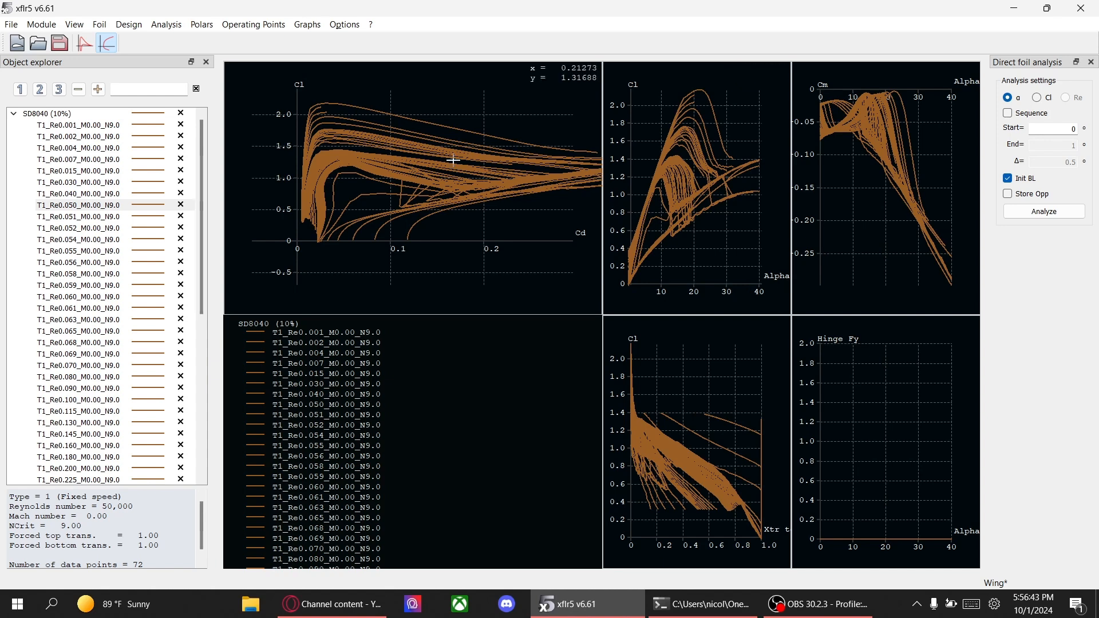
- View the SD8040 (10%) foil in Direct Foil Design and return to XFoil Direct Analysis
left_click(41, 26)
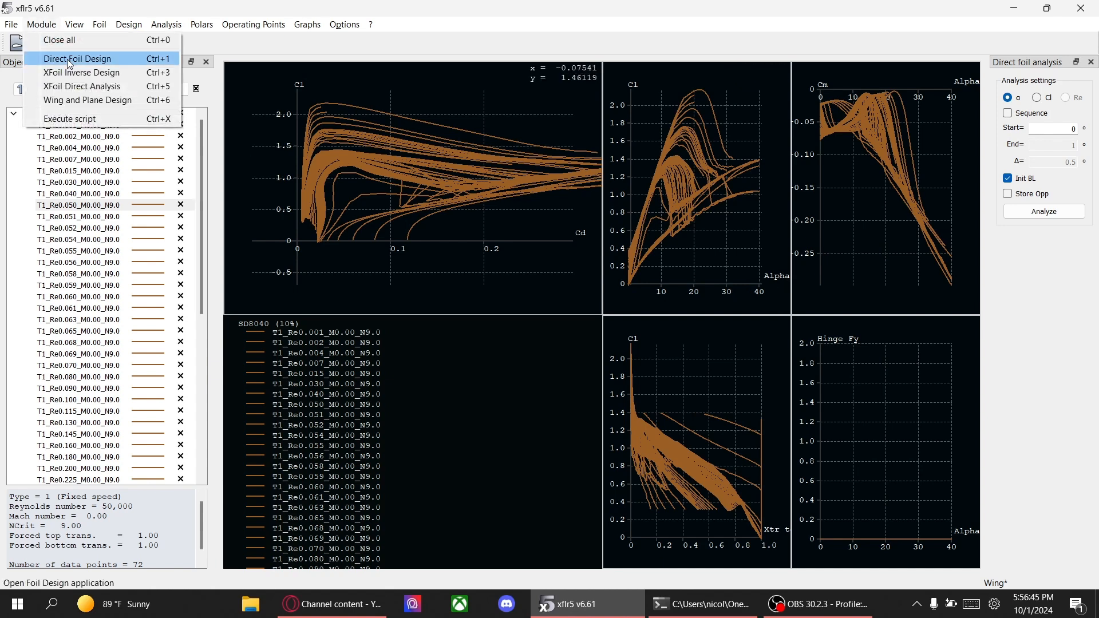
left_click(68, 48)
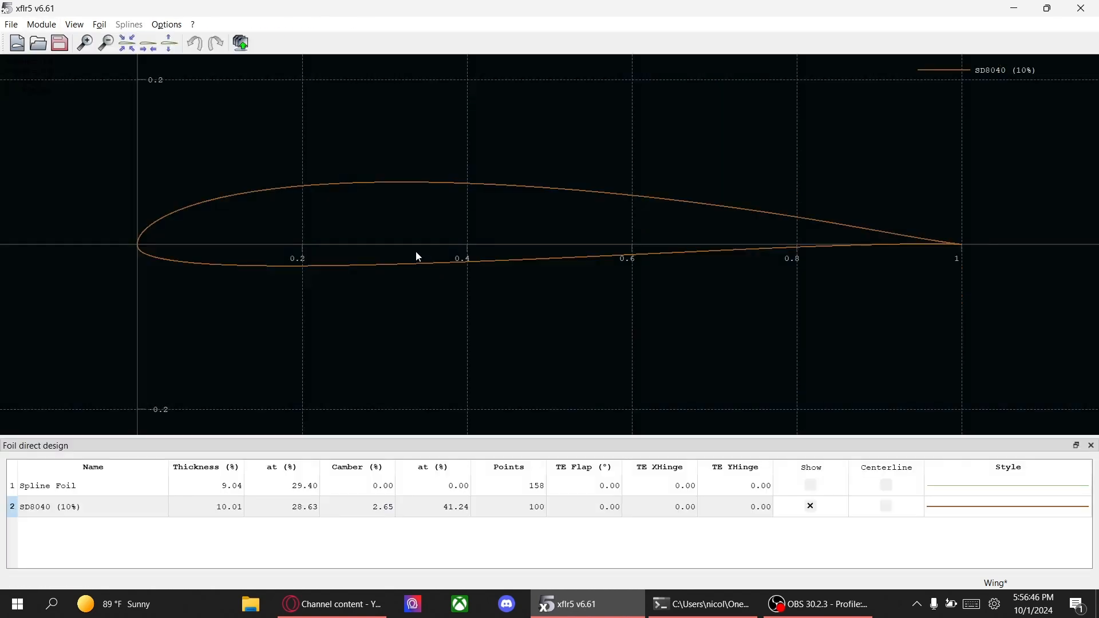
left_click(41, 24)
left_click(76, 87)
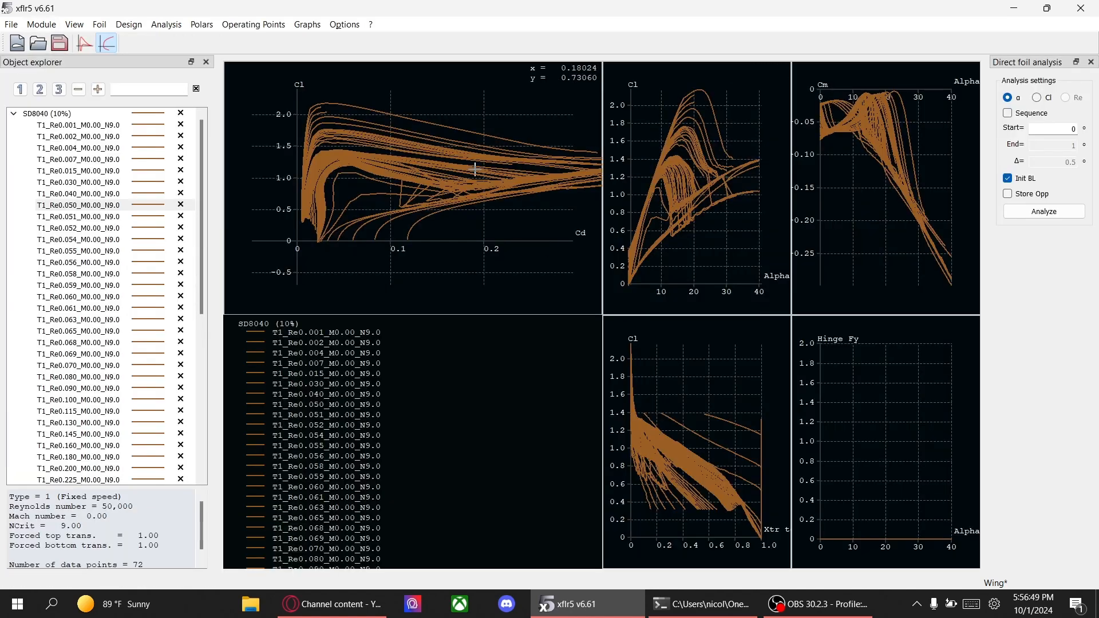
- Open the Wing and Plane Design module and start defining a new plane
left_click(54, 24)
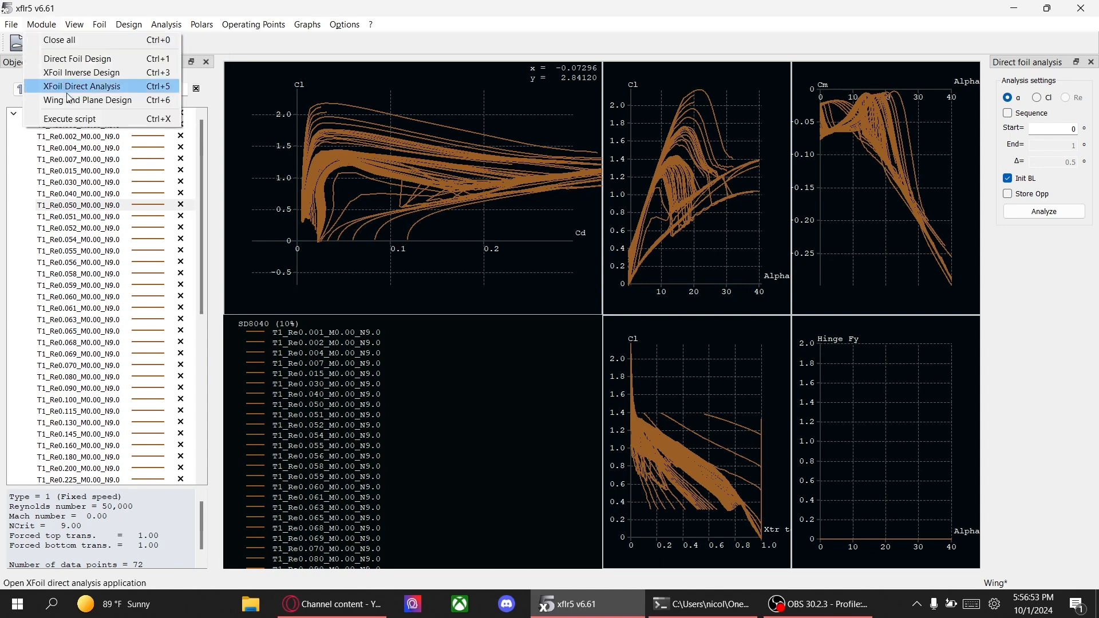
left_click(103, 102)
left_click_drag(539, 255, 564, 248)
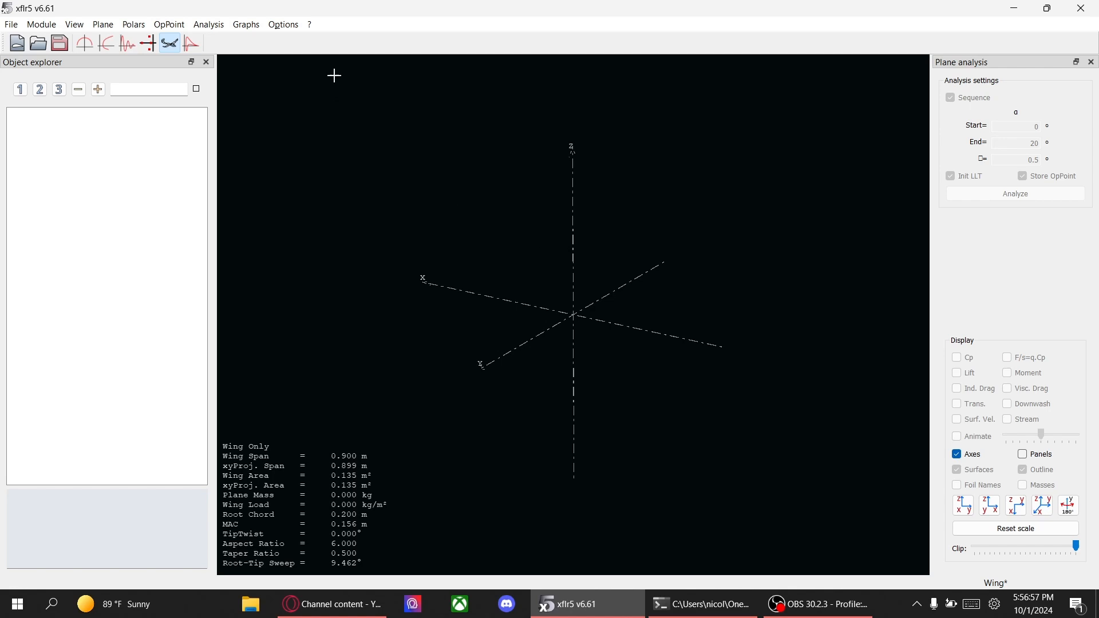
left_click(103, 26)
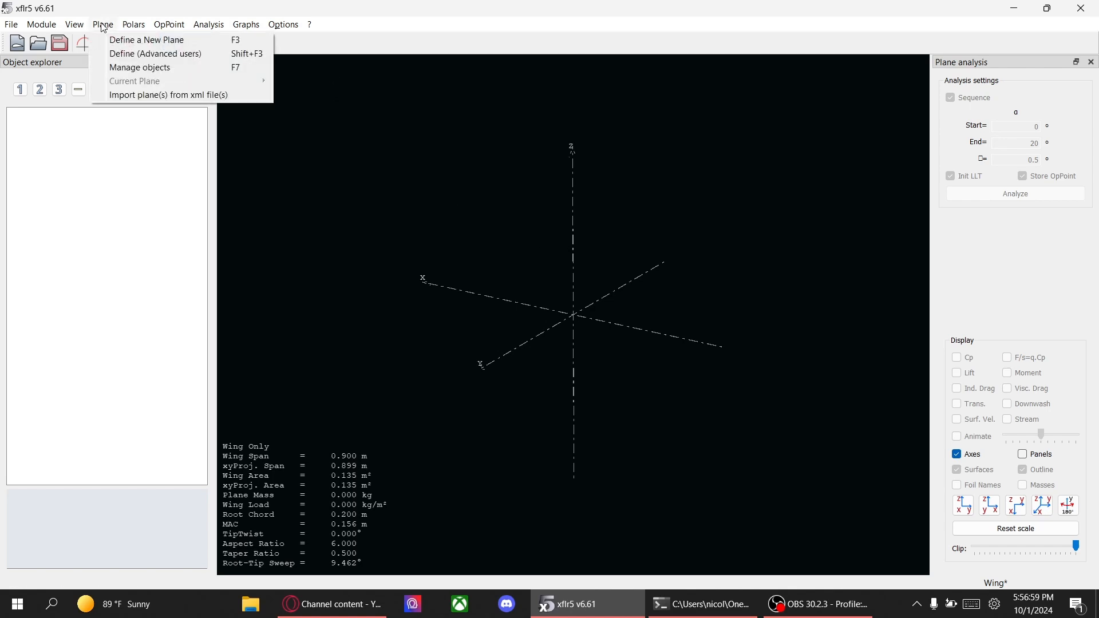
left_click(146, 40)
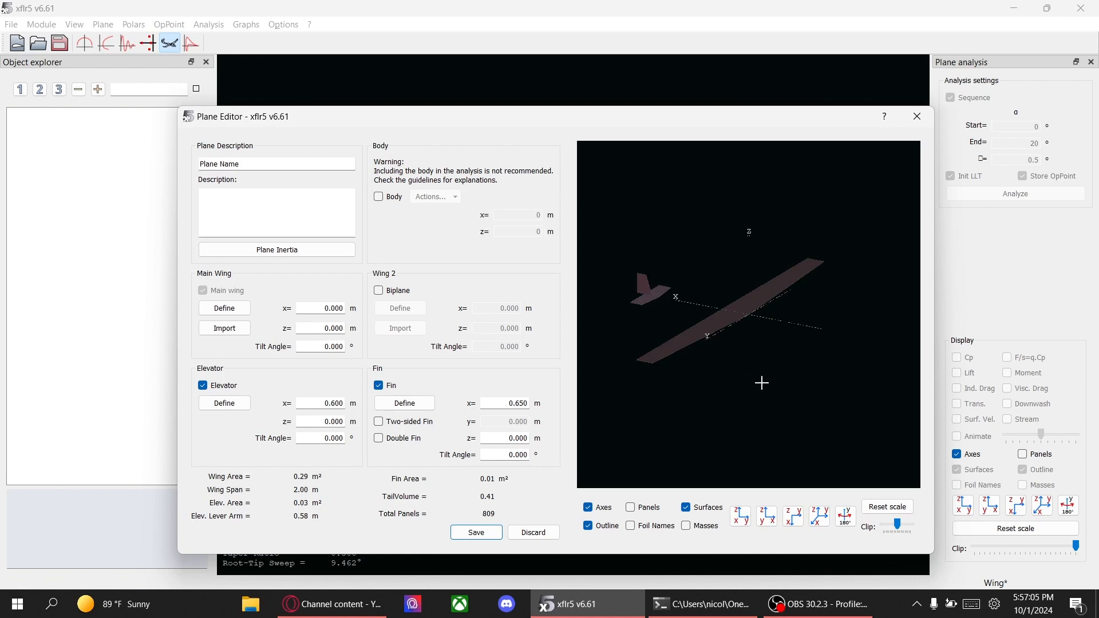
- Exclude the elevator and the fin from the new plane so only the main wing is defined
left_click_drag(699, 331, 698, 338)
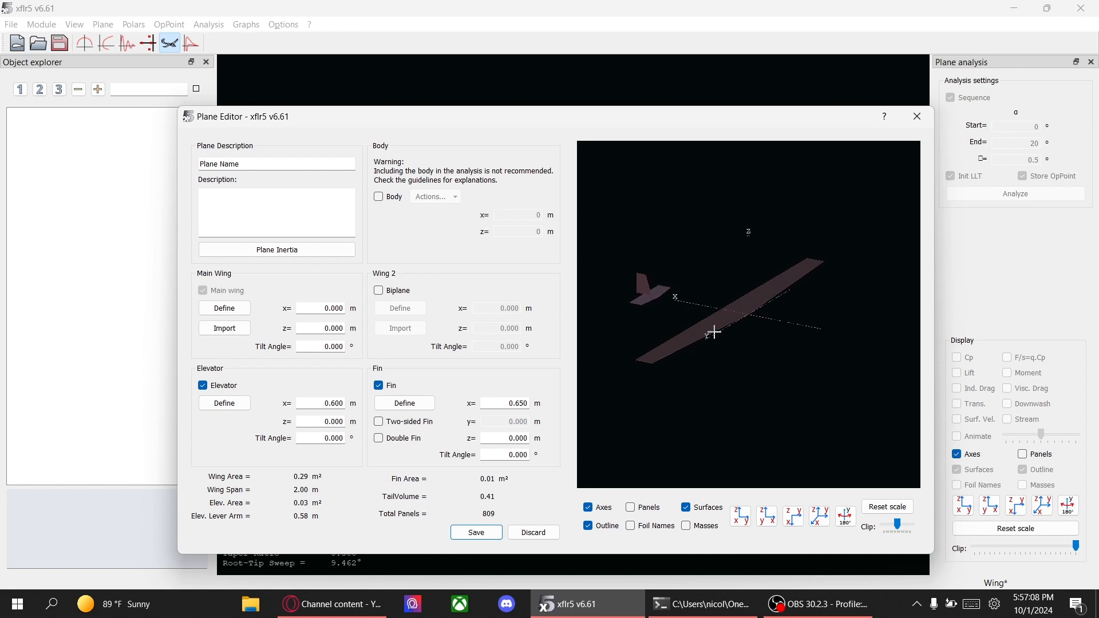
left_click(203, 387)
left_click(378, 386)
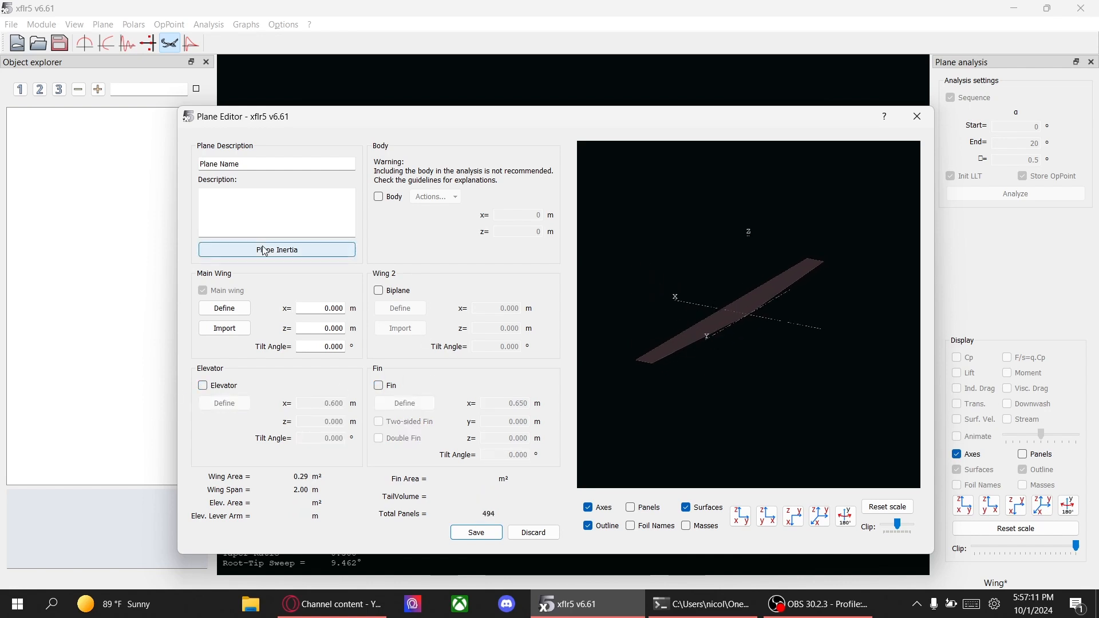
- Open the main wing's definition and assign the SD8040 (10%) foil to both sections
left_click(225, 309)
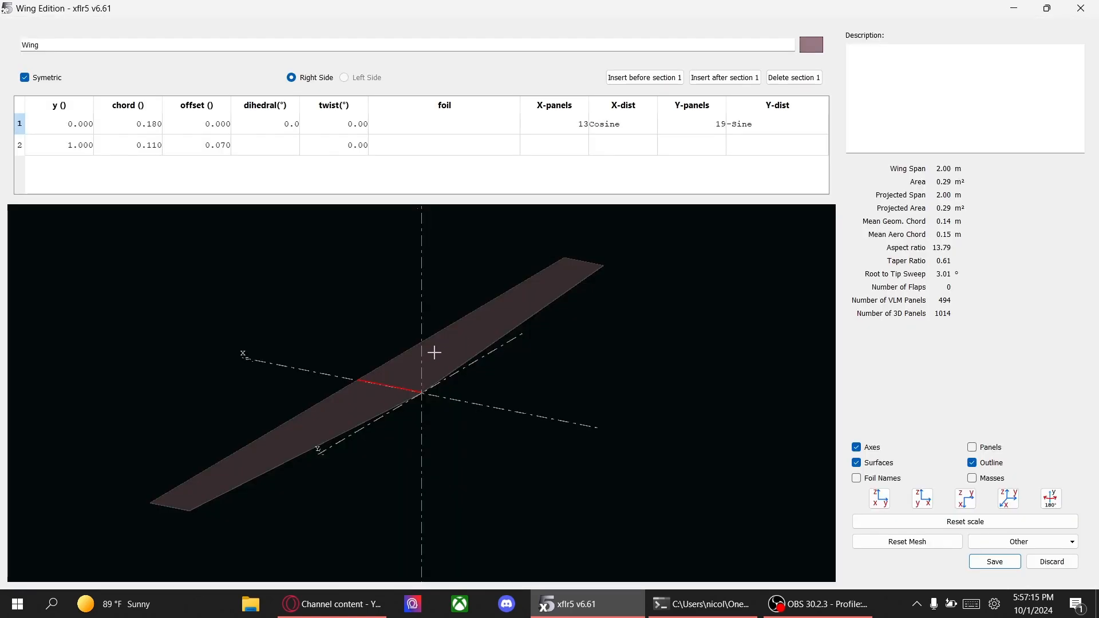
left_click_drag(485, 353, 498, 356)
mouse_move(498, 356)
middle_mouse_down()
mouse_move(498, 324)
mouse_move(504, 348)
middle_mouse_up()
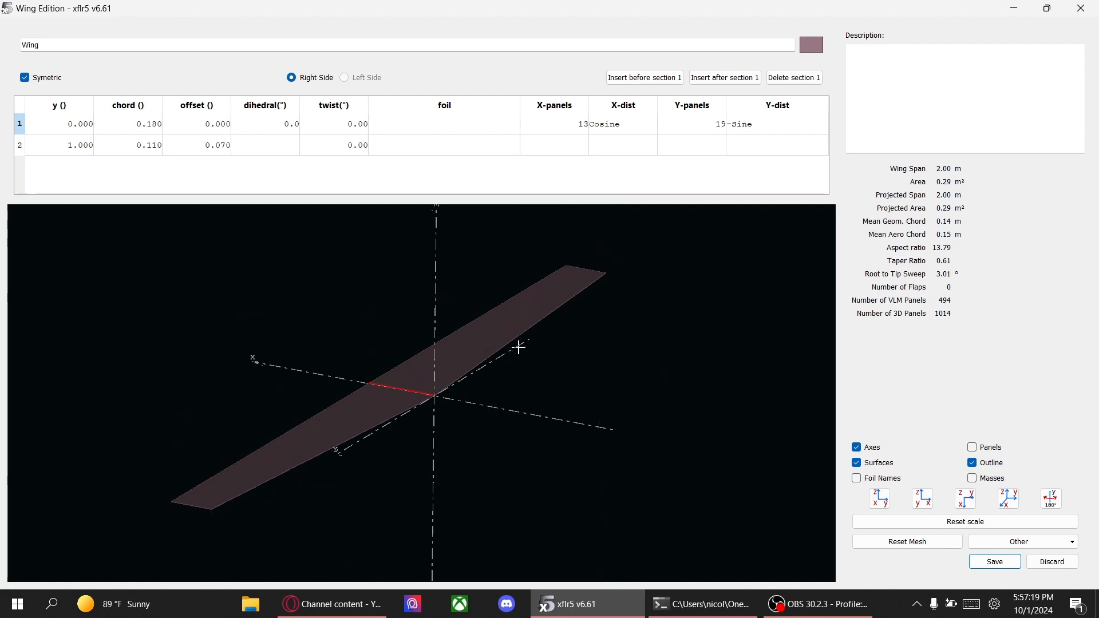
left_click(393, 126)
left_click(399, 145)
- Set both the X-panels and the Y-panels of wing section 1 to 20
left_click(565, 126)
type("20")
key("Return")
left_click(685, 125)
type("20")
key("Return")
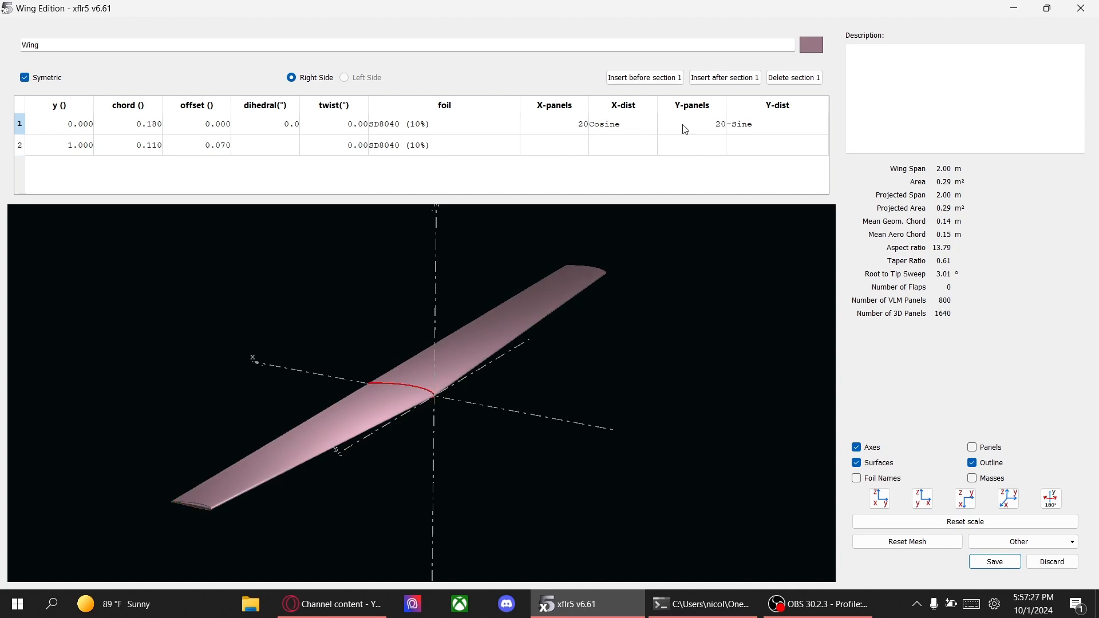
- Keep section 1's X distribution at Cosine and set its Y distribution to Uniform
left_click(635, 126)
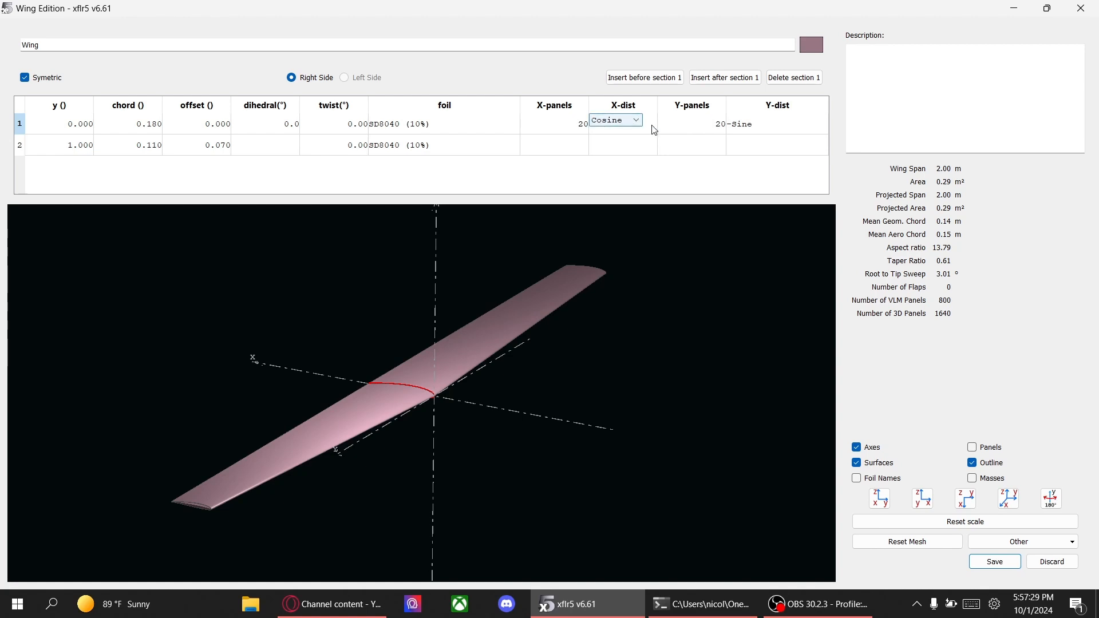
left_click(761, 124)
left_click(766, 121)
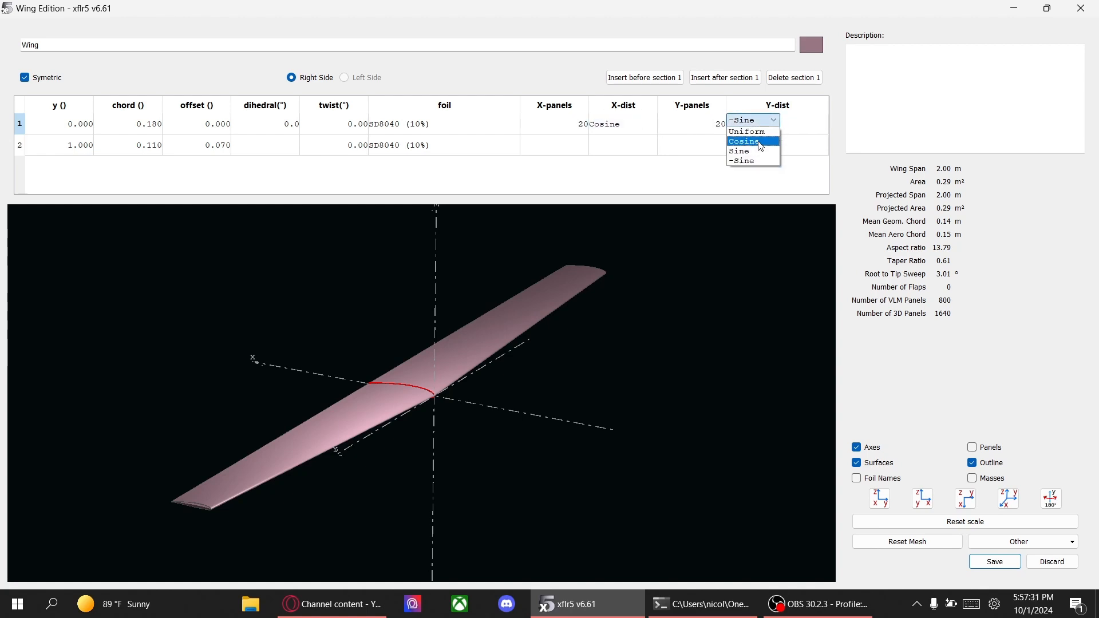
left_click(755, 132)
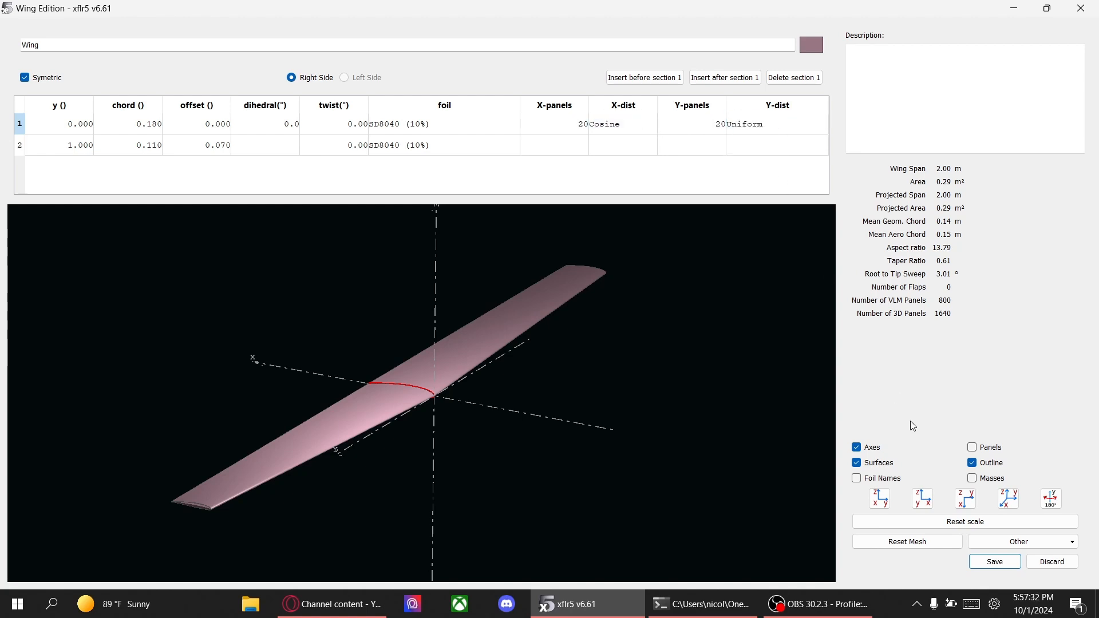
- Display the panels on the wing and examine the mesh near the root
left_click(973, 447)
left_click_drag(561, 368, 585, 447)
left_click_drag(519, 423, 544, 390)
scroll(399, 401, "up", 5)
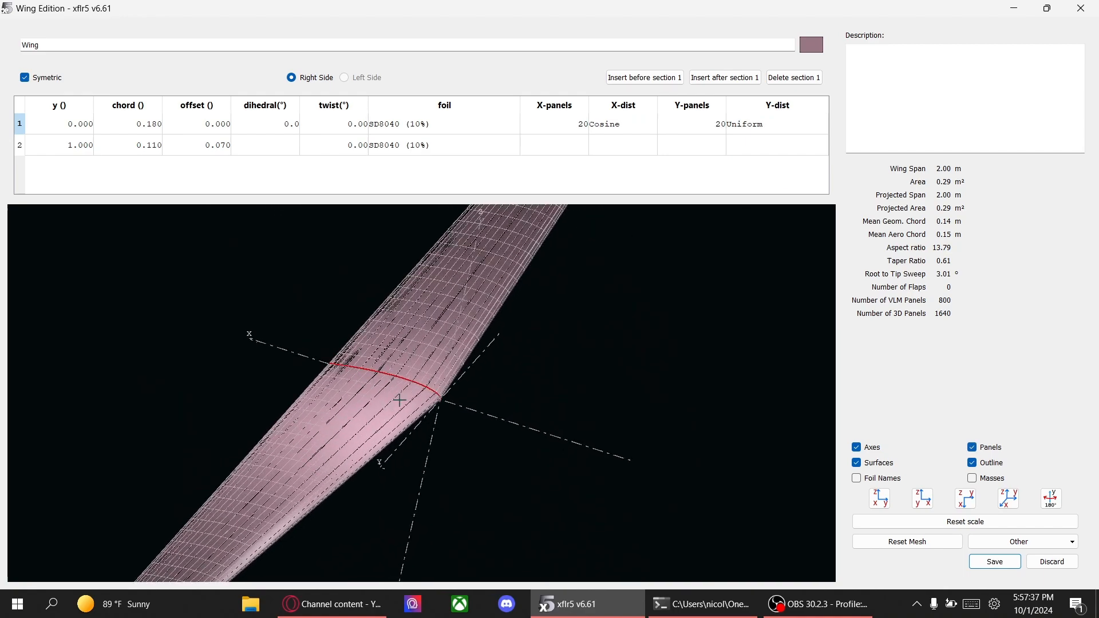
scroll(400, 401, "up", 2)
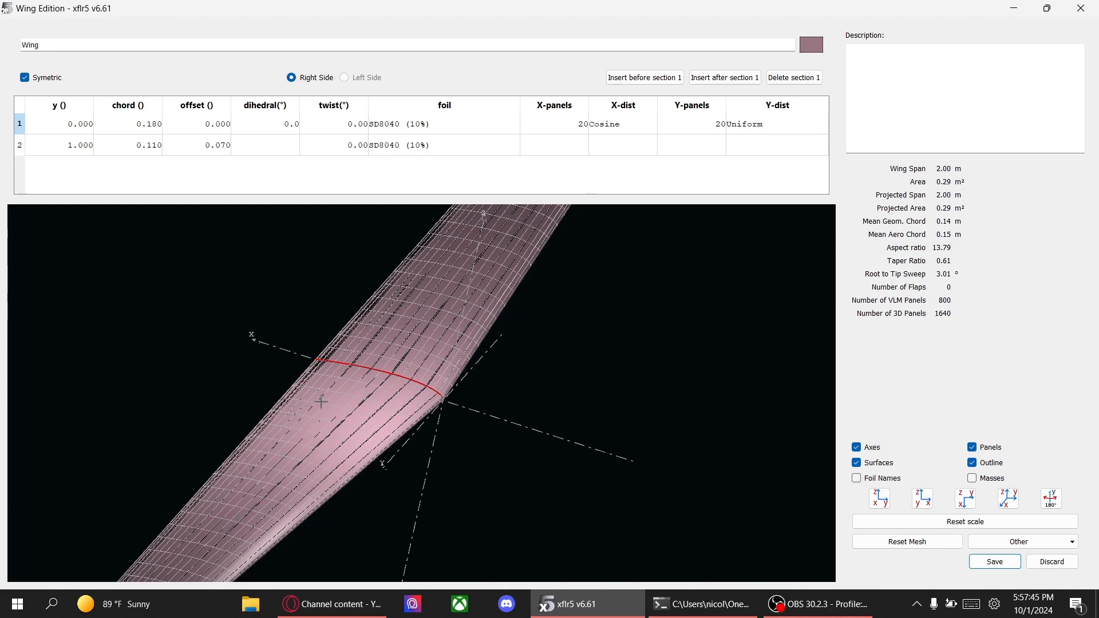
scroll(398, 363, "down", 5)
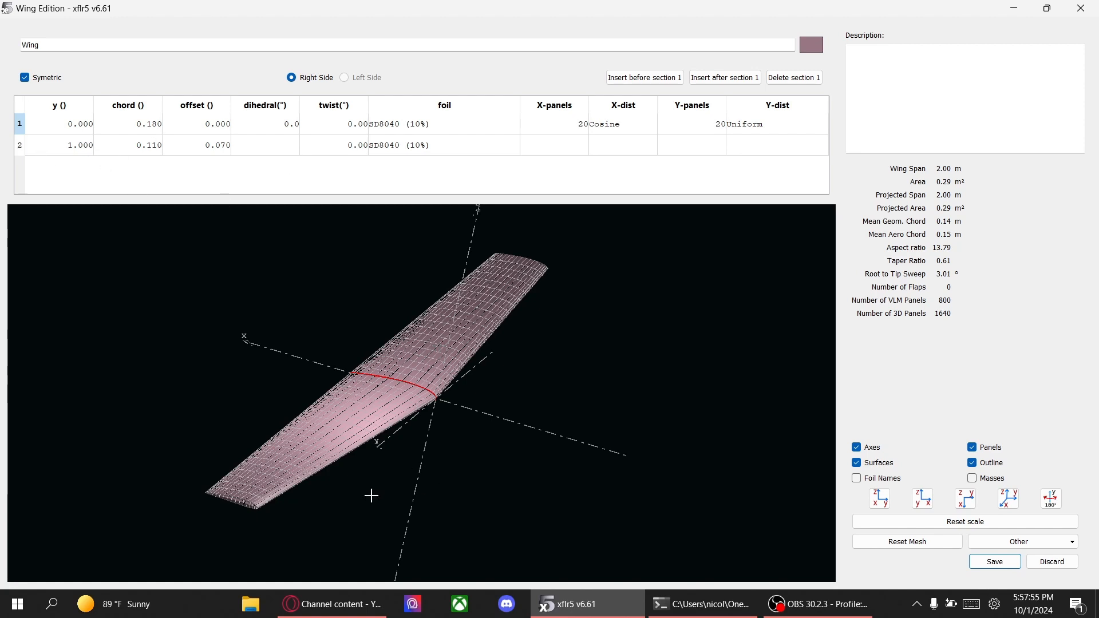
- Switch to the Opera browser and open the "9/17/2024 Sizing Tutorial" spreadsheet from Google Drive
left_click(332, 604)
key("ctrl+t")
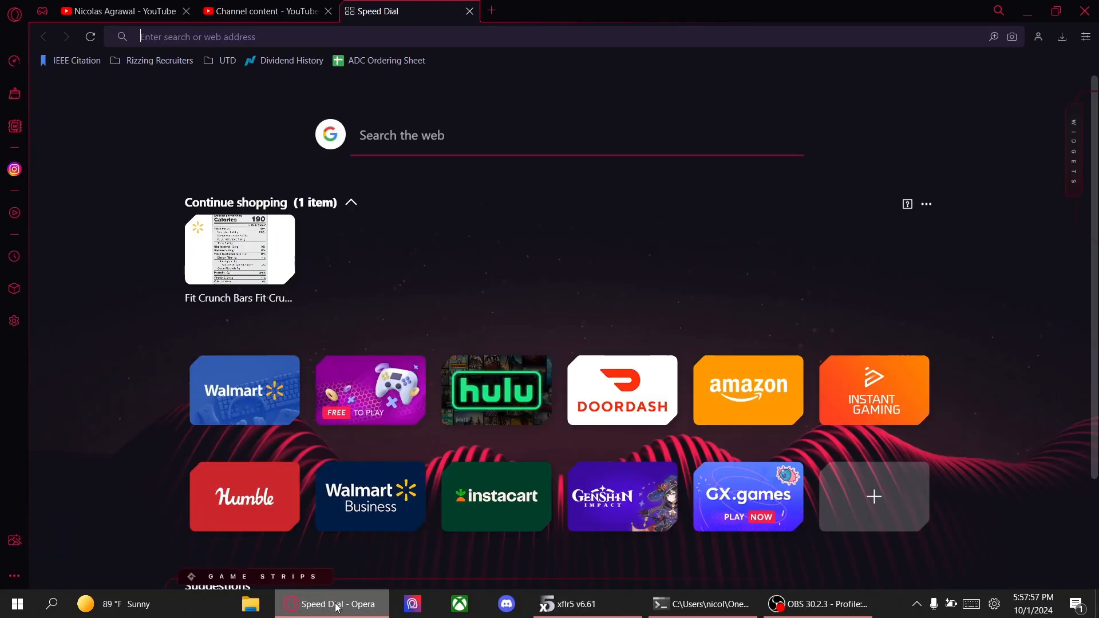
type("dr")
key("Return")
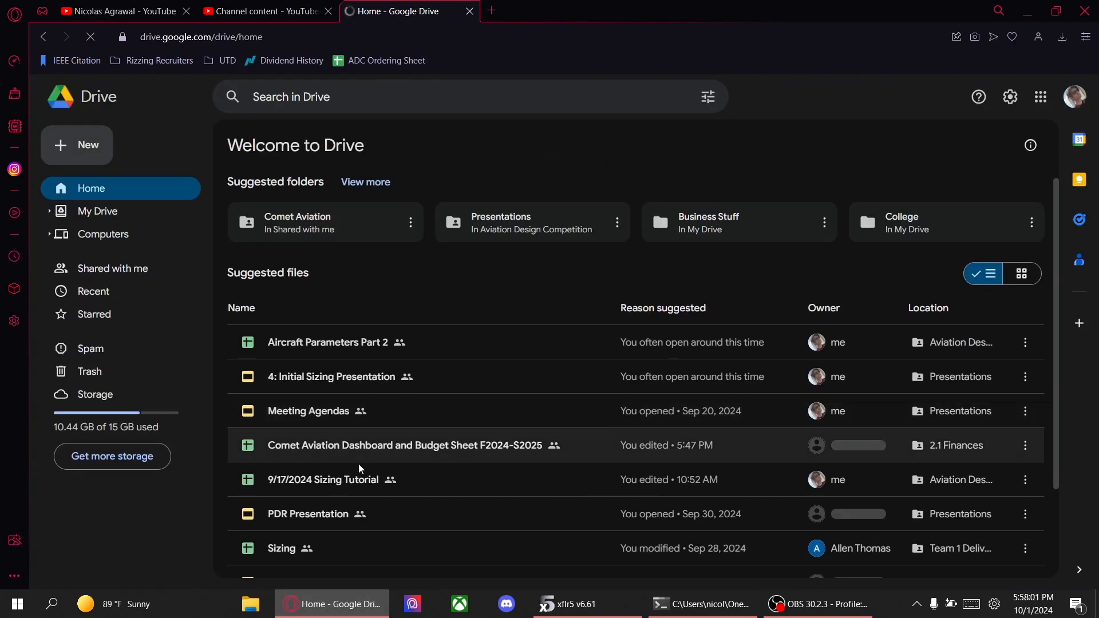
left_click(330, 482)
double_click(328, 481)
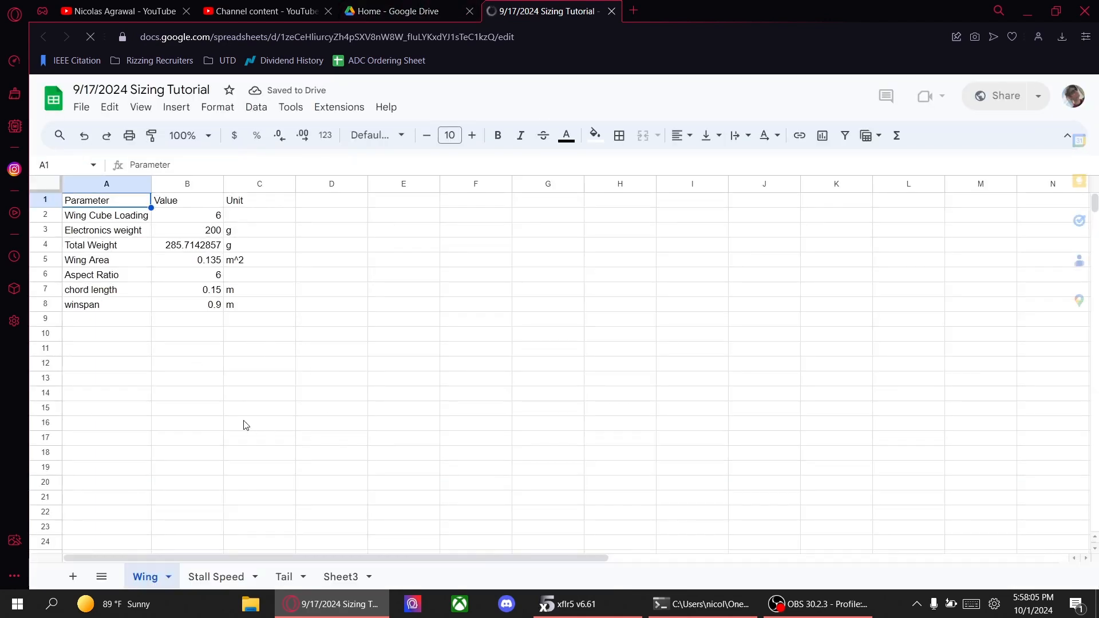
- Check the chord length and wingspan values in the Wing sheet
left_click(119, 293)
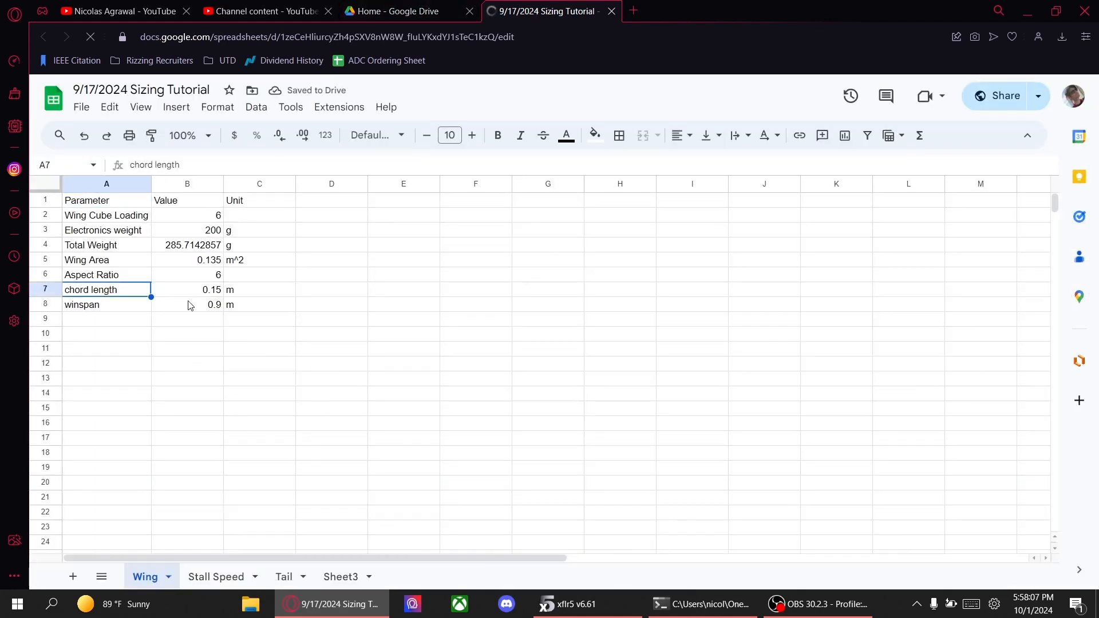
left_click_drag(150, 289, 238, 310)
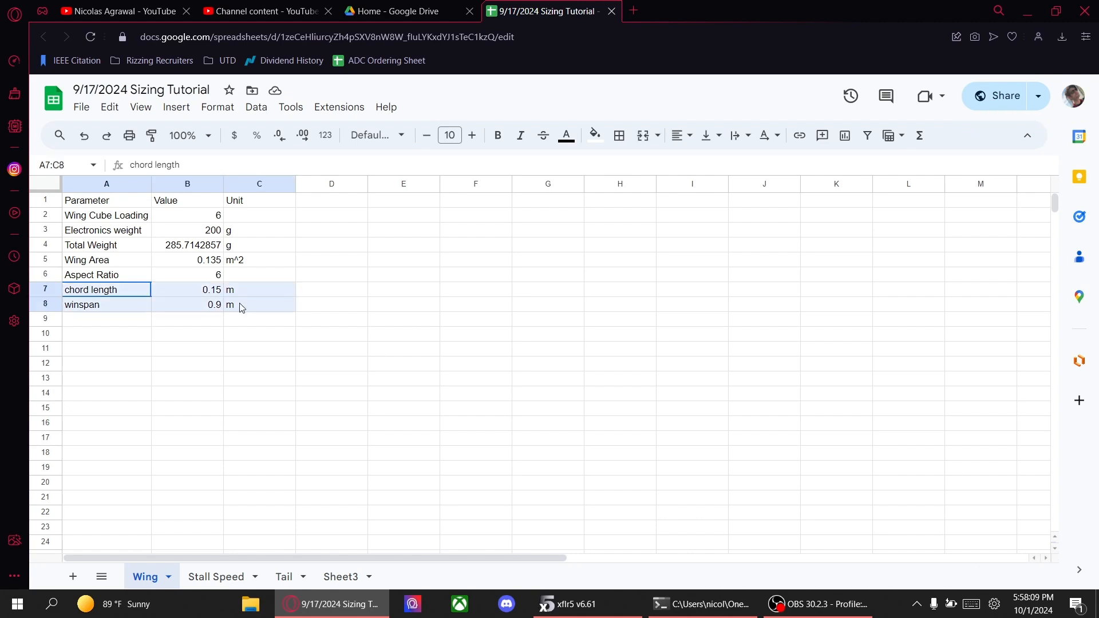
left_click(207, 316)
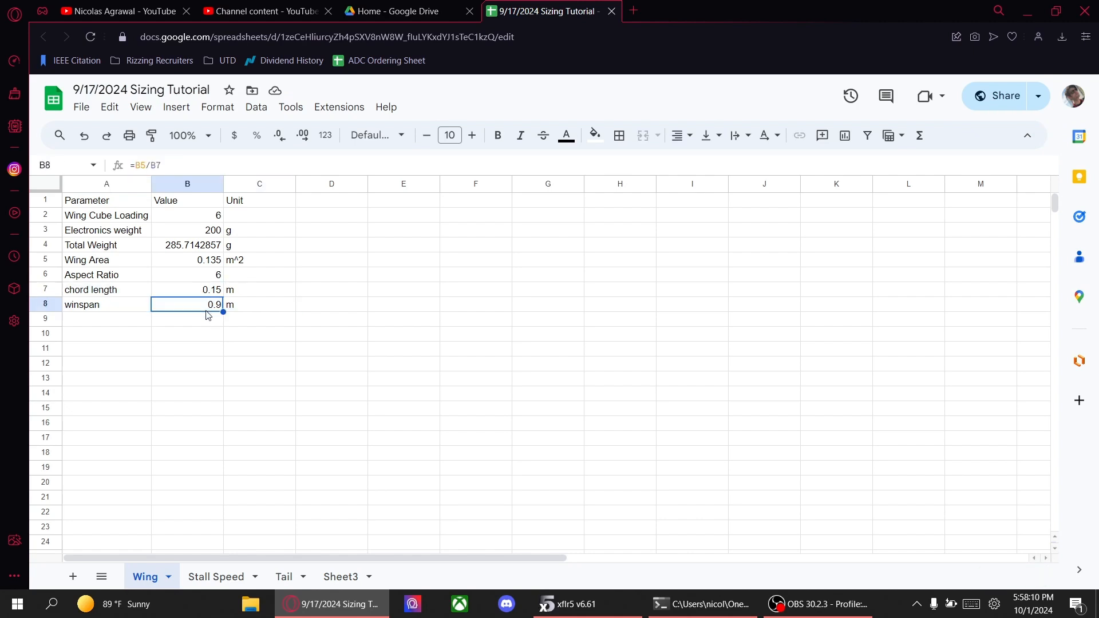
left_click(836, 614)
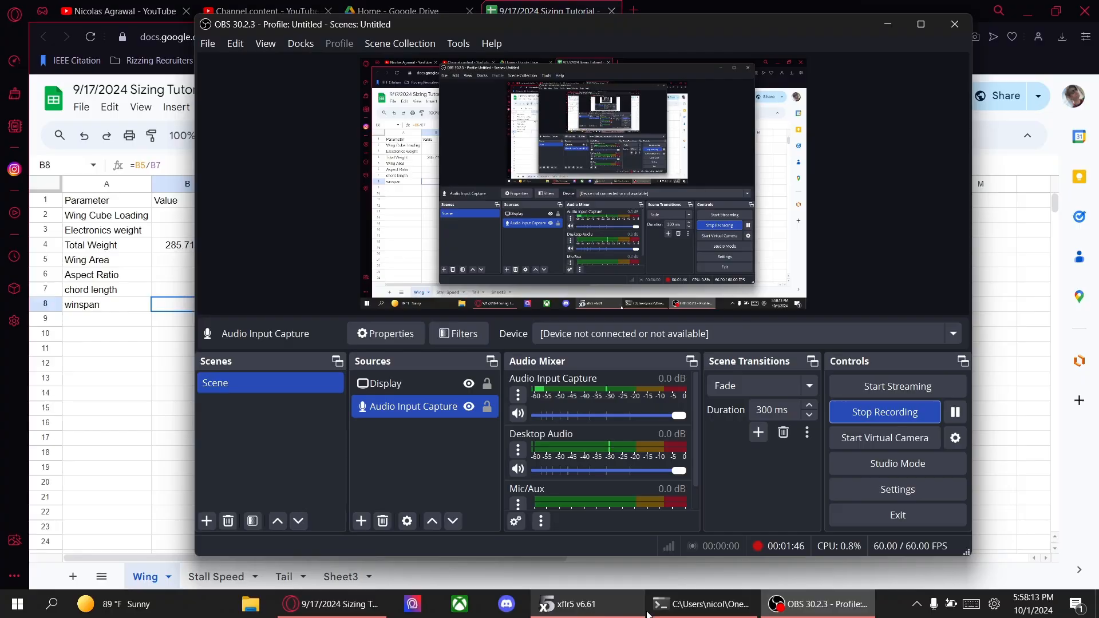
- Switch back to xflr5, set section 1's y position to 0.1 and inspect the wing's center
left_click(569, 604)
double_click(78, 150)
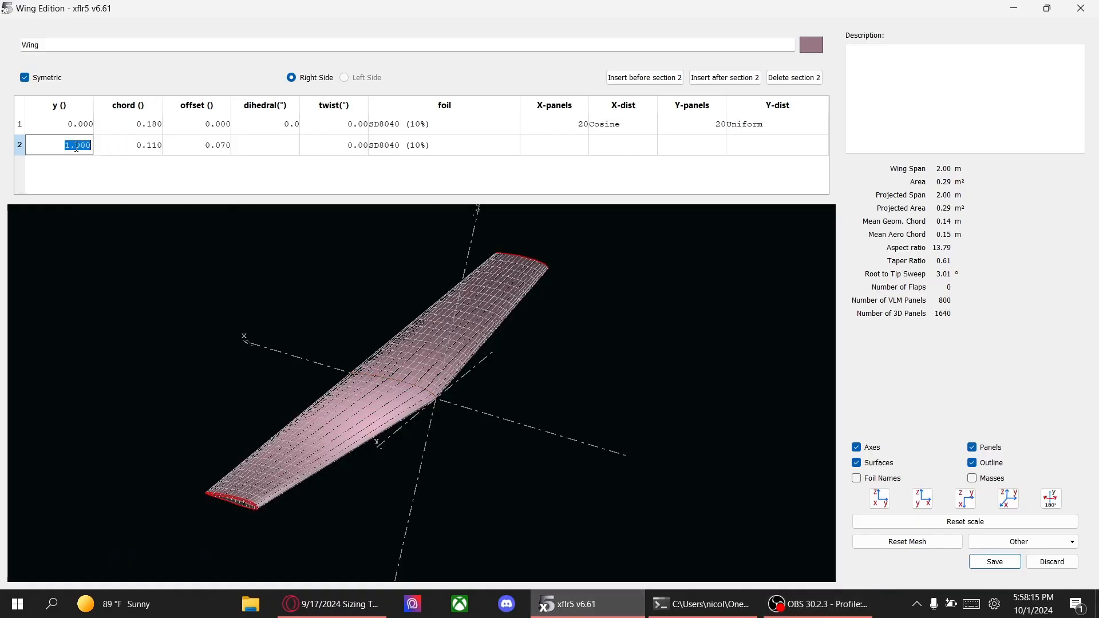
left_click(73, 123)
left_click(72, 137)
left_click(88, 131)
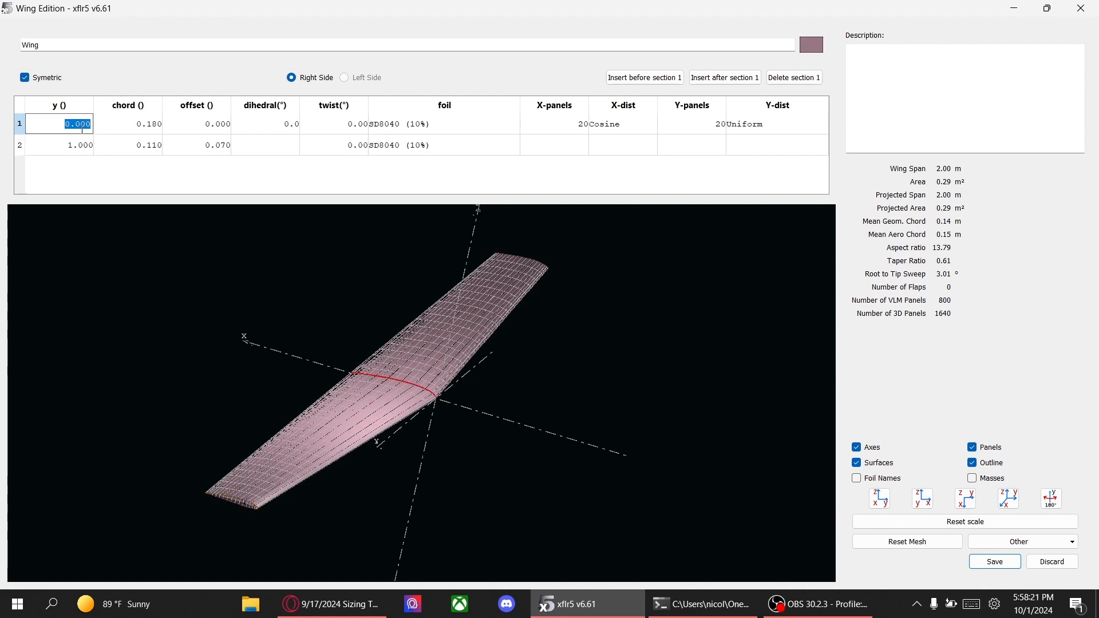
type("0.1")
key("Return")
left_click_drag(377, 337, 356, 330)
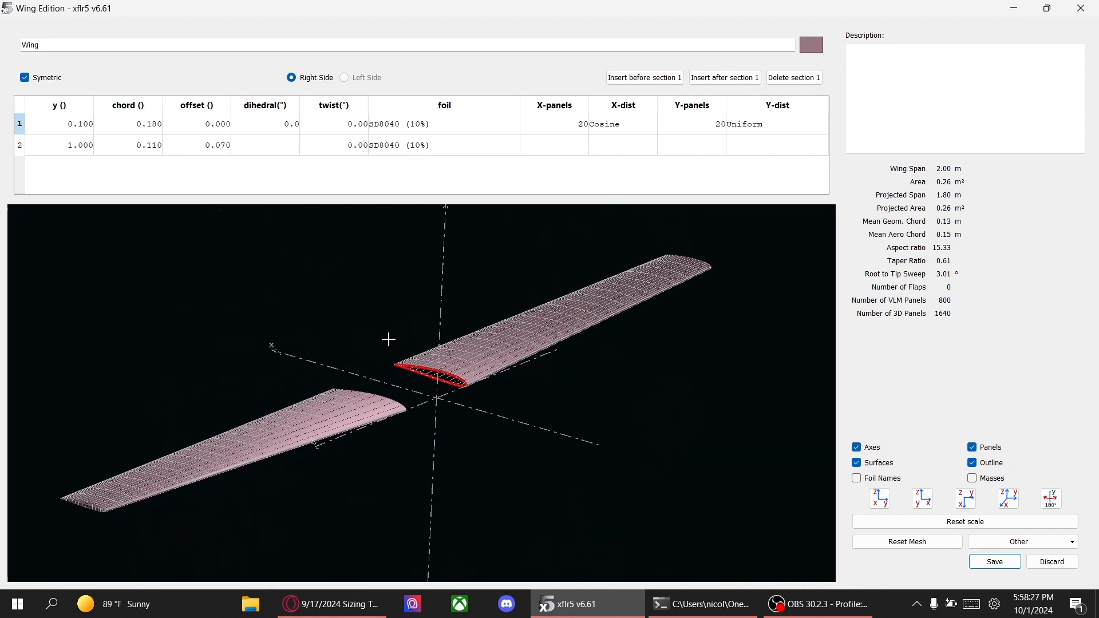
left_click_drag(356, 356, 353, 359)
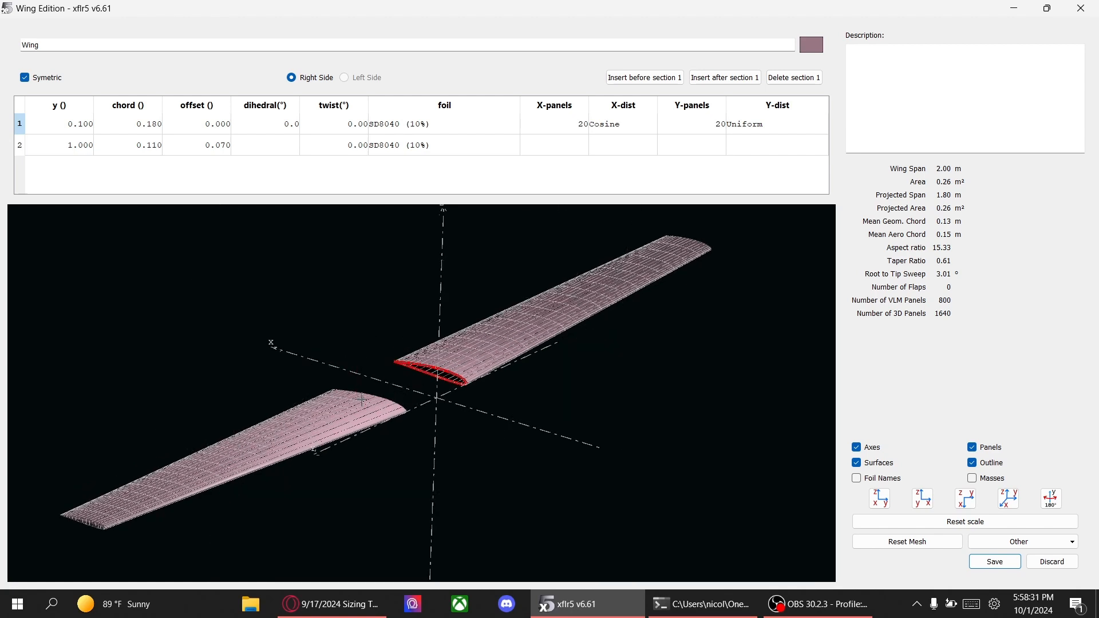
- Set section 1's y position back to 0 to rejoin the two wing halves
double_click(66, 134)
type("0")
key("Return")
left_click_drag(254, 382, 293, 407)
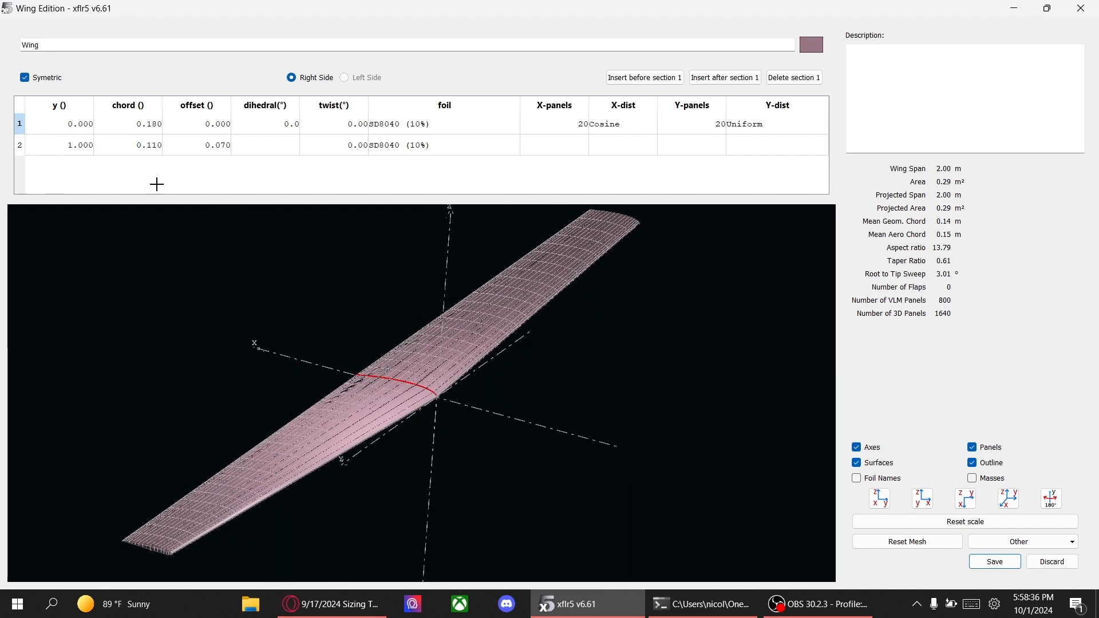
- Recheck the wingspan in the sizing spreadsheet and set wing section 2's y position to 0.45 in xflr5
double_click(79, 145)
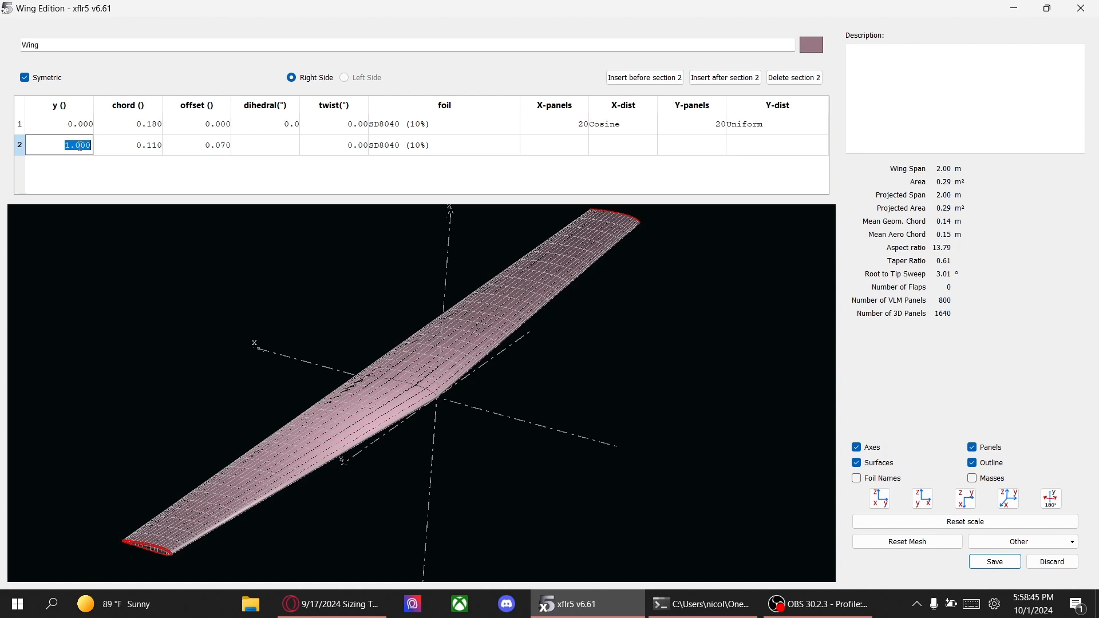
left_click(332, 604)
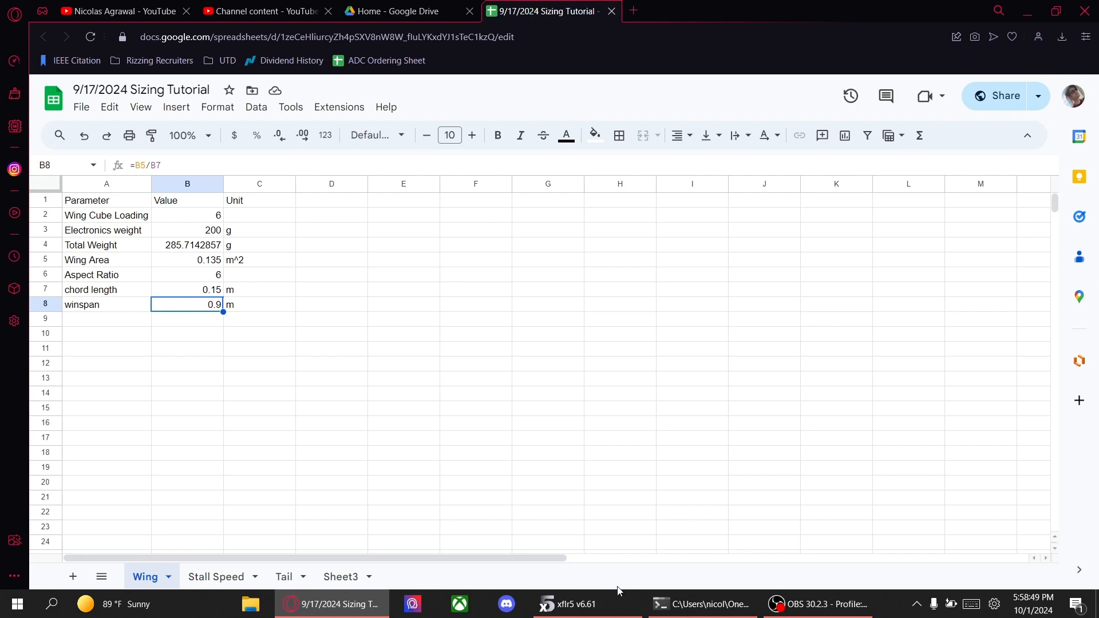
left_click(598, 603)
double_click(39, 147)
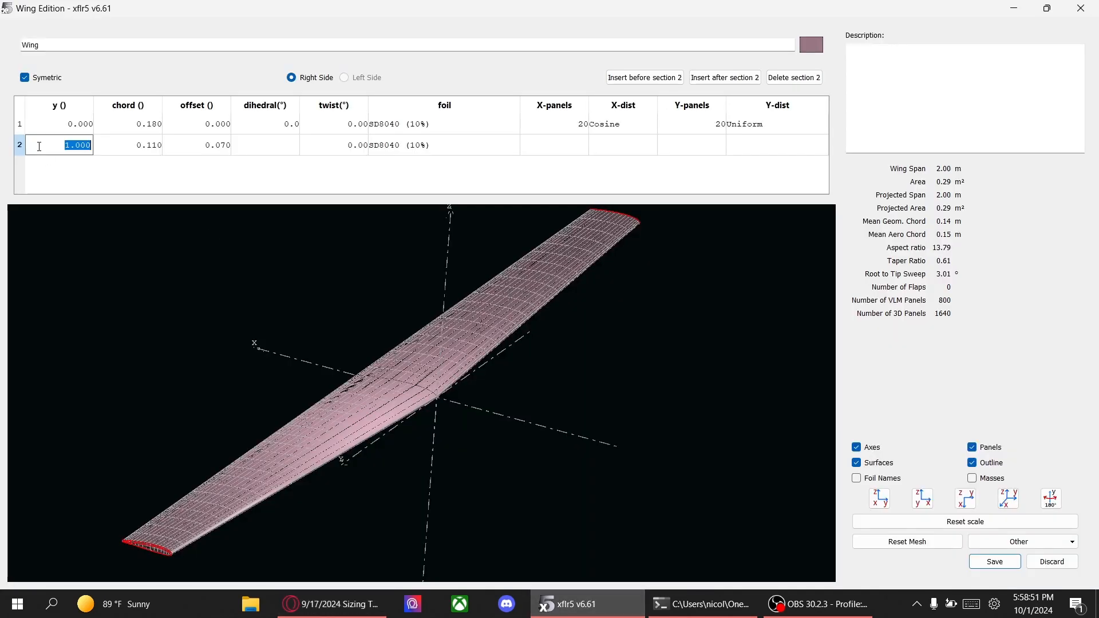
type("0.45")
key("Return")
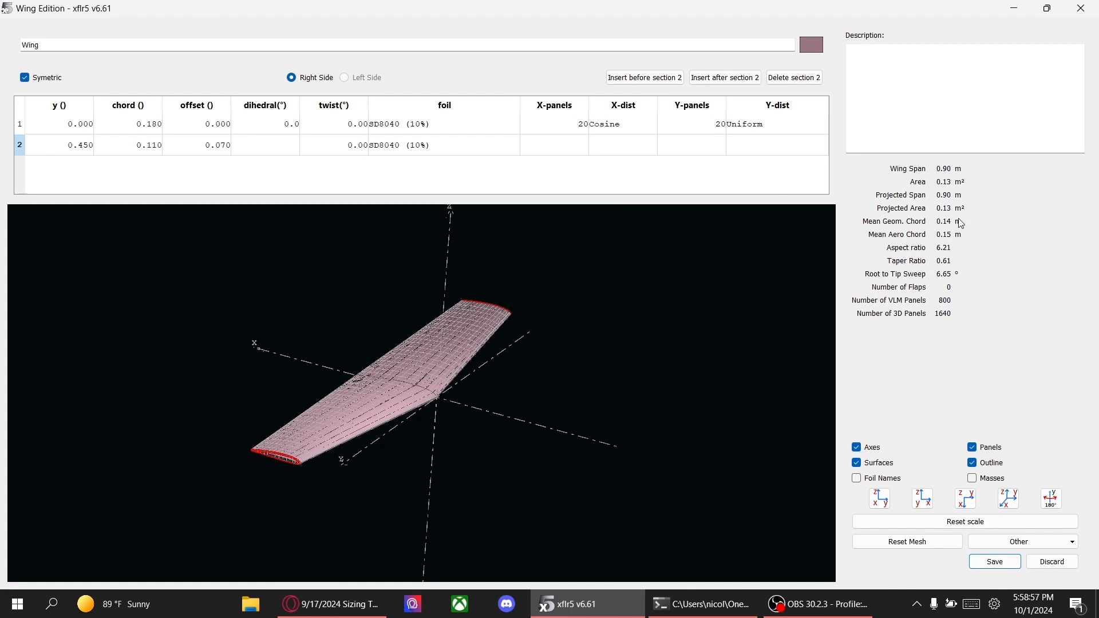
- Set the chord of both wing sections to 0.15 and section 2's offset to 0
double_click(146, 130)
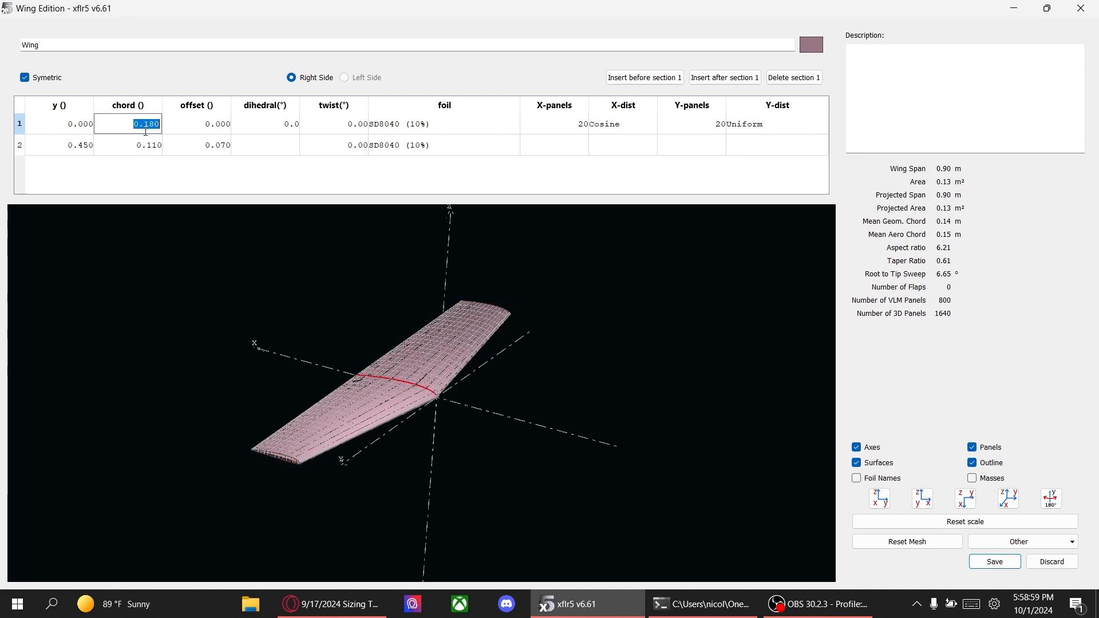
type("0.15")
key("Return")
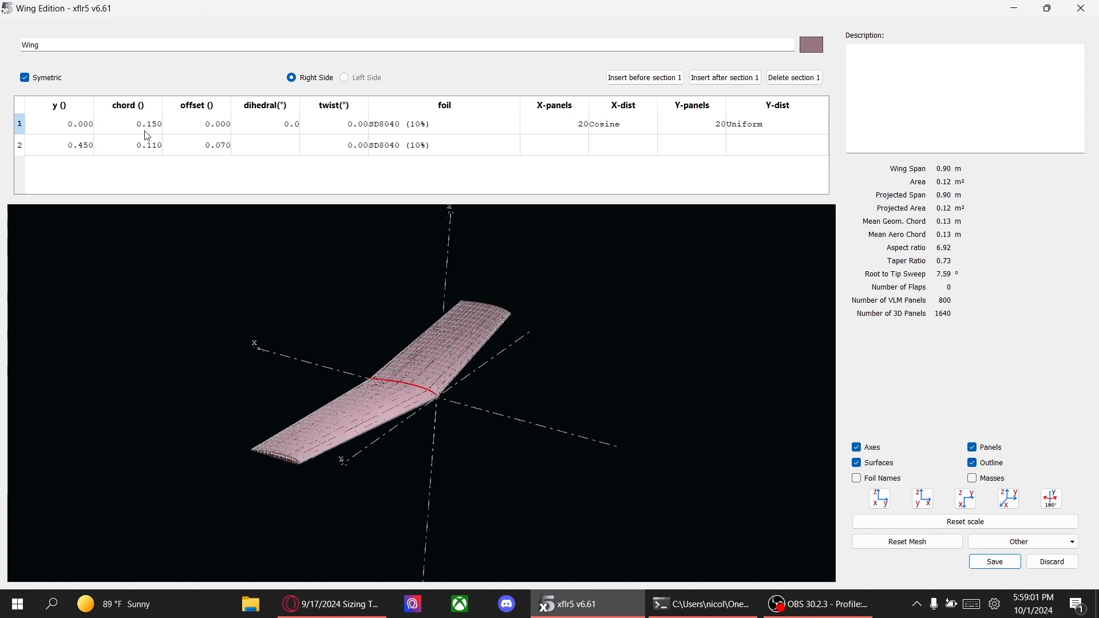
double_click(154, 150)
type("0.15")
key("Return")
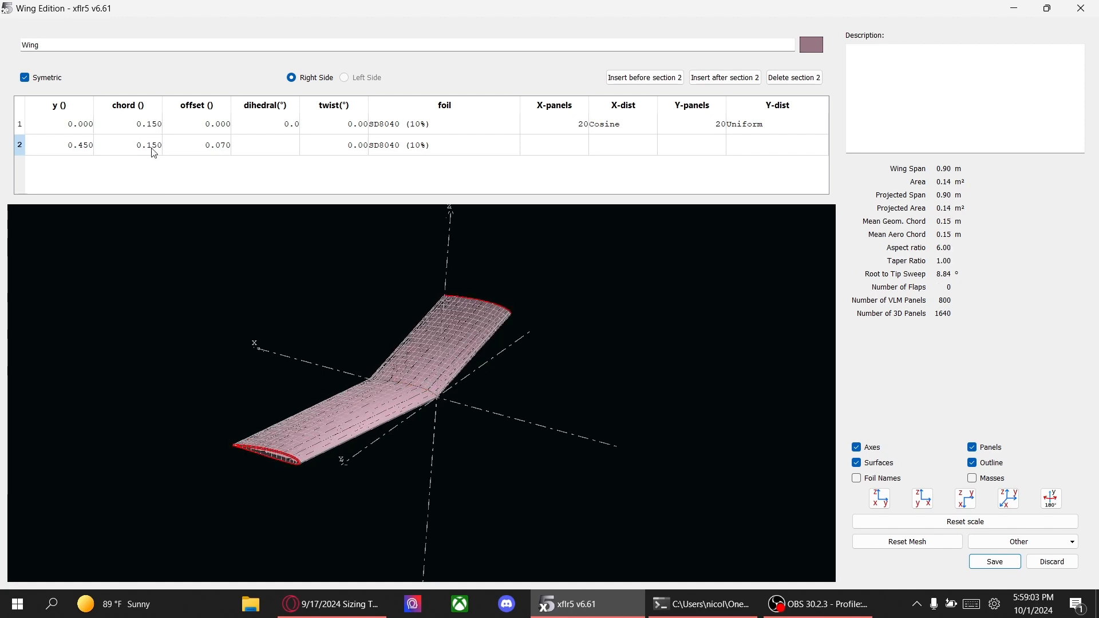
double_click(204, 143)
type("0")
key("Return")
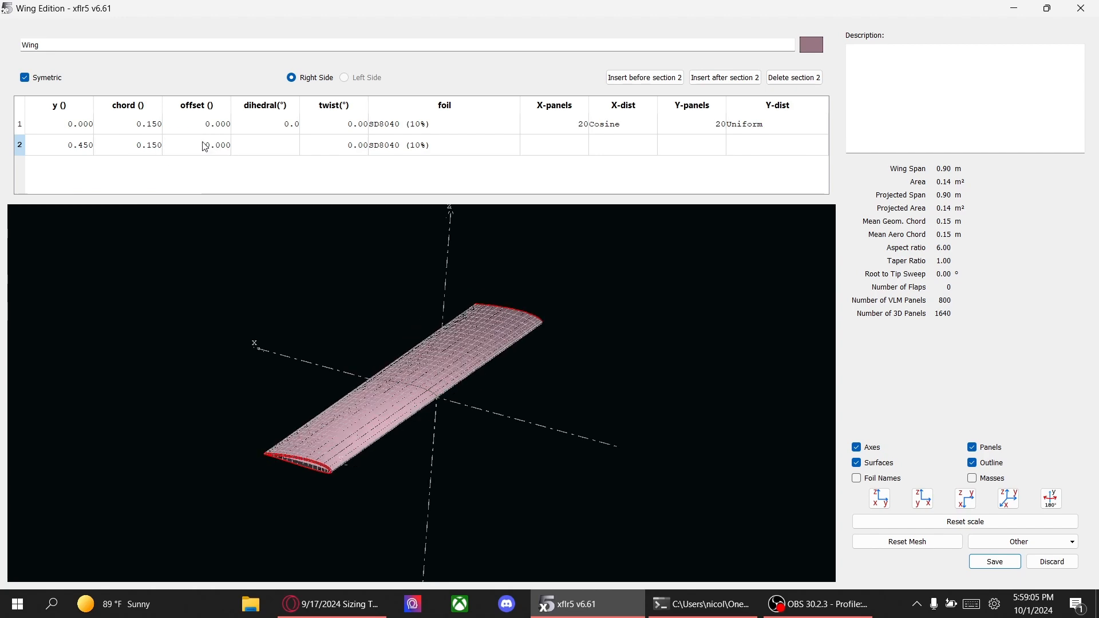
- Inspect the untapered wing in the 3D view and compare the chord entries of sections 1 and 2
mouse_move(338, 251)
left_mouse_down()
mouse_move(363, 358)
mouse_move(295, 343)
mouse_move(361, 263)
mouse_move(338, 266)
left_mouse_up()
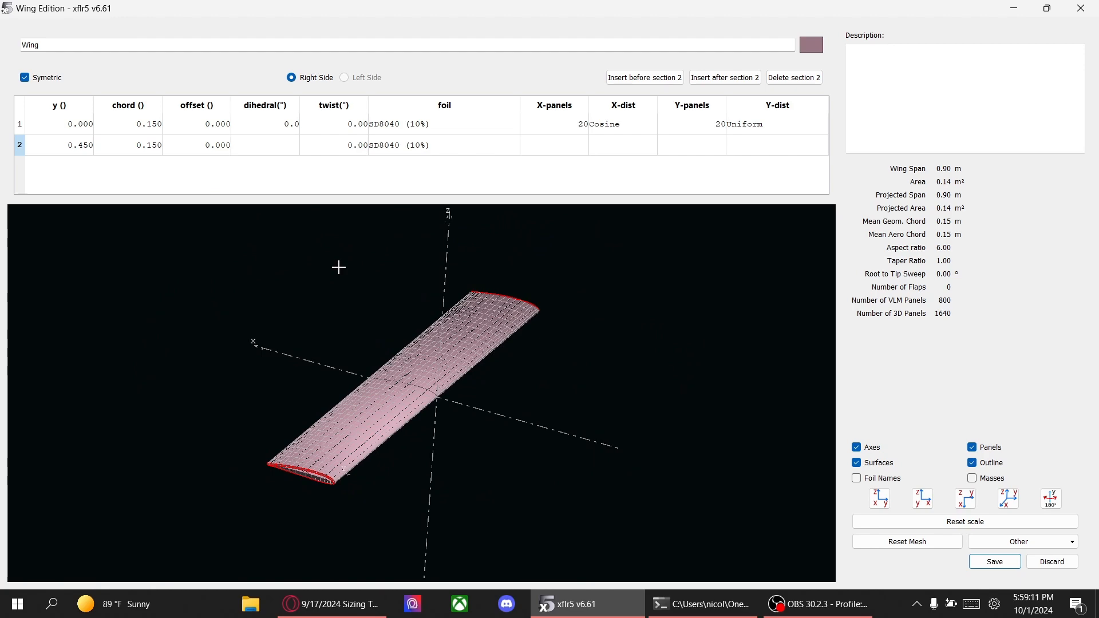
left_click_drag(338, 267, 377, 335)
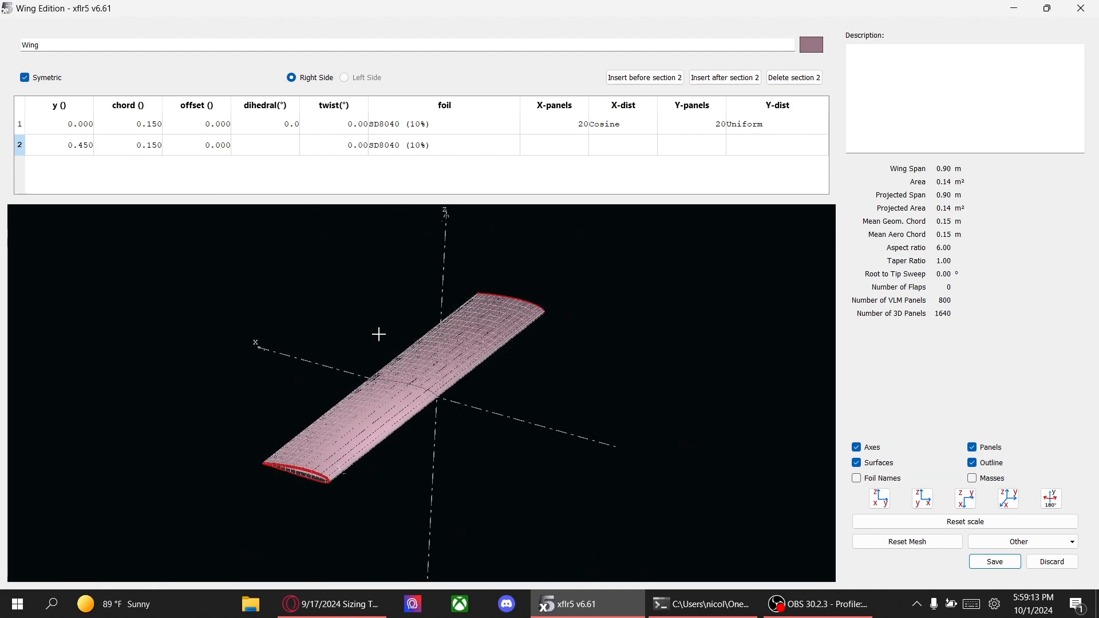
left_click(196, 148)
left_click(149, 123)
left_click(152, 146)
double_click(150, 125)
left_click(149, 149)
left_click(149, 125)
left_click(149, 143)
left_click(148, 127)
left_click(152, 148)
- Set section 2's offset to 0.1 and inspect the resulting sweep of the wing
left_click(214, 147)
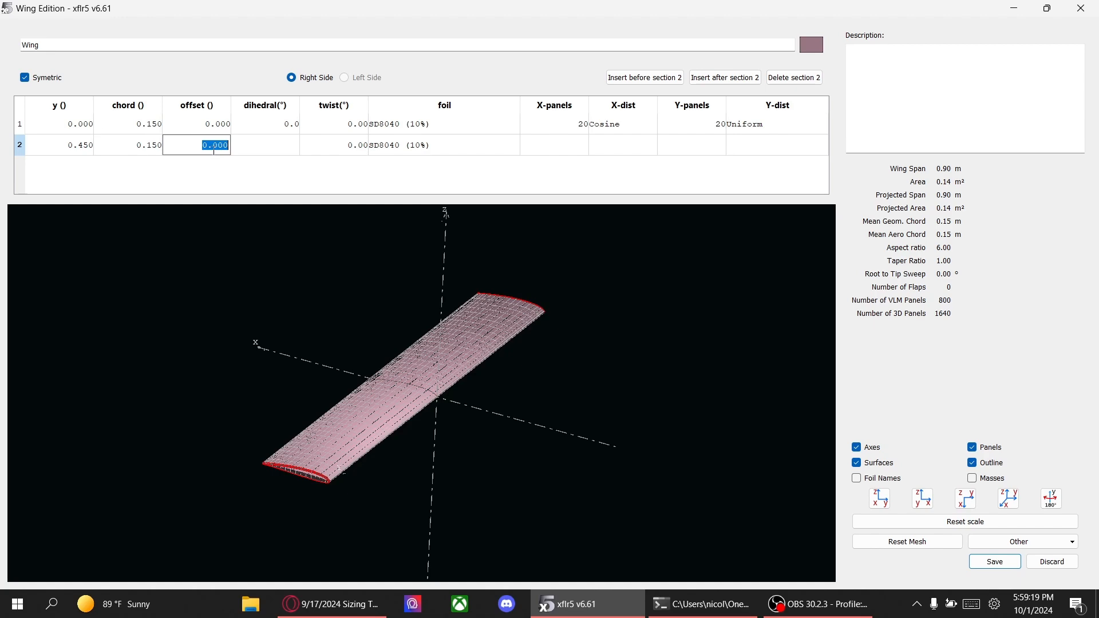
type("0.1")
key("Return")
left_click_drag(267, 247, 462, 449)
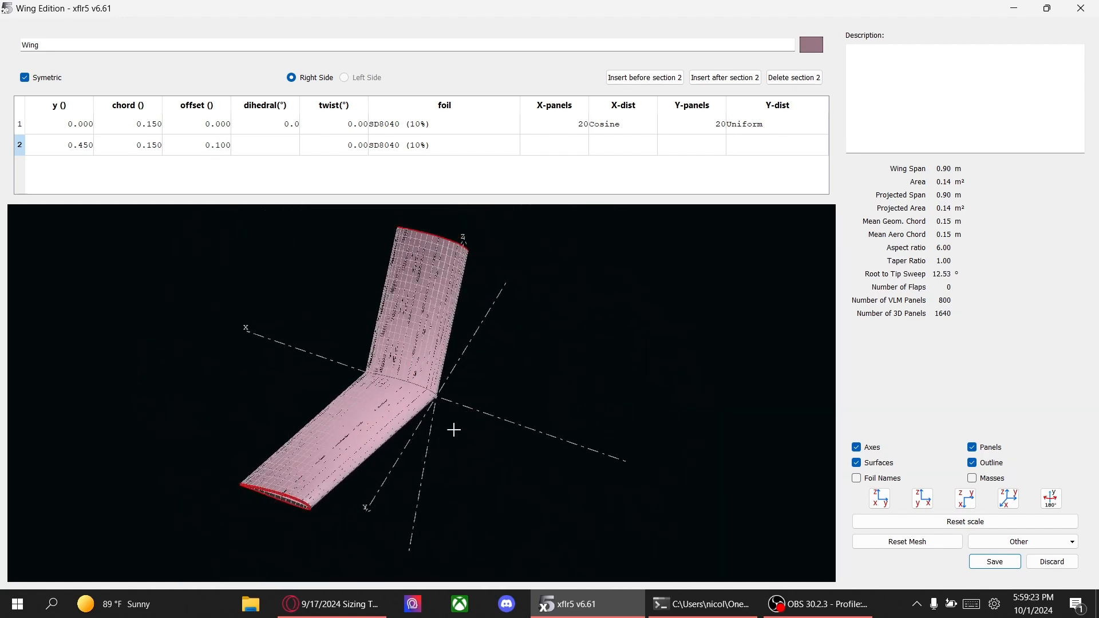
- Return section 2's offset to 0 to remove the sweep
left_click(212, 147)
type("0.")
key("Return")
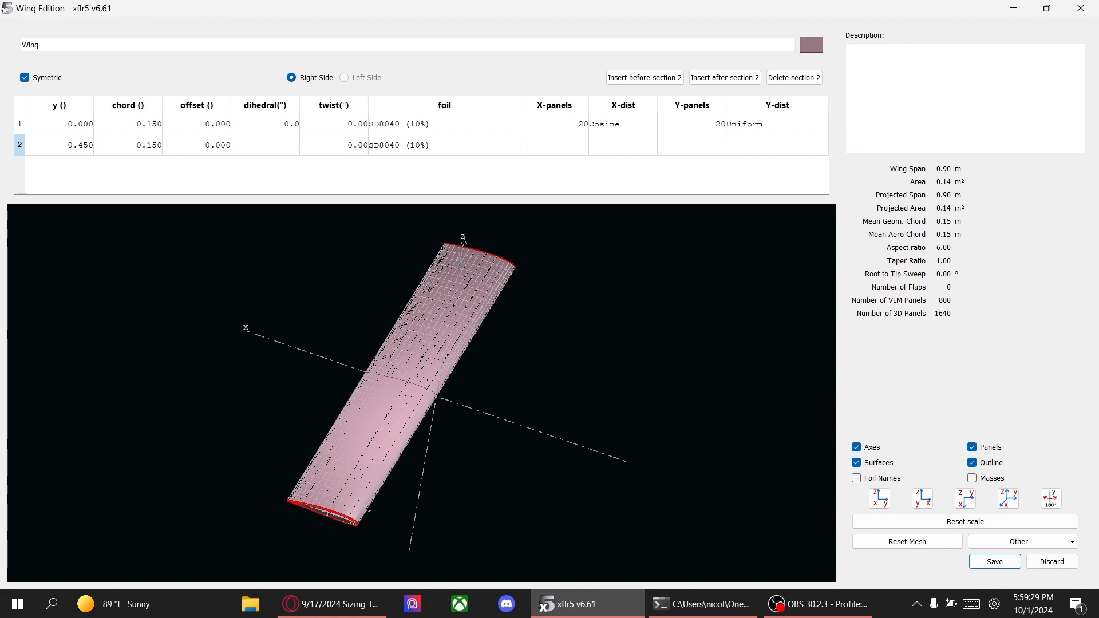
- Taper the wing by setting section 2's chord to 0.1 and its offset to 0.05
double_click(145, 145)
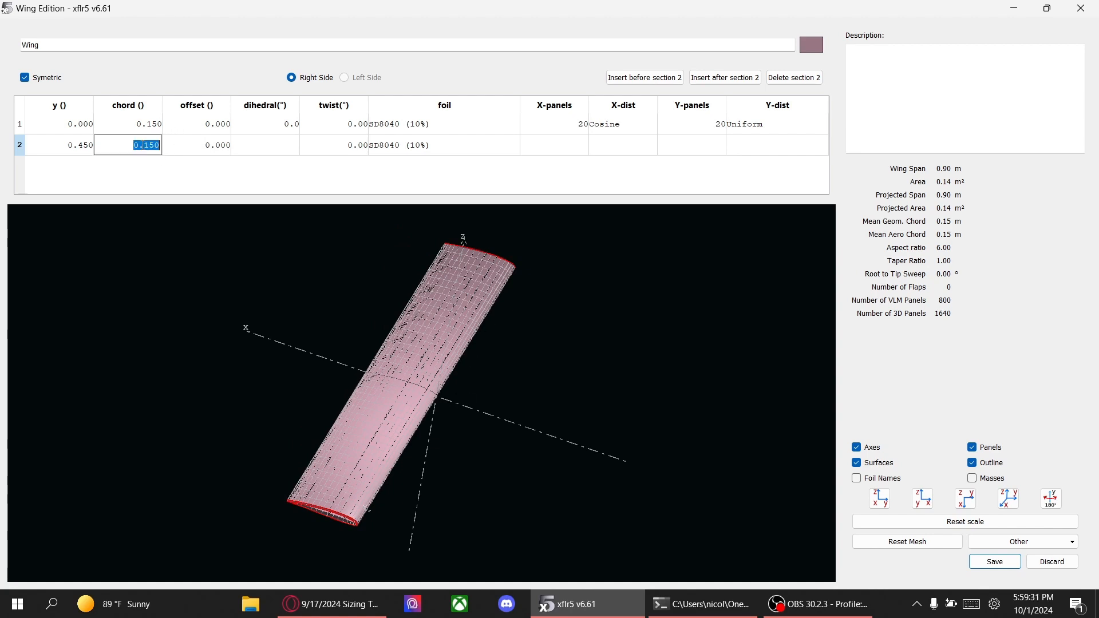
type("0.1")
key("Return")
double_click(185, 142)
type("0.")
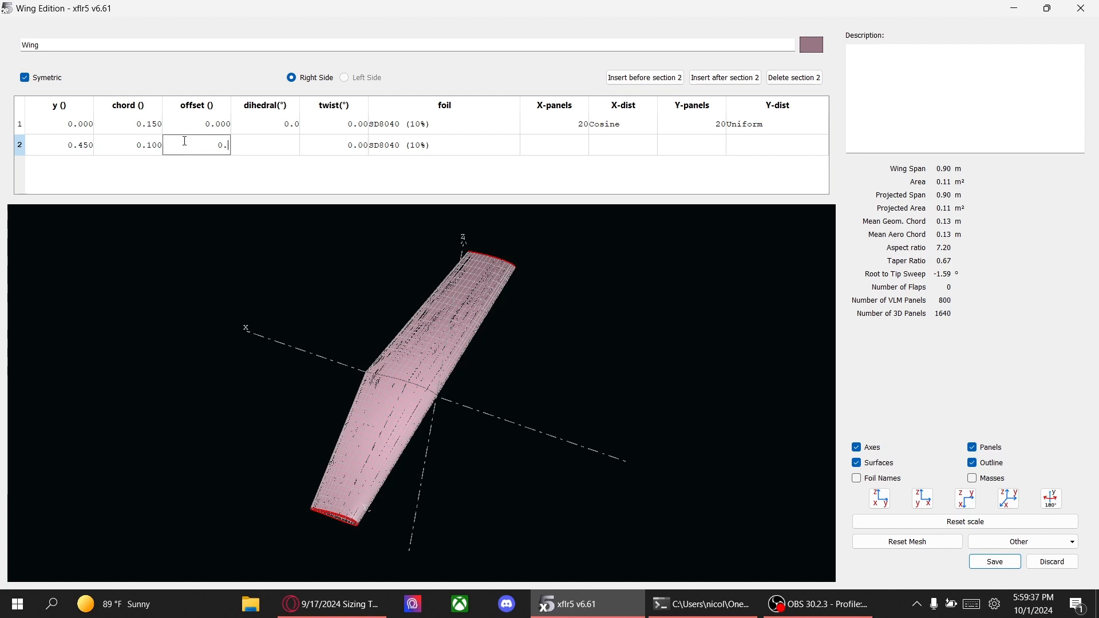
key("Return")
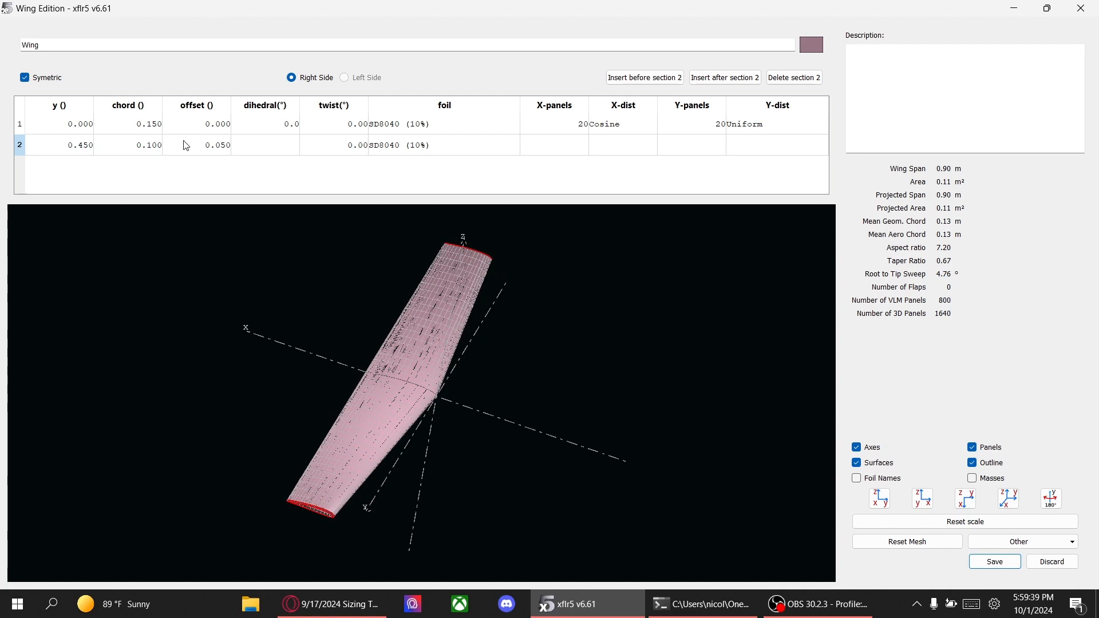
- Set section 2's offset to 0 and examine the tapered wing's leading and trailing edges
double_click(194, 152)
type("0")
key("Return")
double_click(151, 145)
left_click(262, 328)
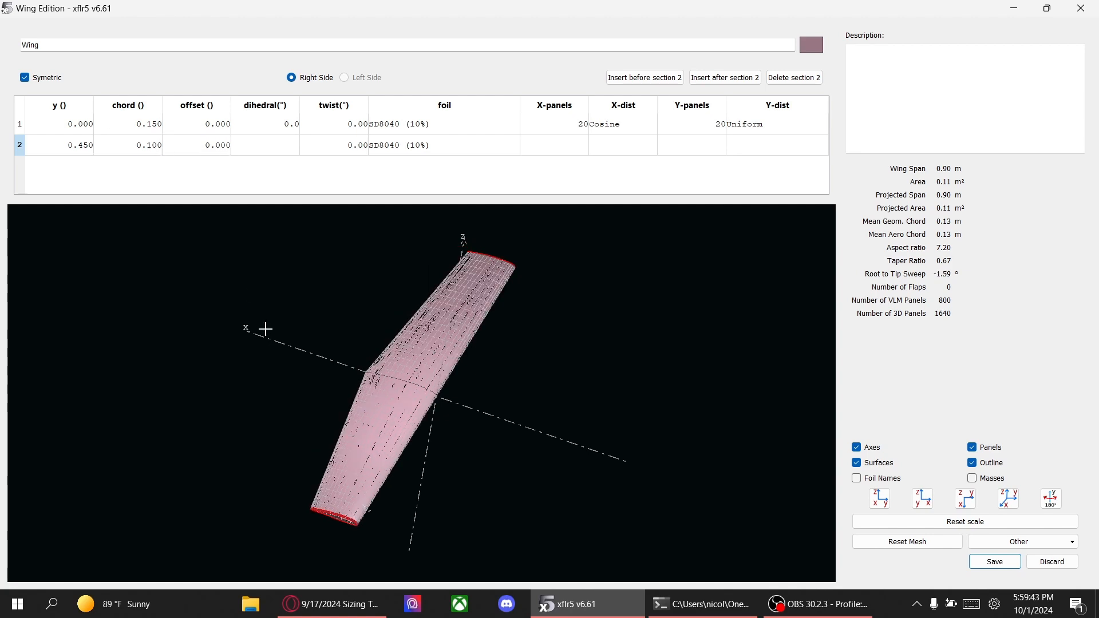
left_click_drag(336, 321, 351, 344)
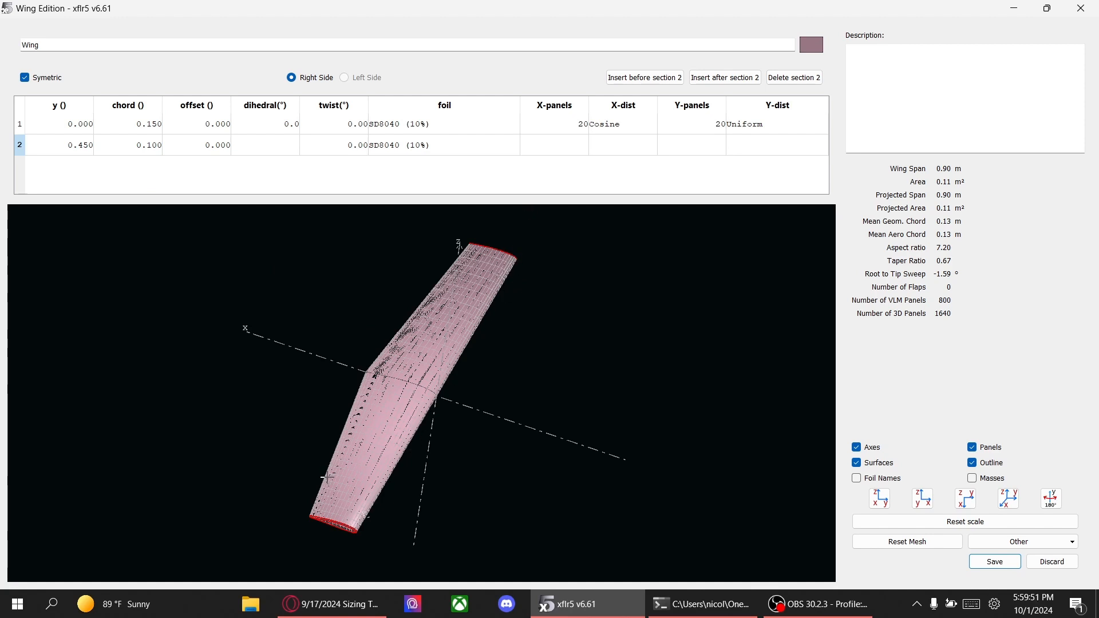
- Keep section 2's chord at 0.1 and set its offset to 0.05
double_click(140, 148)
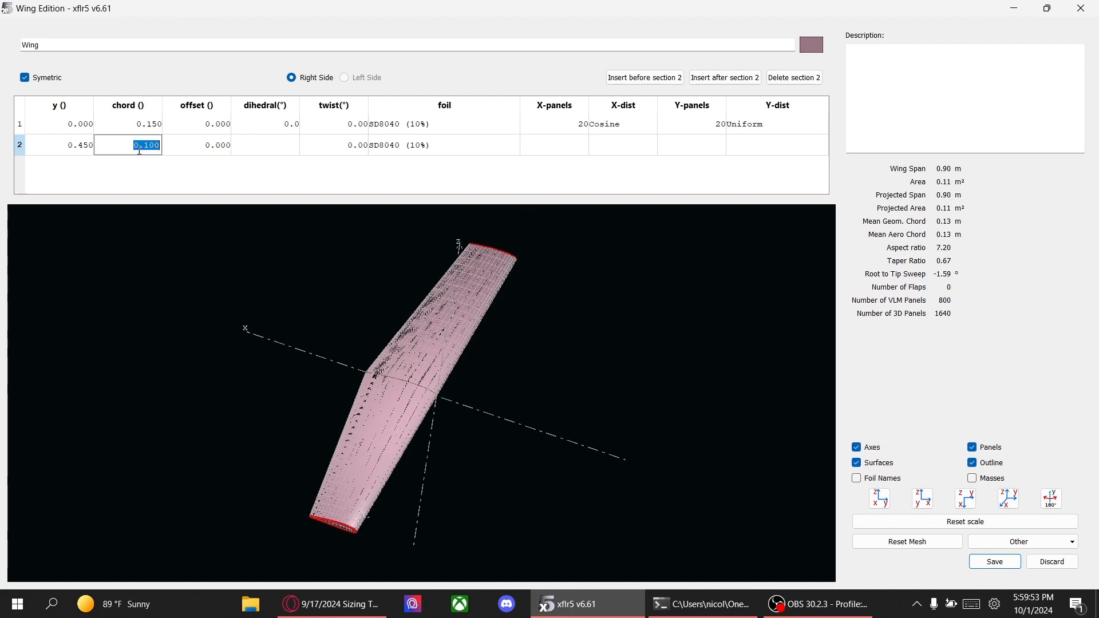
type("0.1")
double_click(213, 148)
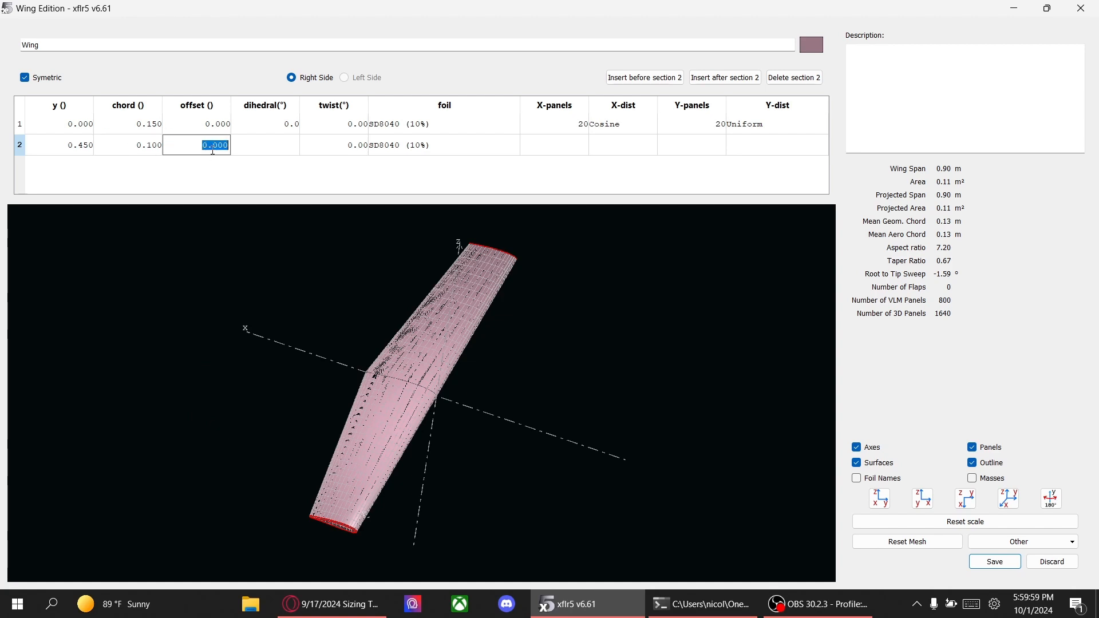
type("0.05")
key("Return")
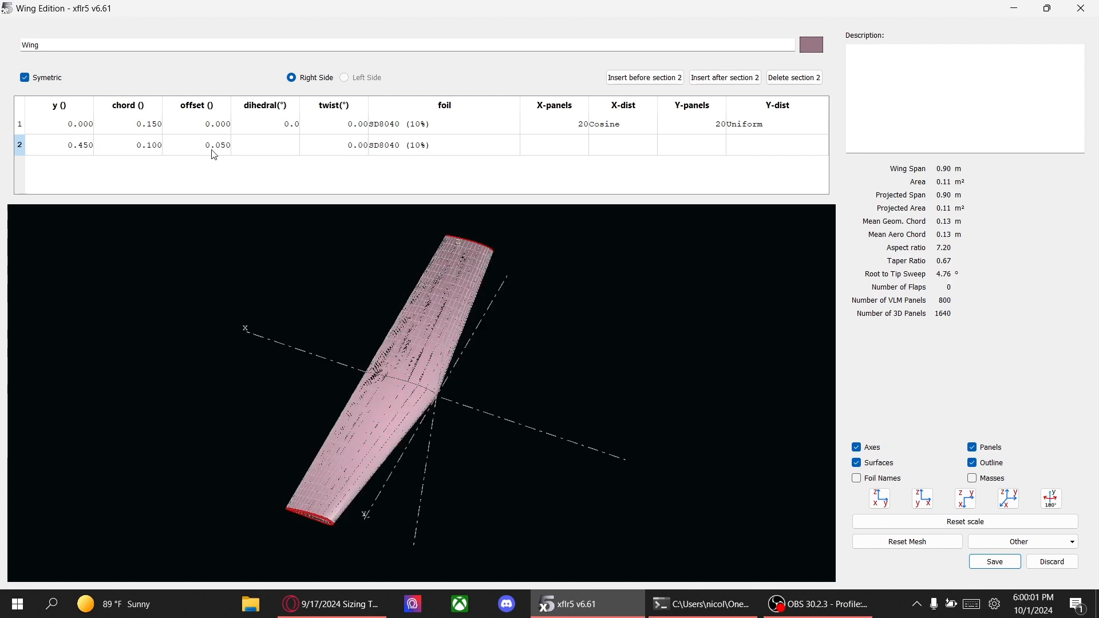
- Try a dihedral of 10° on section 1 and inspect the raised wing halves
mouse_move(399, 313)
left_mouse_down()
mouse_move(397, 331)
mouse_move(398, 299)
left_mouse_up()
middle_click_drag(394, 312, 285, 342)
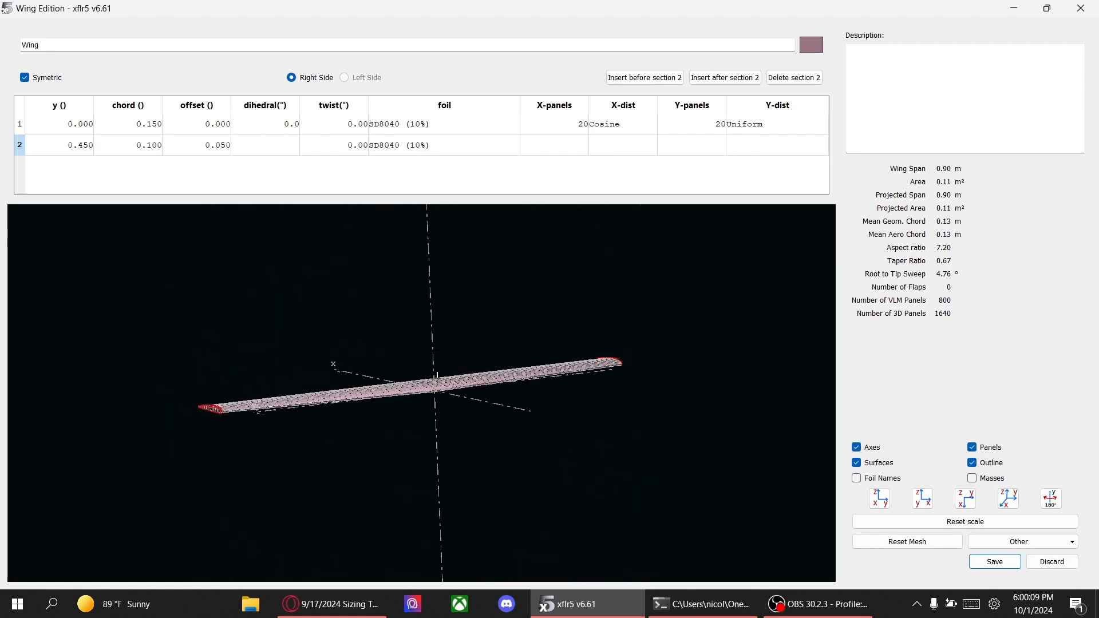
double_click(265, 129)
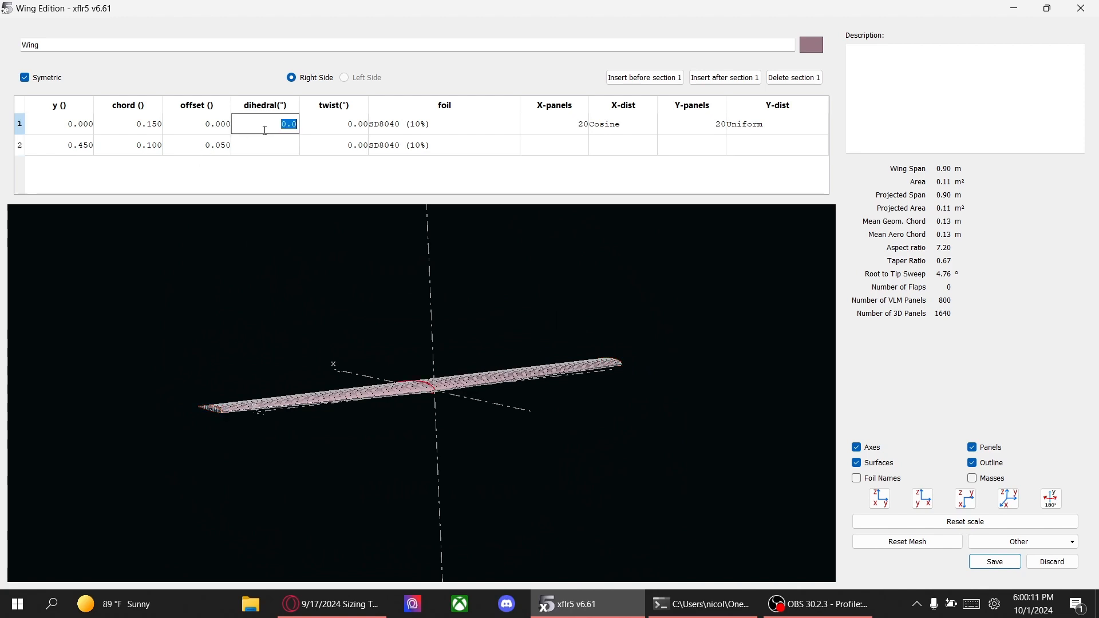
type("10")
key("Return")
left_click_drag(368, 420, 484, 412)
- Set section 1's dihedral to 3° and inspect the wing shape
double_click(281, 126)
type("3")
key("Return")
left_click_drag(378, 350, 452, 455)
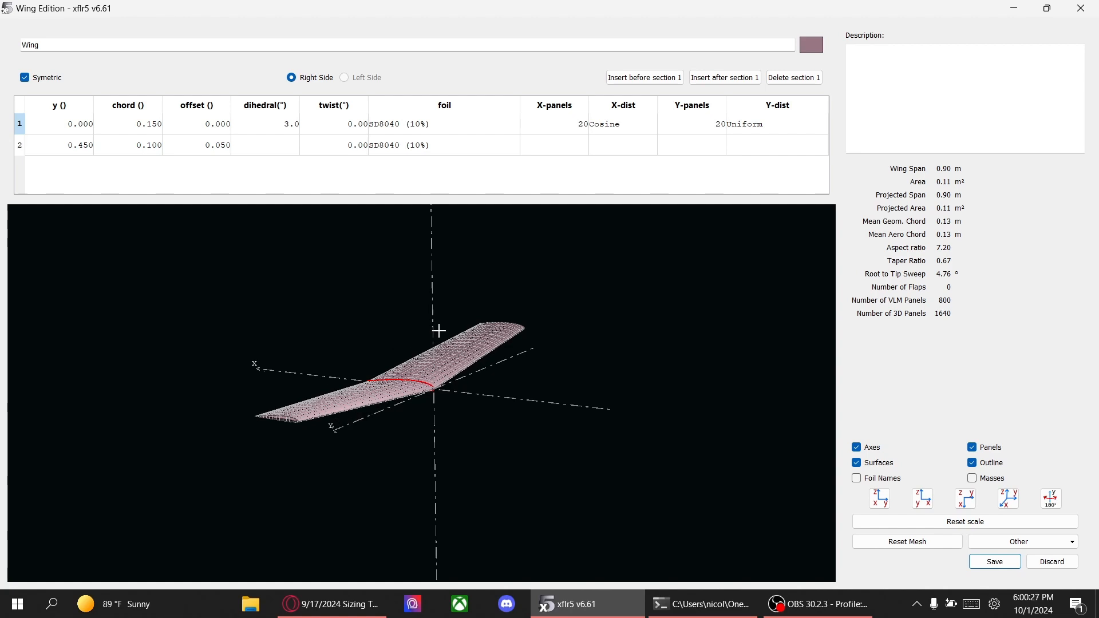
left_click_drag(491, 358, 476, 359)
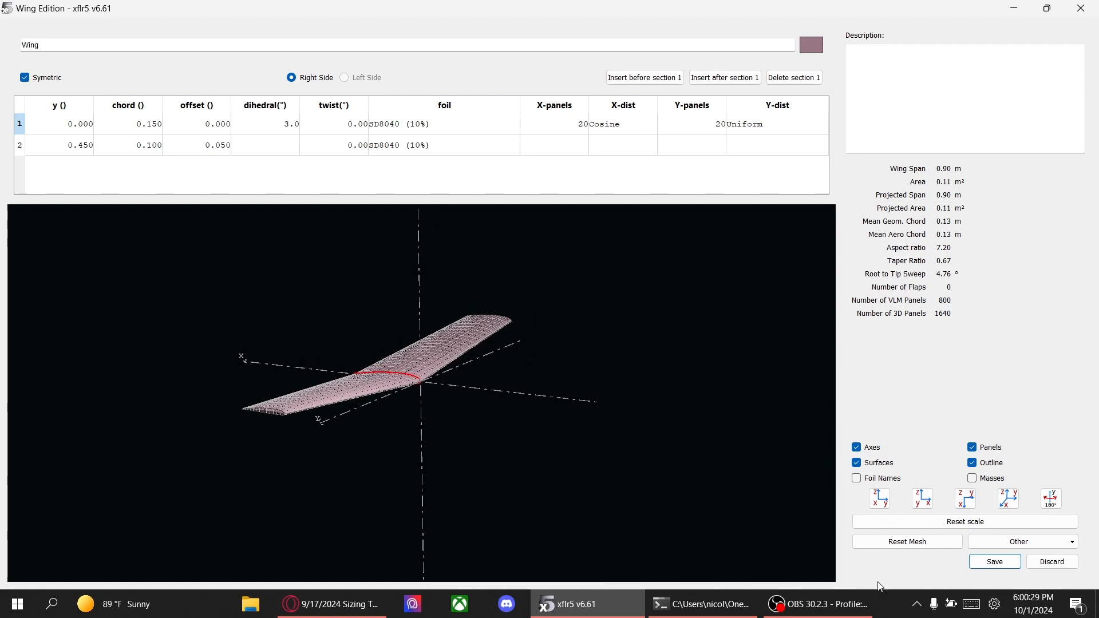
- Save the wing geometry and the plane definition
left_click(982, 562)
left_click(477, 533)
scroll(372, 304, "up", 2)
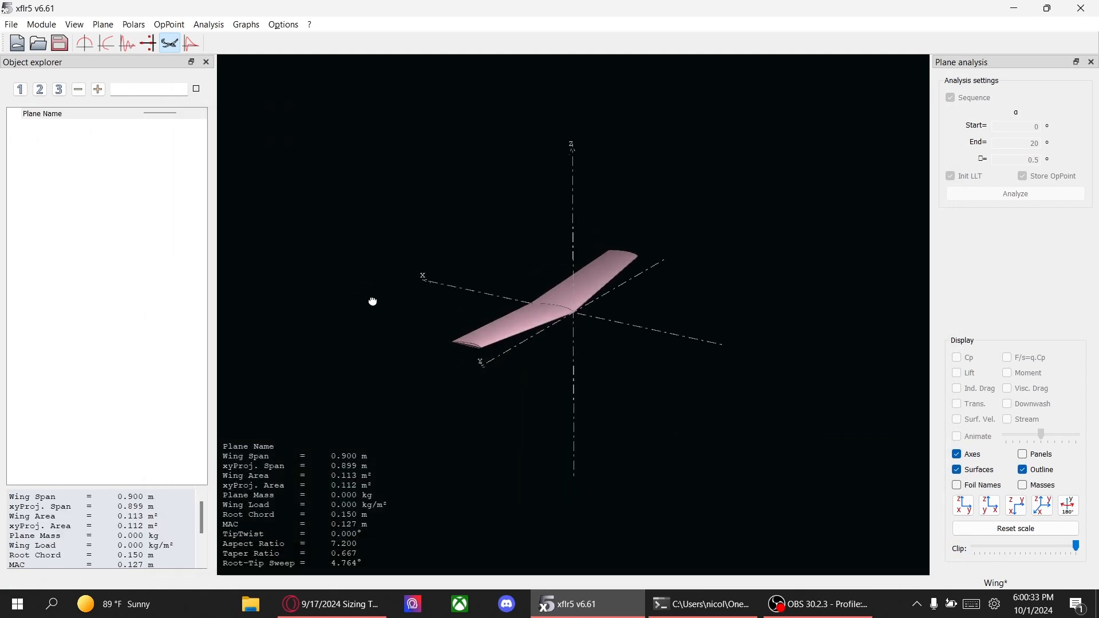
- Select the plane and start defining a new analysis for it
left_click(44, 120)
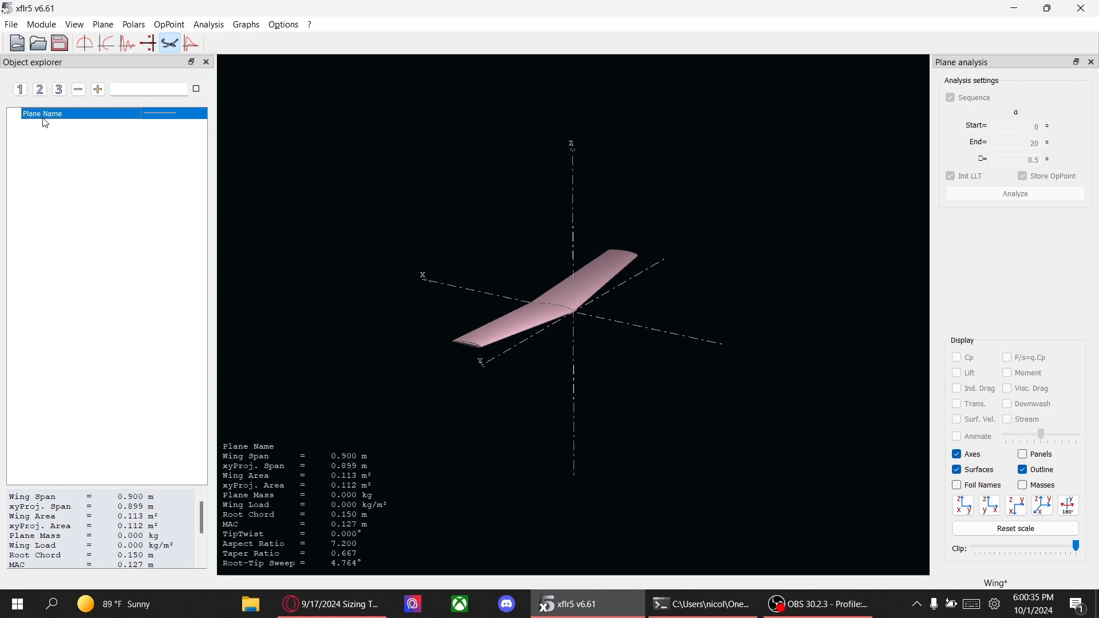
left_click(209, 25)
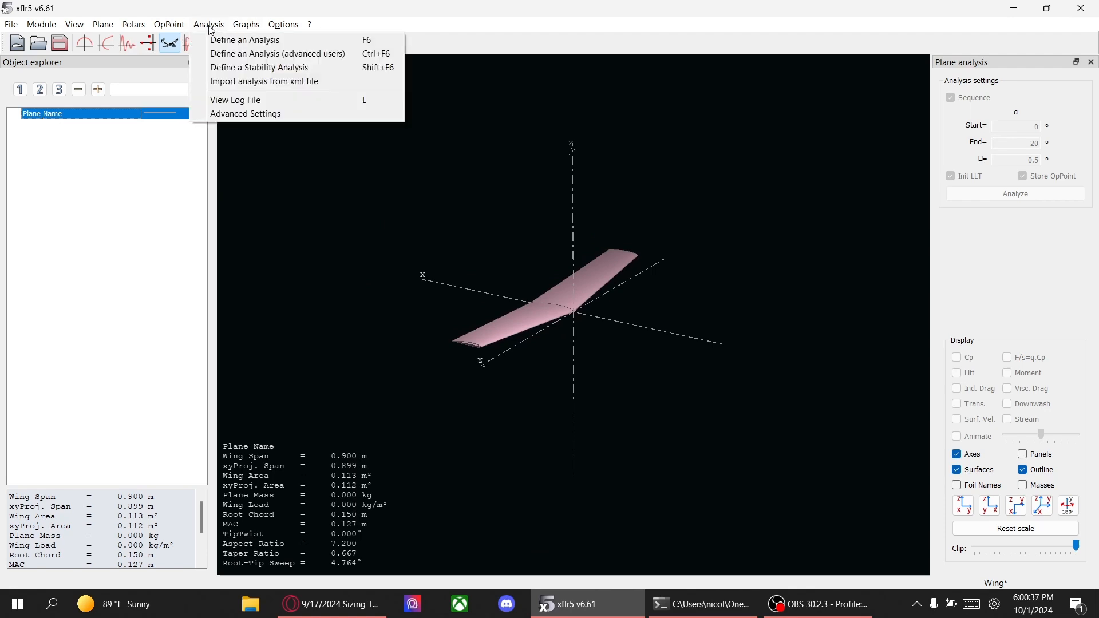
left_click(223, 41)
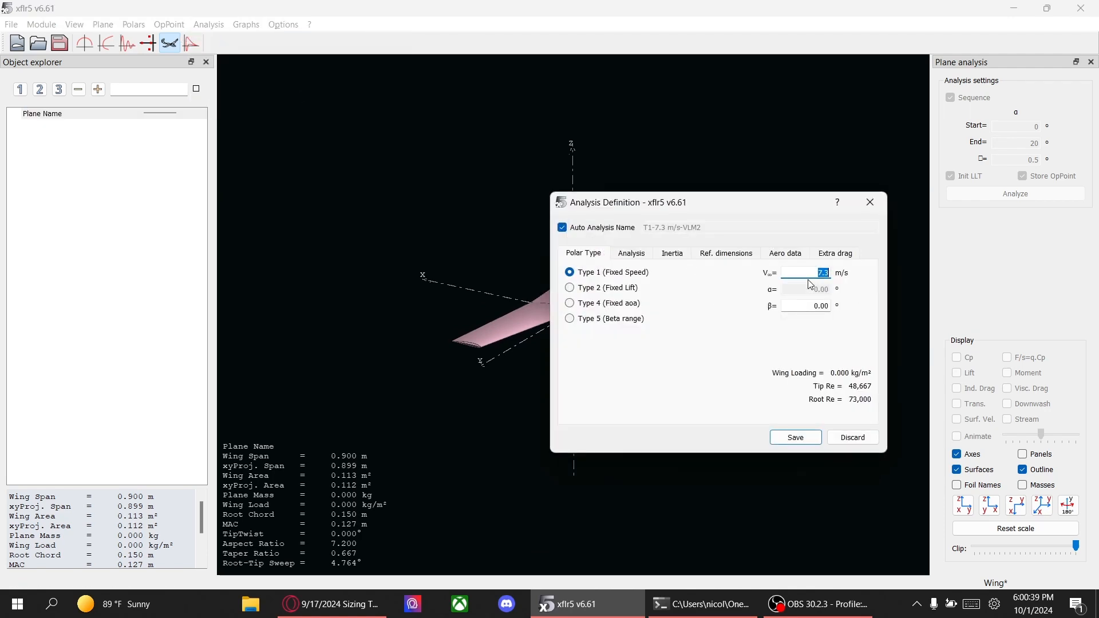
- Switch to the sizing spreadsheet in the browser and open the Stall Speed sheet
left_click(335, 604)
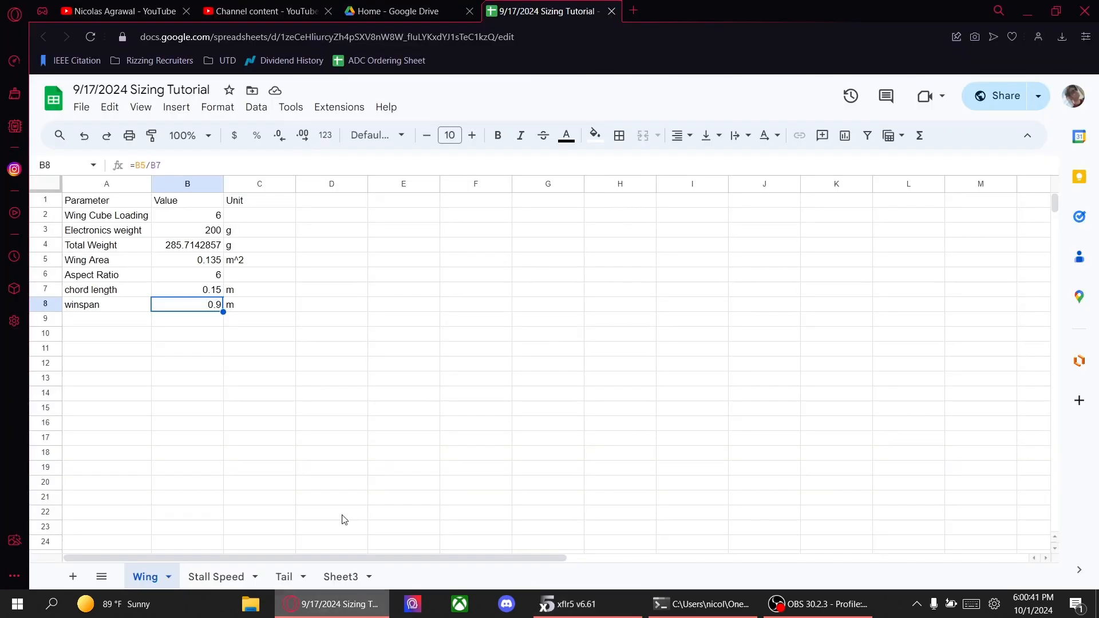
left_click(567, 604)
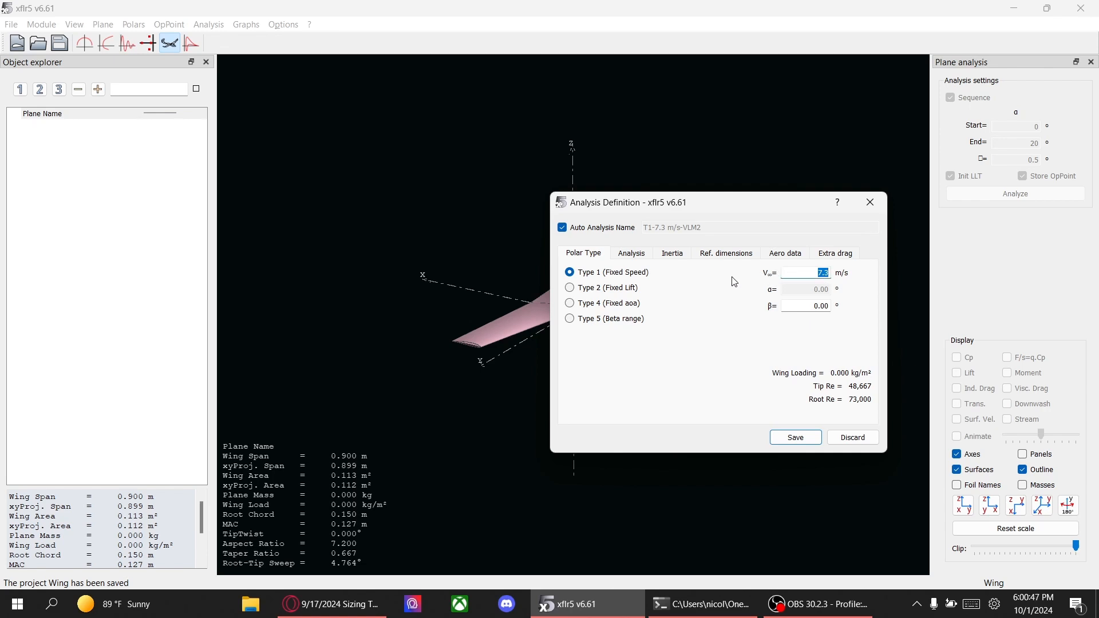
left_click(345, 612)
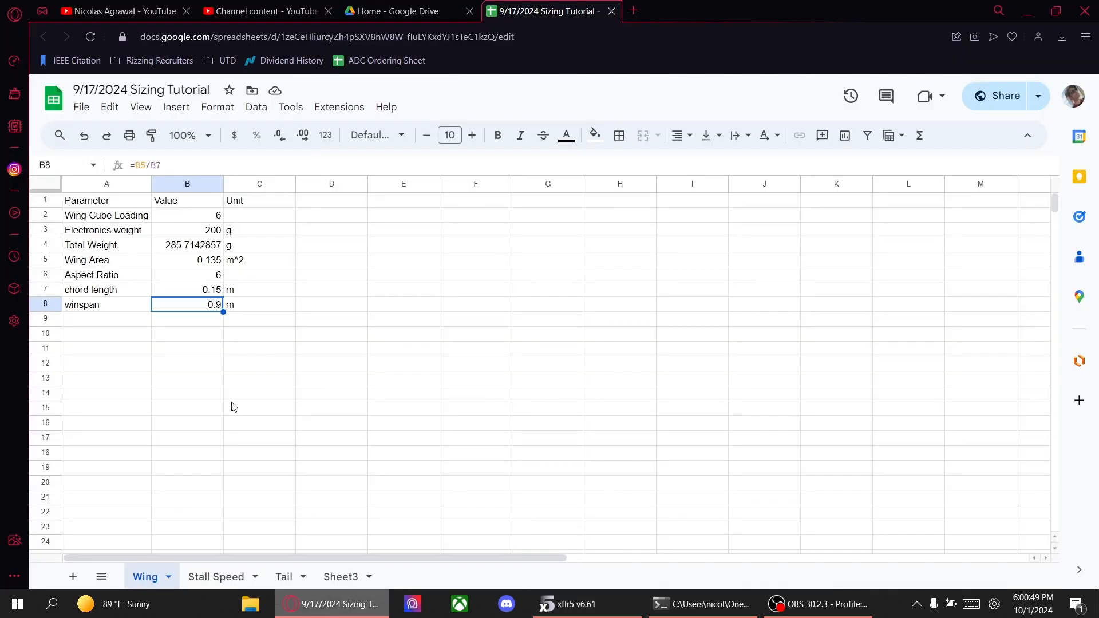
left_click(216, 576)
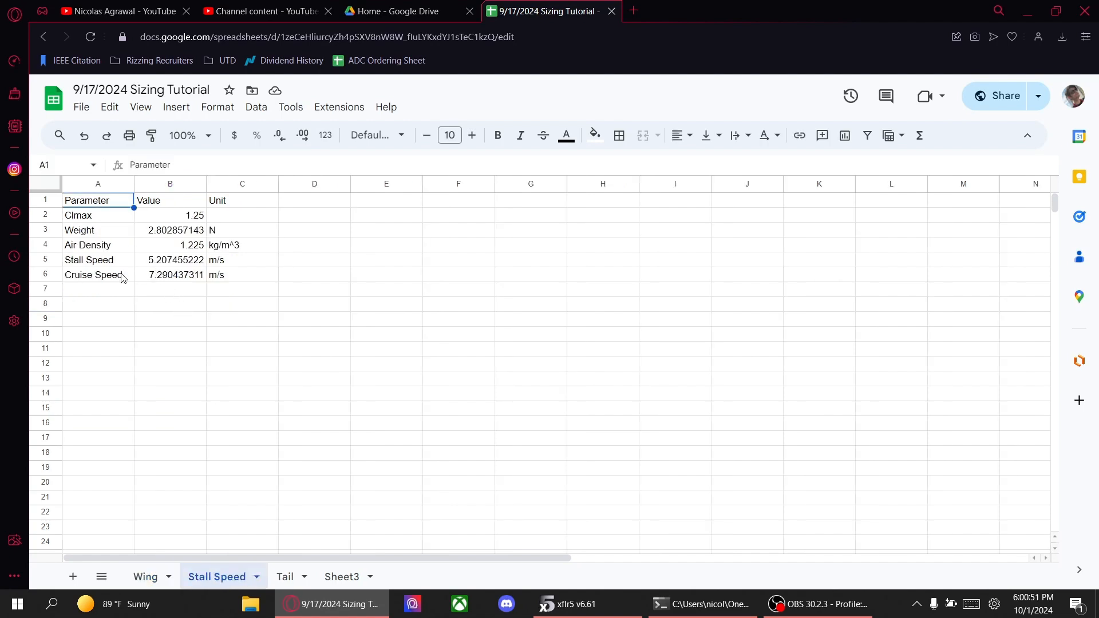
- Clear the Cruise Speed row's label, value and unit, and highlight the Stall Speed row
left_click_drag(122, 278, 243, 277)
key("Delete")
left_click_drag(80, 264, 229, 264)
- Enter the label Cruise Speed in A6 and the unit m/s in C6
left_click(97, 276)
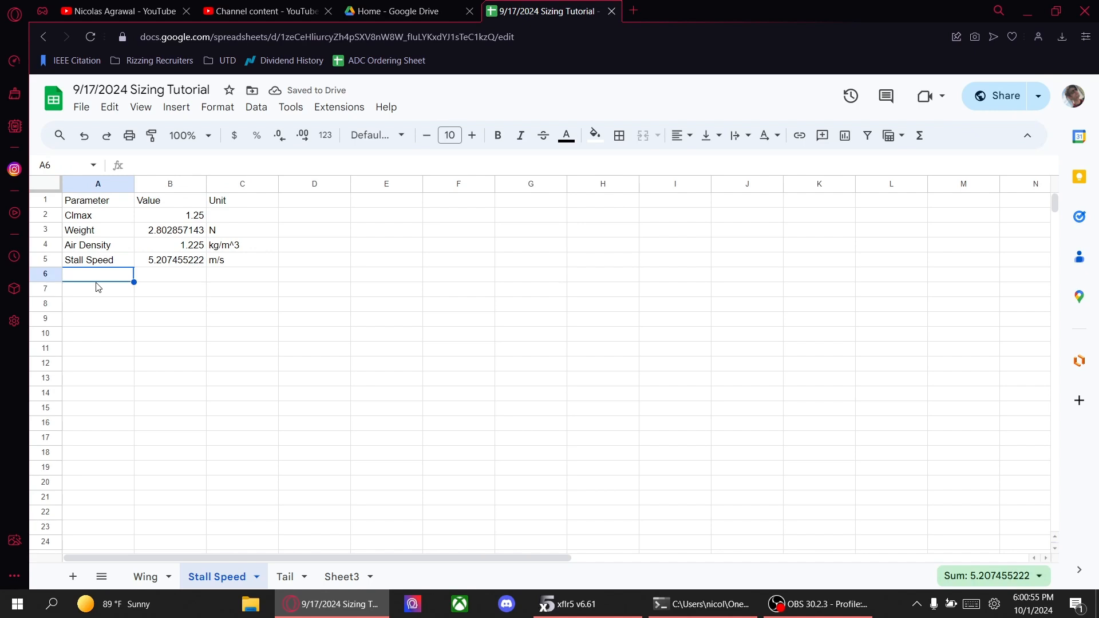
type("Cruise SPeed")
key("BackSpace")
key("BackSpace")
key("BackSpace")
key("BackSpace")
type("peed")
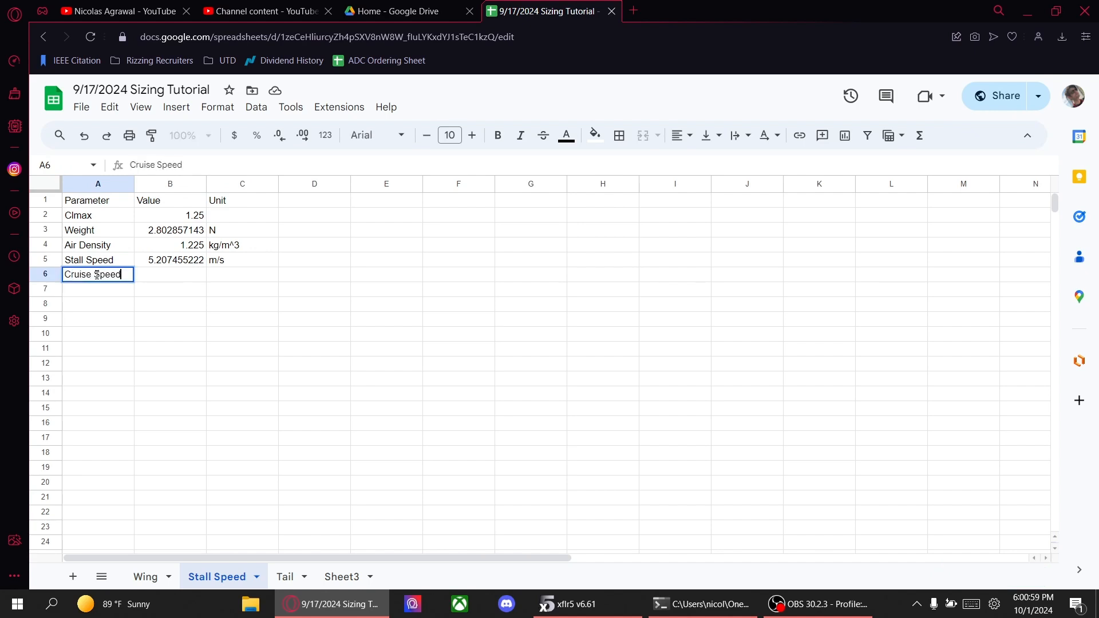
key("Return")
left_click(227, 267)
left_click(227, 272)
type("m/s")
key("Return")
- Calculate the cruise speed in B6 as 1.4 times the stall speed with =B5*1.4
left_click(150, 283)
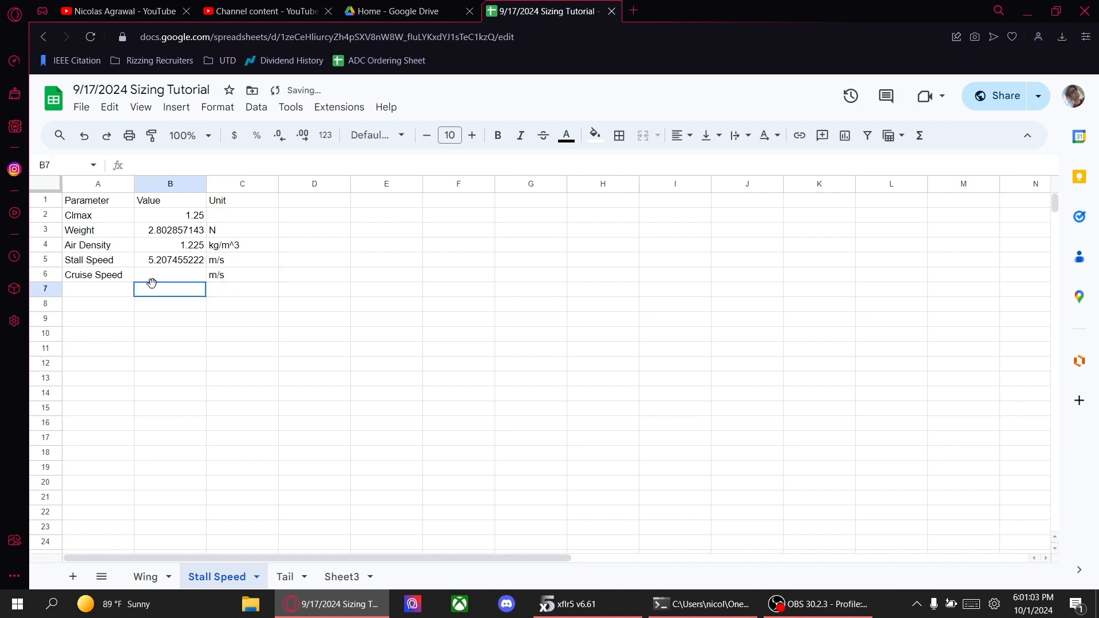
left_click(154, 265)
left_click(154, 273)
type("=")
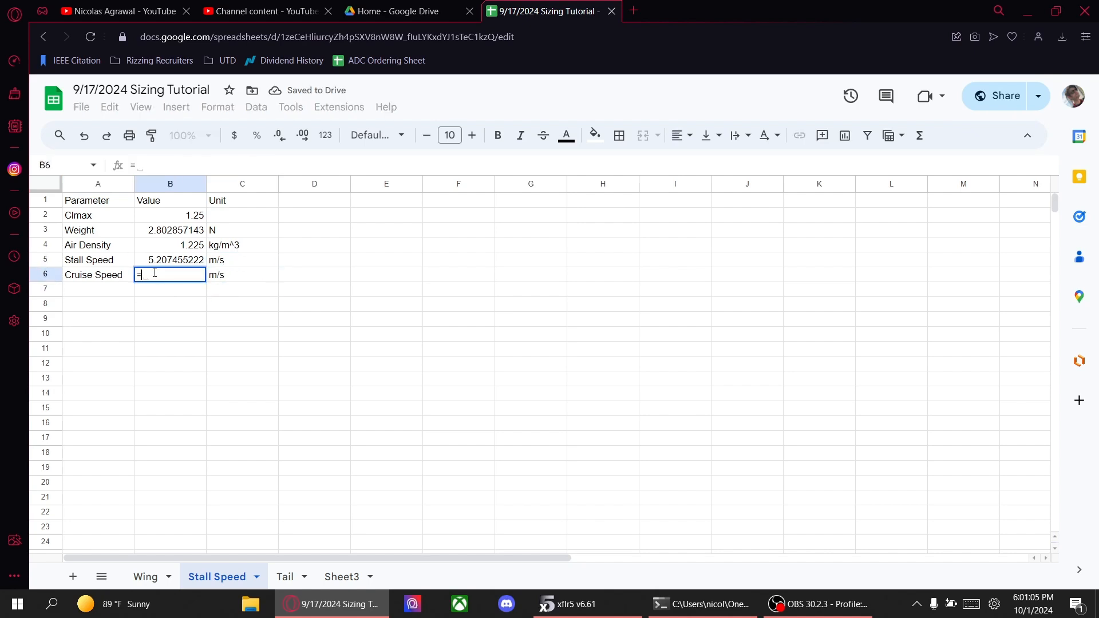
left_click(165, 260)
type("*1.4")
key("Return")
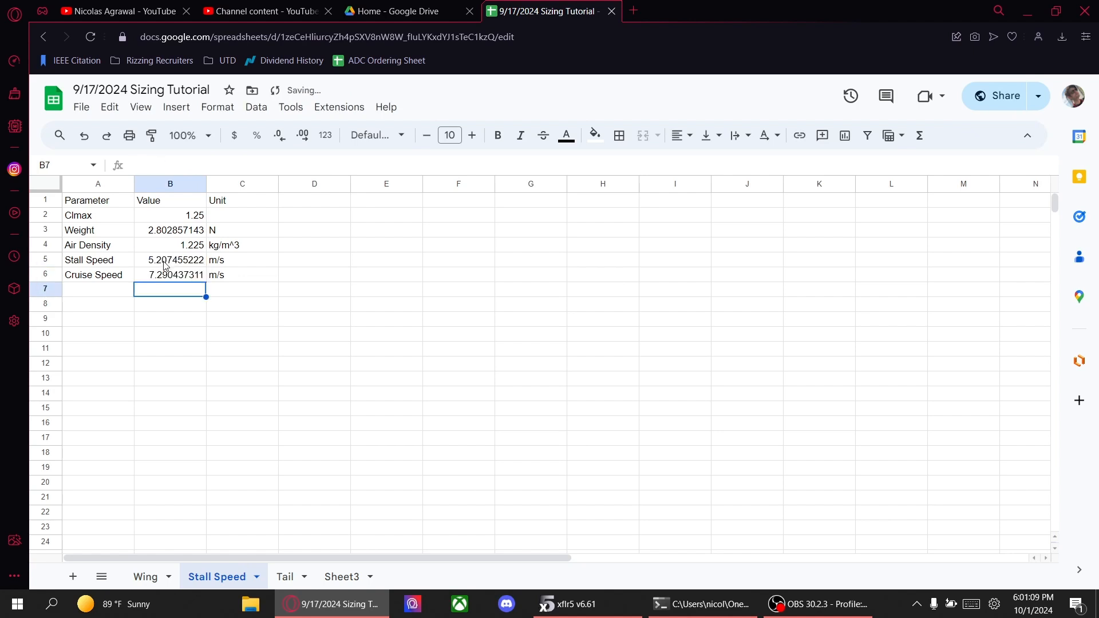
left_click(183, 278)
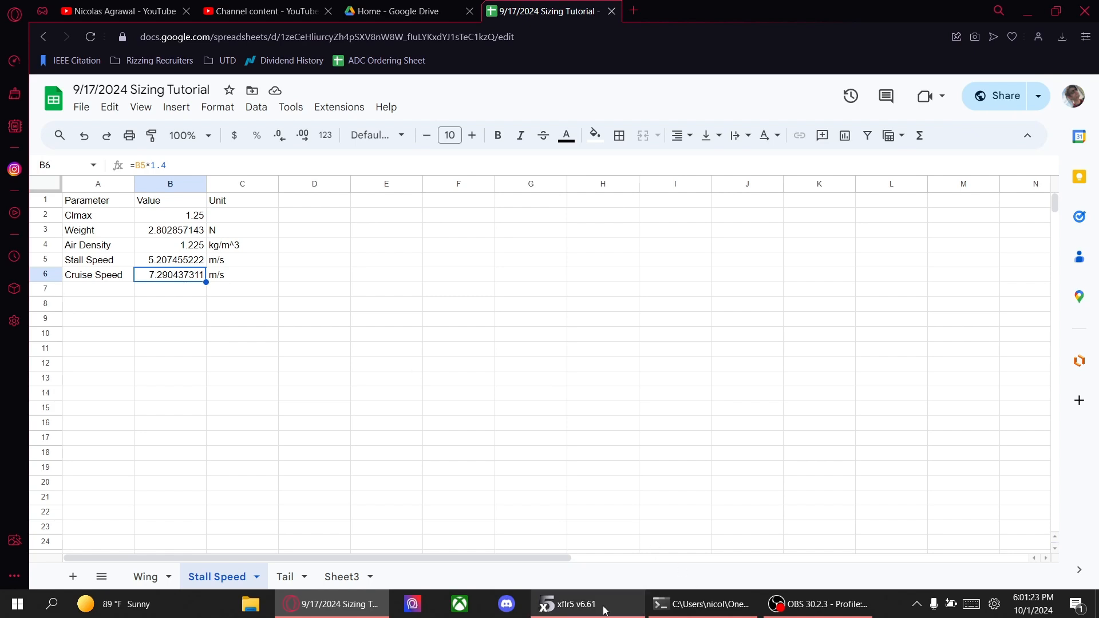
- Switch to xflr5, review the remaining analysis definition settings, and save the fixed-speed 7.3 m/s Ring vortex (VLM2) analysis
left_click(569, 604)
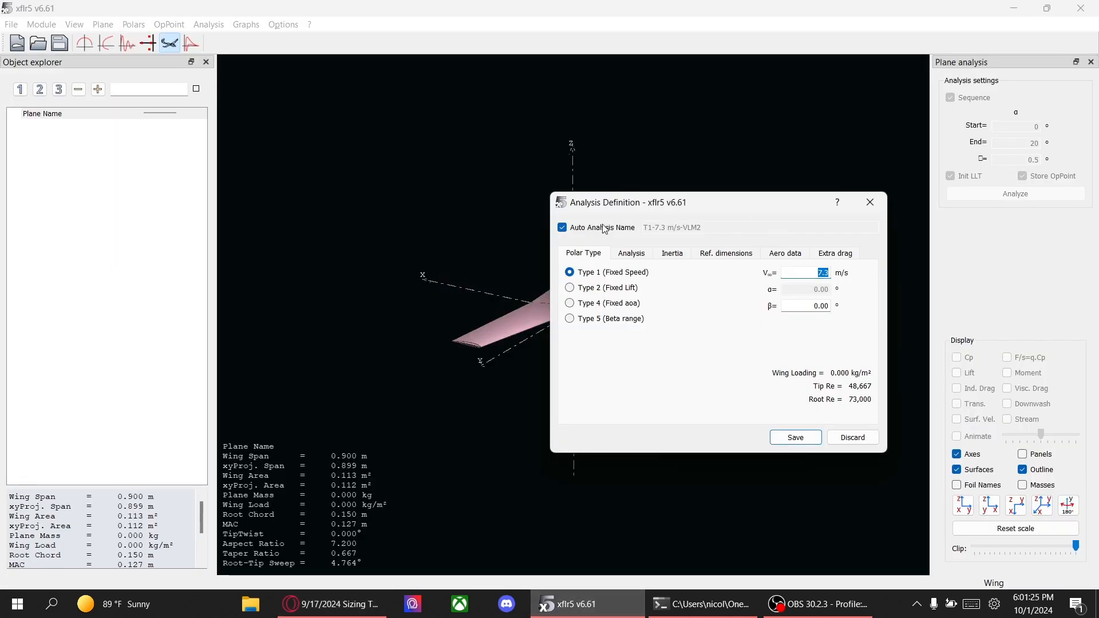
left_click(630, 253)
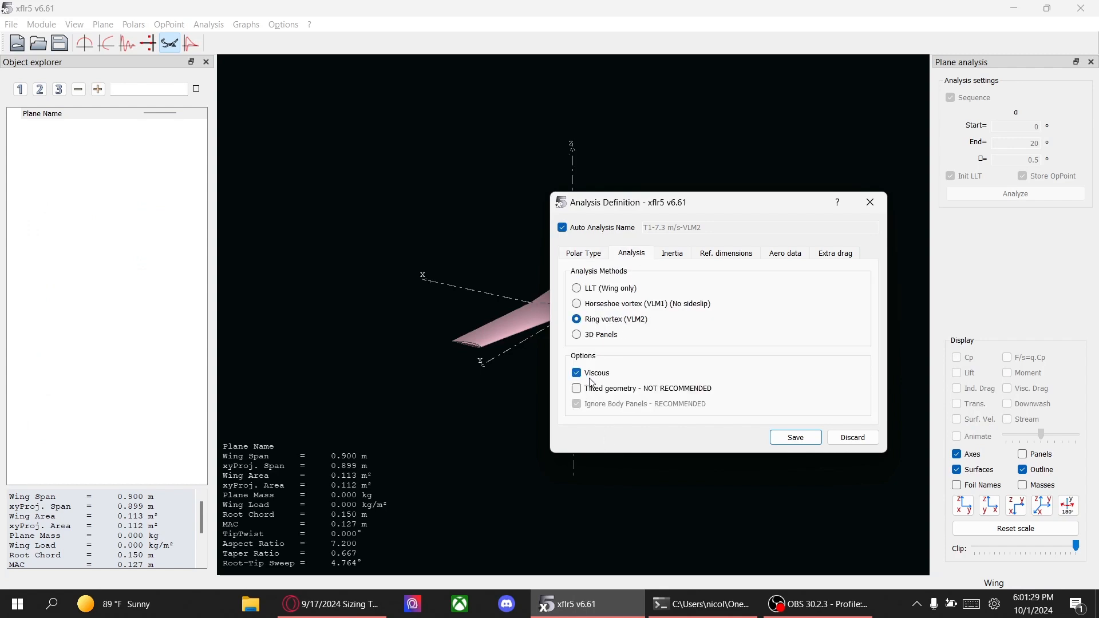
left_click(664, 254)
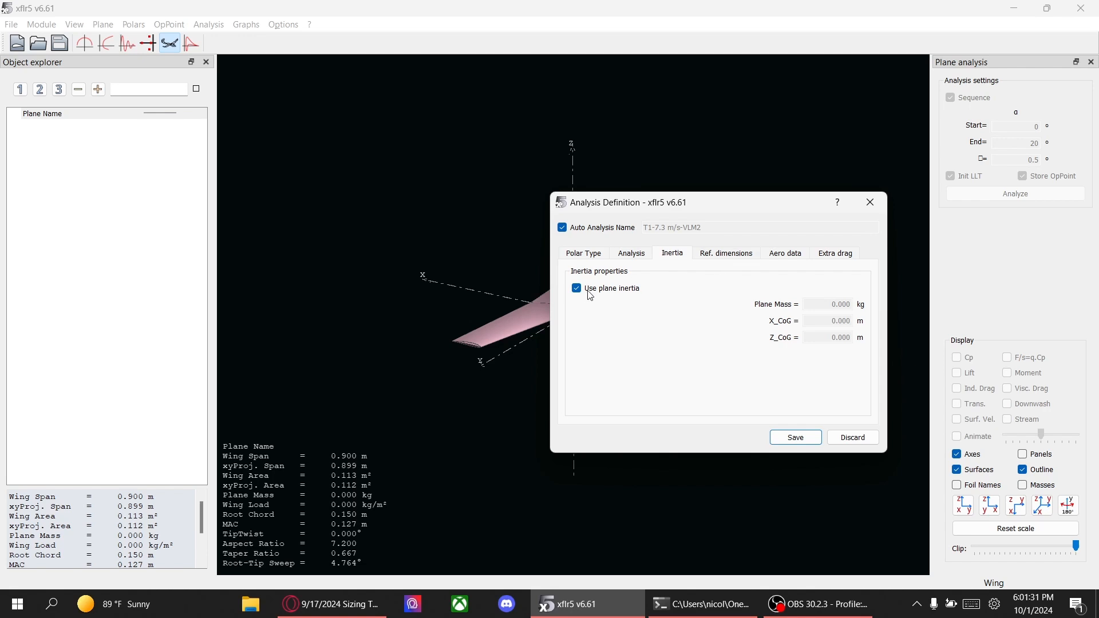
left_click(723, 253)
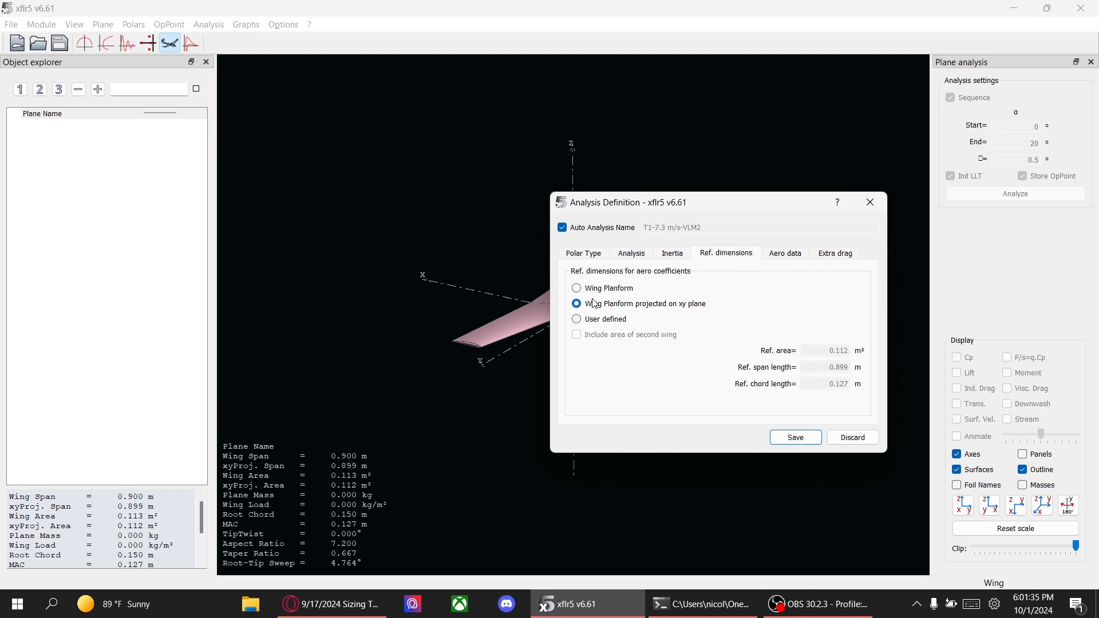
left_click(779, 256)
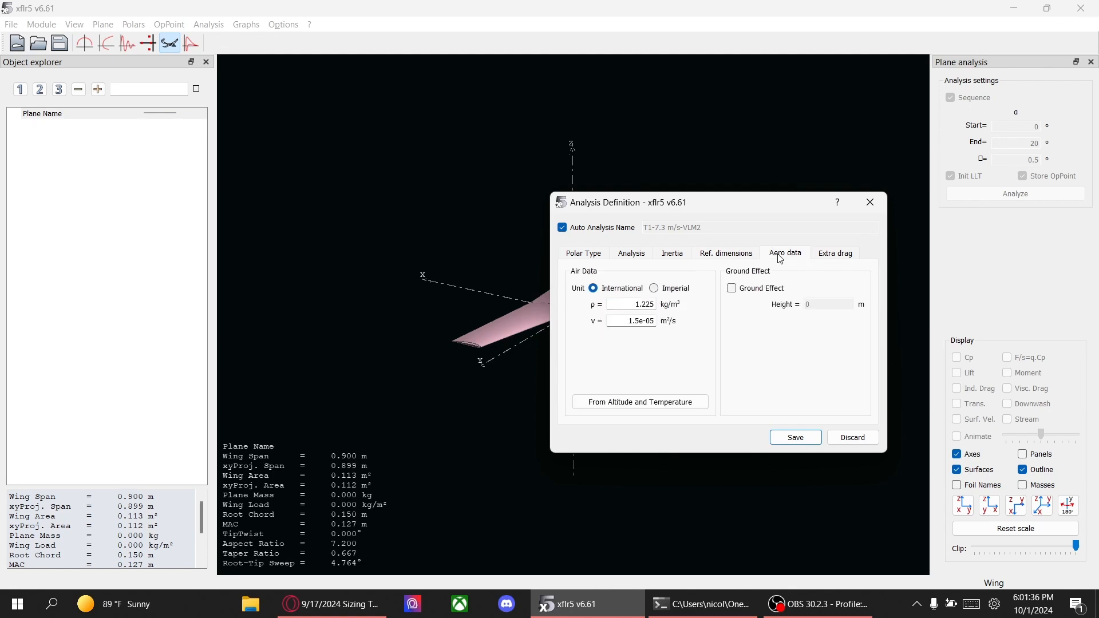
left_click(827, 255)
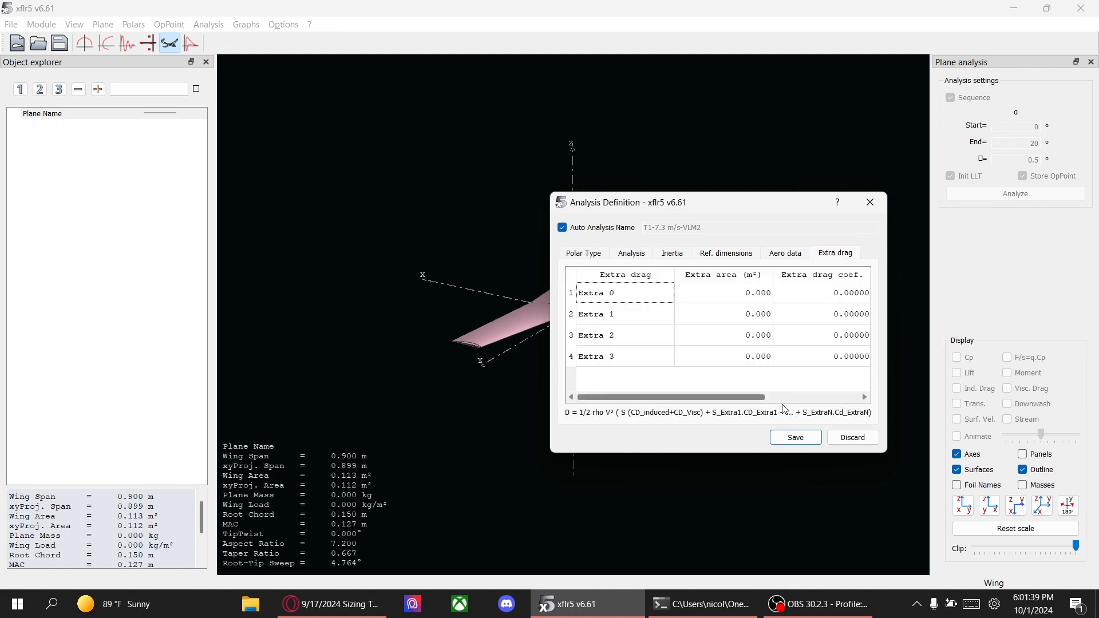
left_click(796, 438)
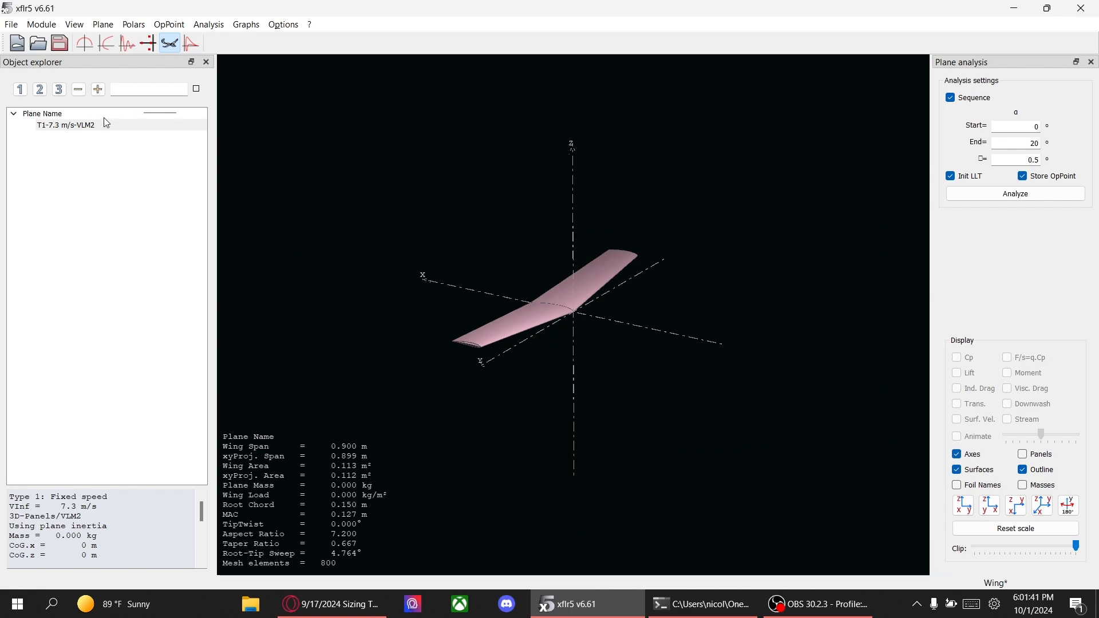
- Run the plane analysis as an alpha sequence from 0° to 20° in 0.5° increments
left_click(959, 99)
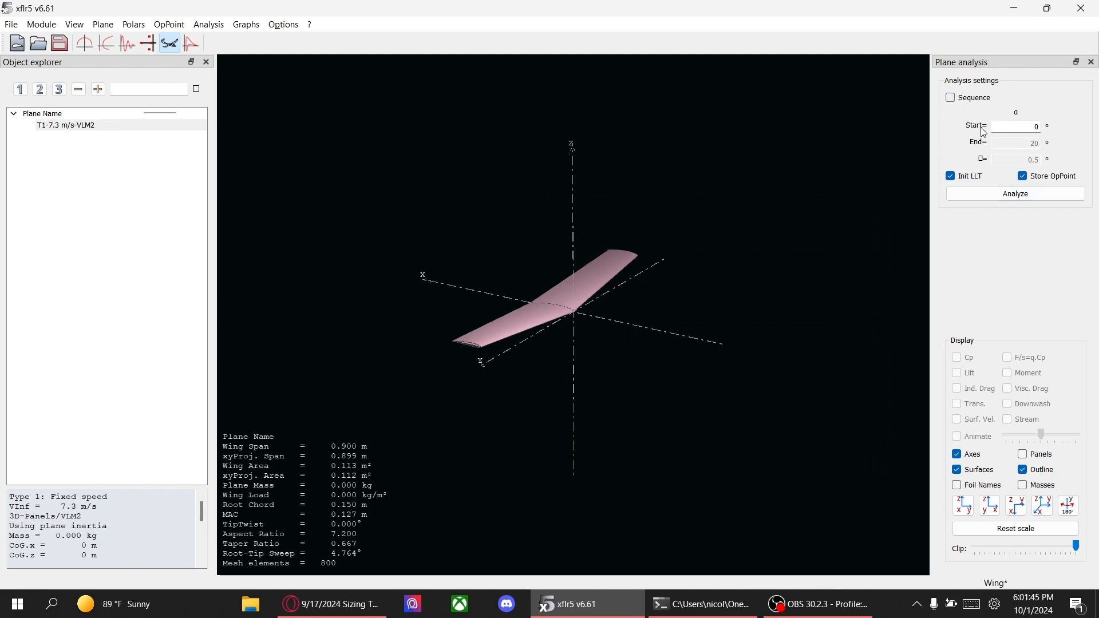
left_click(956, 102)
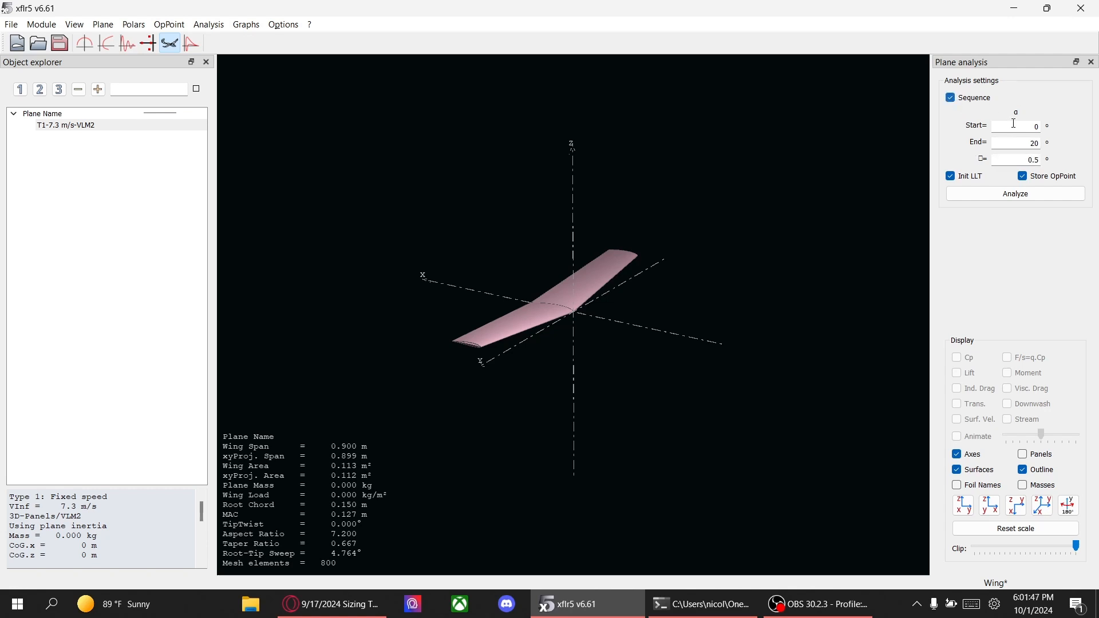
double_click(1036, 160)
left_click(1035, 196)
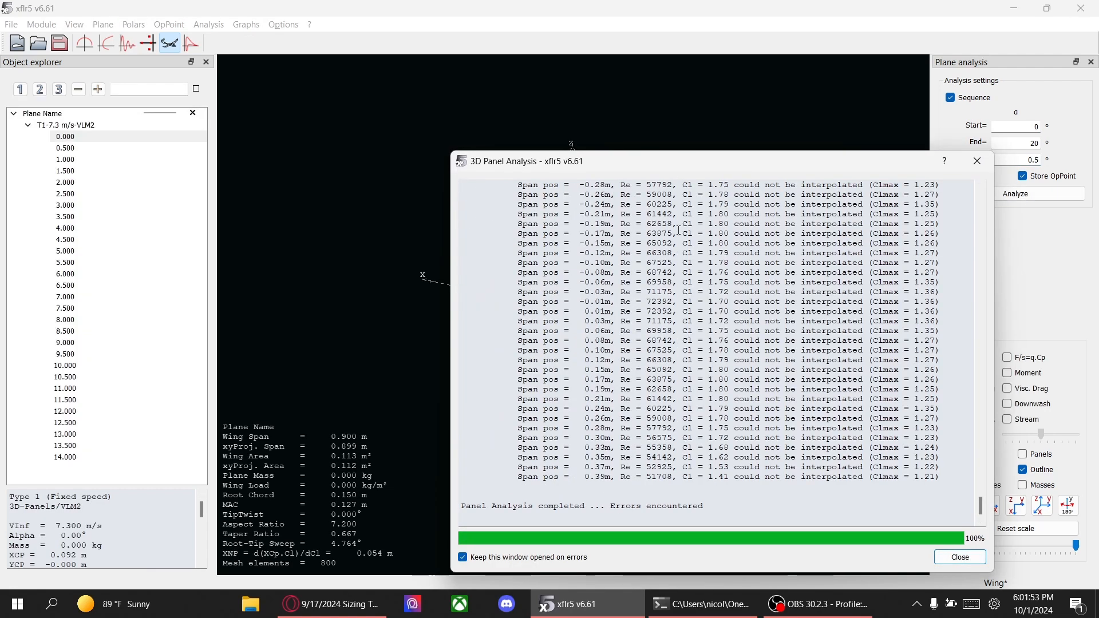
- Examine which alpha values were computed cleanly in the 3D Panel Analysis log, close it, and display the polar graphs
scroll(662, 364, "up", 8)
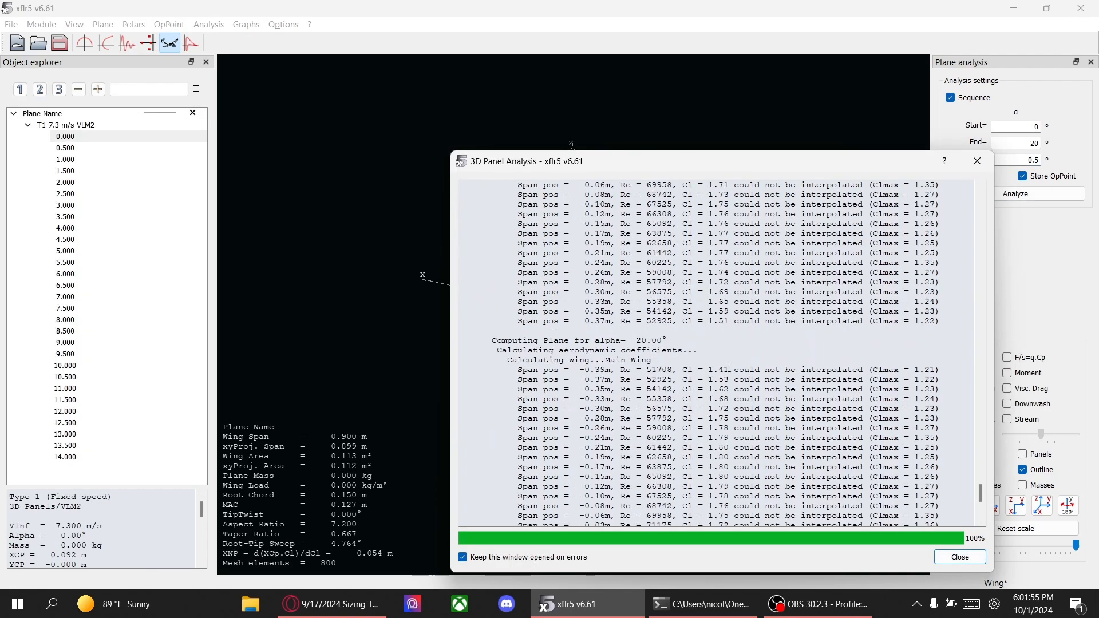
left_click_drag(982, 495, 962, 276)
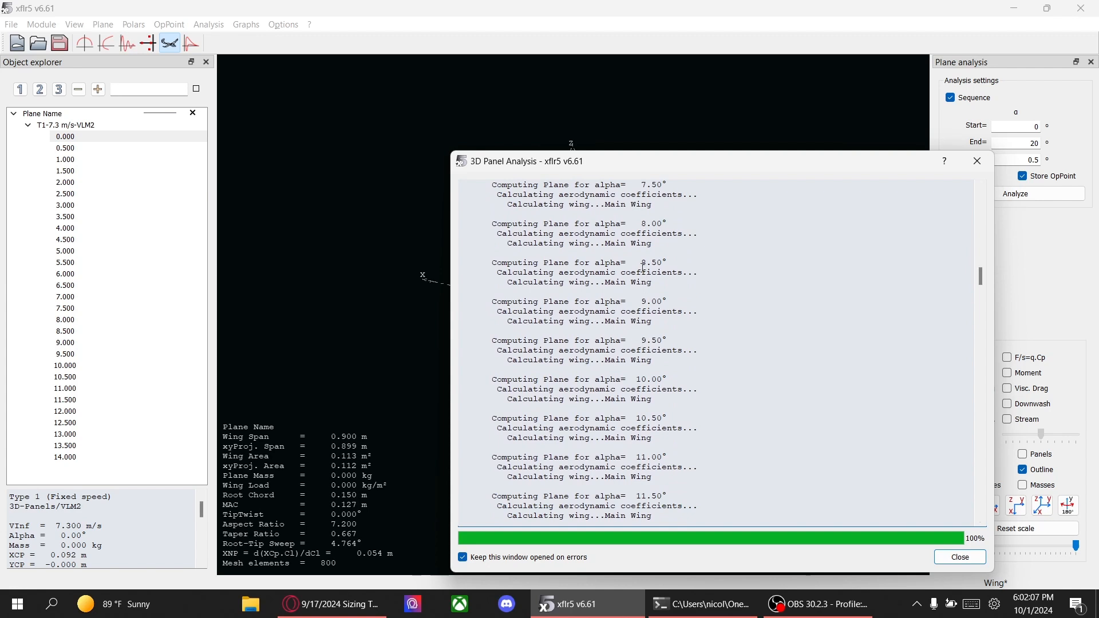
left_click_drag(636, 226, 668, 228)
left_click_drag(611, 273, 671, 271)
left_click_drag(616, 311, 671, 319)
left_click_drag(610, 359, 675, 355)
left_click(671, 400)
scroll(676, 398, "up", 5)
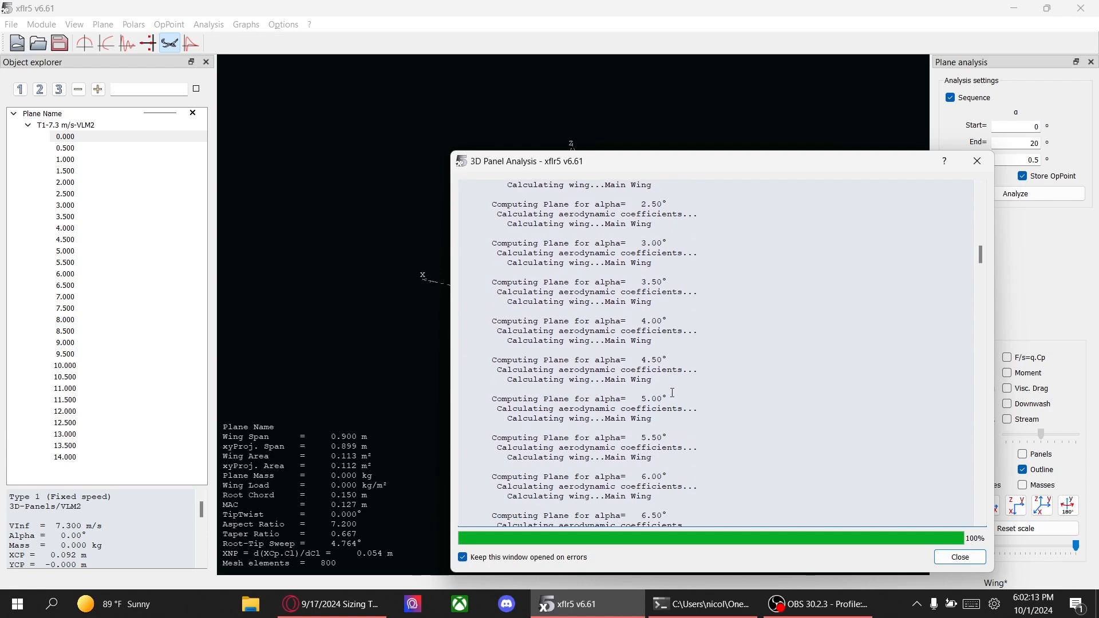
left_click(964, 560)
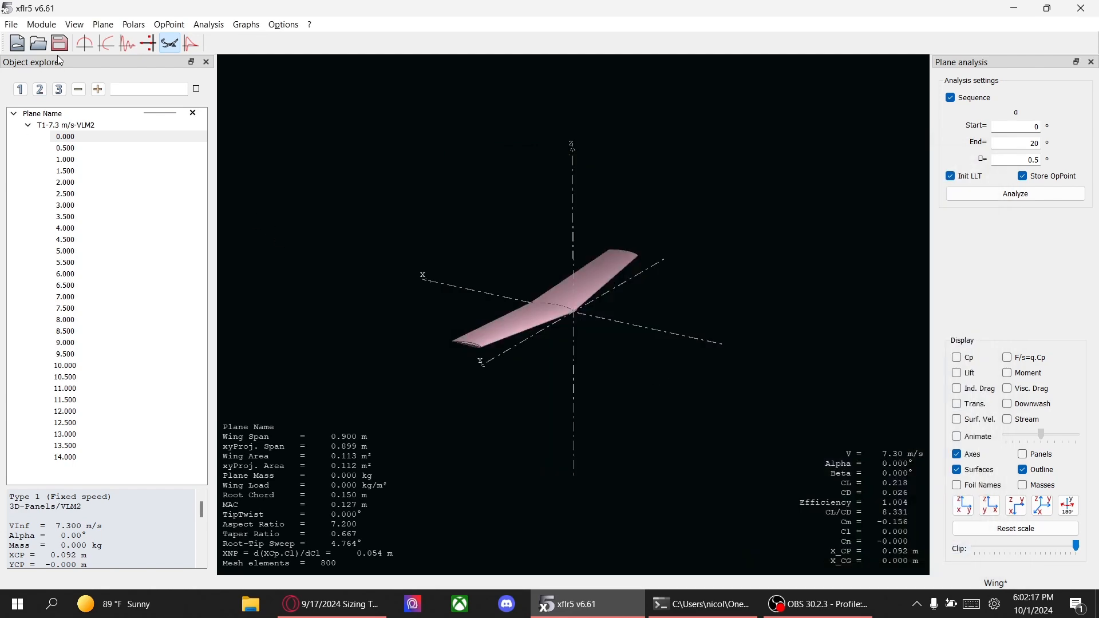
left_click(108, 46)
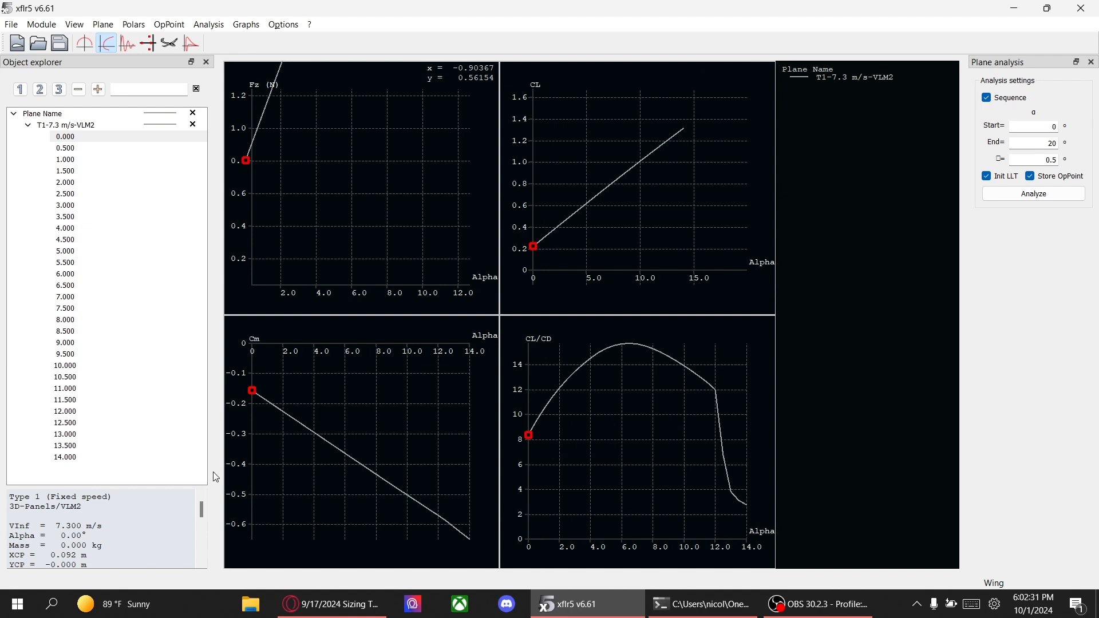
- Switch to the browser and open the 5: Stability presentation from the Presentations folder in Google Drive
left_click(325, 610)
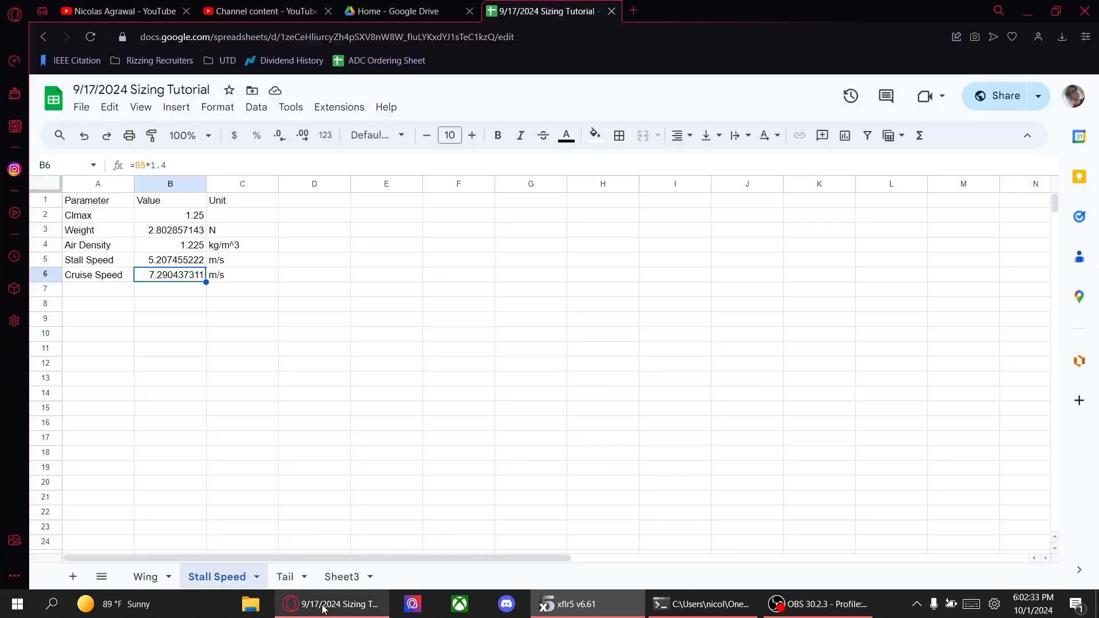
left_click(632, 11)
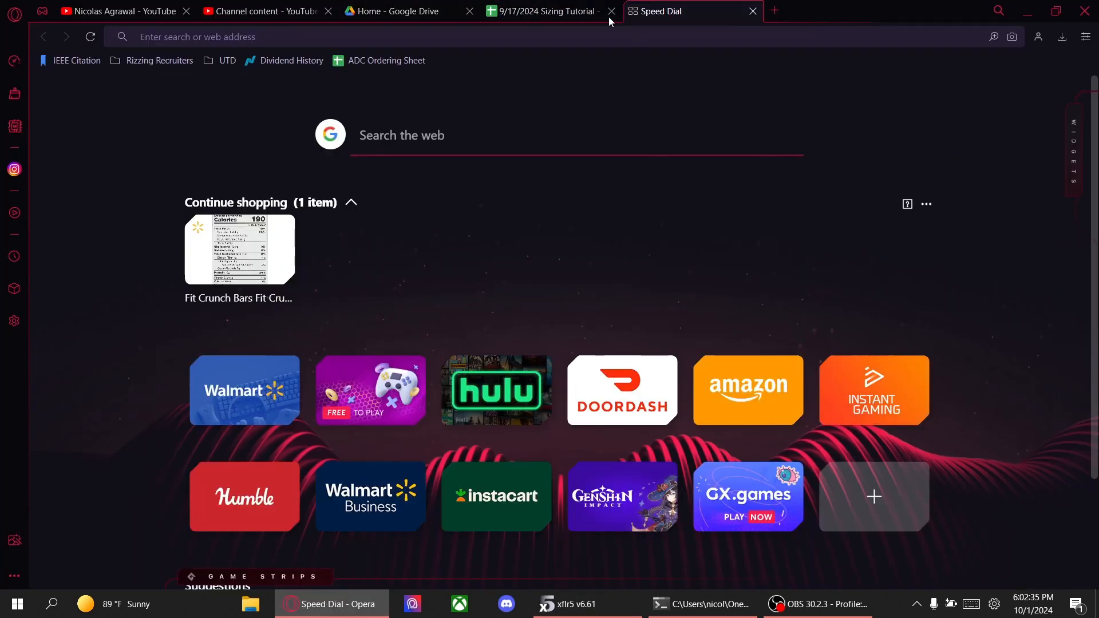
left_click(401, 11)
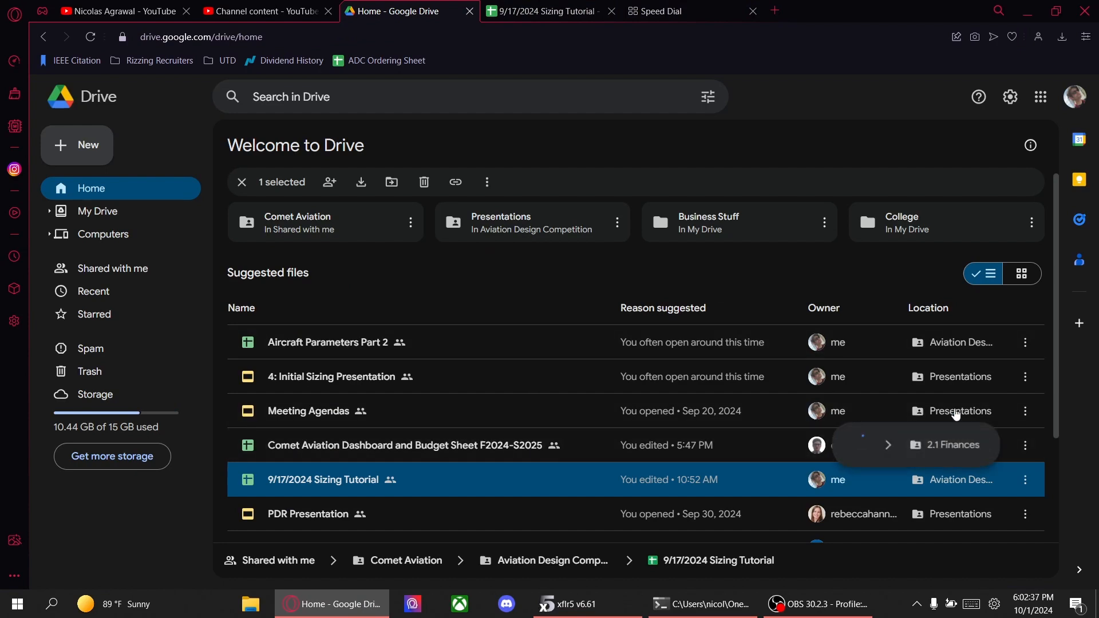
left_click(961, 376)
left_click(752, 11)
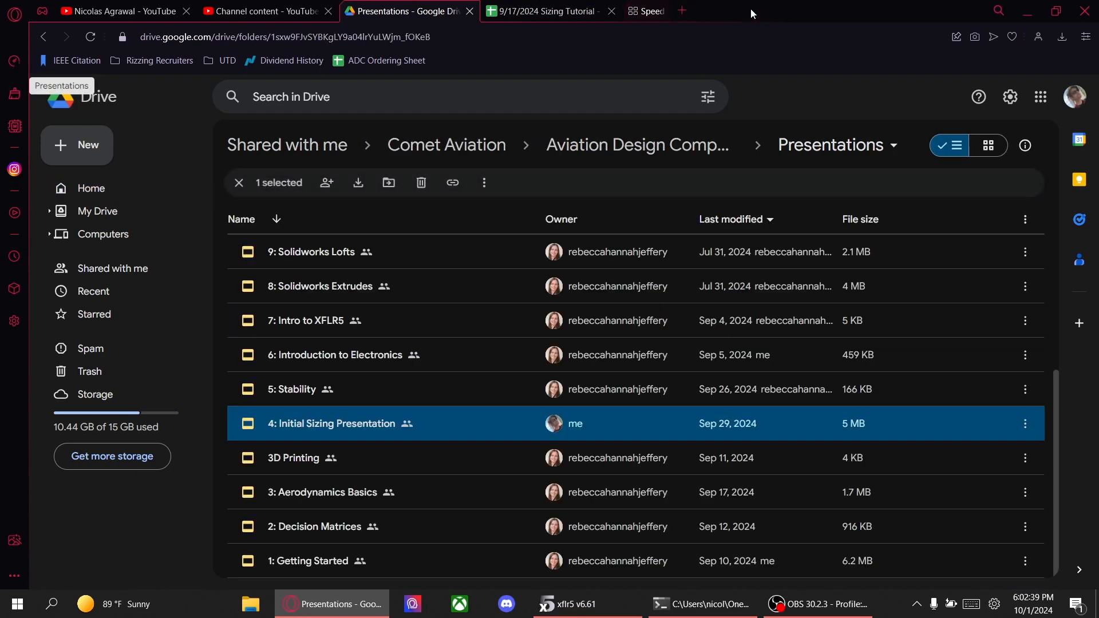
double_click(378, 394)
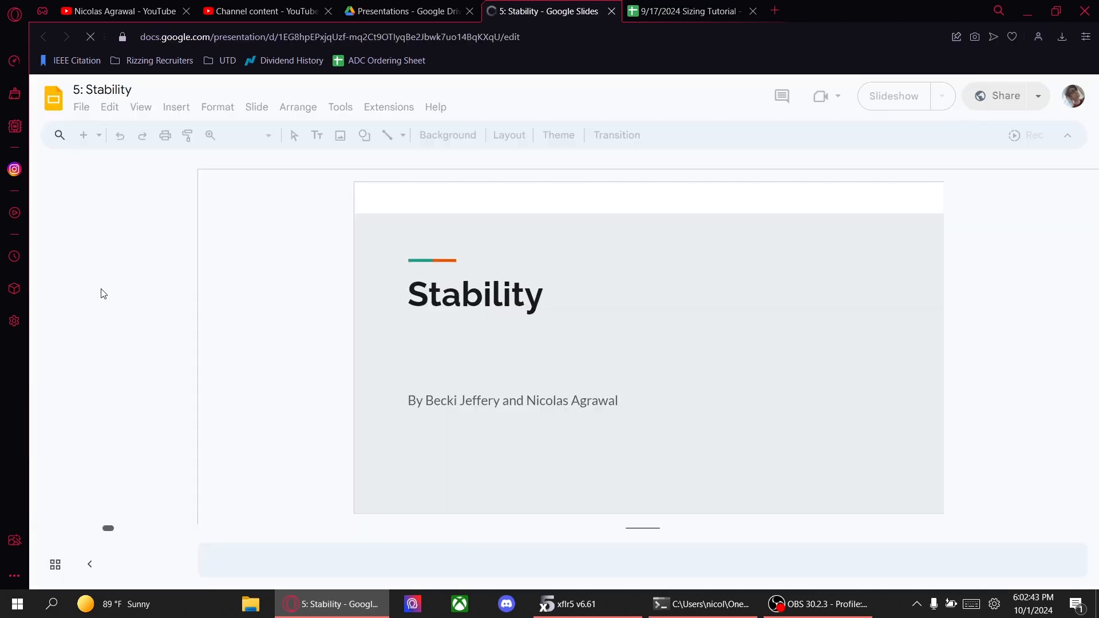
- View the Finding Wing Position (h) slide with its equations as a slideshow, and exit the slideshow
scroll(127, 309, "down", 7)
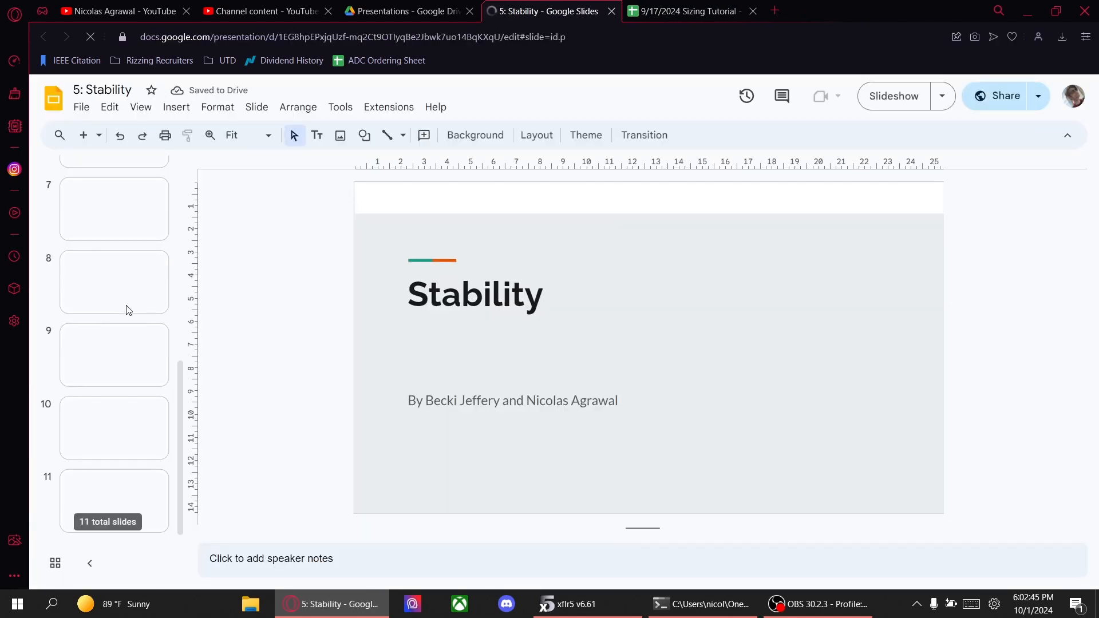
left_click(132, 369)
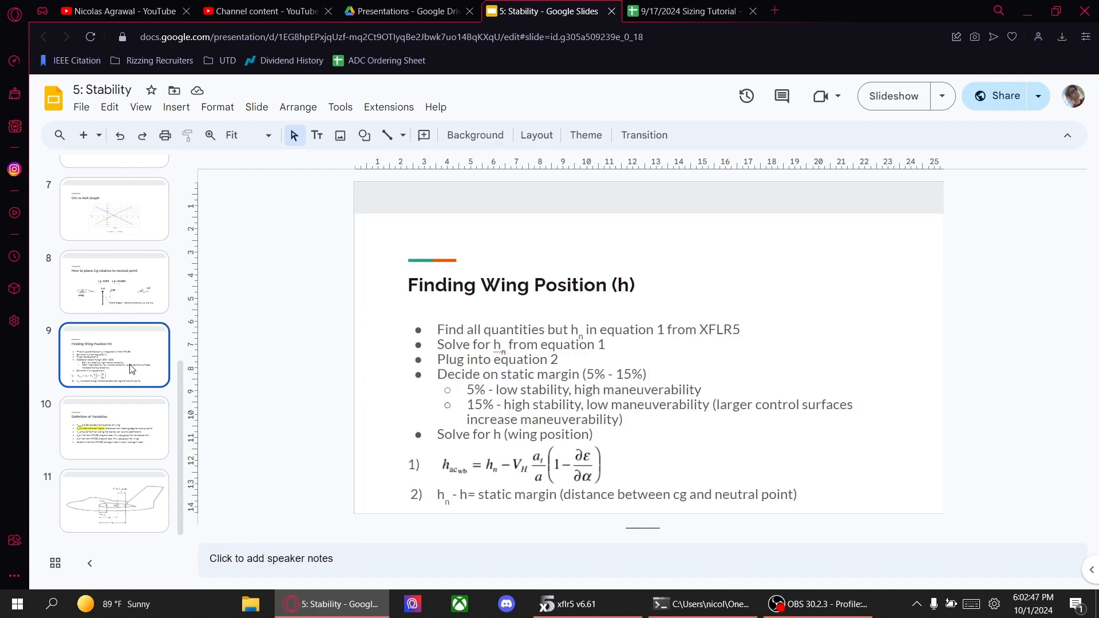
left_click(894, 96)
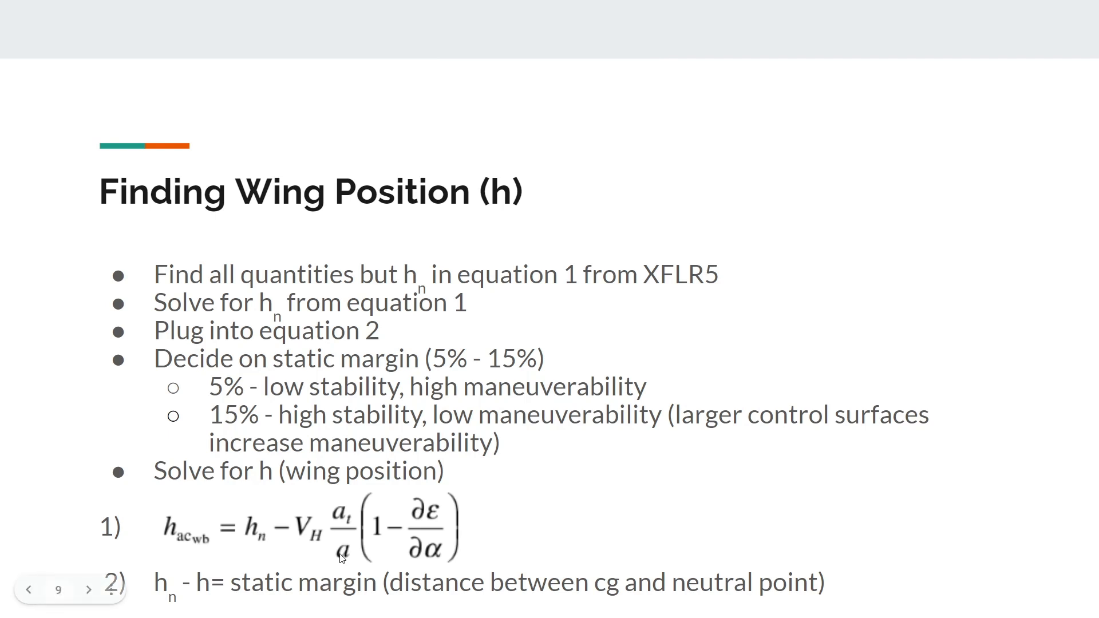
key("Escape")
- Add a new sheet to the 9/17/2024 Sizing Tutorial spreadsheet and enter the label Lift Slope of WIng in A1
left_click(682, 12)
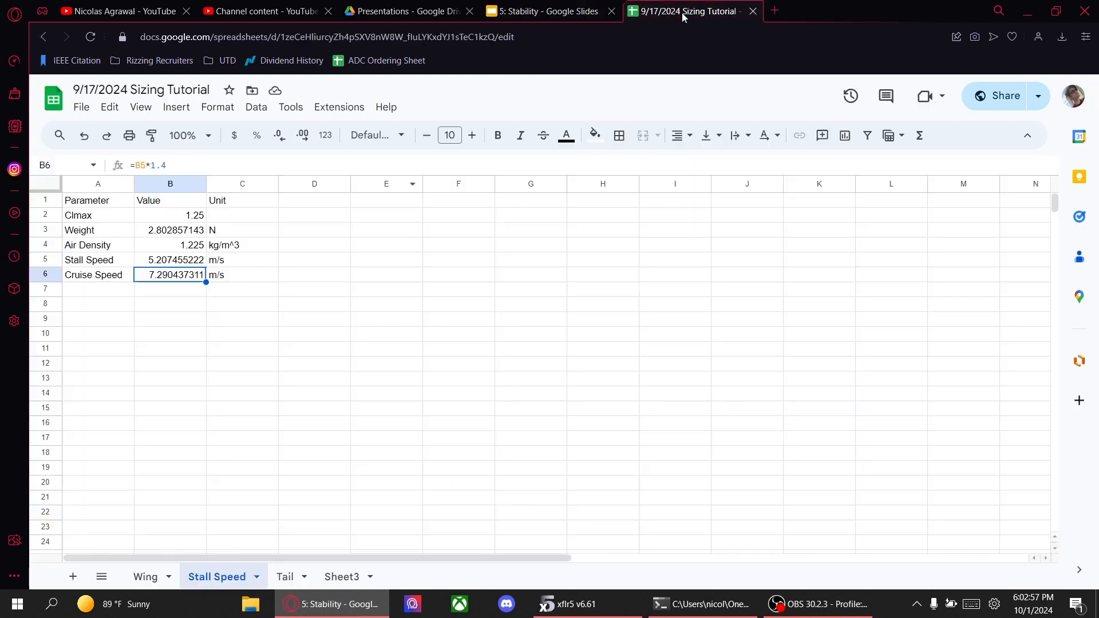
left_click(73, 576)
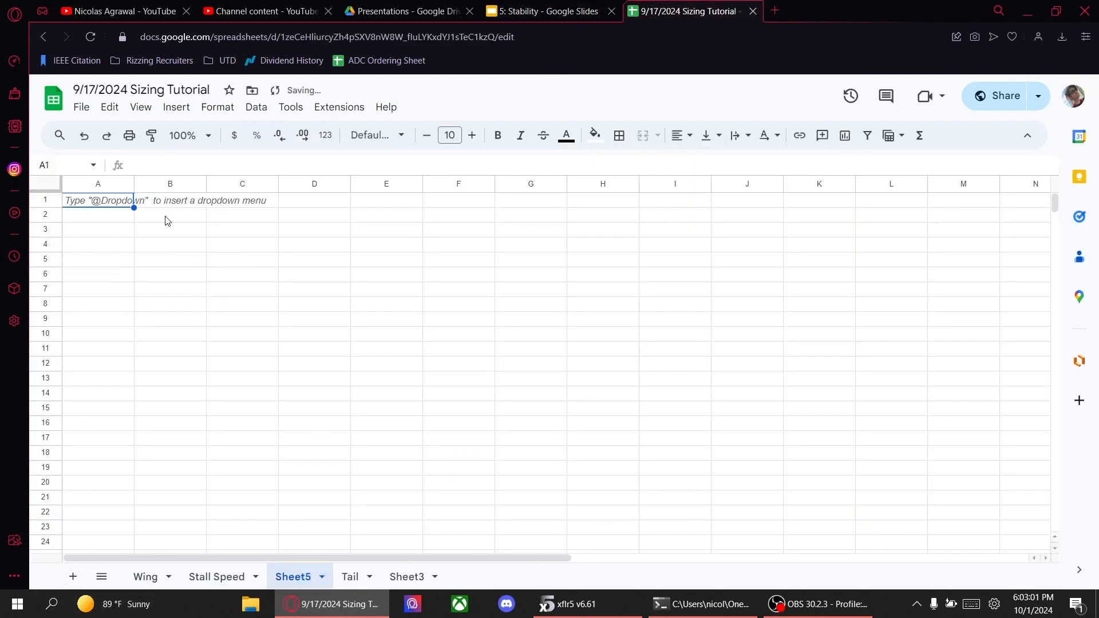
type("Lif")
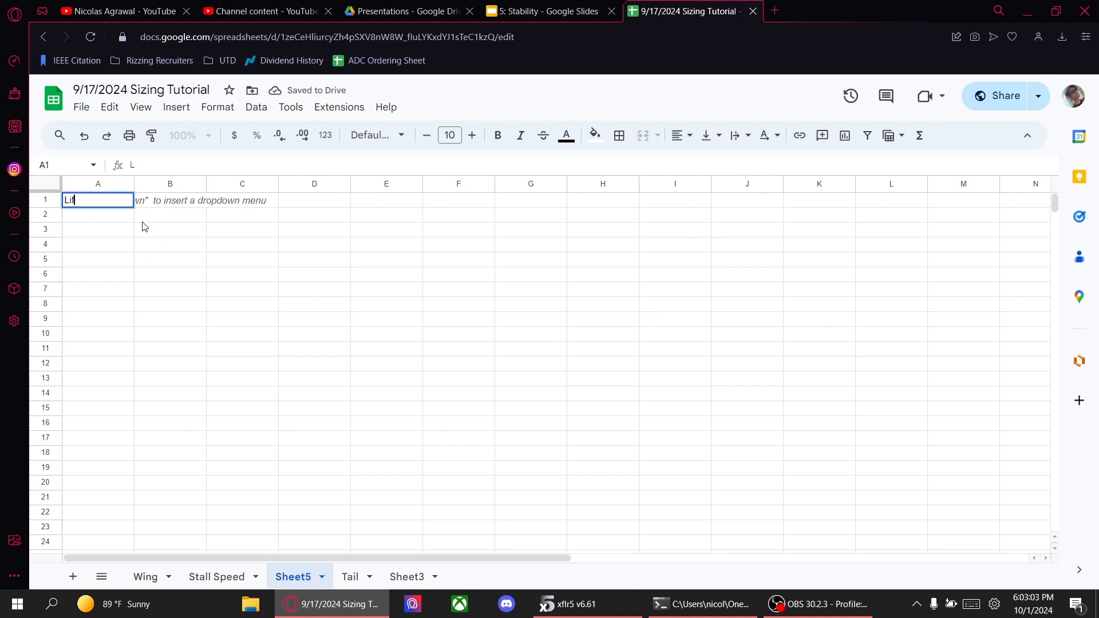
type("t Slope of ")
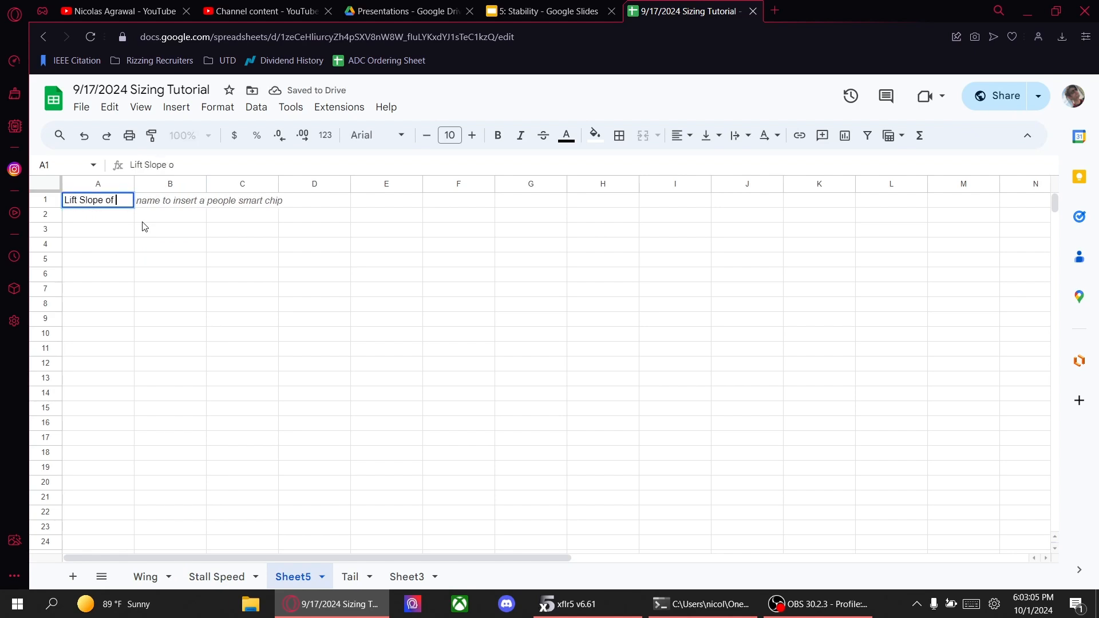
type("WIng")
key("Return")
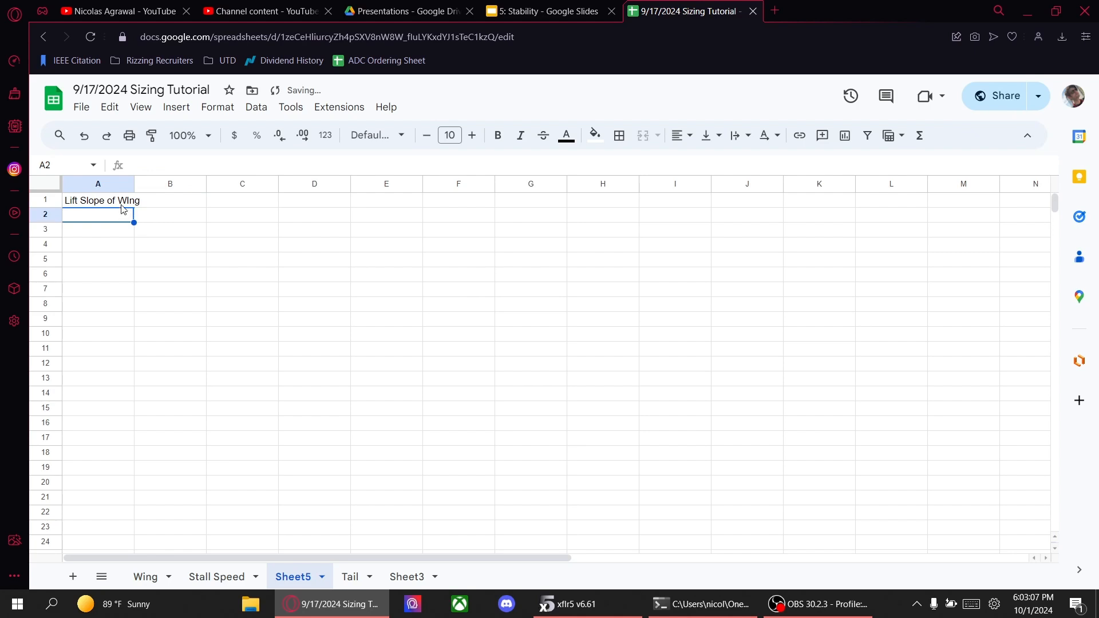
- Correct the label in A1 to Lift Slope of Wing and fit column A to its text
key("Up")
key("BackSpace")
type("i")
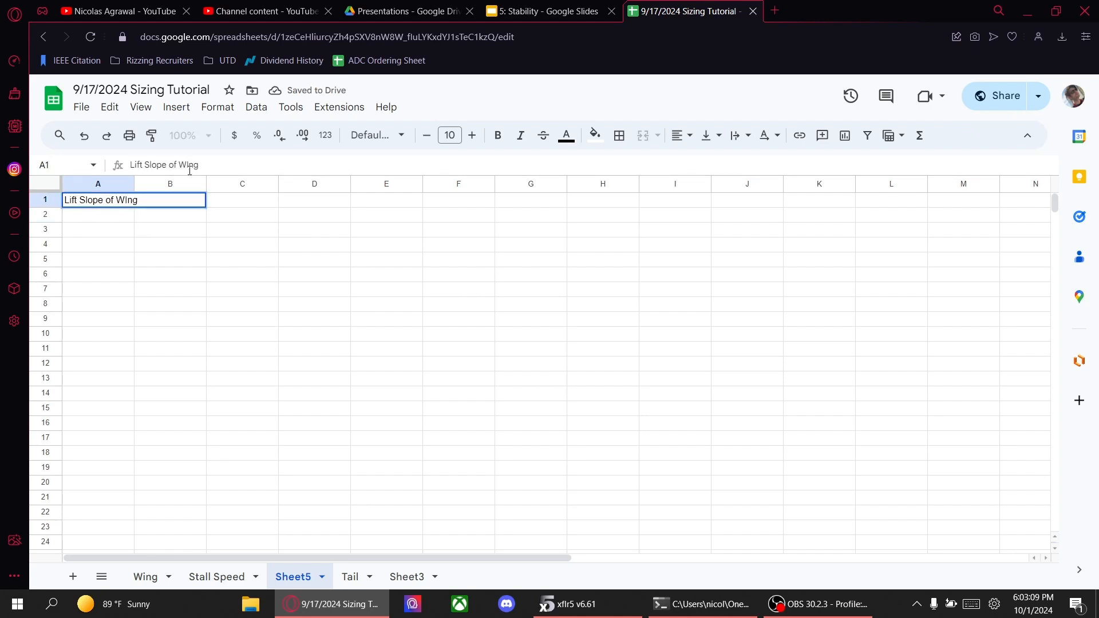
key("Return")
double_click(134, 183)
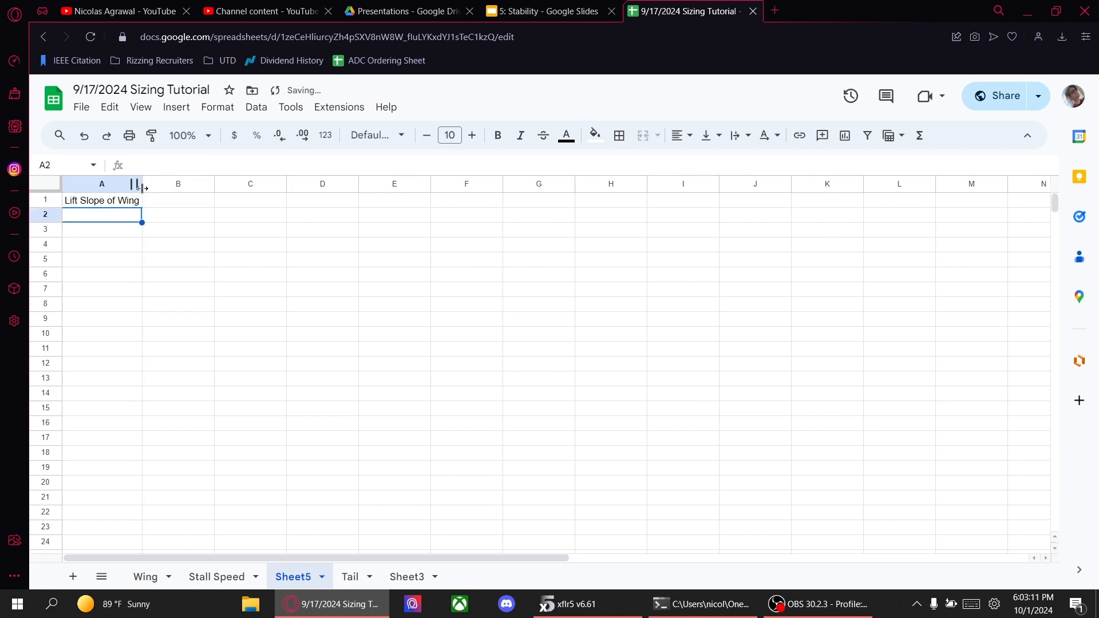
- Select B1 for the lift slope, switch to xflr5, and copy the CL value of the 3.000° operating point
left_click(181, 206)
left_click(573, 604)
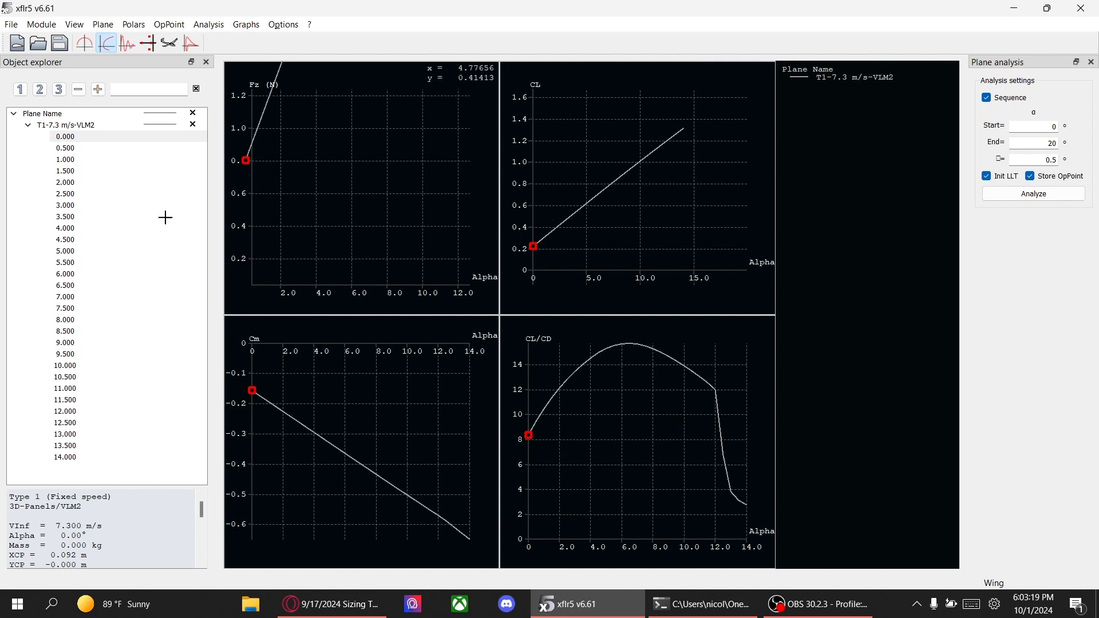
left_click(80, 206)
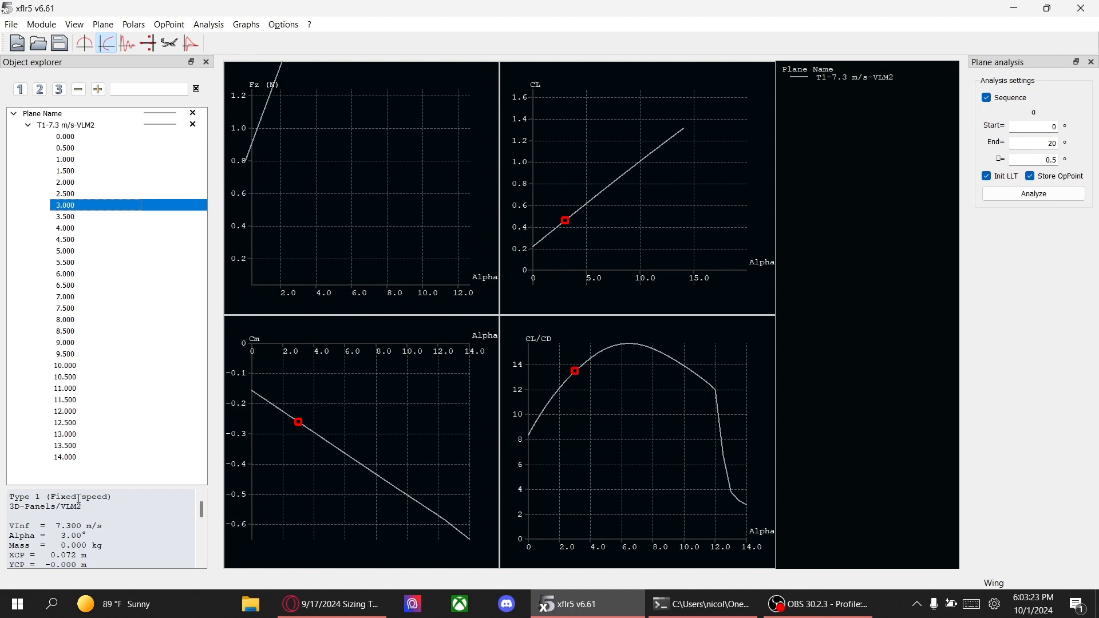
scroll(100, 521, "down", 2)
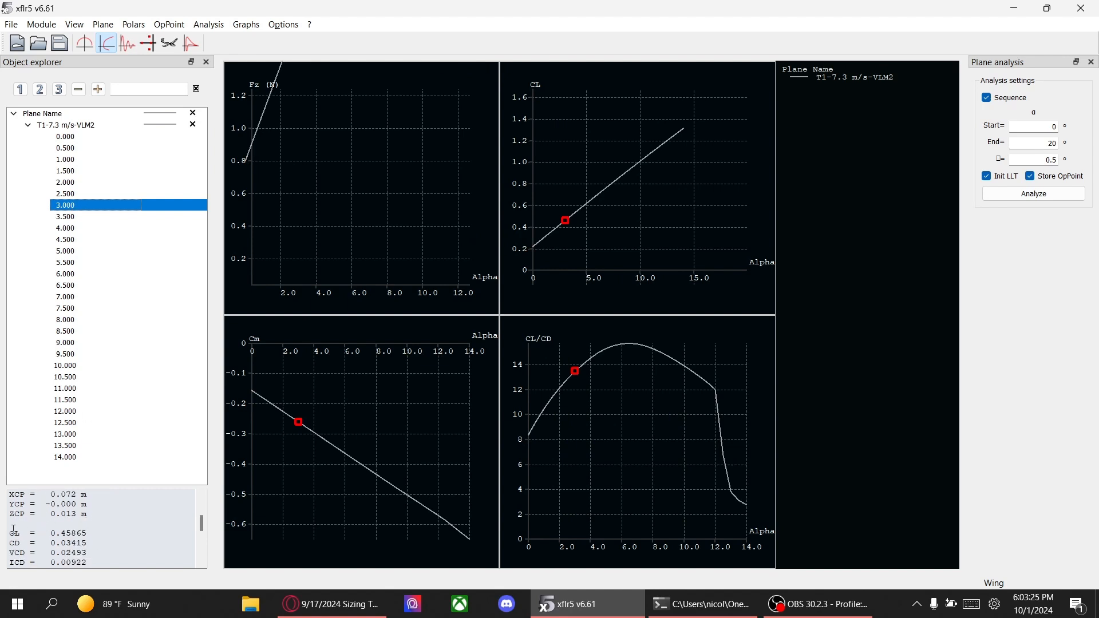
left_click_drag(10, 532, 103, 531)
left_click(67, 531)
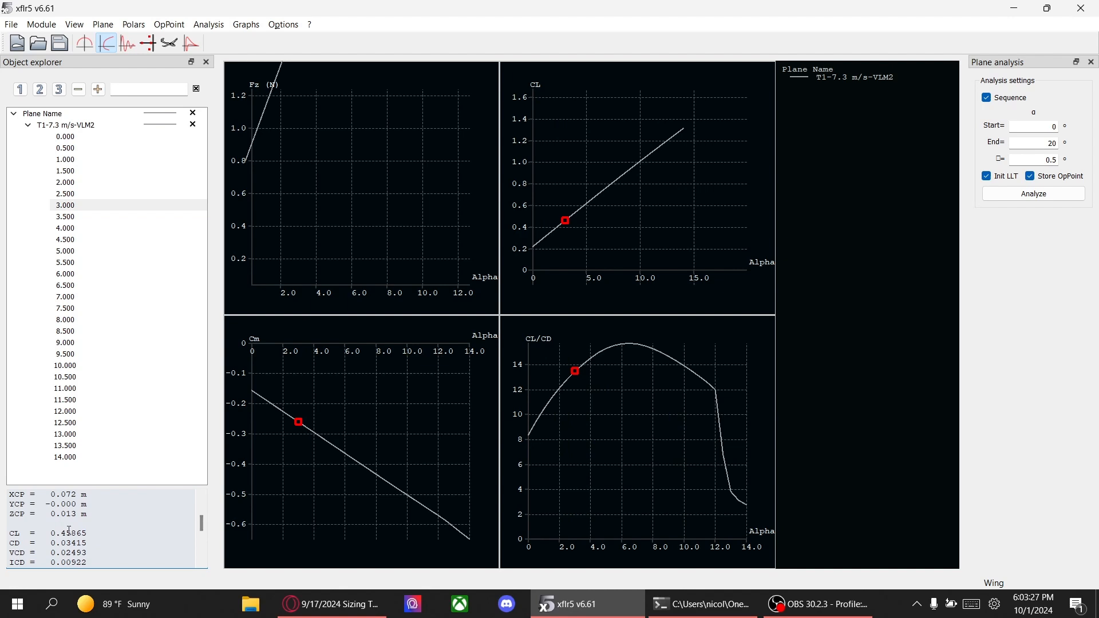
double_click(70, 531)
key("ctrl+c")
- Switch to the 9/17/2024 Sizing Tutorial spreadsheet and begin B1's formula with the copied CL value, =(0.45865)
left_click(329, 607)
left_click(164, 167)
type("=()")
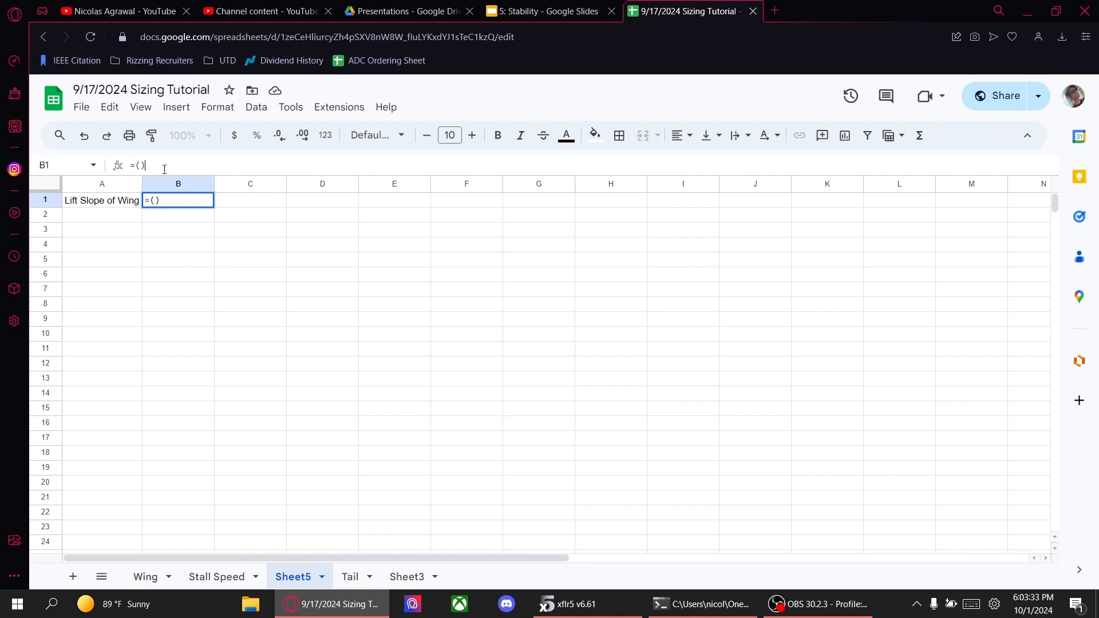
key("ctrl+v")
left_click(141, 165)
type("0.")
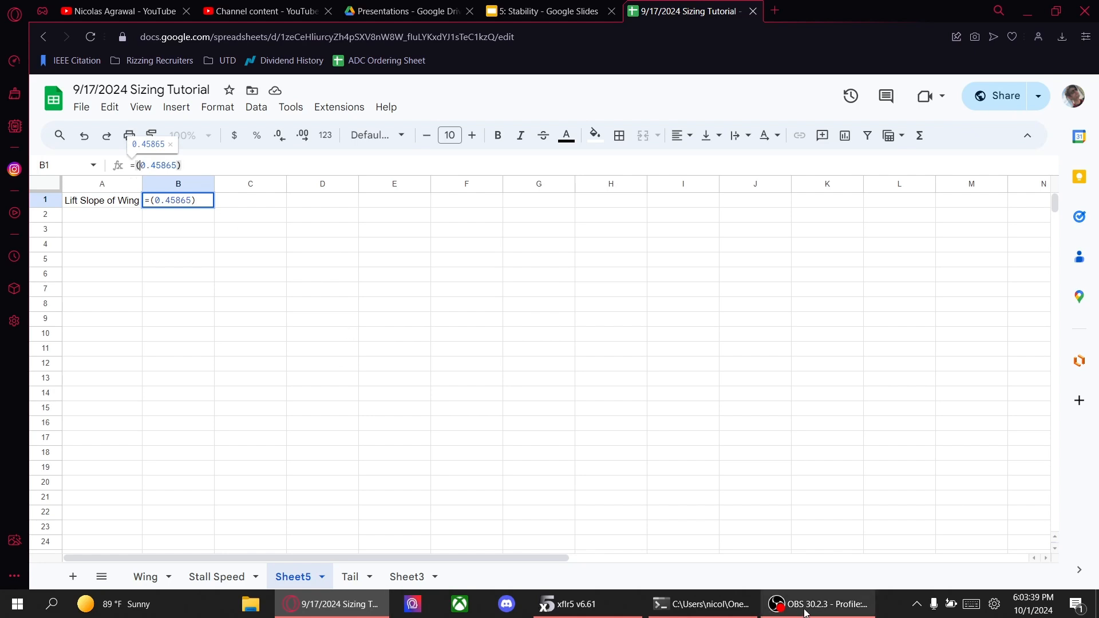
- Switch to xflr5 and copy the CL value of the 6.000° operating point
left_click(639, 612)
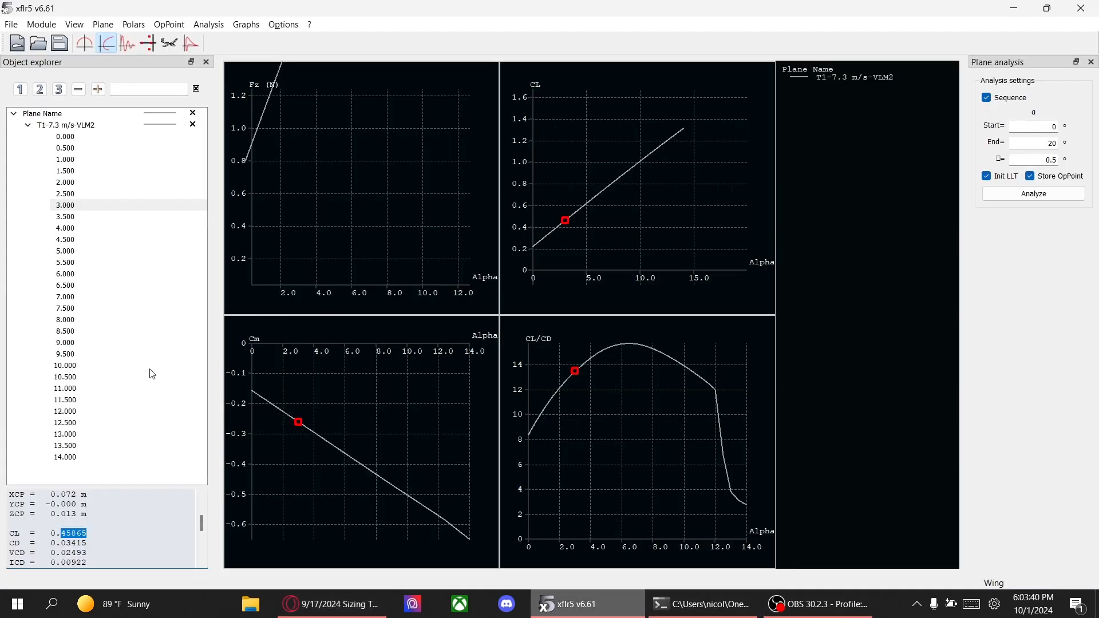
left_click(80, 275)
scroll(137, 503, "down", 4)
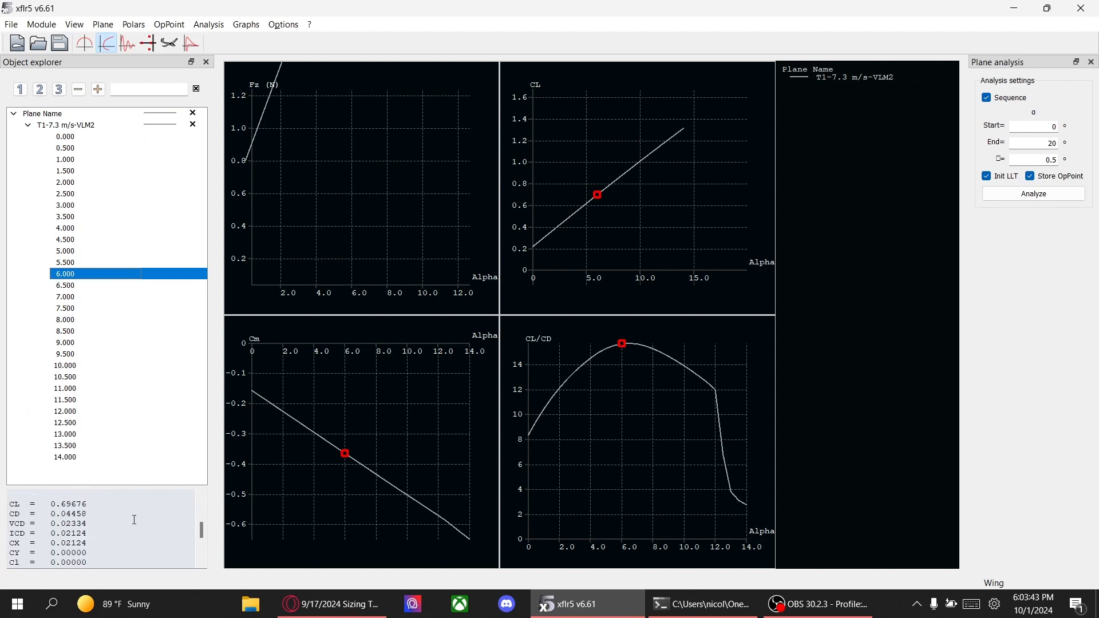
mouse_move(51, 514)
left_mouse_down()
mouse_move(90, 514)
mouse_move(57, 510)
left_mouse_up()
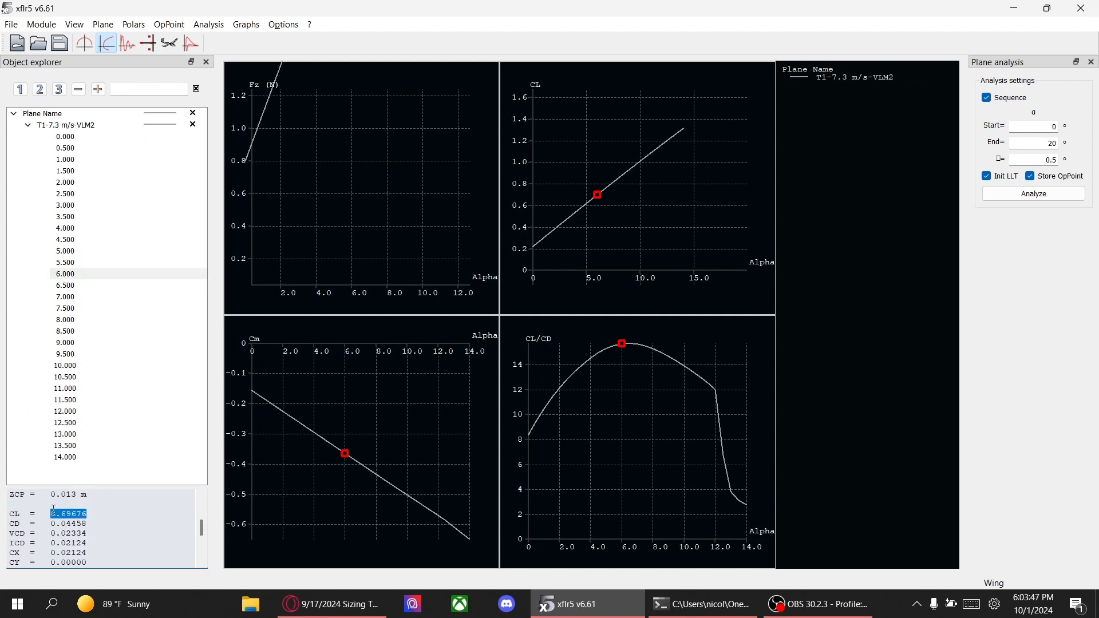
- Switch to the sizing spreadsheet and complete B1's lift slope formula as =(0.69676-0.45865)/3
left_click(332, 604)
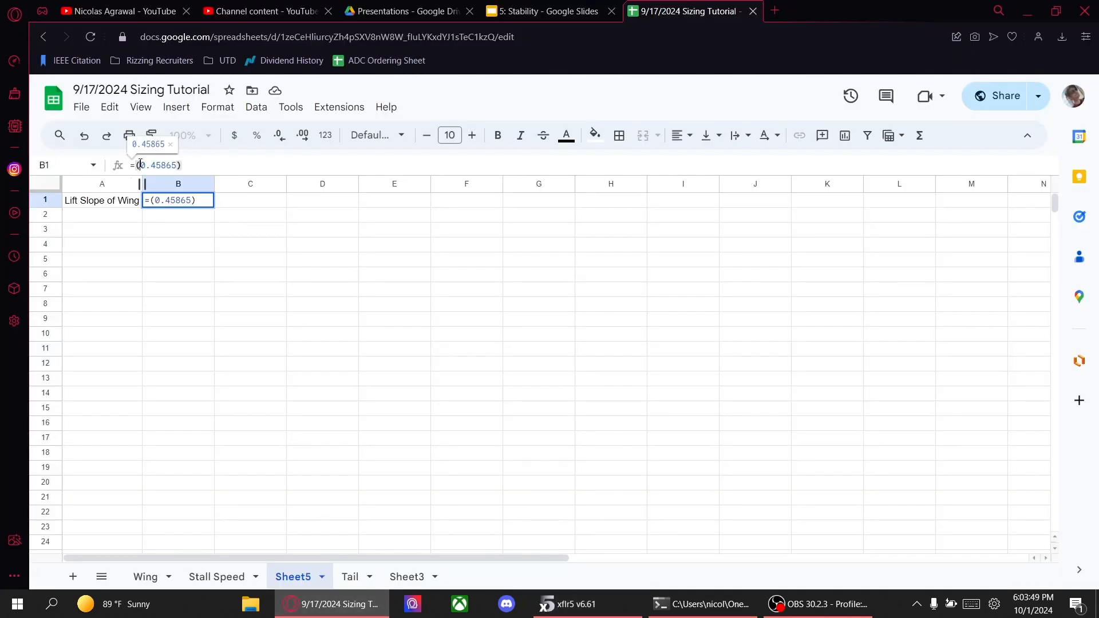
type("0.69676")
type("-")
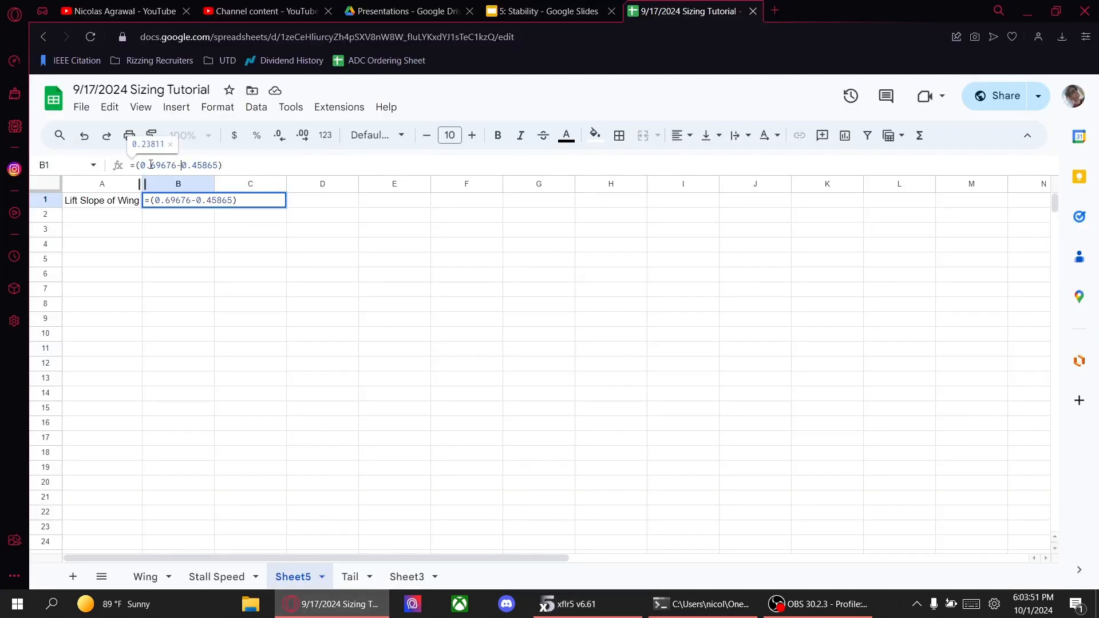
type("/")
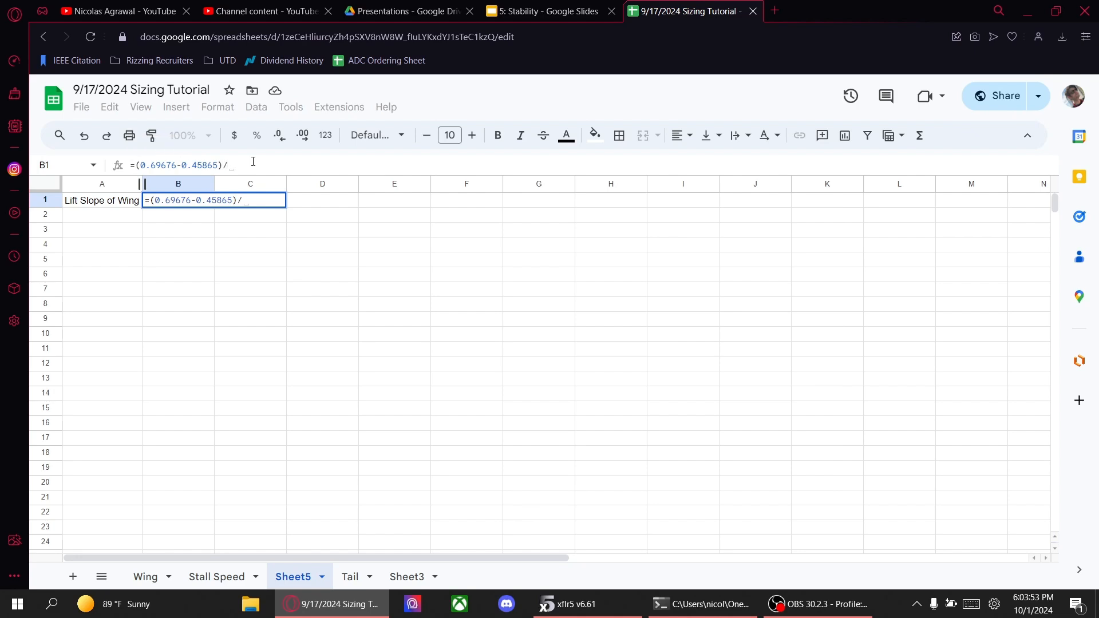
type("3")
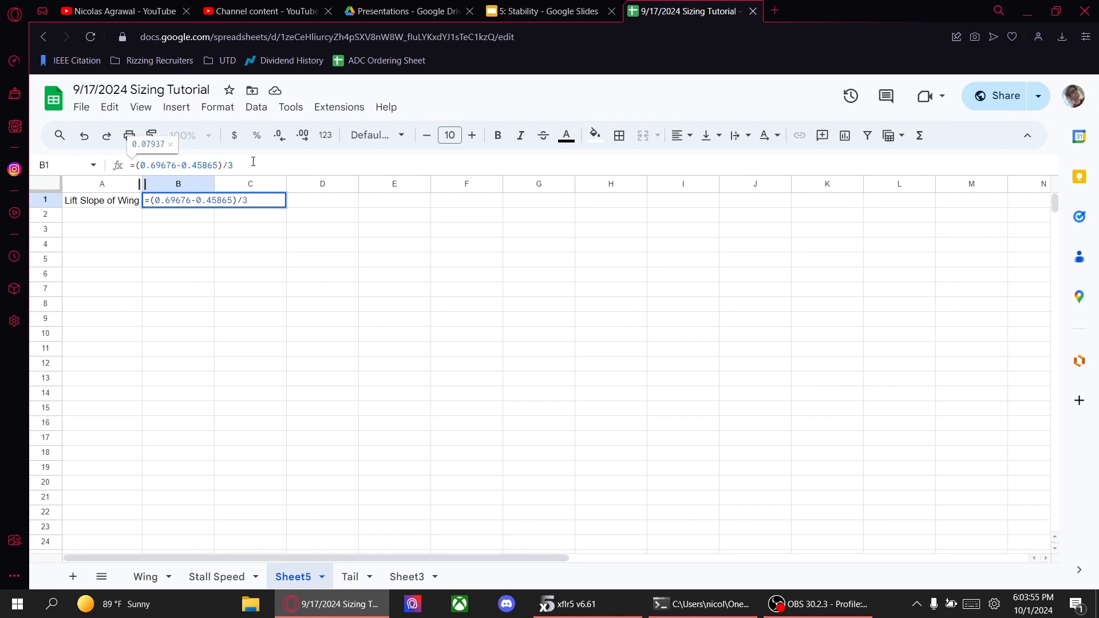
key("Return")
left_click(167, 205)
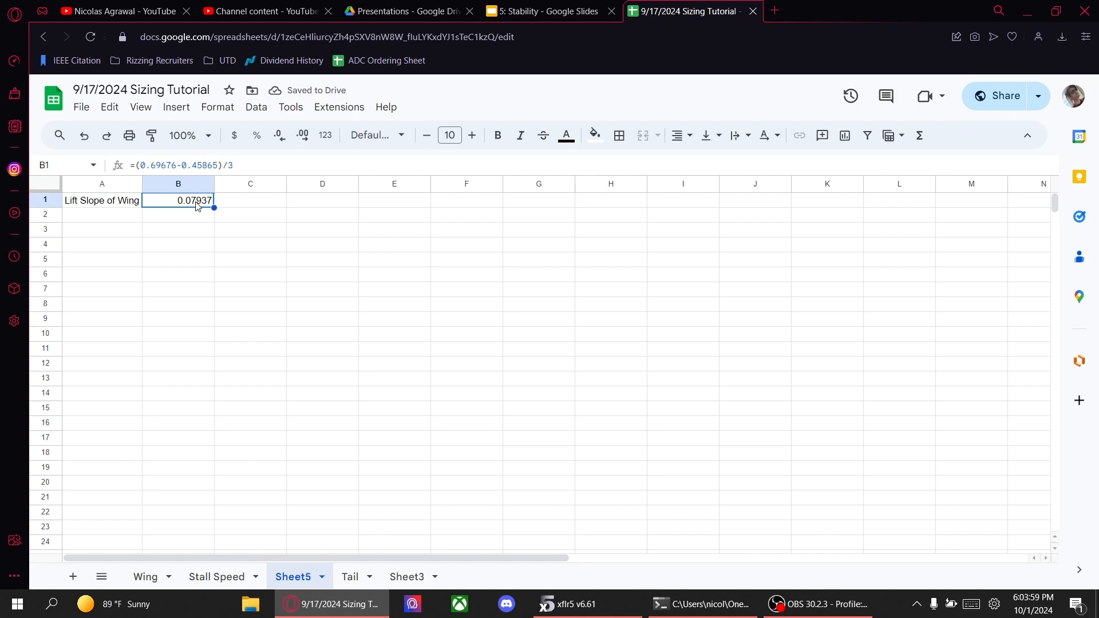
- Switch to xflr5, show the wing in the 3D view, and save the Wing project
left_click(601, 602)
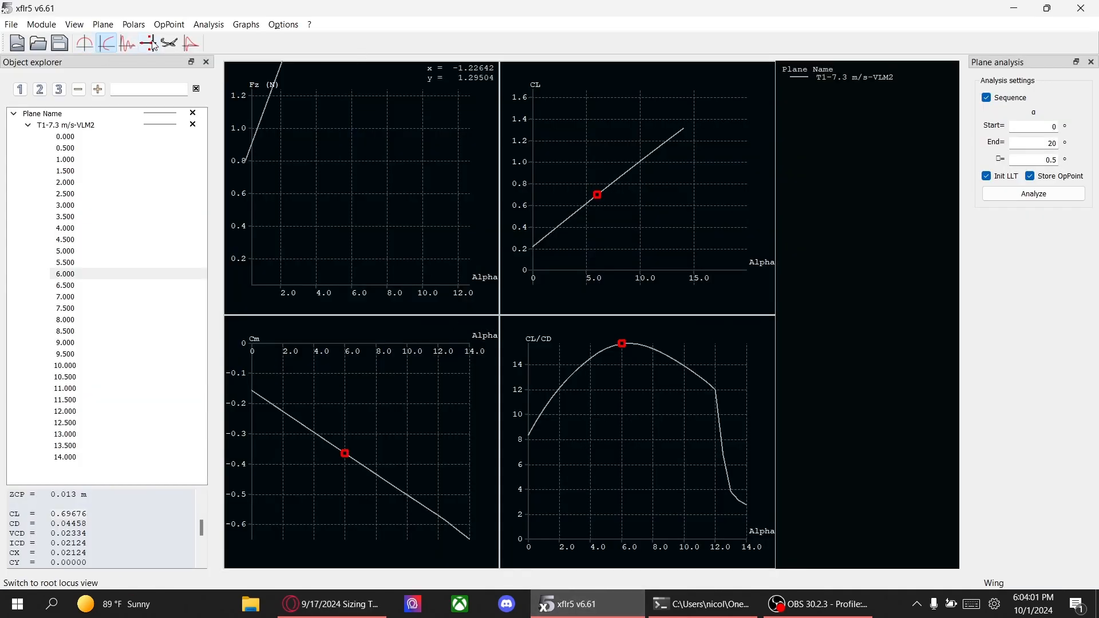
left_click(169, 42)
left_click(59, 43)
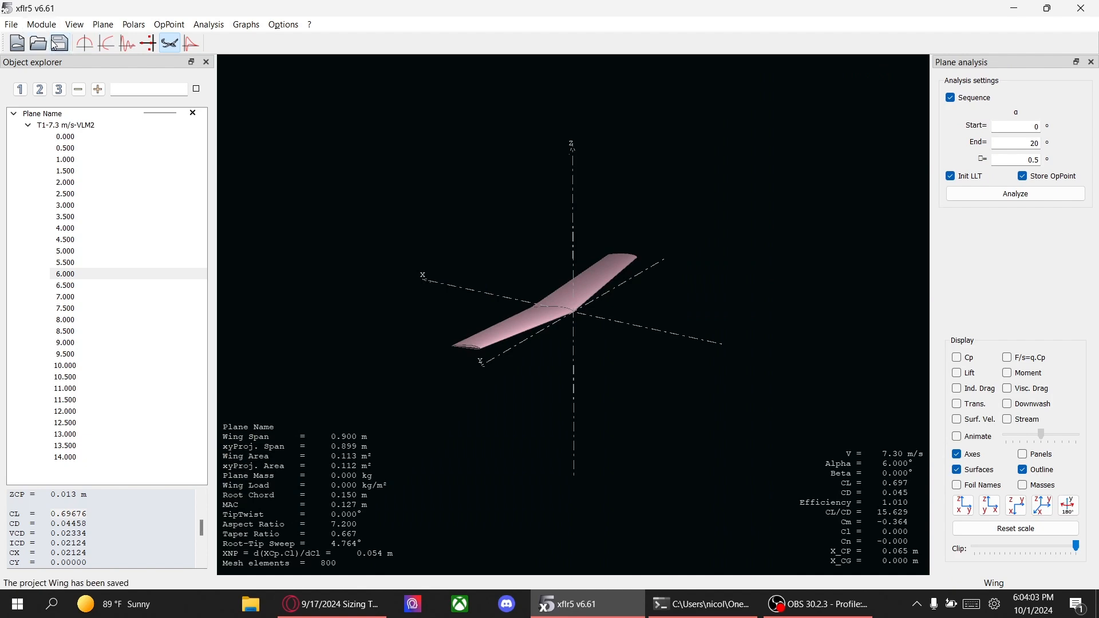
- Start a new project and load the naca0010.dat airfoil from the ADC-Practice folder
left_click(11, 25)
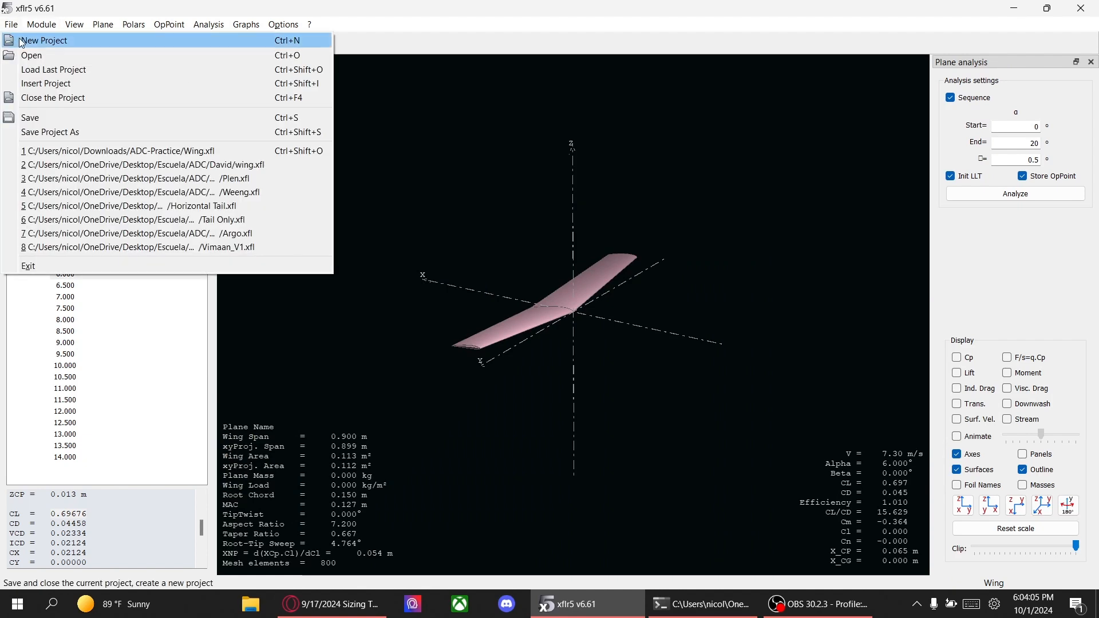
left_click(25, 42)
left_click(10, 27)
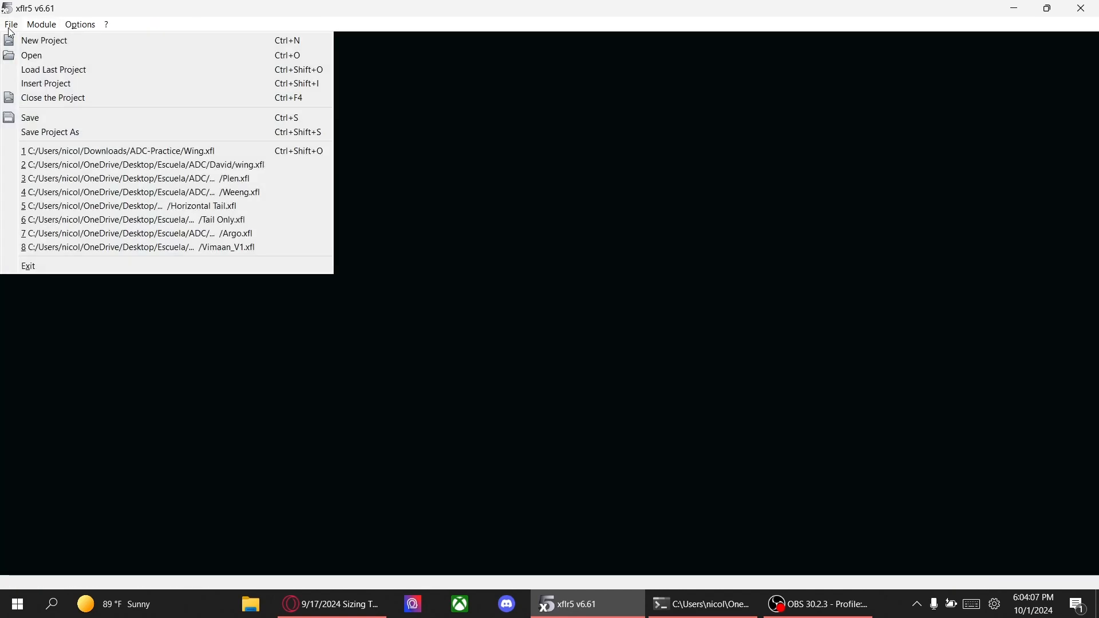
left_click(26, 56)
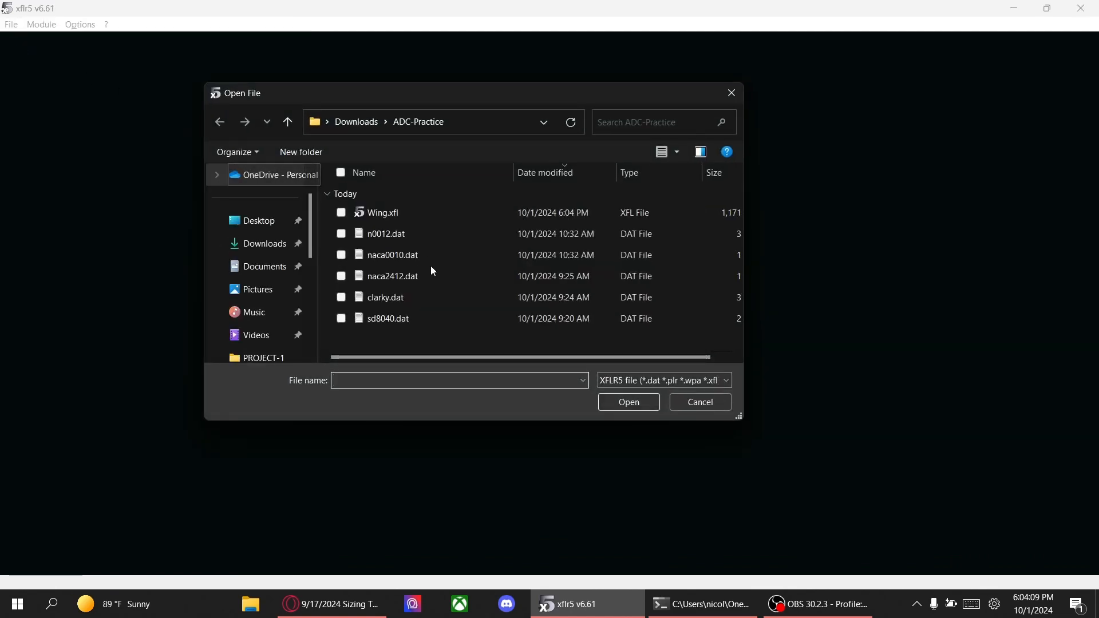
double_click(411, 254)
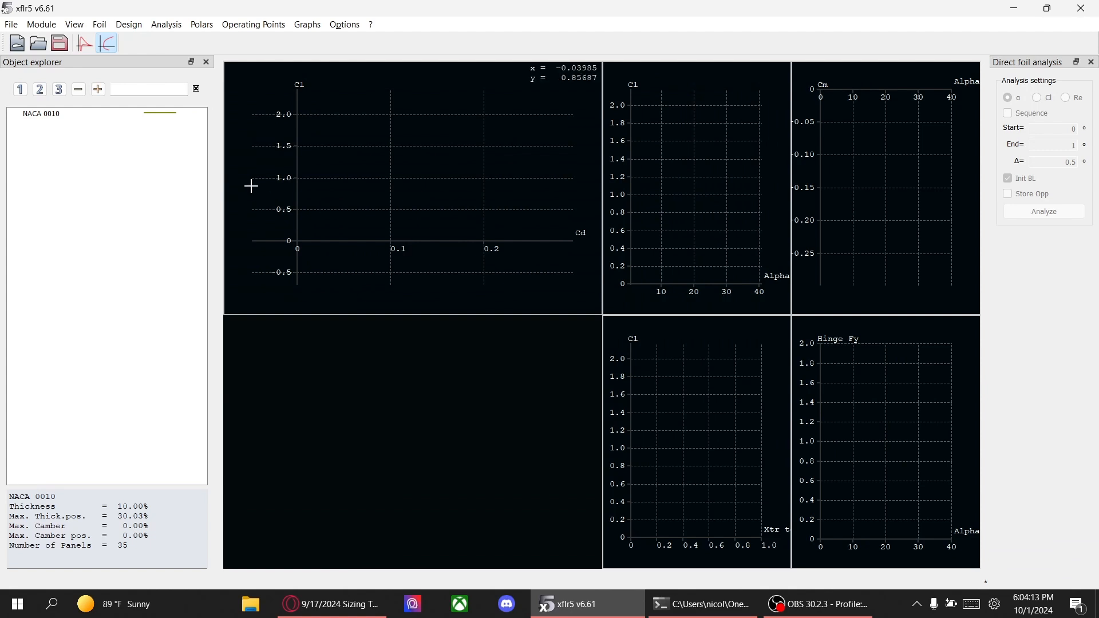
- Select the NACA 0010 foil and save the new project as Tail in the ADC-Practice folder
left_click(75, 112)
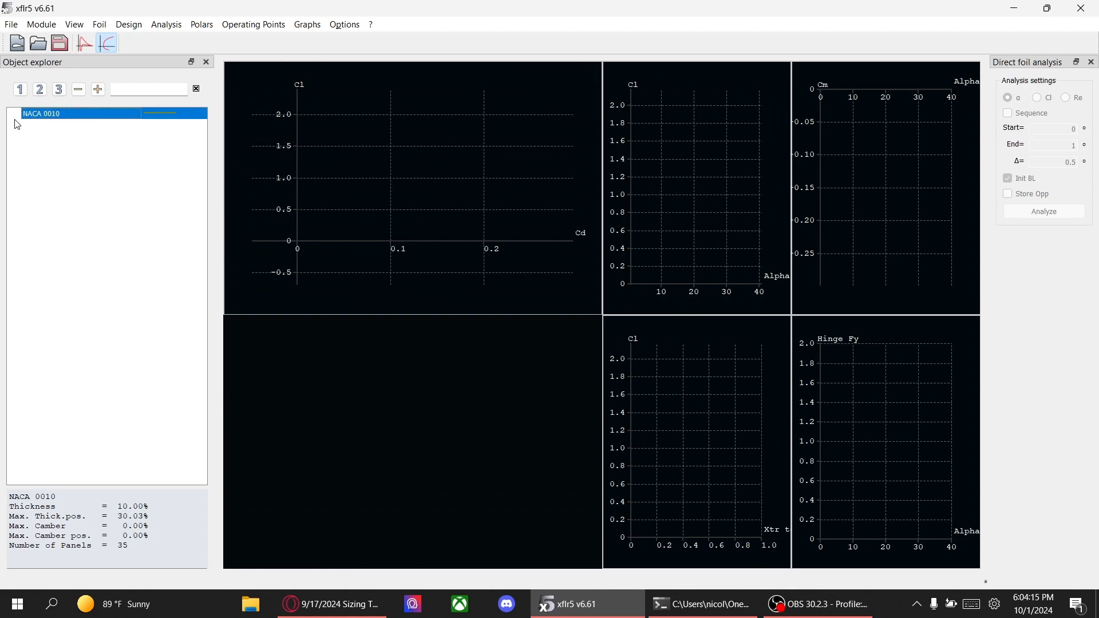
left_click(59, 43)
left_click(363, 355)
type("Tail")
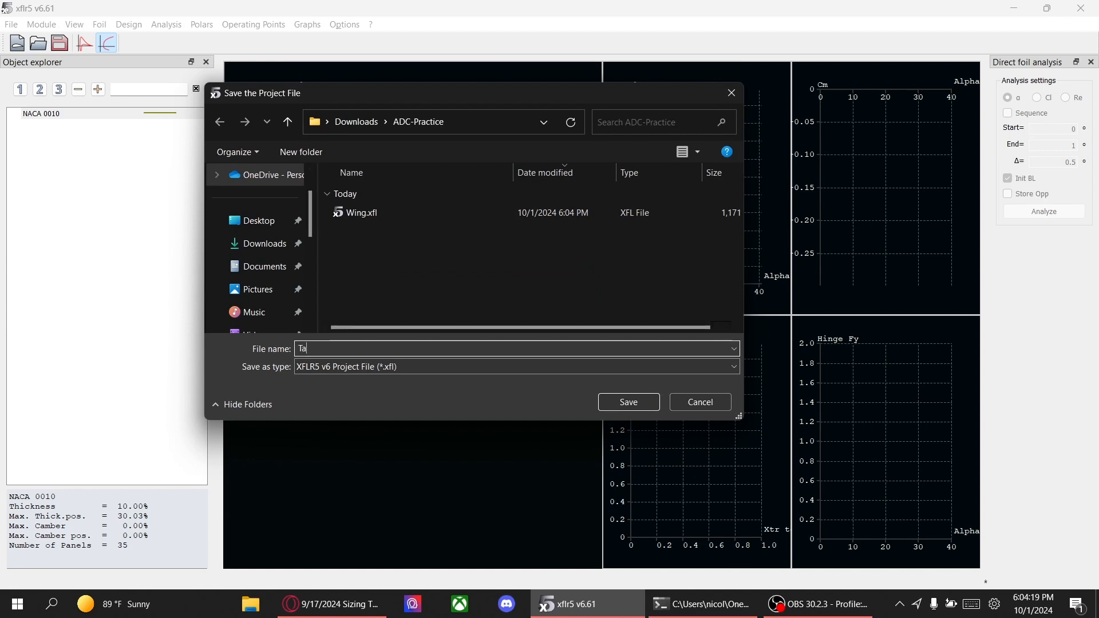
key("Return")
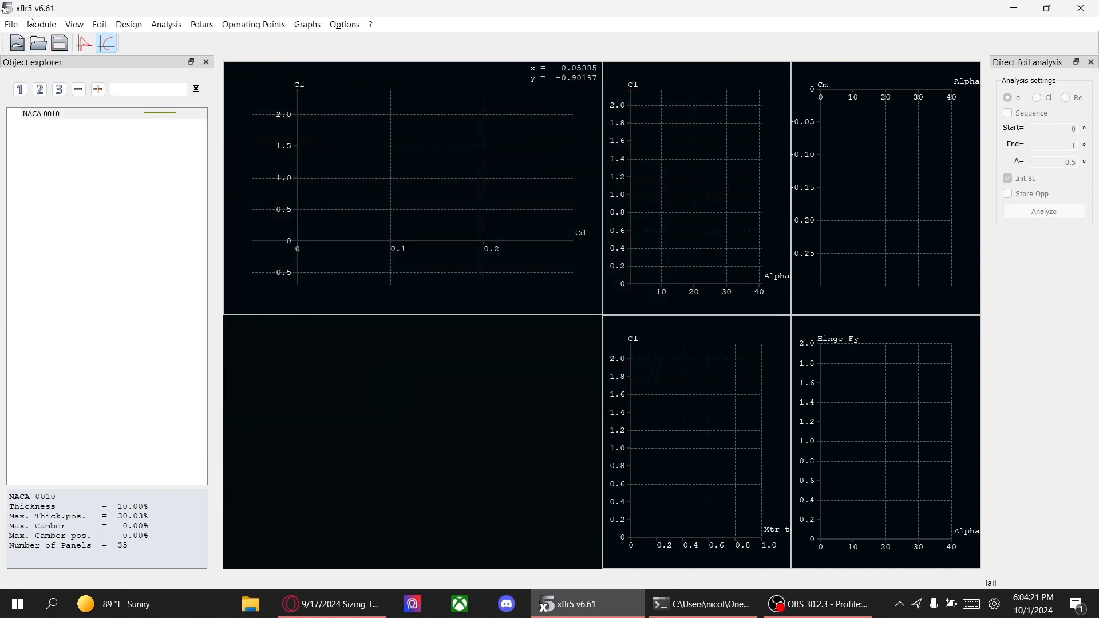
- Switch to direct foil design and inspect the trailing edge of the NACA 0010 foil up close
left_click(35, 23)
left_click(62, 59)
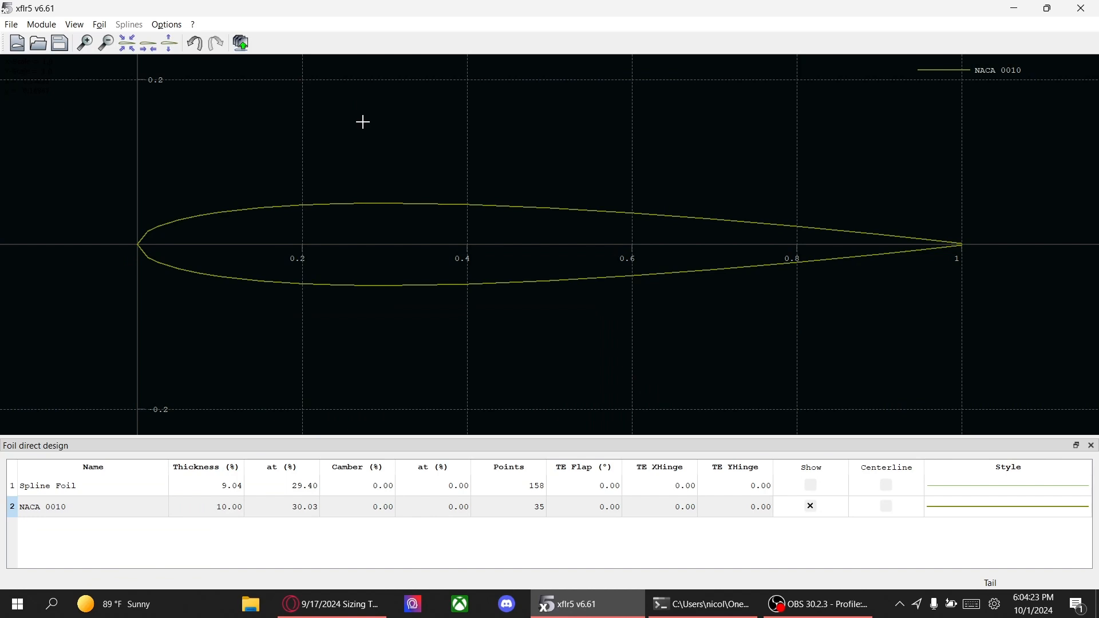
scroll(709, 248, "up", 8)
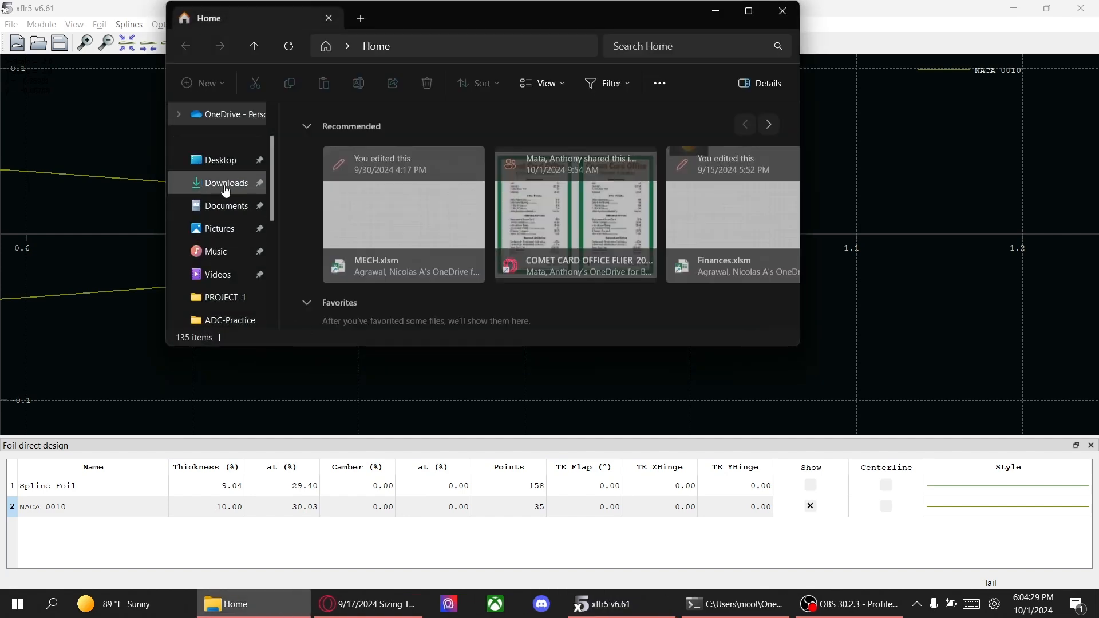
- Switch to File Explorer and browse to the Desktop folder Escuela > ADC > Fall 2024 > Plen
left_click(224, 188)
left_click(224, 160)
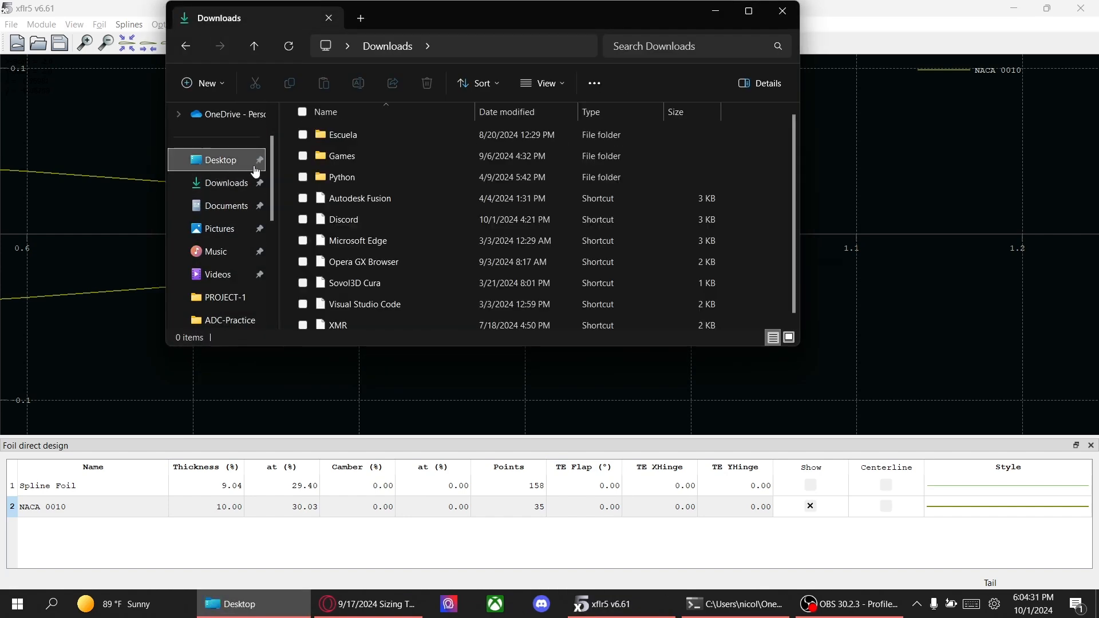
double_click(349, 139)
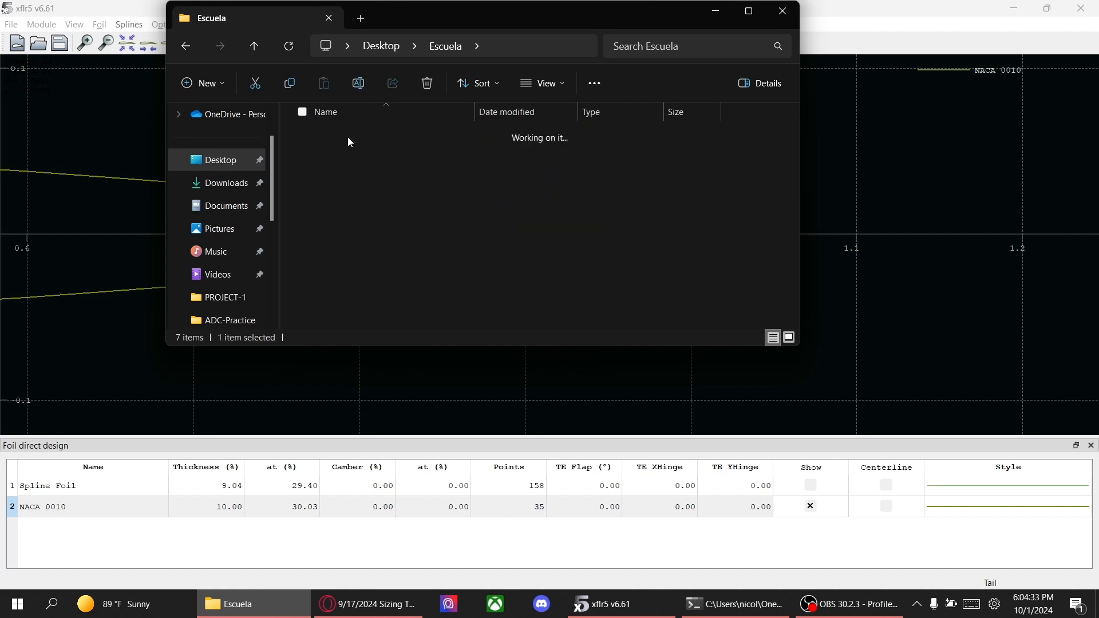
double_click(349, 138)
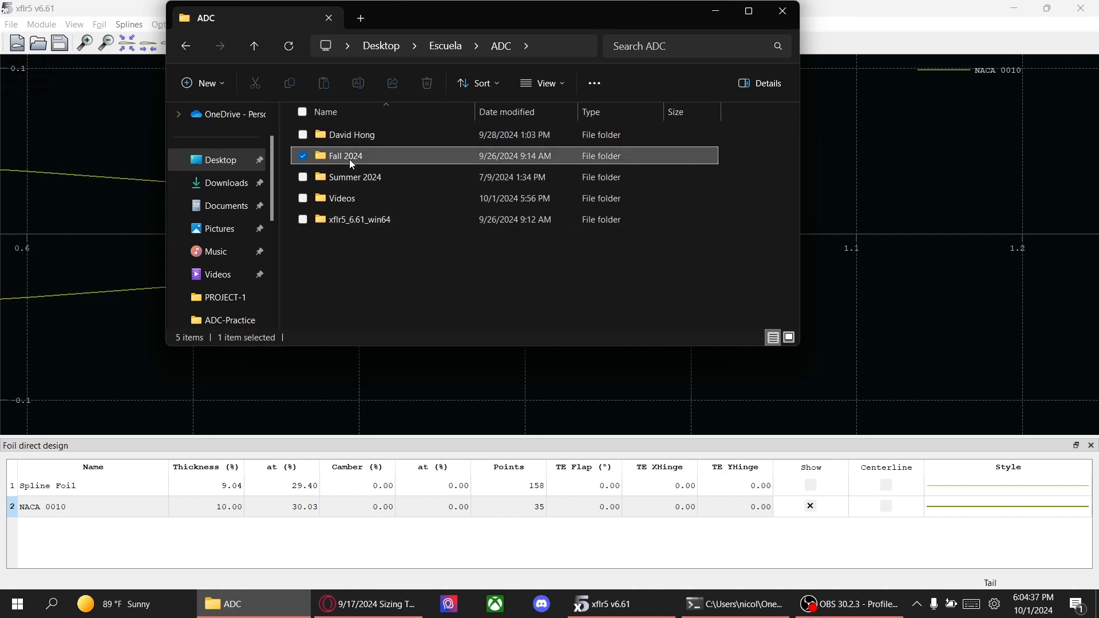
double_click(350, 159)
double_click(350, 161)
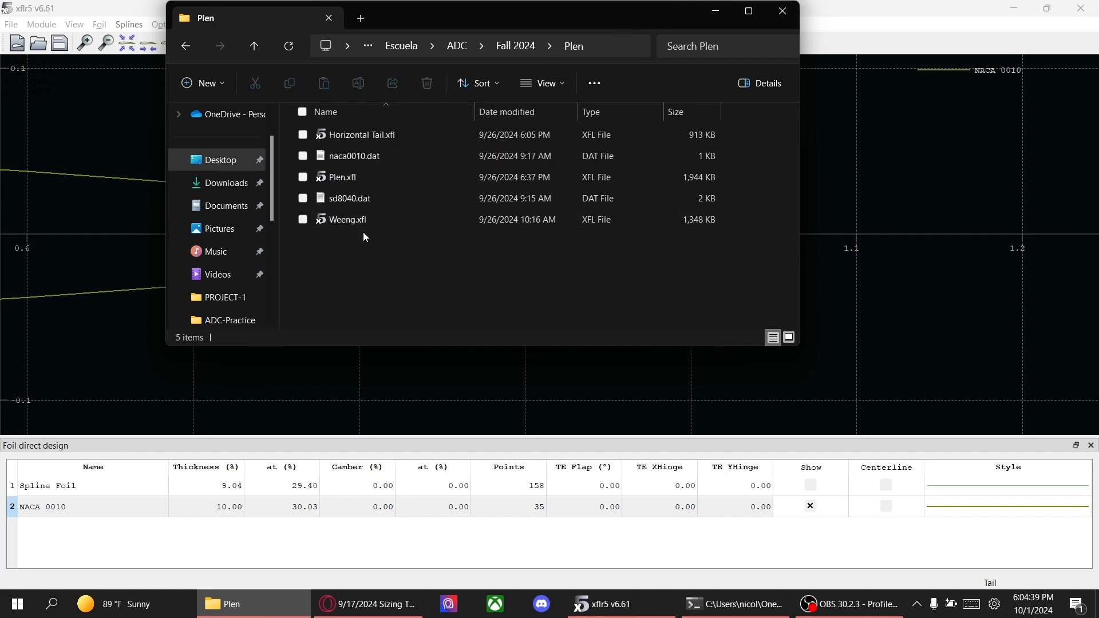
- Open naca0010.dat as text, examine its coordinates down to the last row, and close the file and folder
right_click(365, 156)
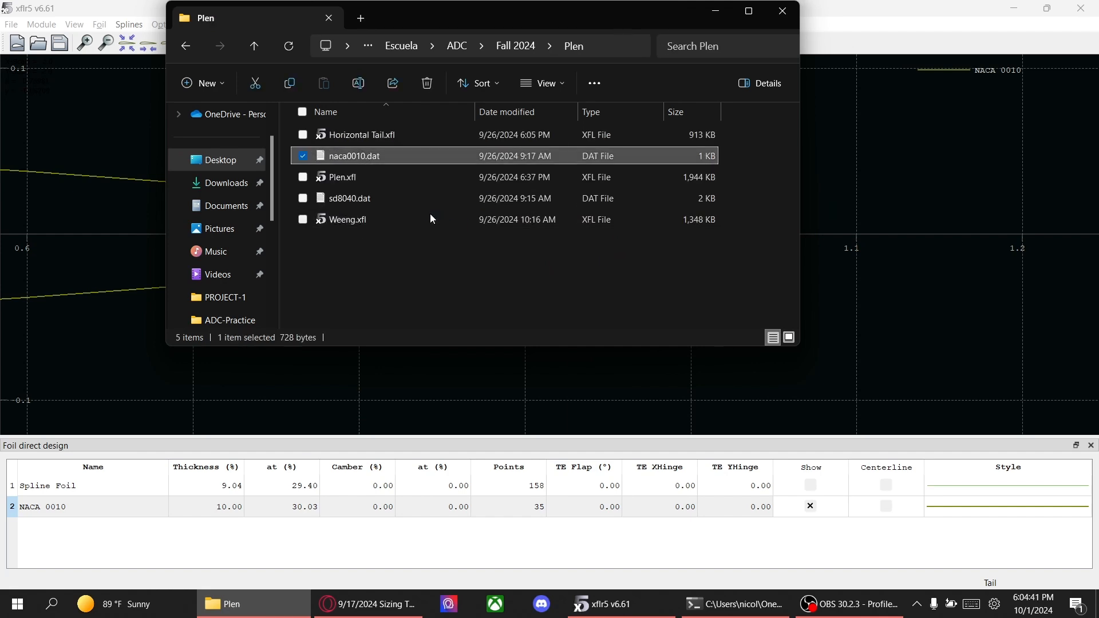
left_click(426, 184)
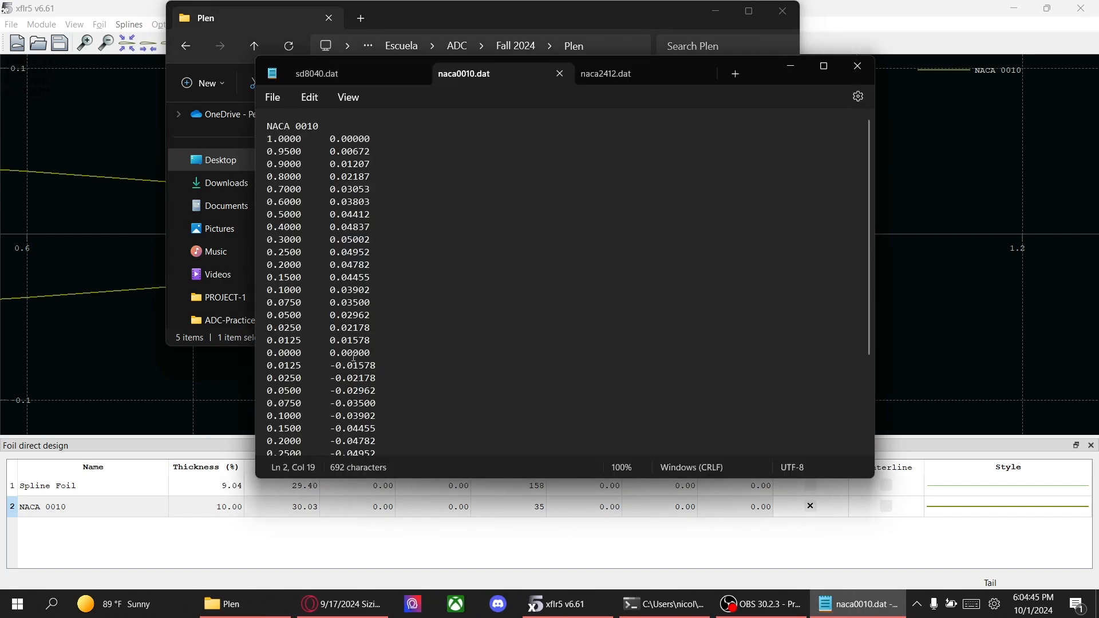
scroll(393, 325, "down", 4)
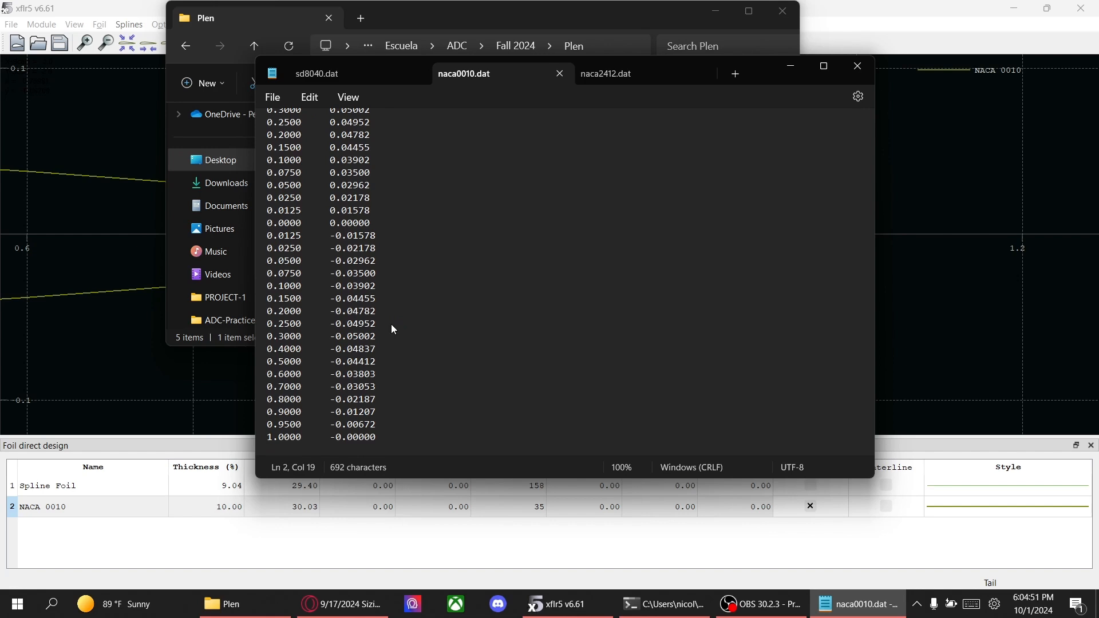
left_click(858, 66)
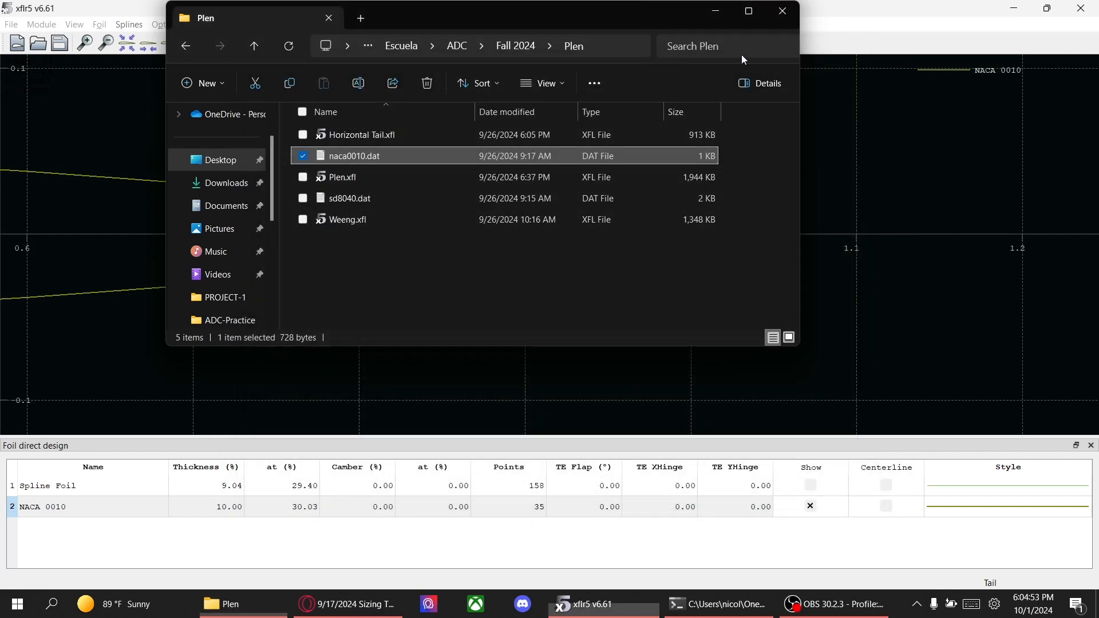
left_click(782, 11)
- Load naca0010.dat into the project from the Desktop folder Escuela > ADC > Fall 2024 > Plen
left_click(11, 24)
left_click(41, 69)
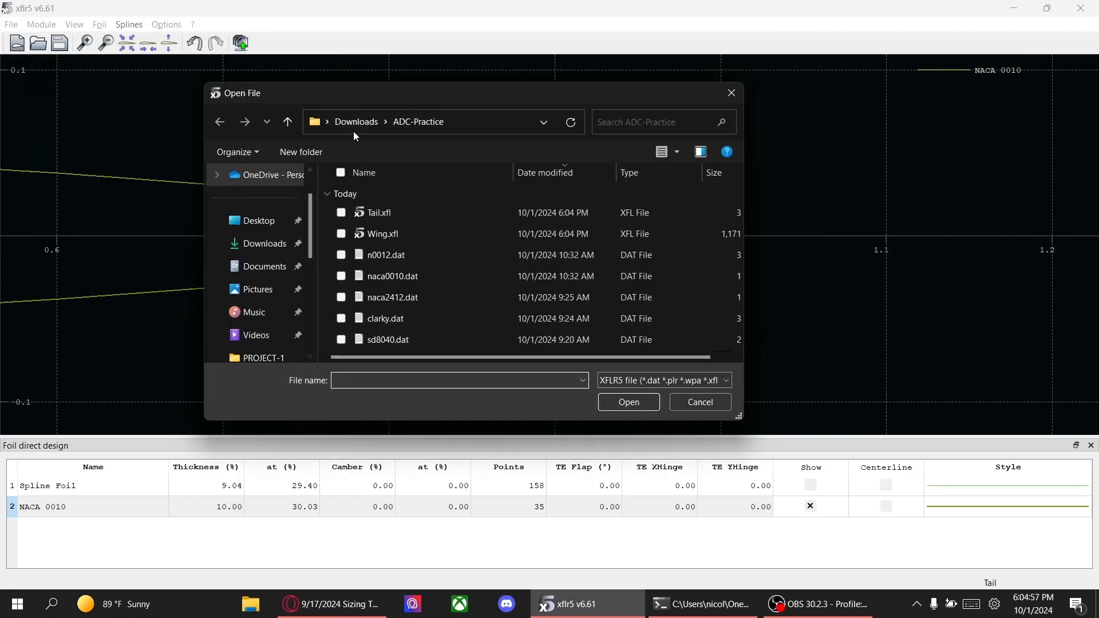
left_click(262, 231)
double_click(371, 197)
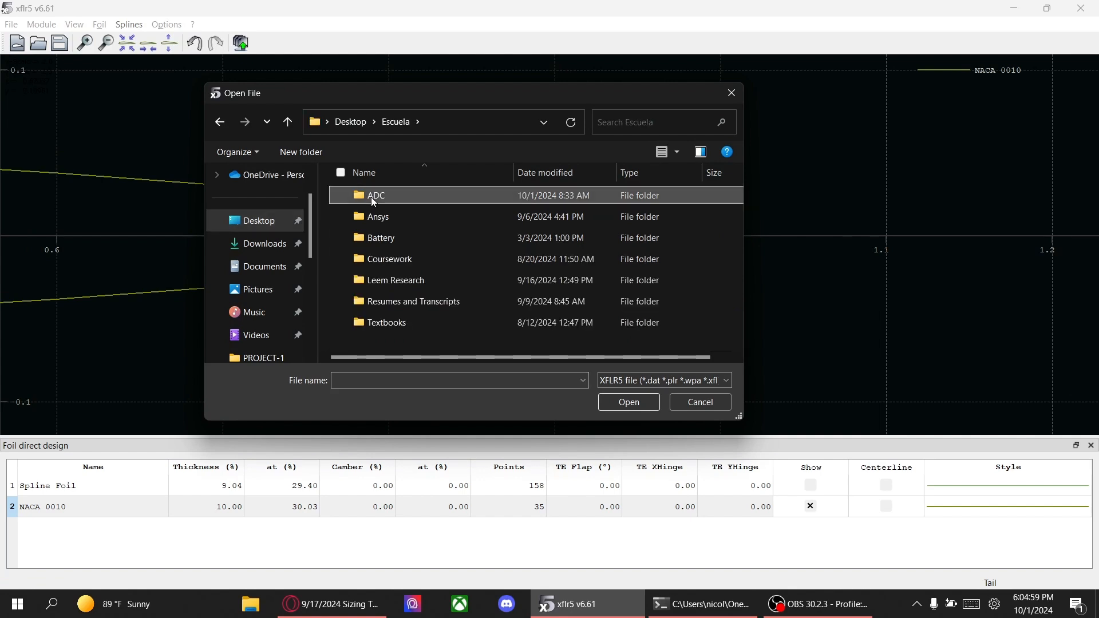
double_click(371, 197)
double_click(377, 217)
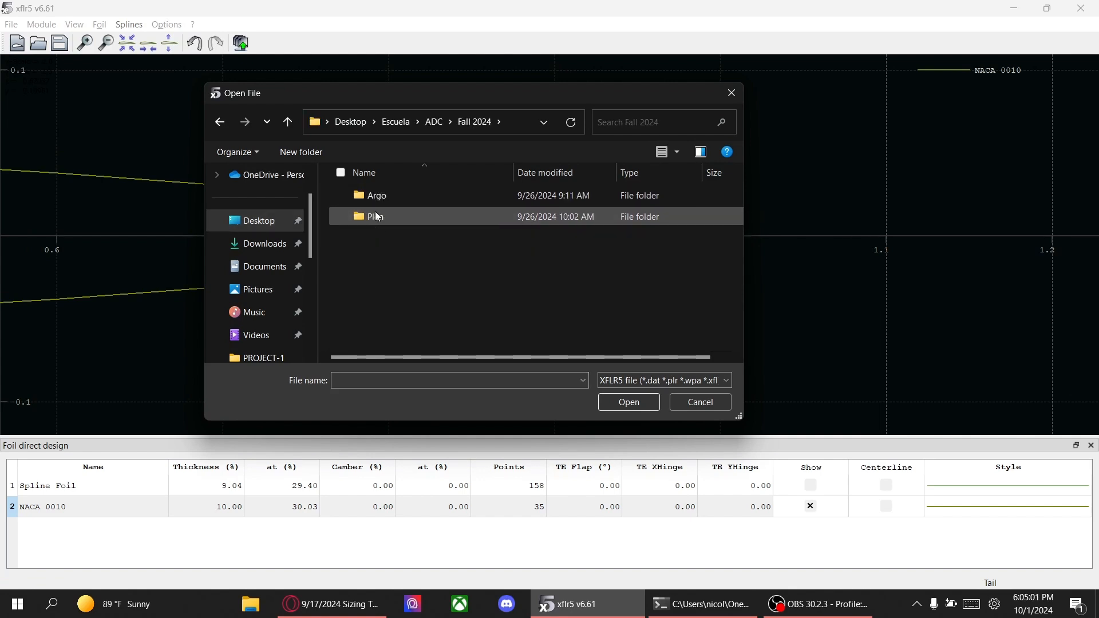
double_click(378, 220)
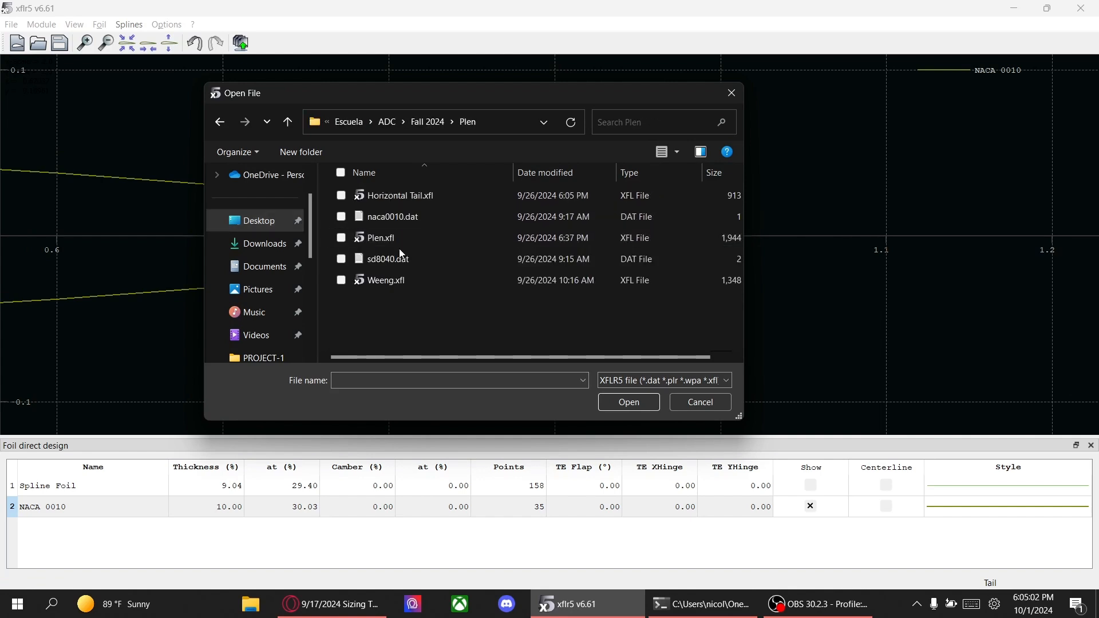
double_click(398, 218)
- Check the full NACA 0010 profile and save the Tail project
left_click_drag(469, 254, 562, 244)
scroll(353, 253, "down", 12)
left_click_drag(353, 251, 576, 254)
scroll(574, 256, "down", 1)
key("ctrl+s")
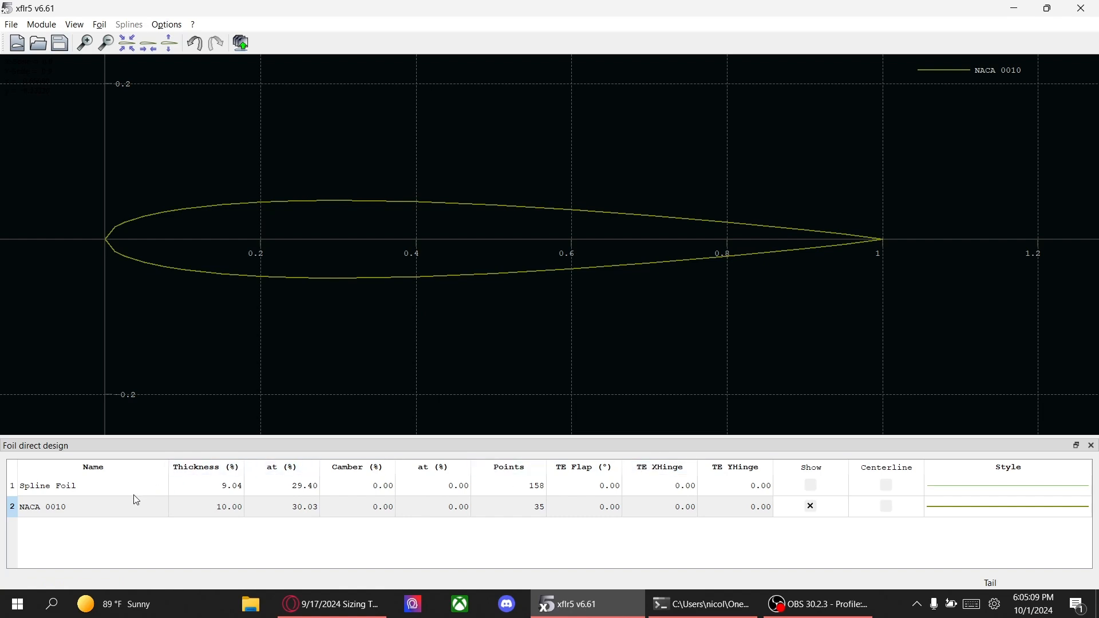
- De-rotate the NACA 0010 foil, keep its name, and normalize it
right_click(221, 507)
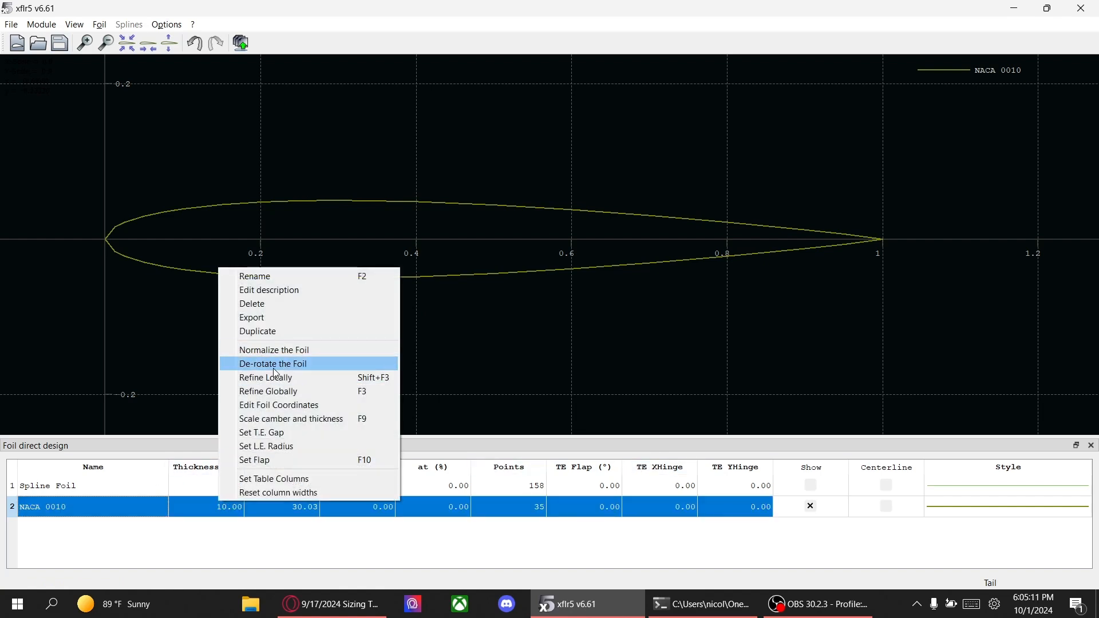
left_click(274, 364)
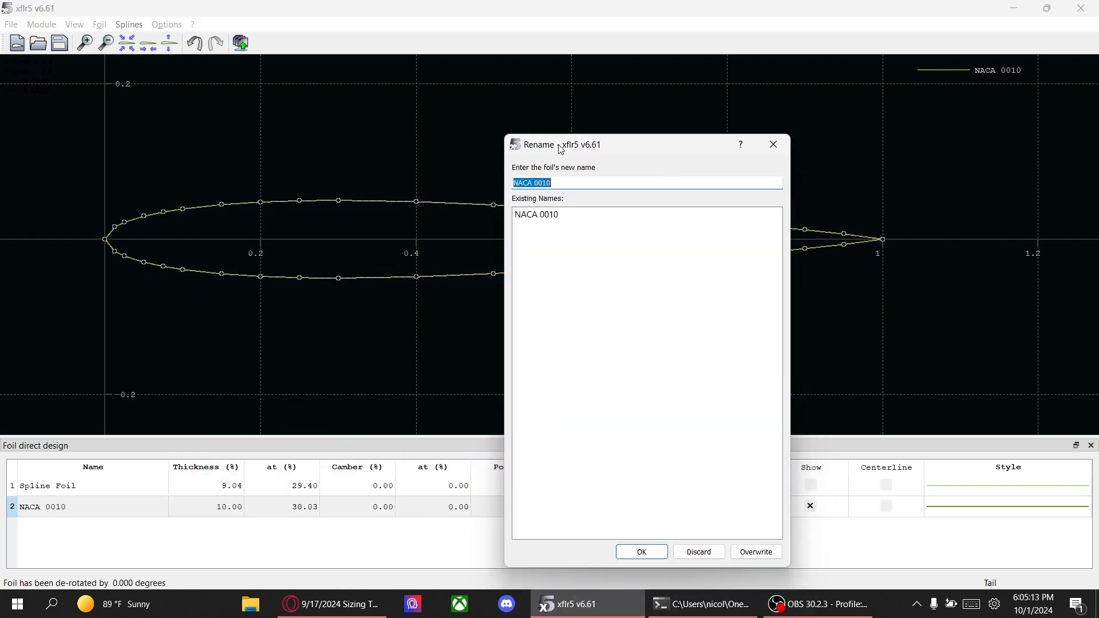
left_click(643, 553)
right_click(334, 509)
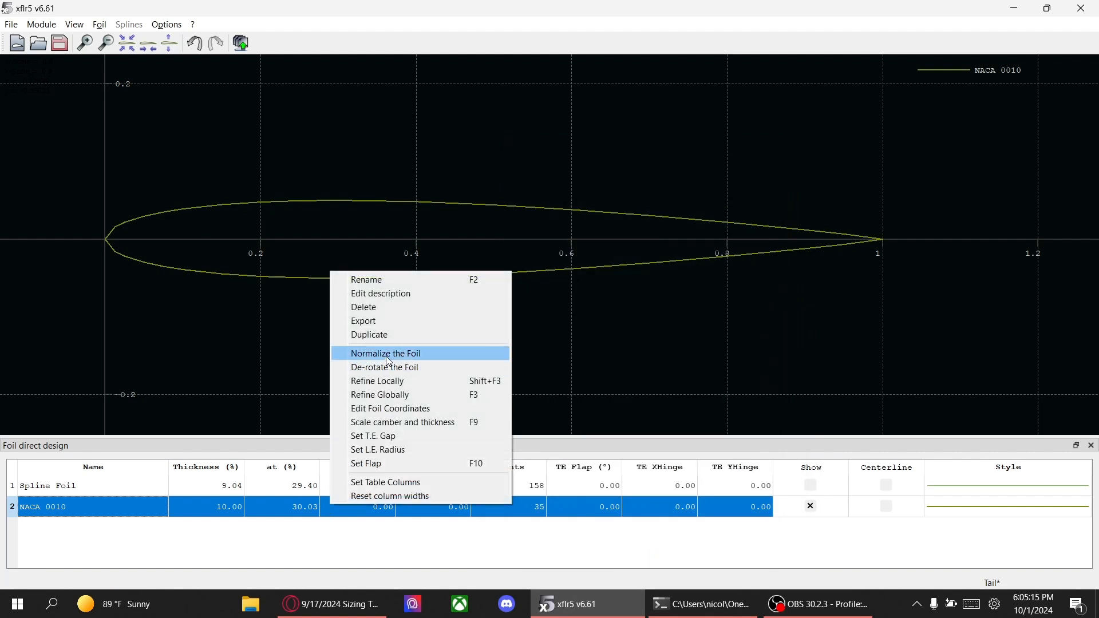
left_click(383, 352)
- Refine the NACA 0010 foil globally to 100 panels and keep its existing name
right_click(379, 506)
left_click(424, 393)
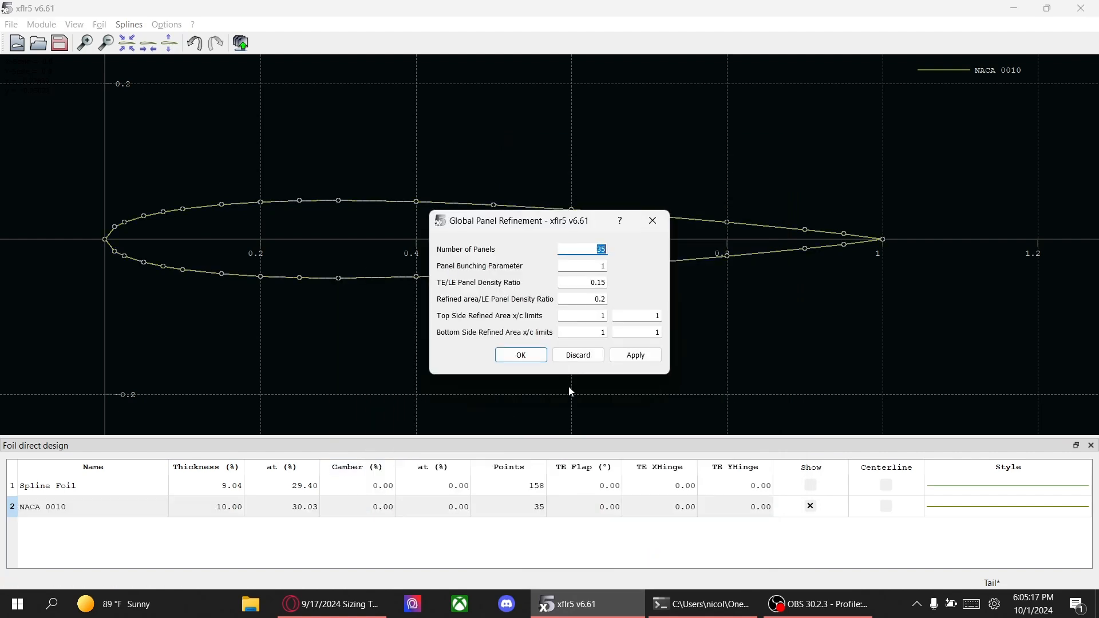
type("100")
left_click(648, 351)
left_click(521, 355)
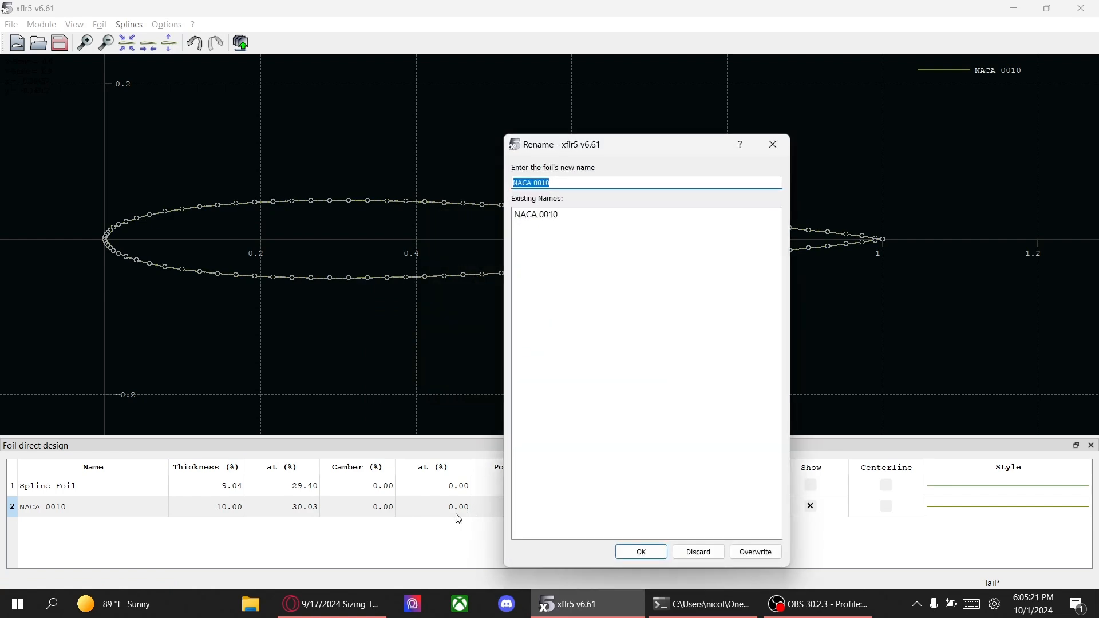
left_click(641, 552)
- De-rotate and normalize the refined NACA 0010 foil again, storing it under the same name
right_click(371, 504)
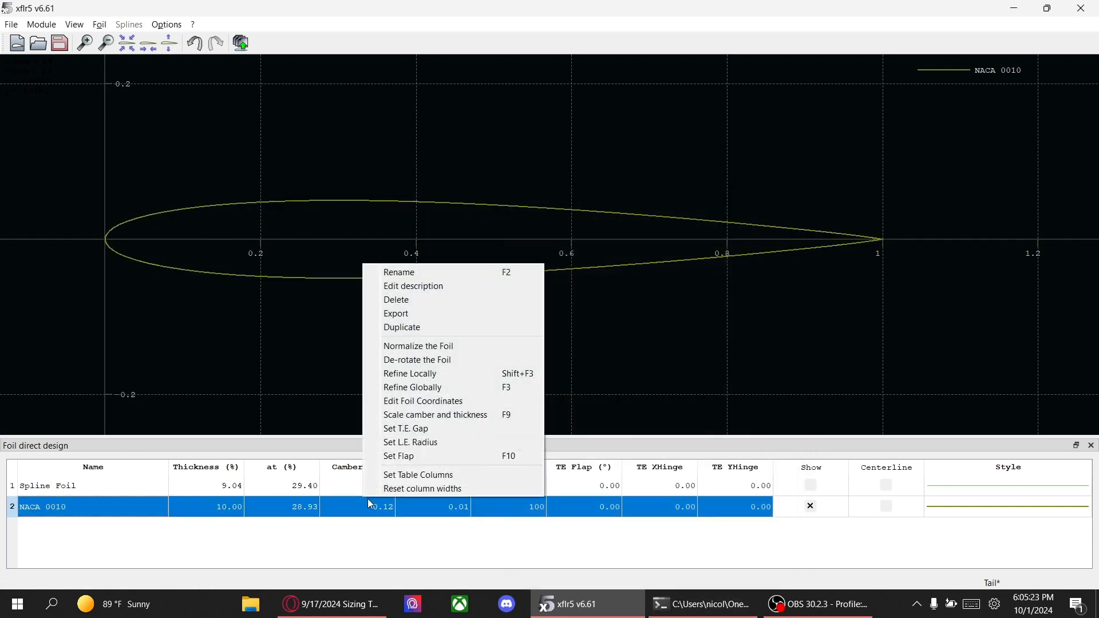
left_click(401, 360)
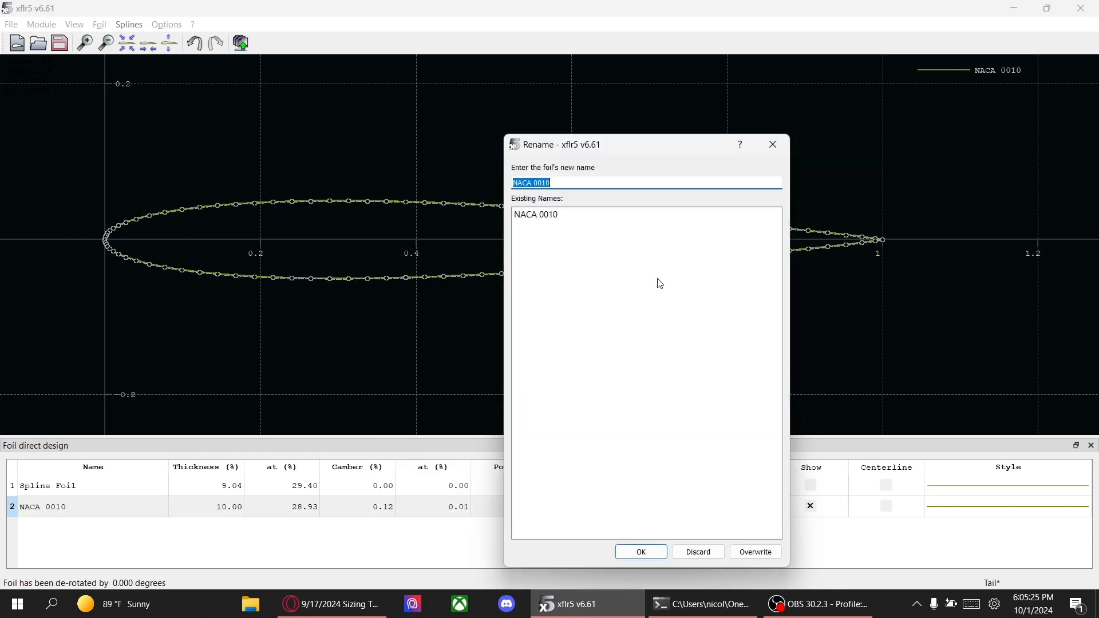
left_click(641, 552)
right_click(452, 504)
left_click(504, 353)
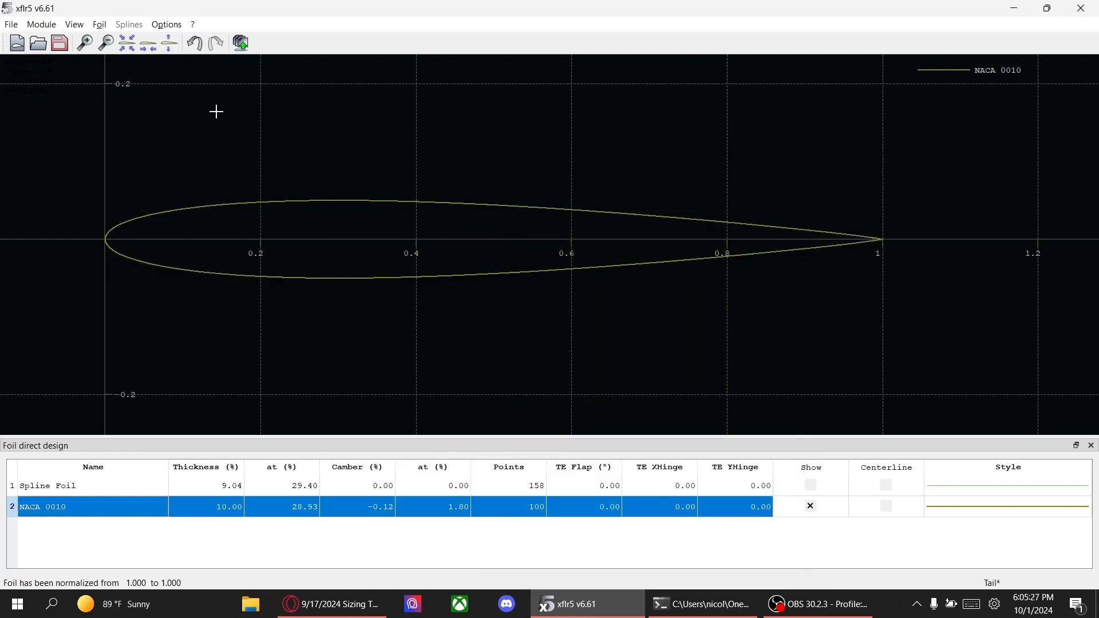
- Save the project and run a multi-threaded batch analysis of NACA 0010 in XFoil Direct Analysis using the preset Reynolds and alpha ranges
left_click(41, 24)
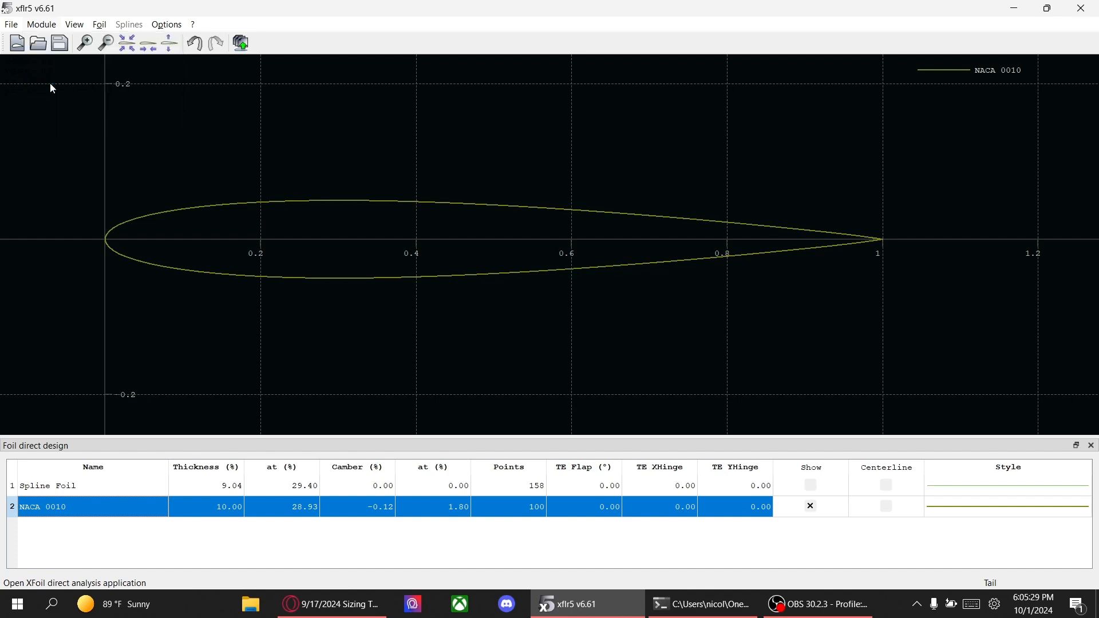
left_click(53, 88)
left_click(166, 24)
left_click(204, 54)
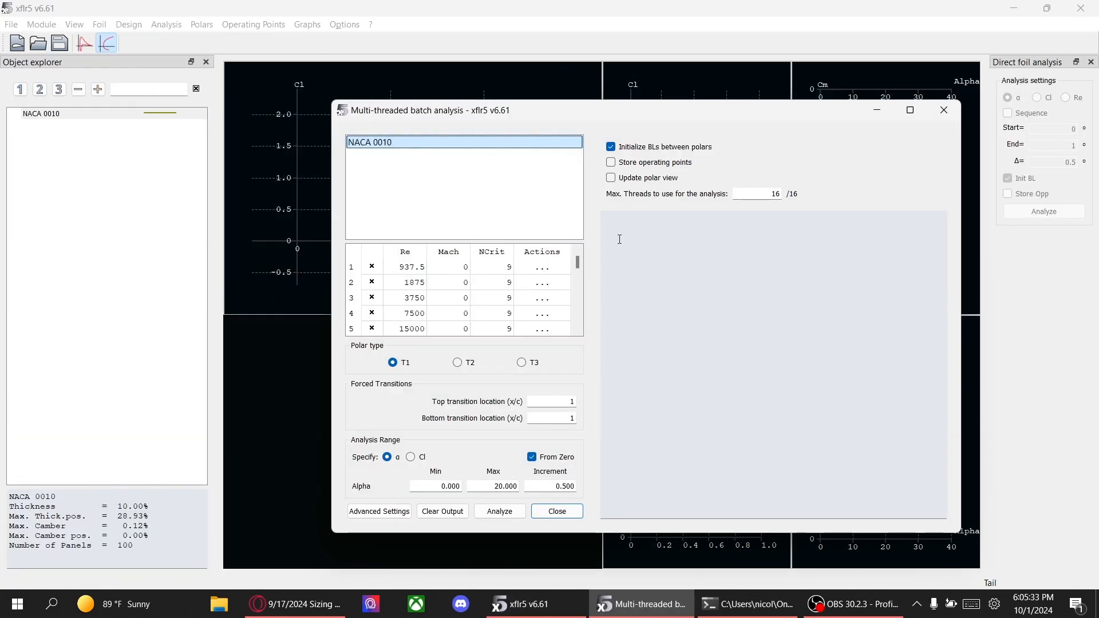
left_click(499, 511)
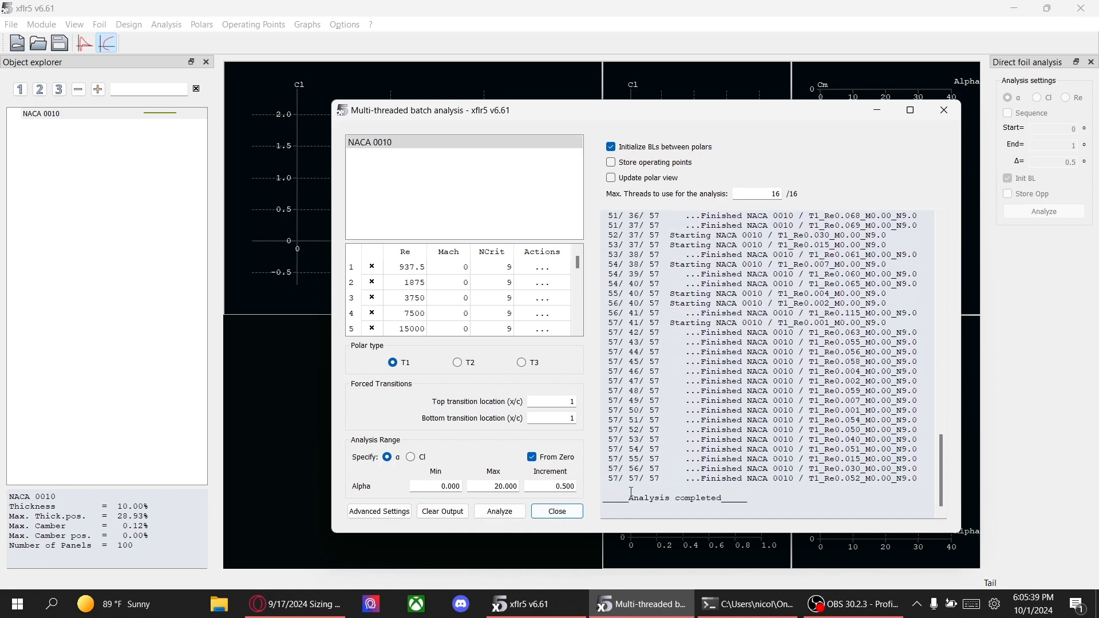
left_click(557, 511)
- Start defining a new plane in Wing and Plane Design, with the elevator and fin excluded
left_click(42, 25)
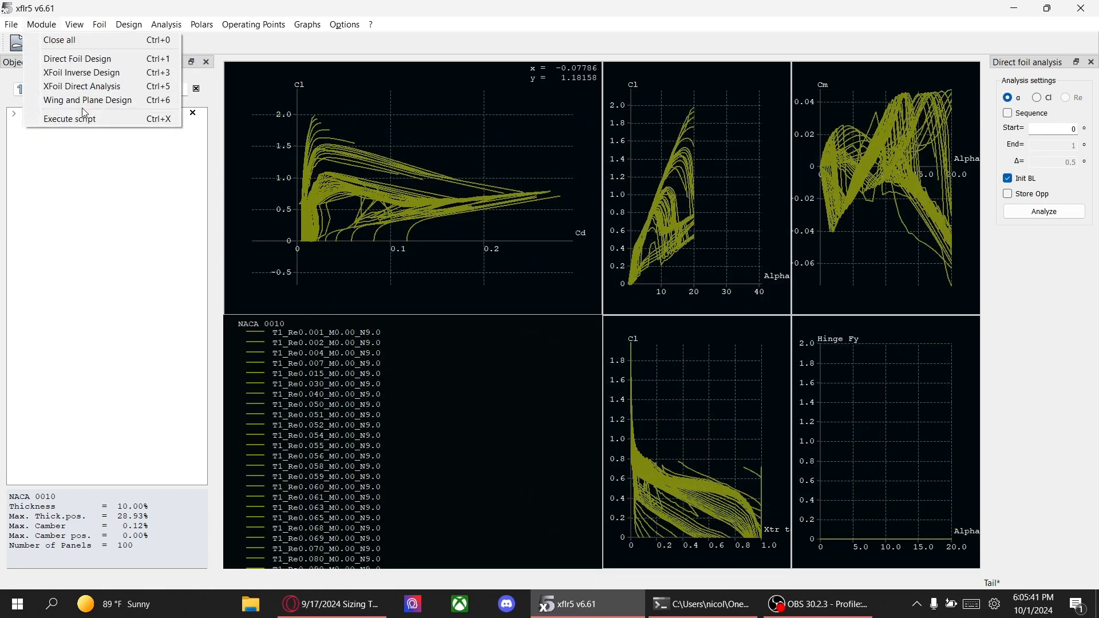
left_click(81, 102)
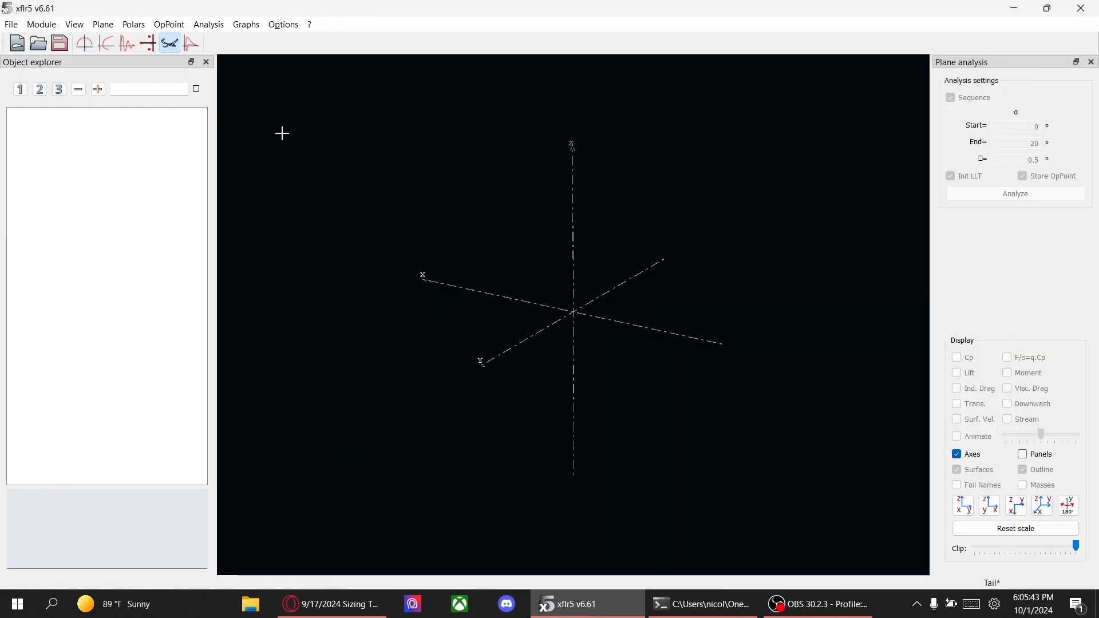
left_click(103, 25)
left_click(143, 41)
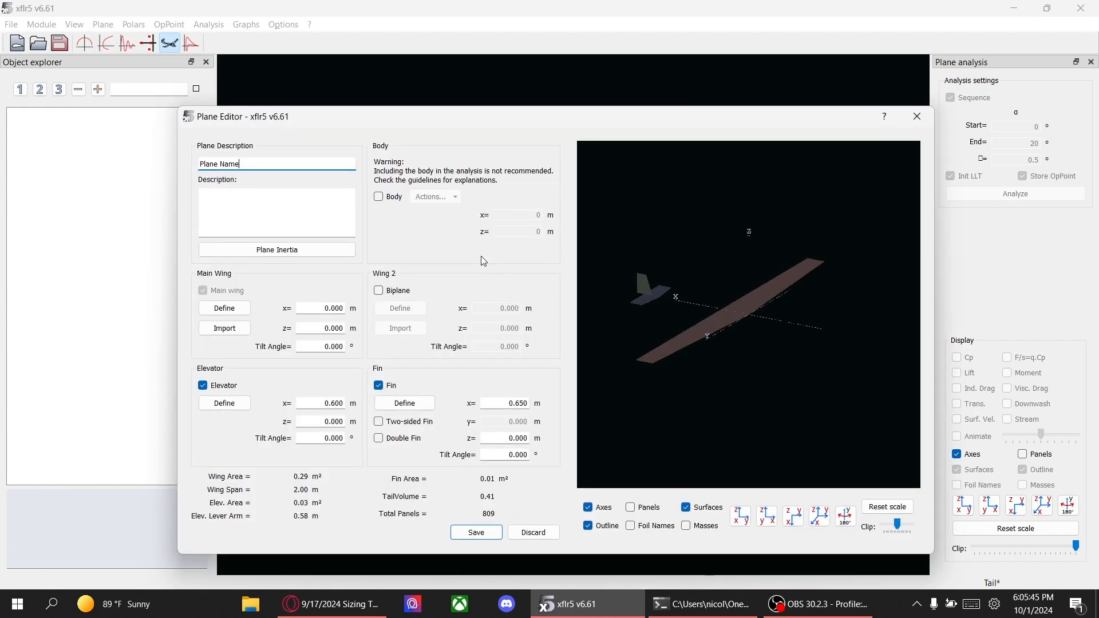
left_click(203, 386)
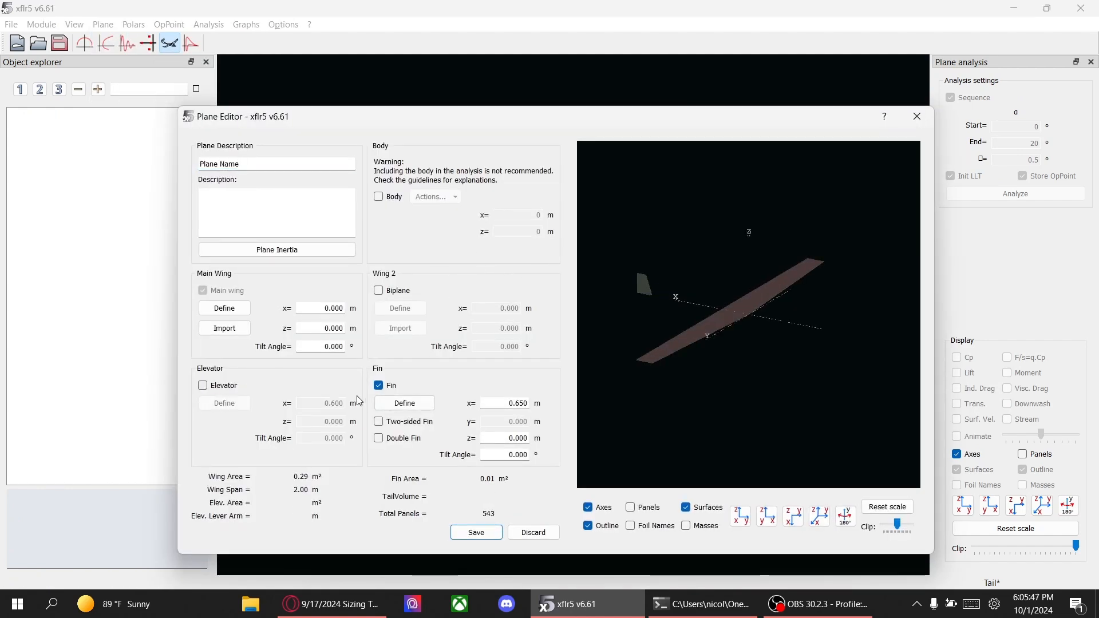
left_click(379, 386)
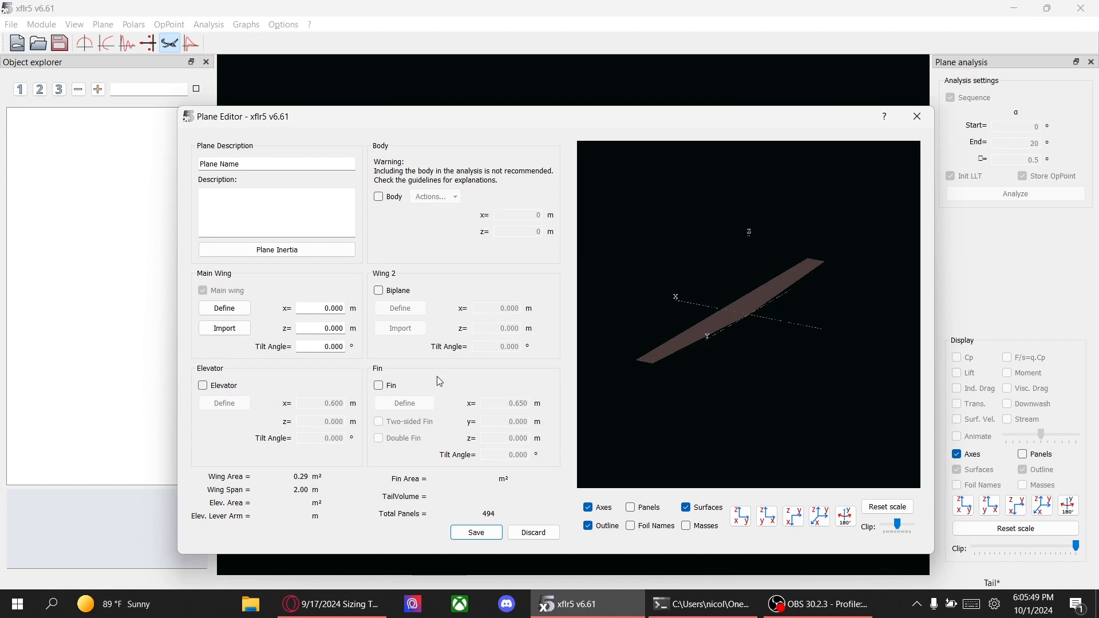
left_click(309, 249)
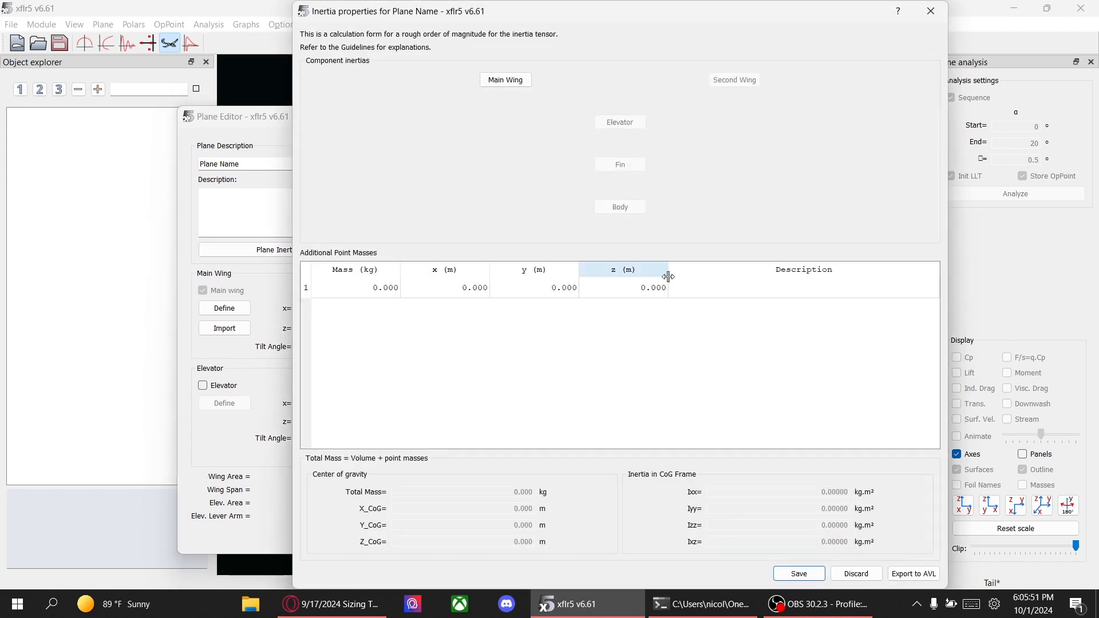
left_click(932, 11)
- Open the main wing definition and assign the NACA 0010 foil to both wing sections
key("Return")
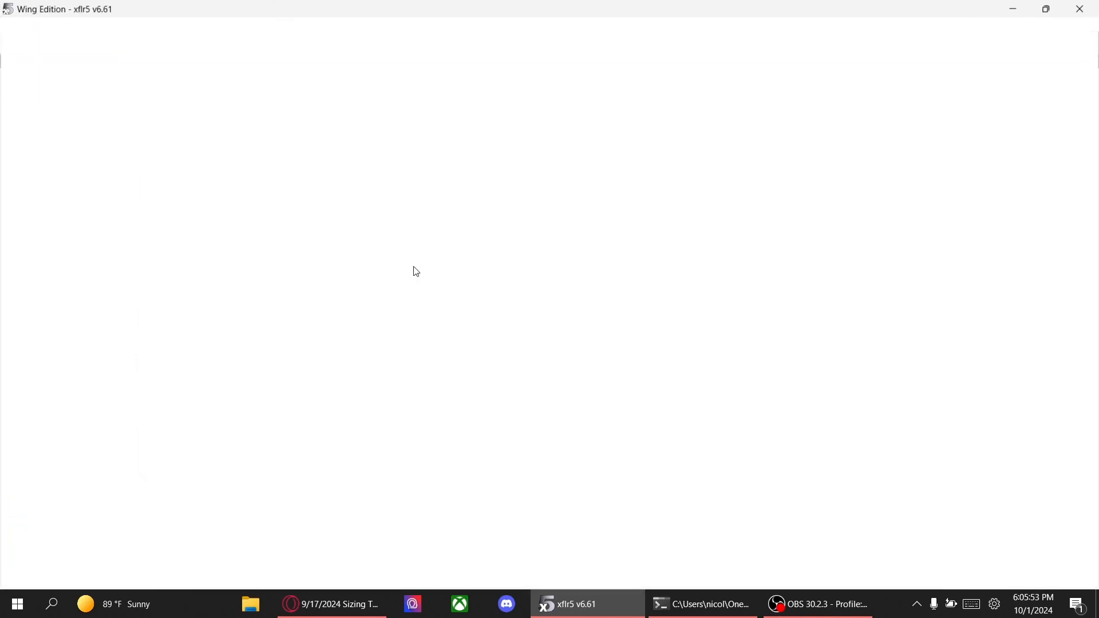
left_click(394, 125)
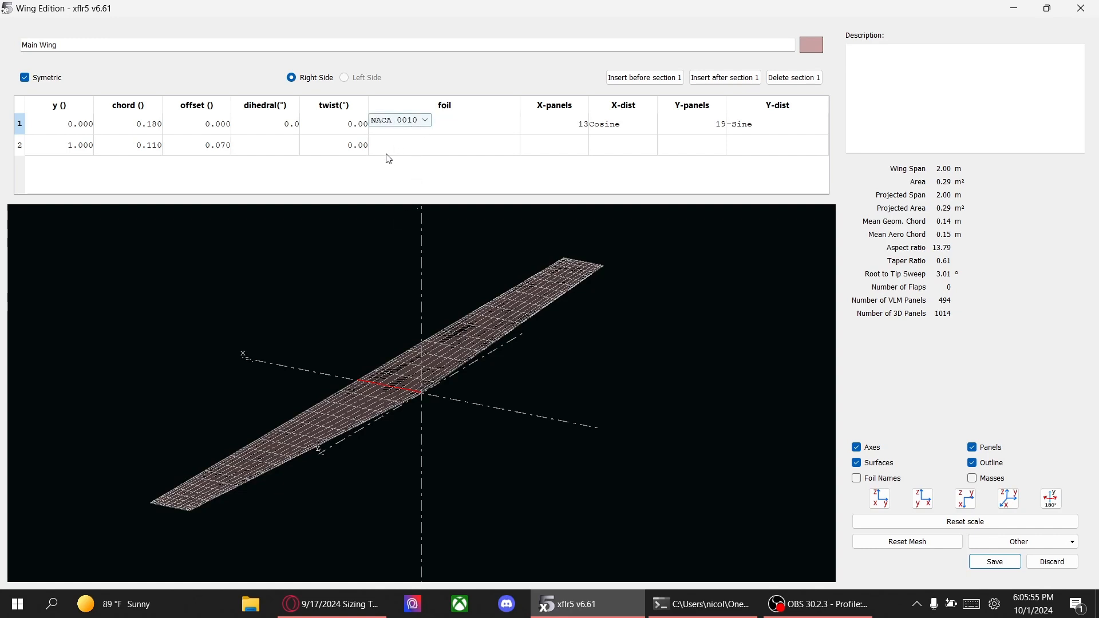
left_click(387, 149)
mouse_move(395, 344)
left_mouse_down()
mouse_move(402, 325)
mouse_move(409, 335)
left_mouse_up()
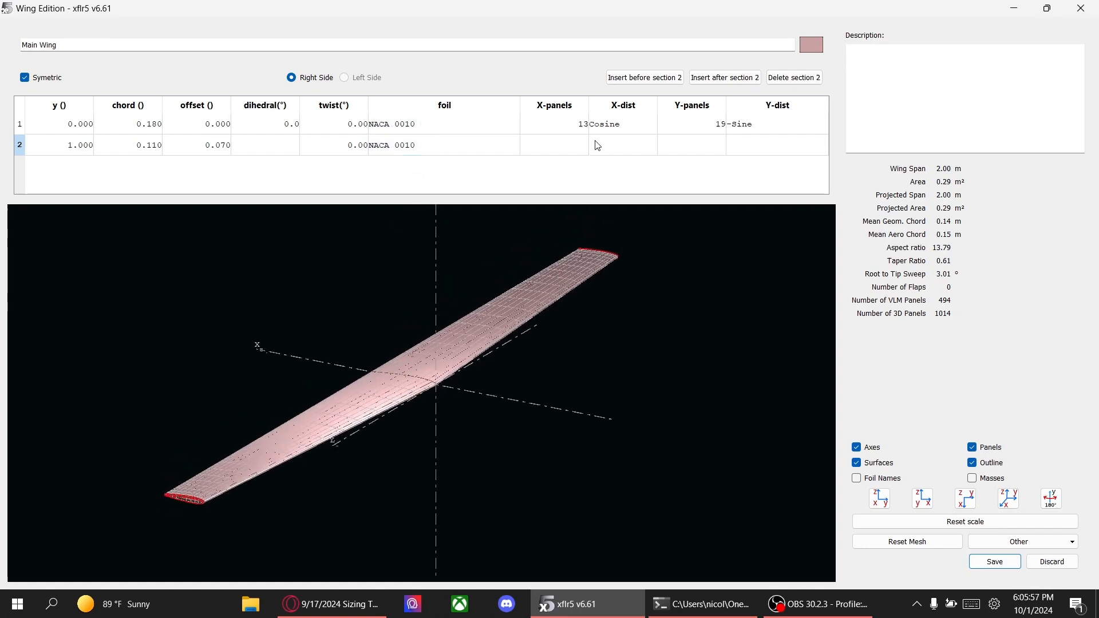
- Set the main wing's mesh to 20 X-panels and 20 Y-panels with a Uniform Y distribution
double_click(566, 126)
type("20")
key("Return")
double_click(691, 121)
type("20")
double_click(761, 122)
left_click(761, 120)
left_click(758, 132)
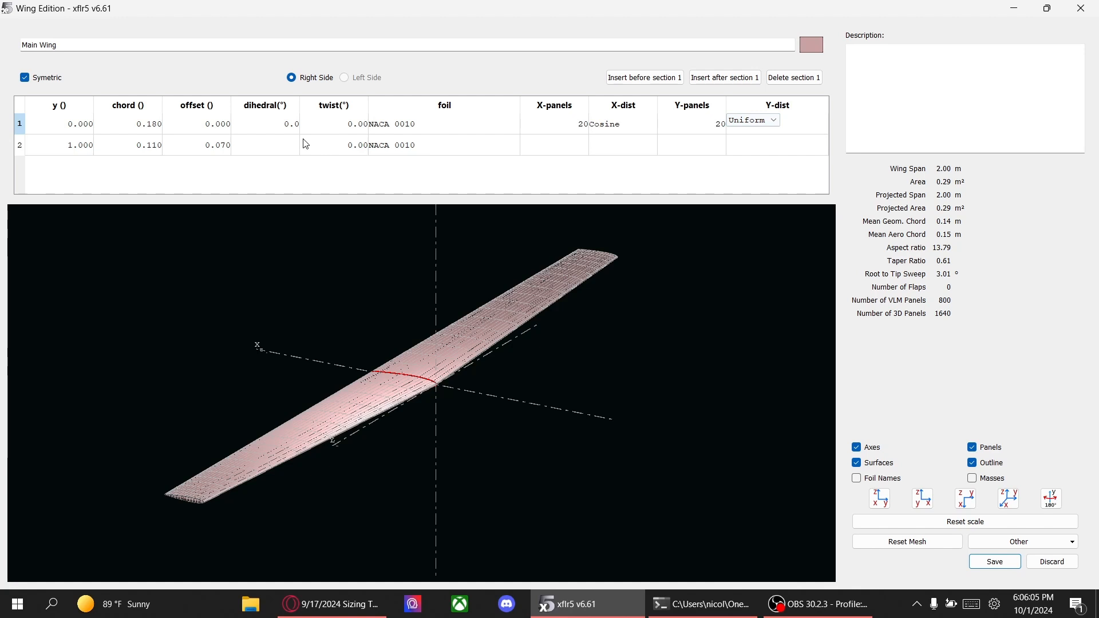
- Switch to the 9/17/2024 Sizing Tutorial spreadsheet, go to the Tail sheet, and insert one row below row 4
left_click(329, 604)
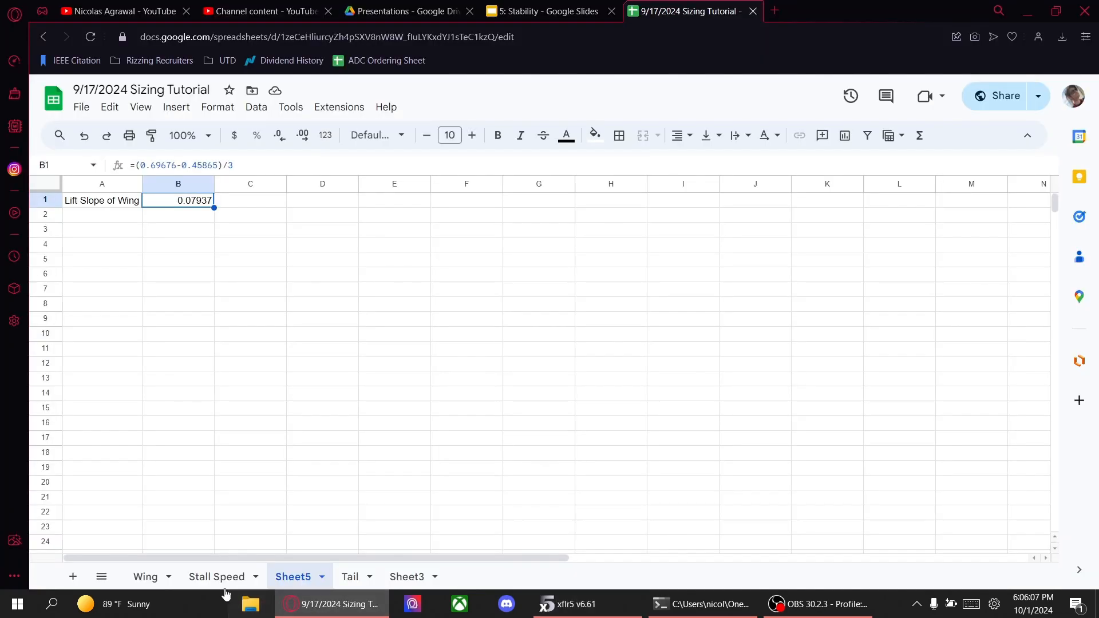
left_click(349, 577)
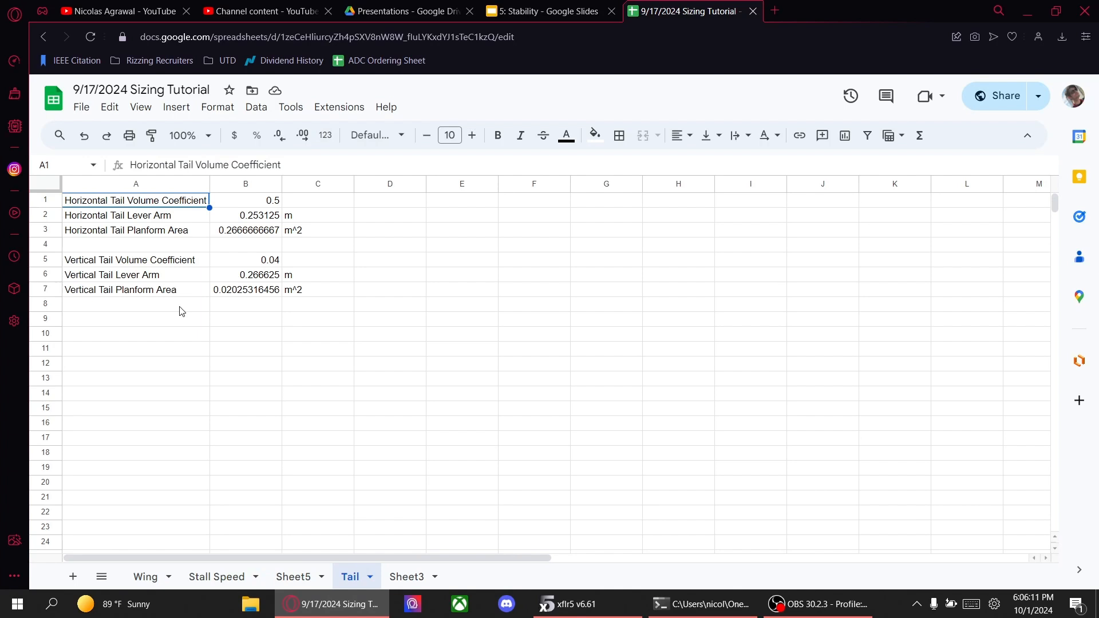
left_click(181, 311)
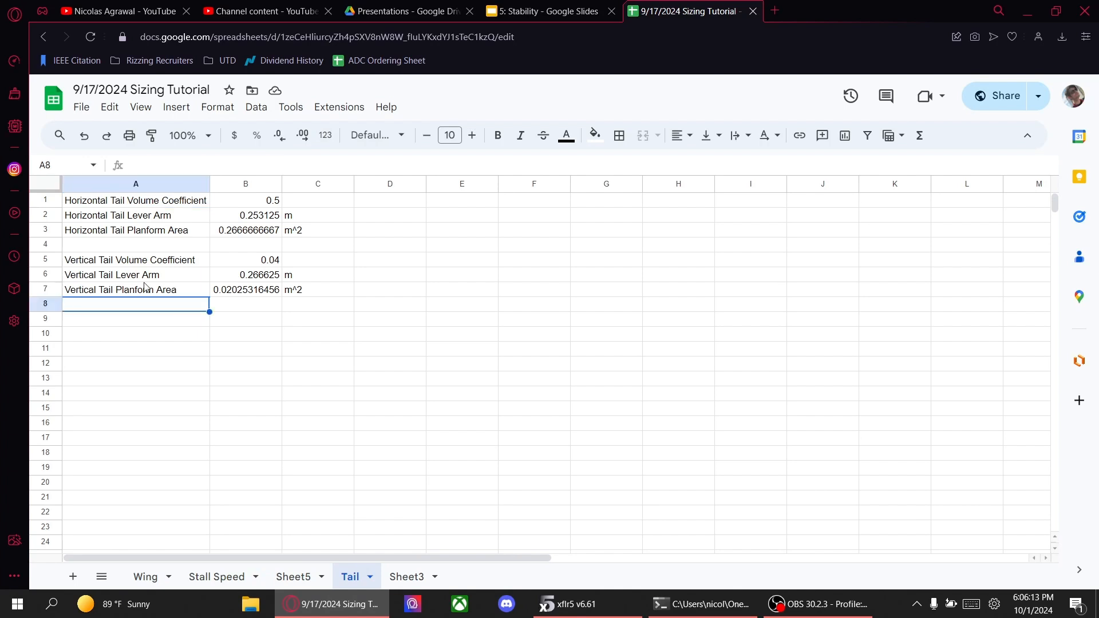
left_click(46, 244)
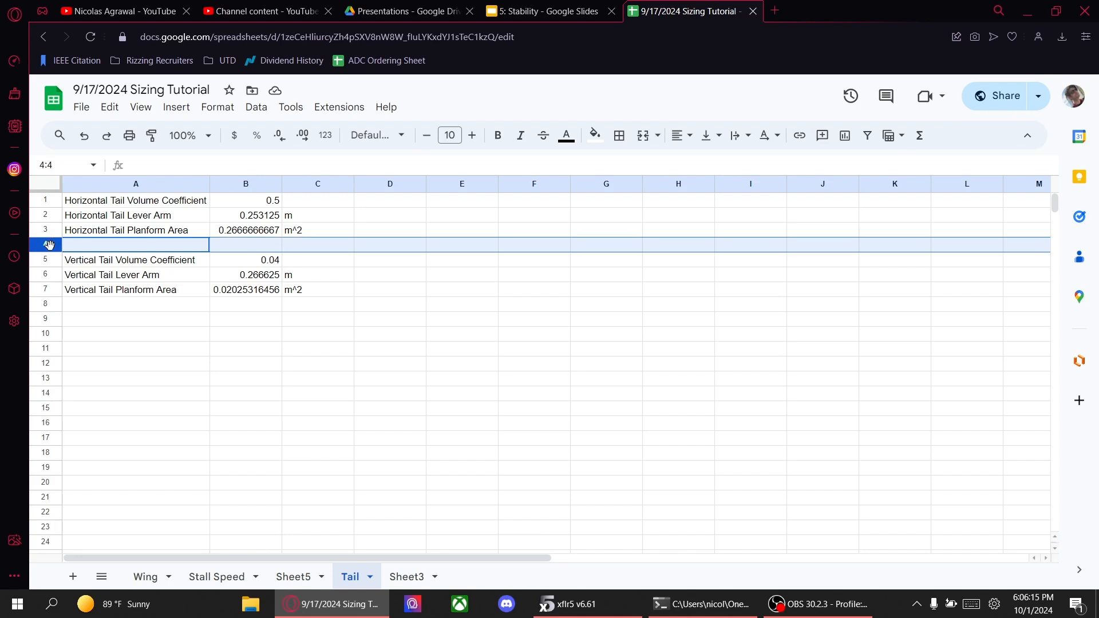
right_click(46, 249)
left_click(113, 351)
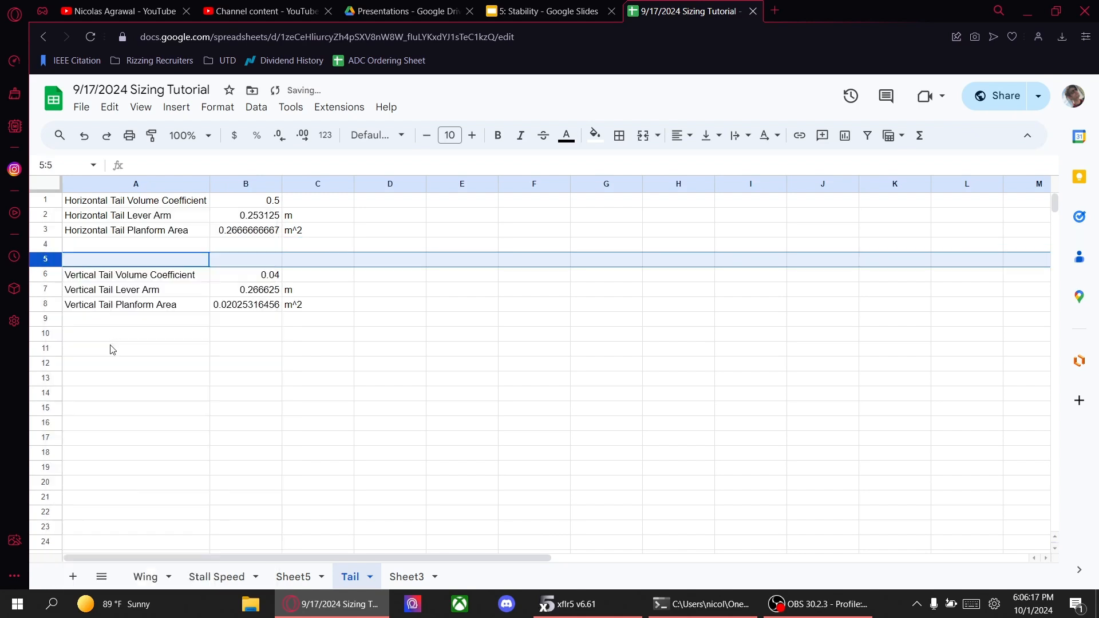
- Label cell A4 "Horizontal Tail Aspect Ratio"
left_click(118, 248)
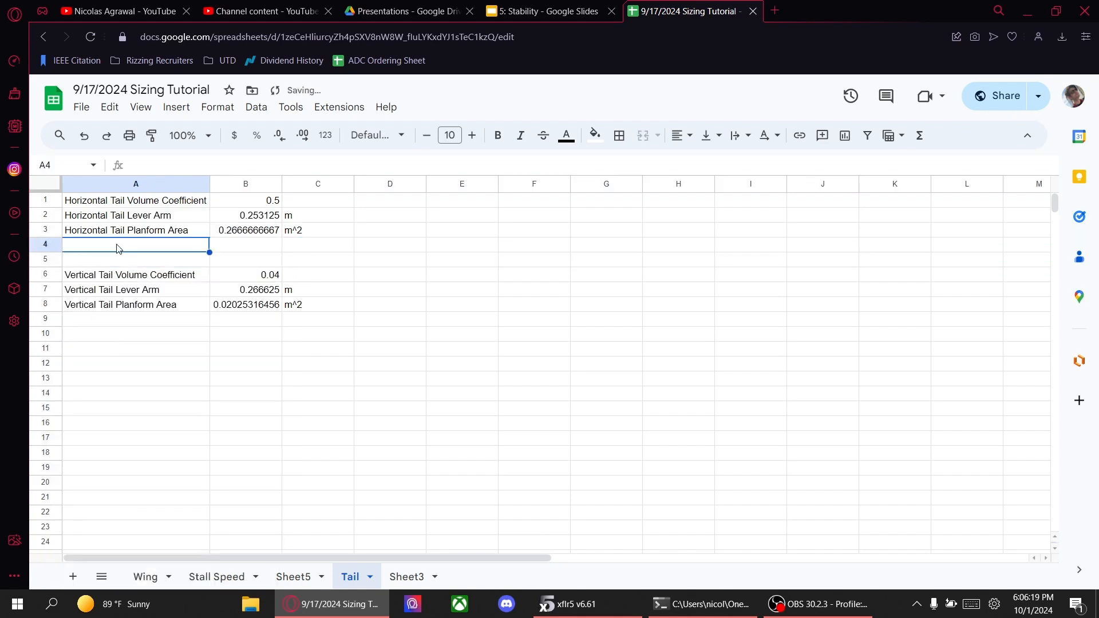
type("Horizontal")
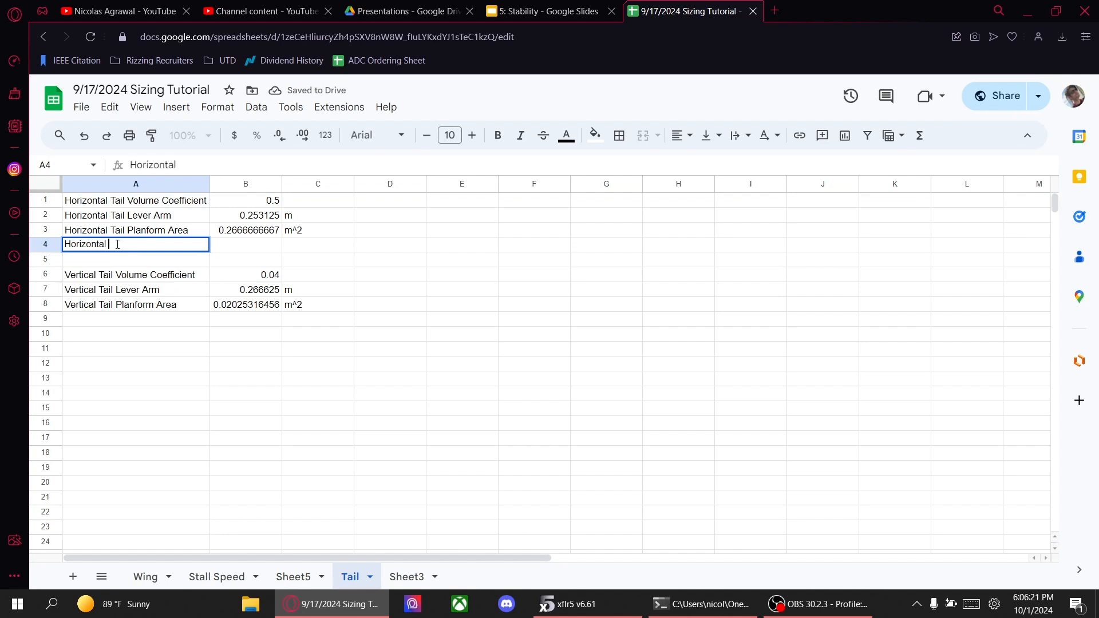
type(" Tail")
type(" Asp")
key("BackSpace")
type("spect Ratio")
key("Return")
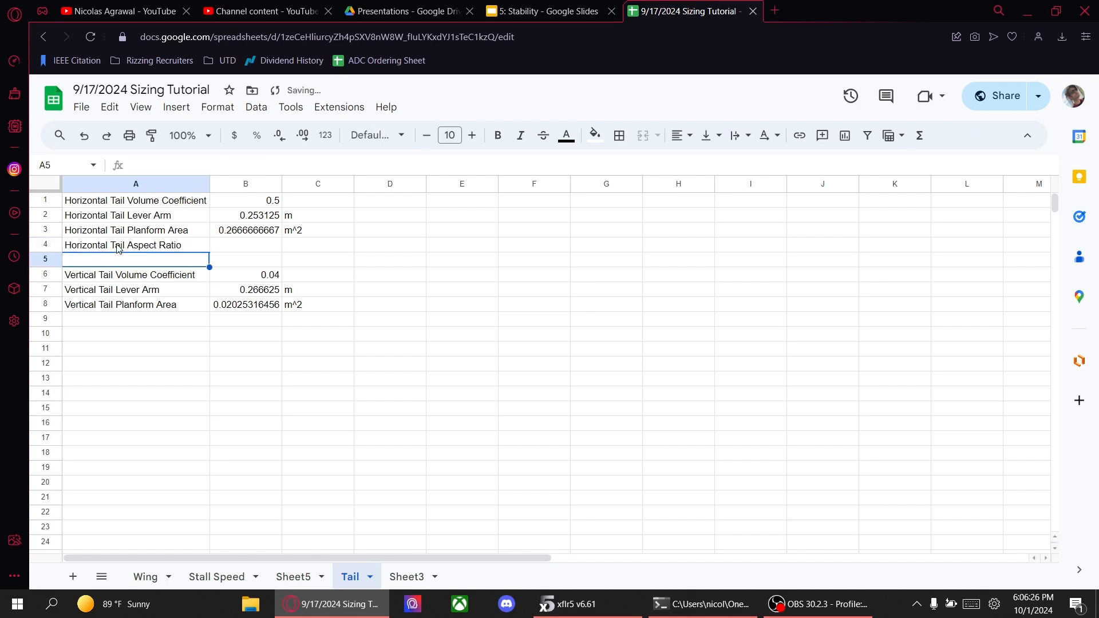
- Insert two more blank rows above row 5 of the Tail sheet
left_click(44, 259)
right_click(45, 259)
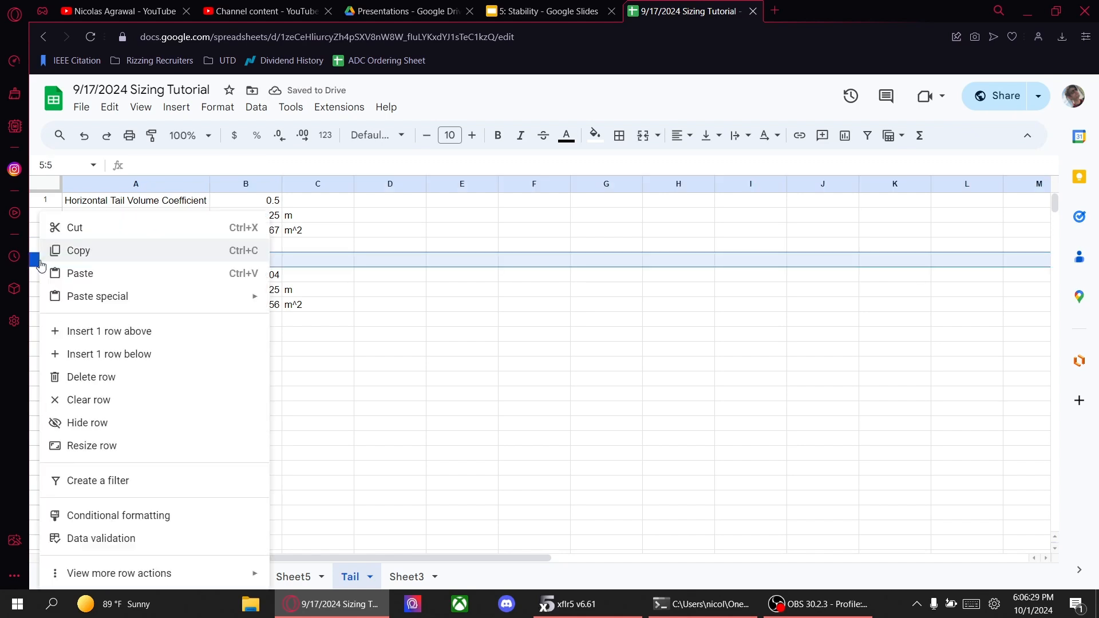
left_click(110, 330)
right_click(46, 261)
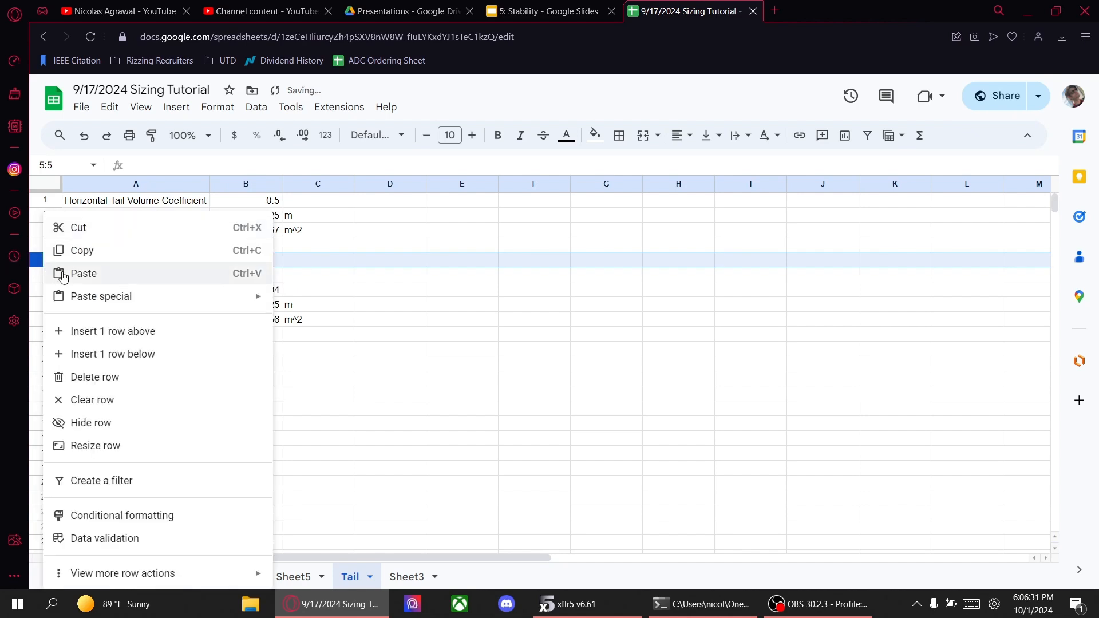
left_click(86, 331)
- Label cell A5 "Horizontal Tail Chord" and cell A6 "Horizontal Tail Span" in the Tail sheet
left_click(110, 265)
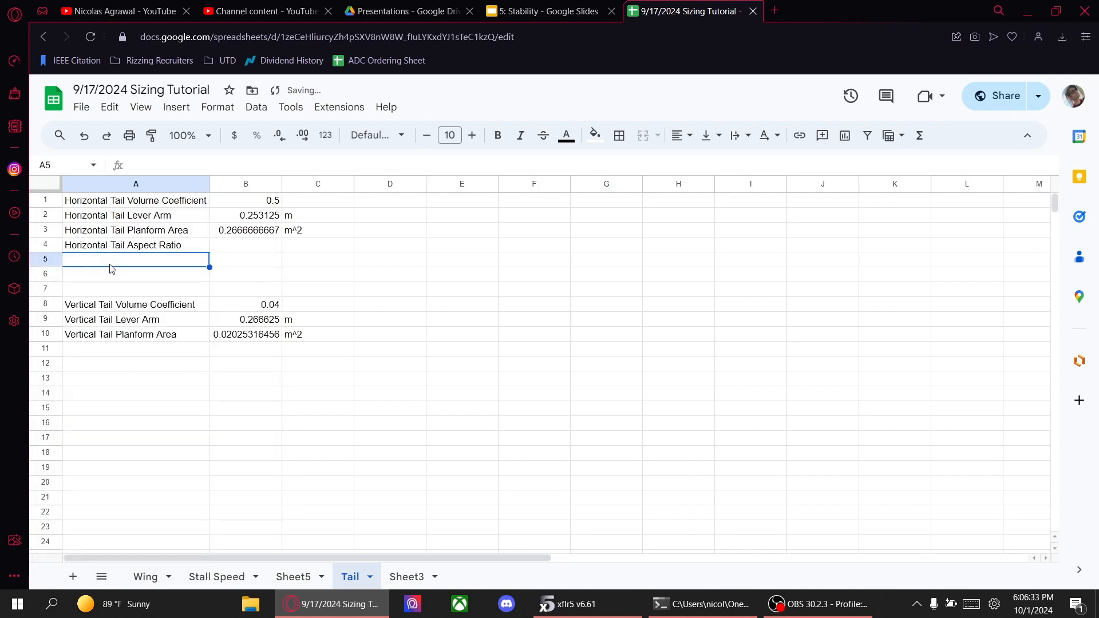
type("Hor")
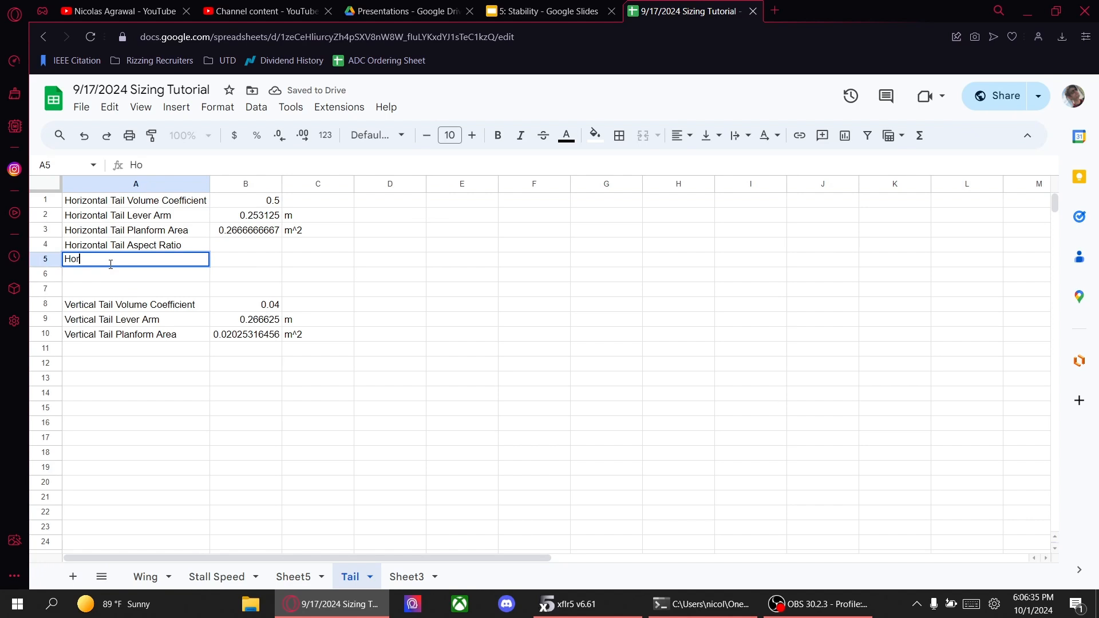
type("izontal ")
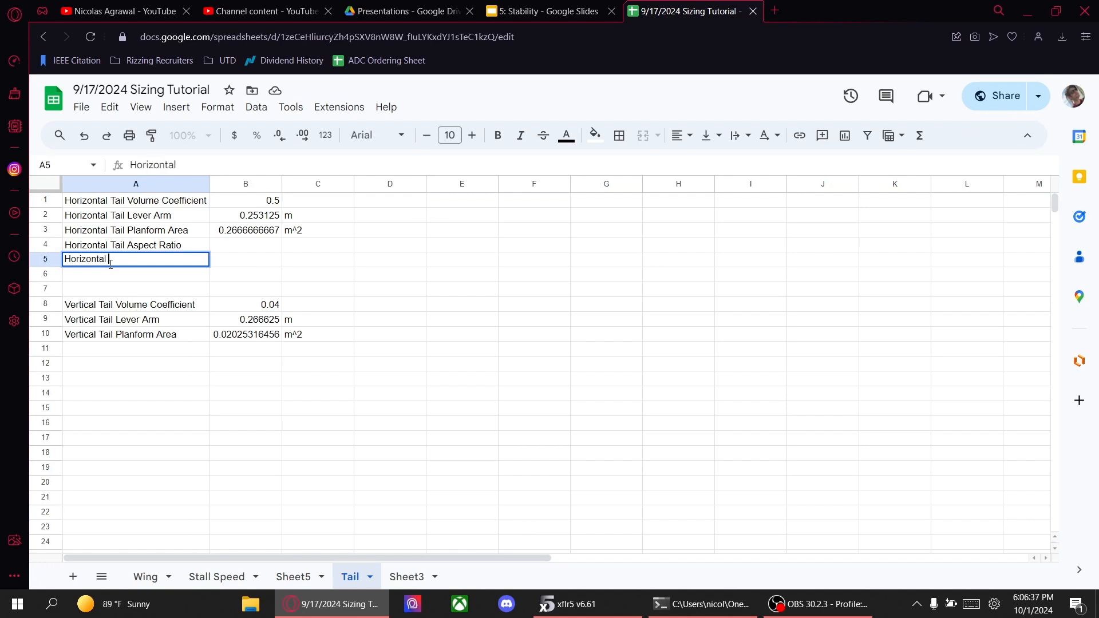
type("Tail Chord")
key("Return")
type("Horizontal Tail")
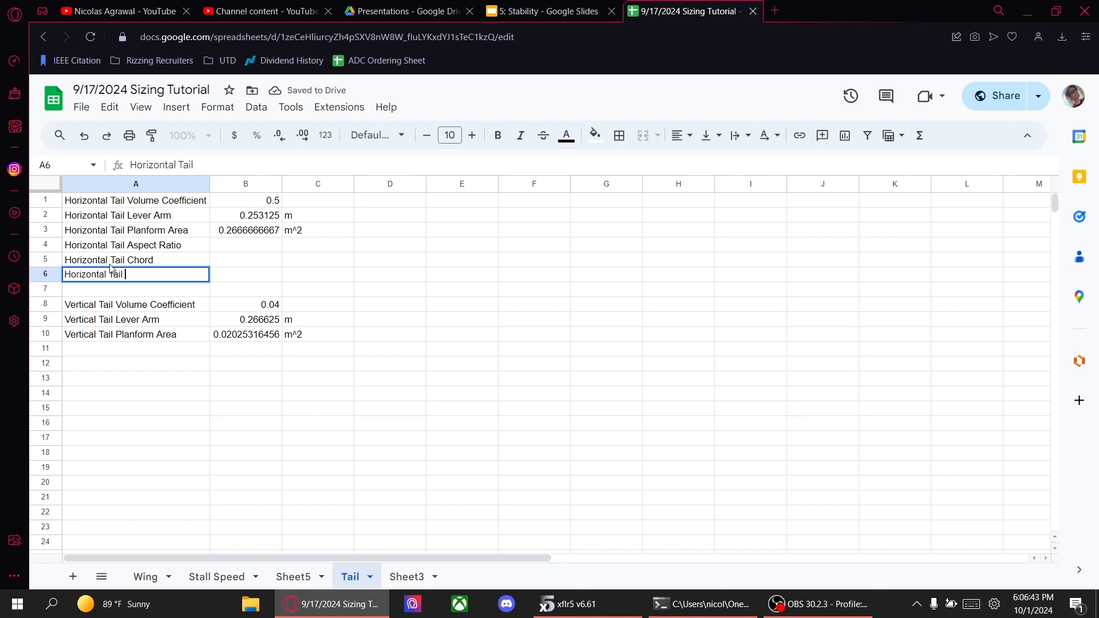
type(" Span")
key("Return")
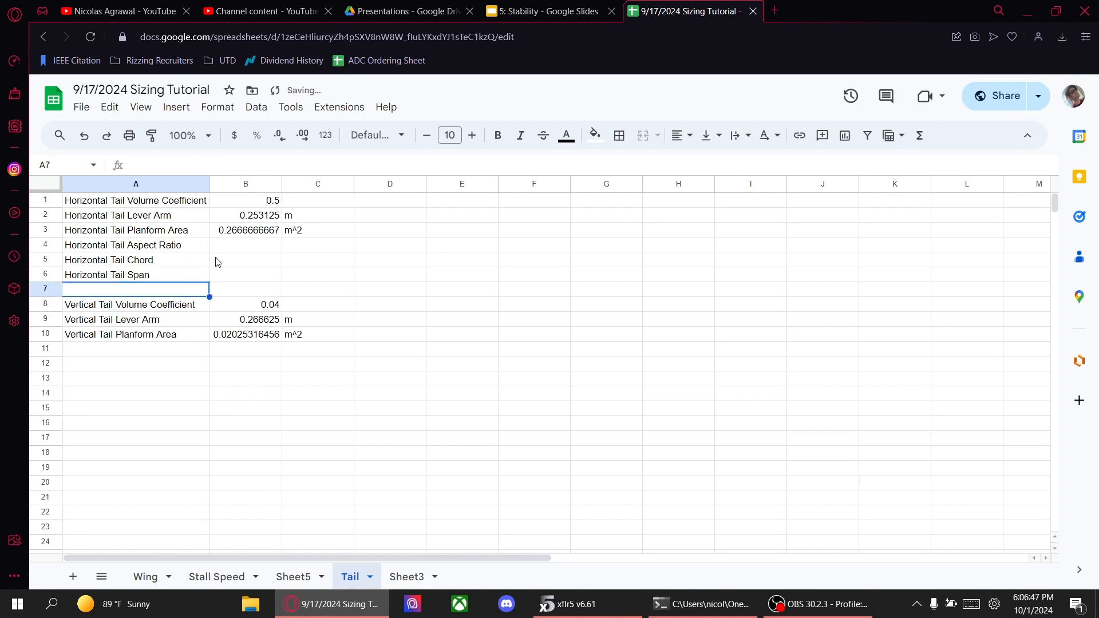
- Check the main wing's aspect ratio on the Wing sheet, and set the Horizontal Tail Aspect Ratio in Tail cell B4 to 3
left_click(231, 247)
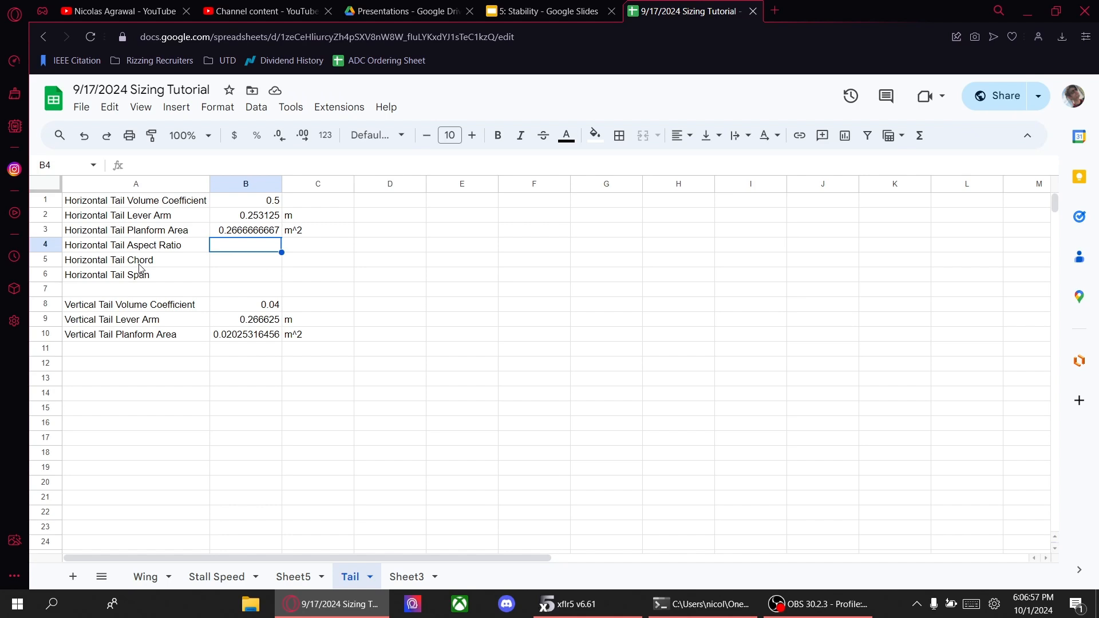
left_click(145, 577)
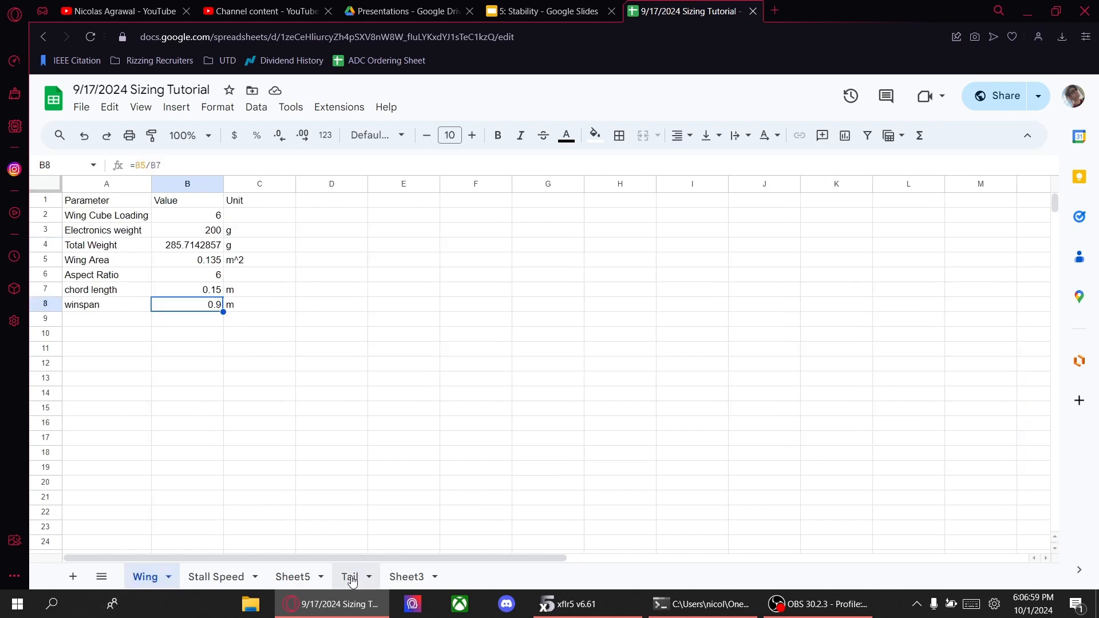
left_click(350, 578)
type("3")
key("Return")
- Enter 2 in cell B11, directly below the Vertical Tail Planform Area value
left_click(233, 336)
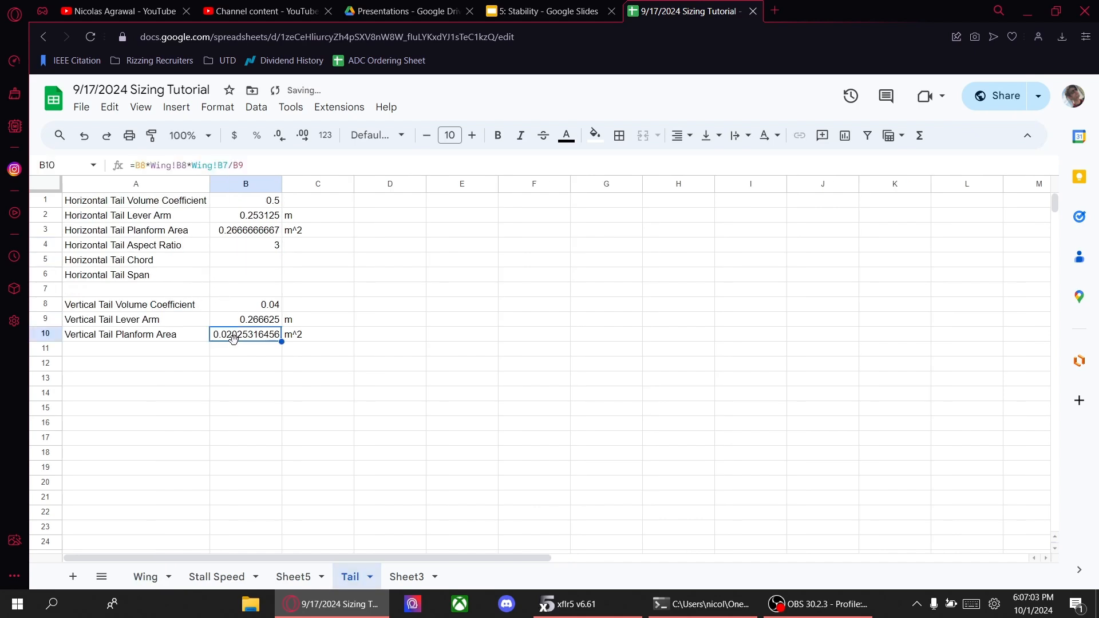
left_click(237, 350)
type("2")
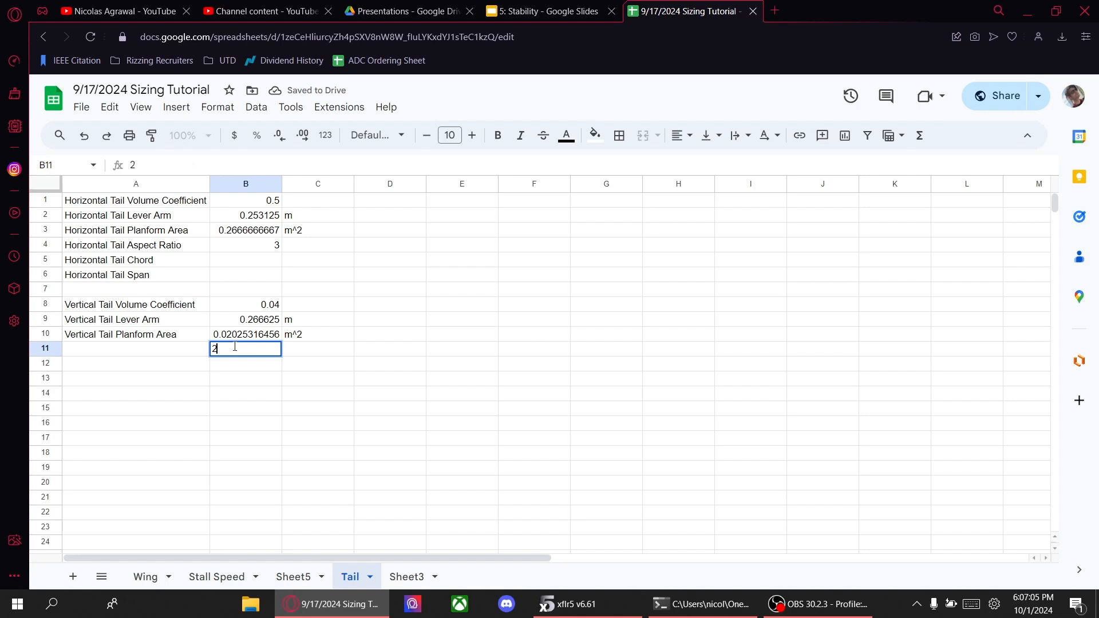
key("Return")
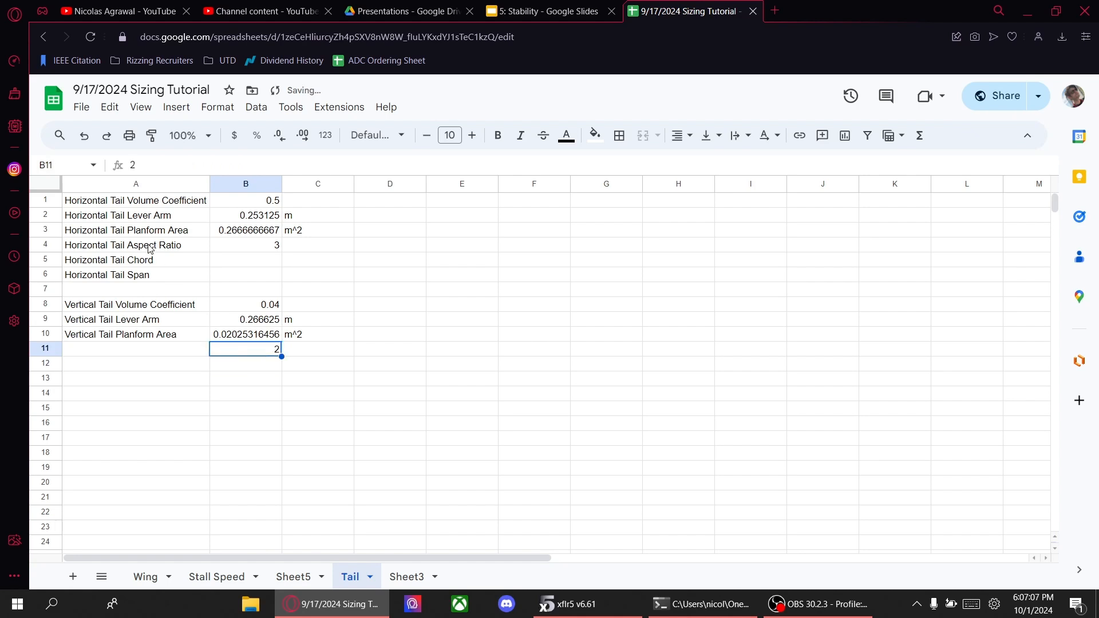
- Copy the aspect ratio, chord and span rows A4:B6 to A11 under the vertical tail data, and set the aspect ratio in B11 to 2
left_click_drag(151, 246, 233, 274)
key("ctrl+c")
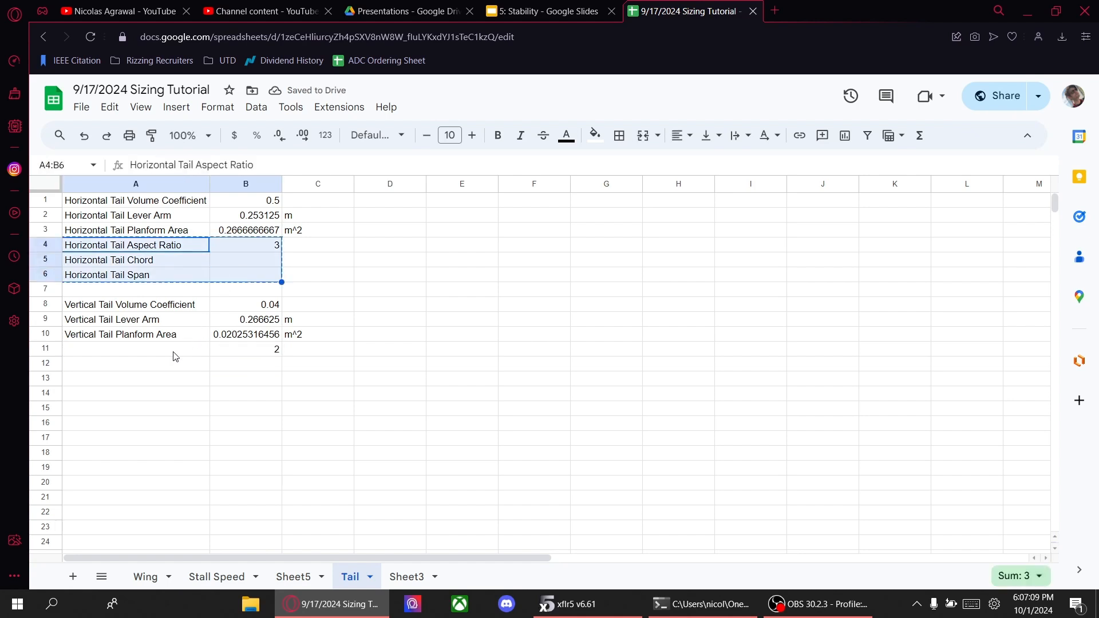
left_click(174, 350)
key("ctrl+v")
left_click(240, 350)
type("2")
key("Return")
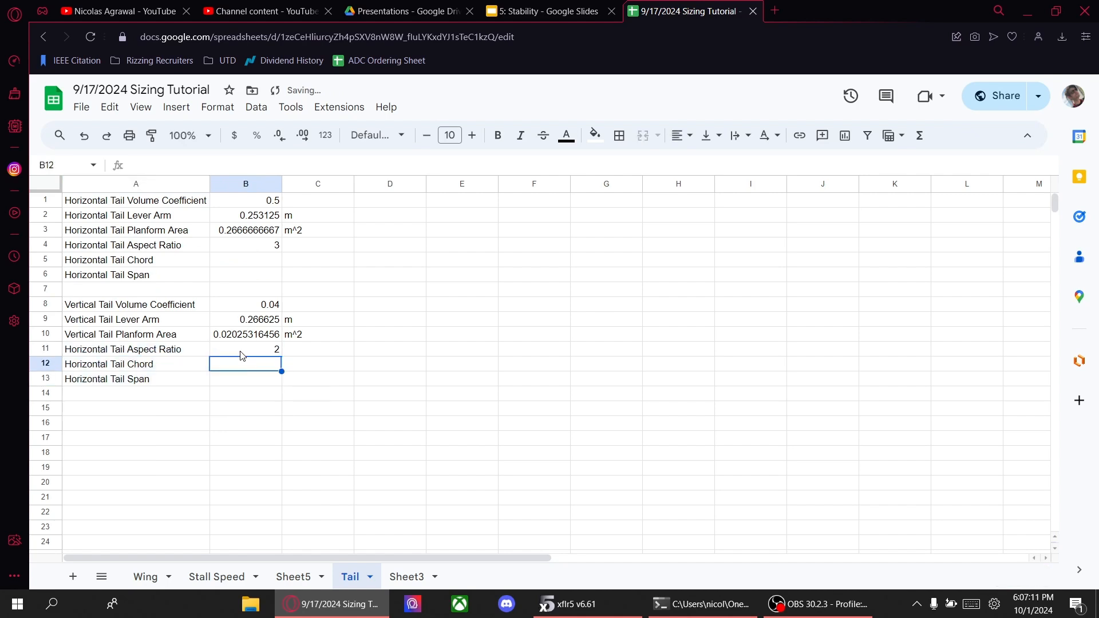
- Following the Wing sheet's chord length formula, calculate the Horizontal Tail Chord in B5 as =SQRT(B3/B4) and enter its unit m in C5
left_click(241, 262)
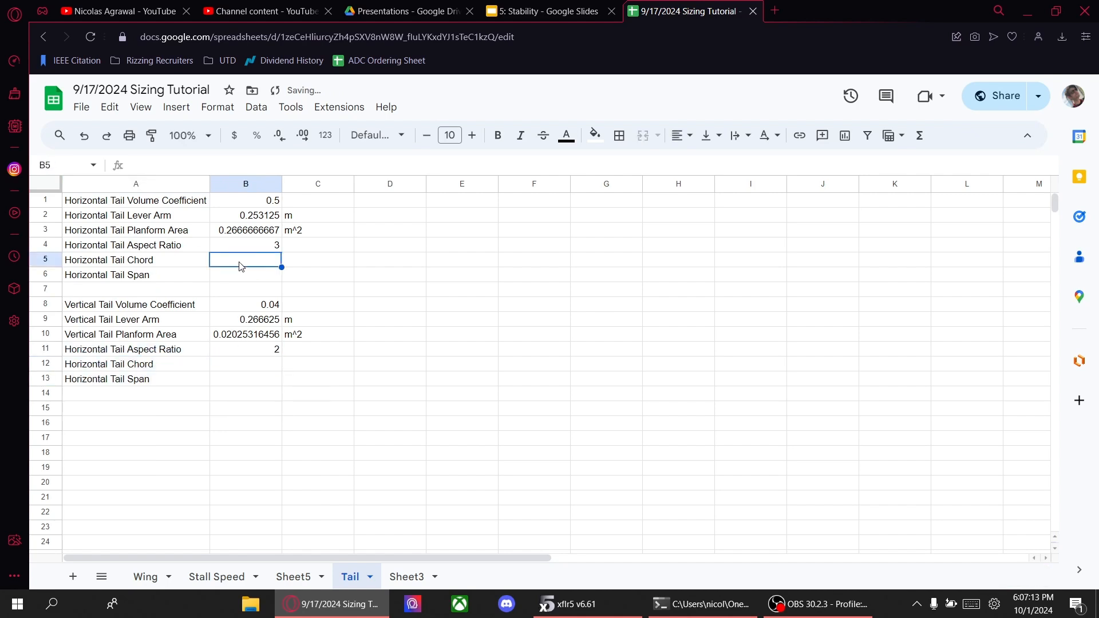
left_click(144, 577)
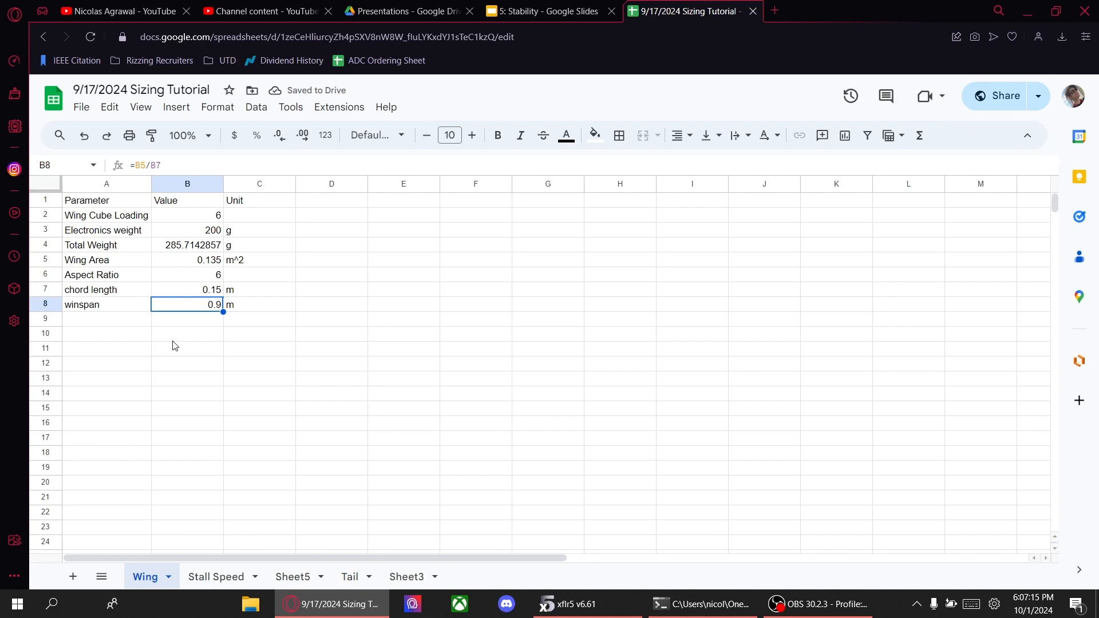
left_click(165, 289)
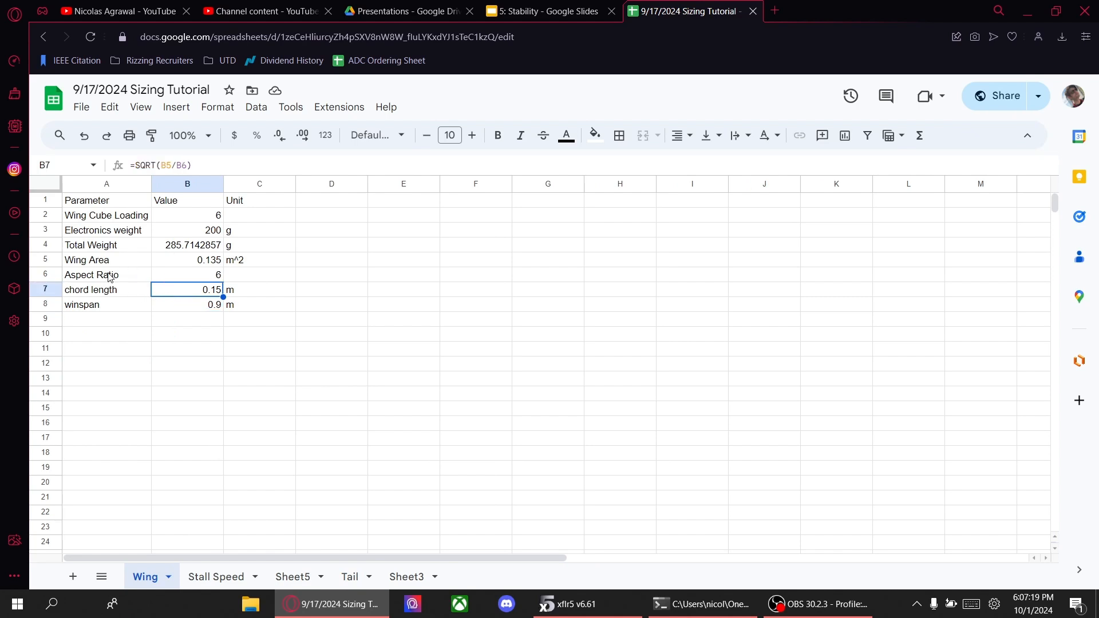
left_click(348, 577)
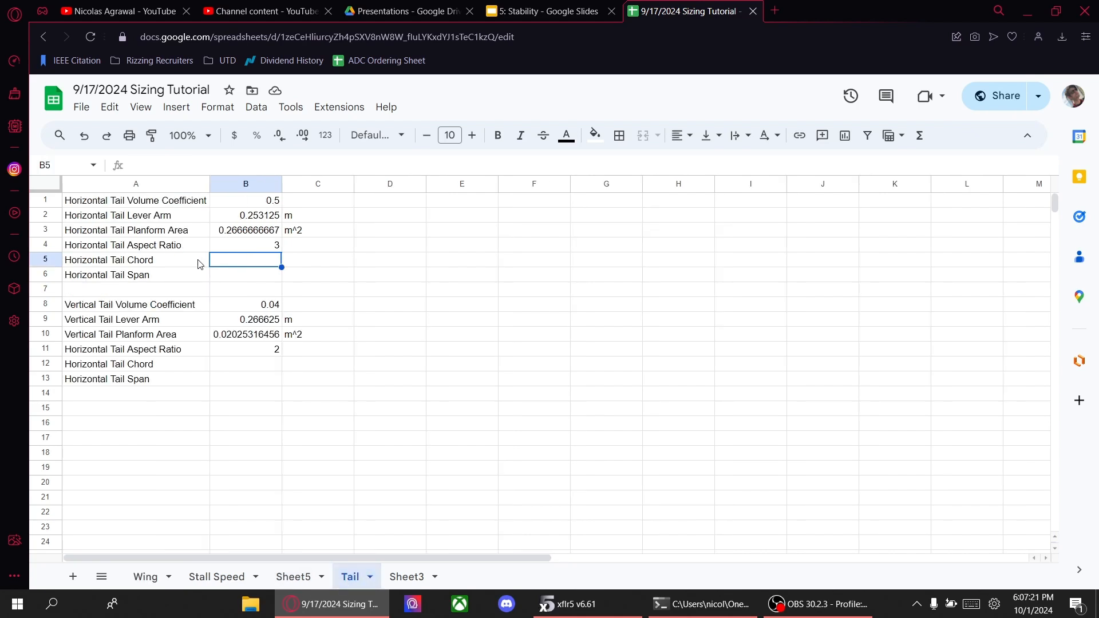
type("=SQRT(")
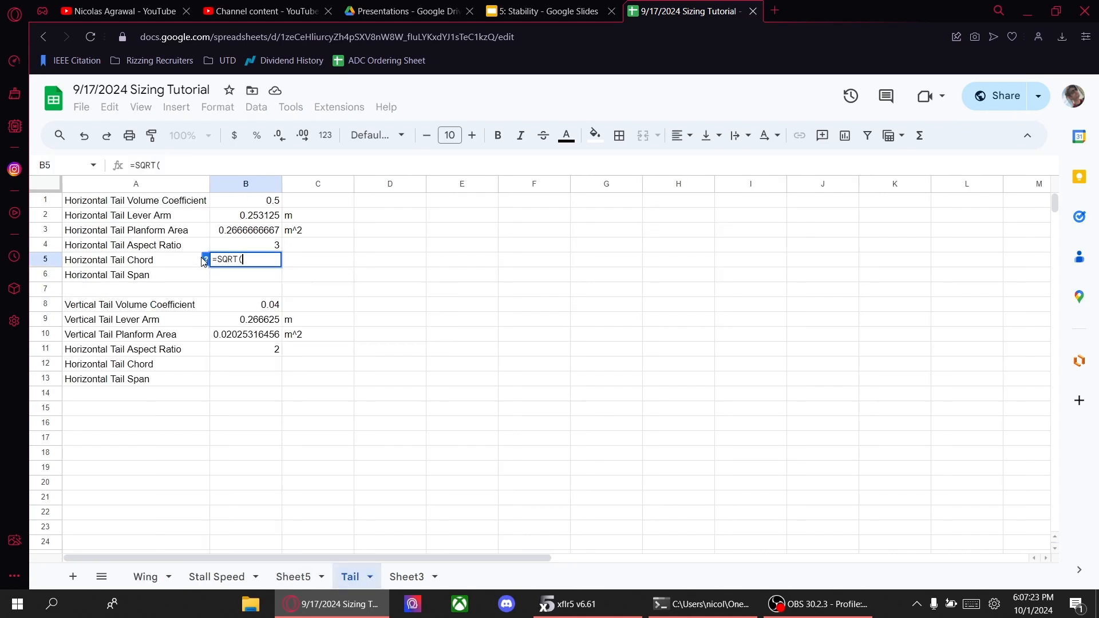
left_click(221, 235)
type("/")
left_click(225, 243)
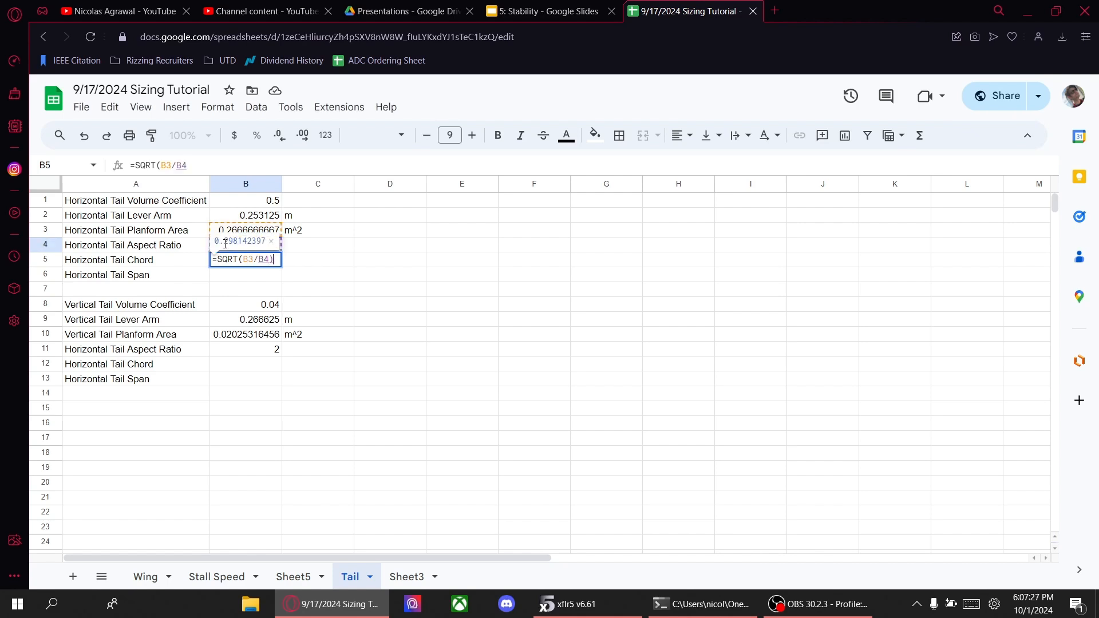
key("Return")
left_click(321, 268)
type("m")
key("Return")
- Calculate the Horizontal Tail Span in B6 as =B3/B5 and enter its unit m in C6
left_click(245, 279)
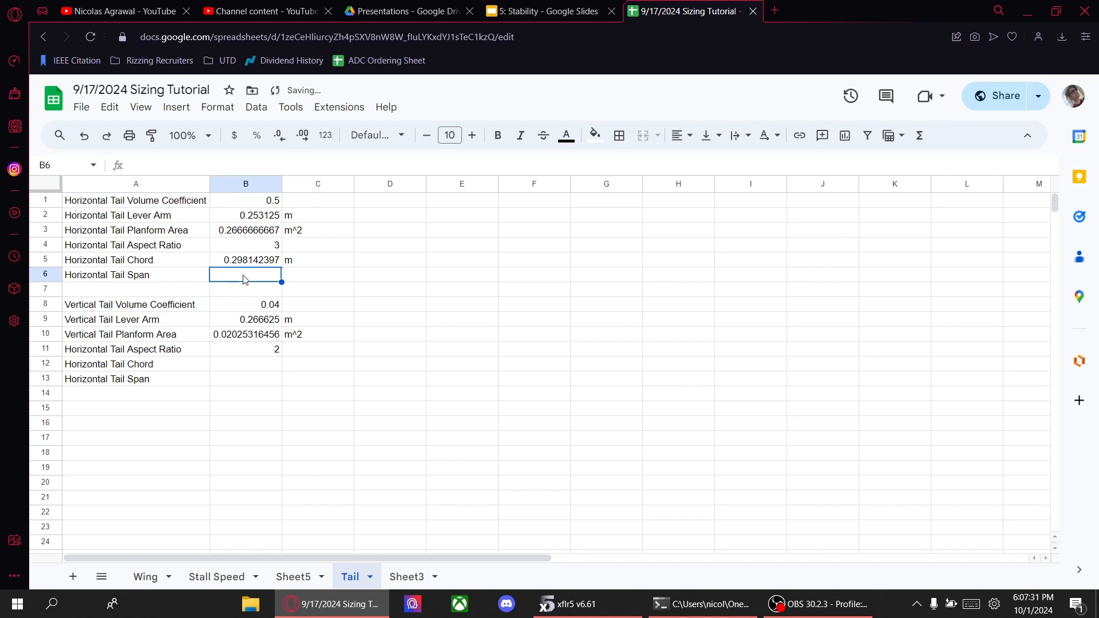
type("=")
left_click(245, 235)
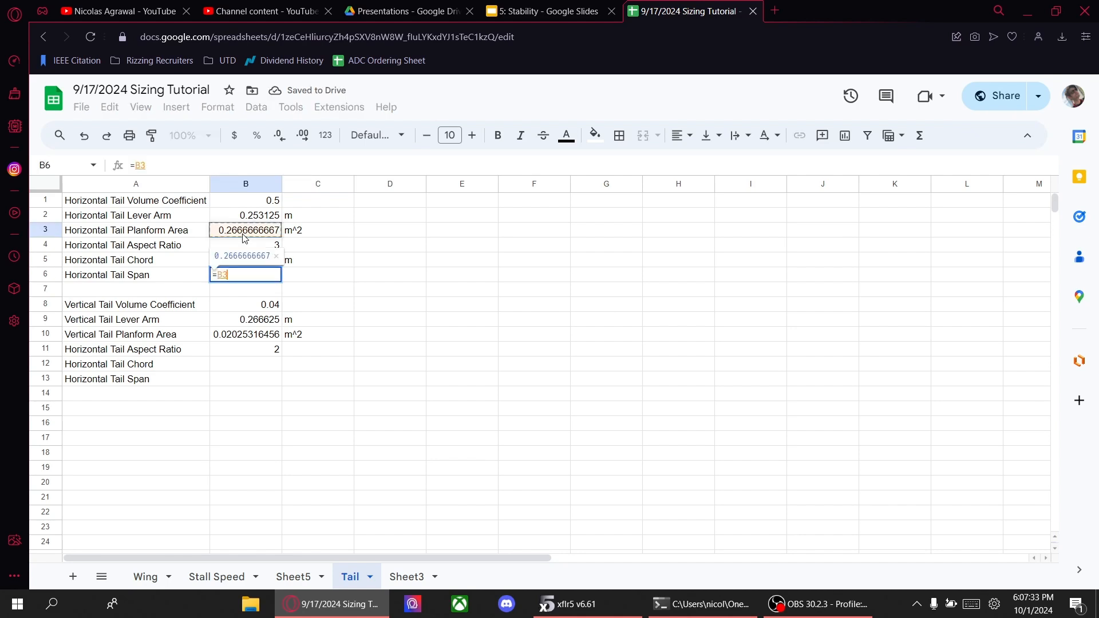
type("/")
left_click(230, 260)
key("Return")
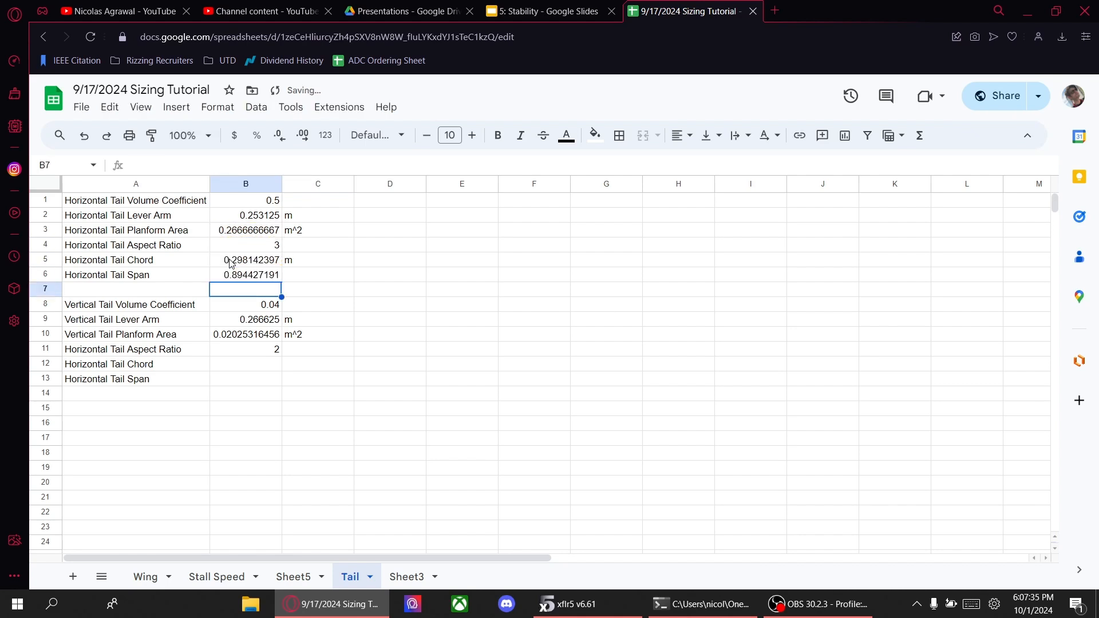
left_click(296, 279)
type("m")
key("Return")
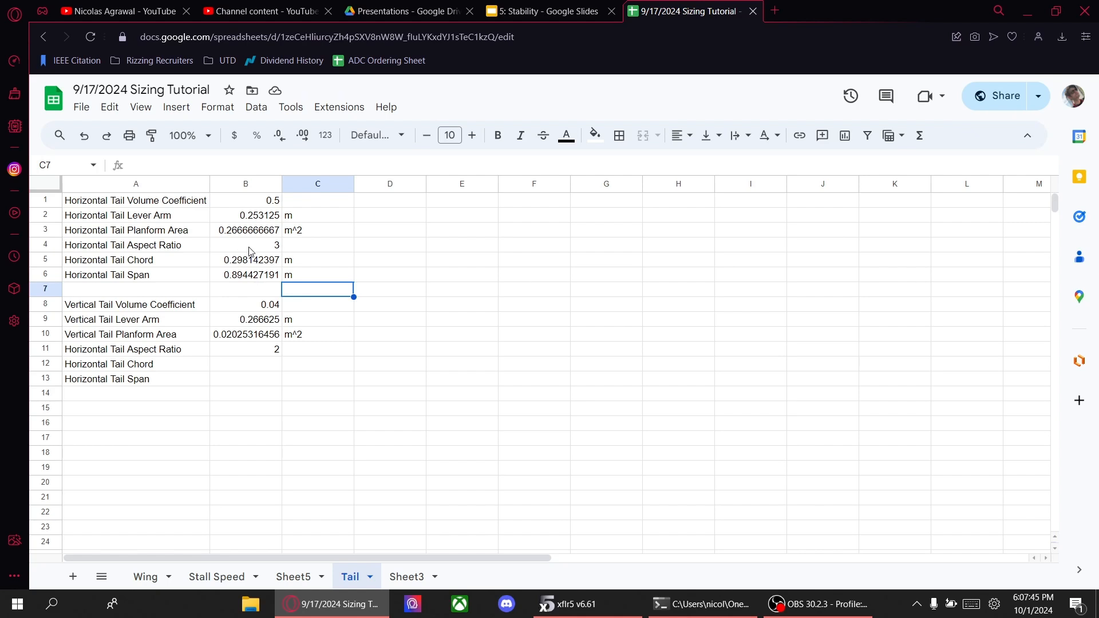
- Try a Horizontal Tail Aspect Ratio of 2 in B4 and inspect the span and planform area formulas
left_click(232, 279)
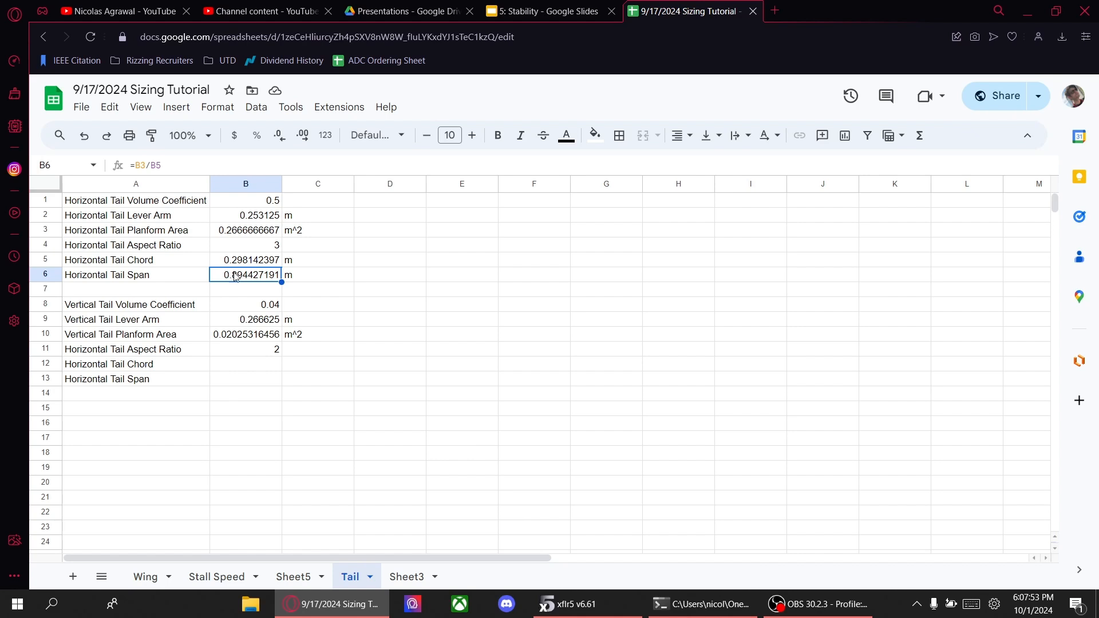
left_click(247, 249)
type("2")
key("Return")
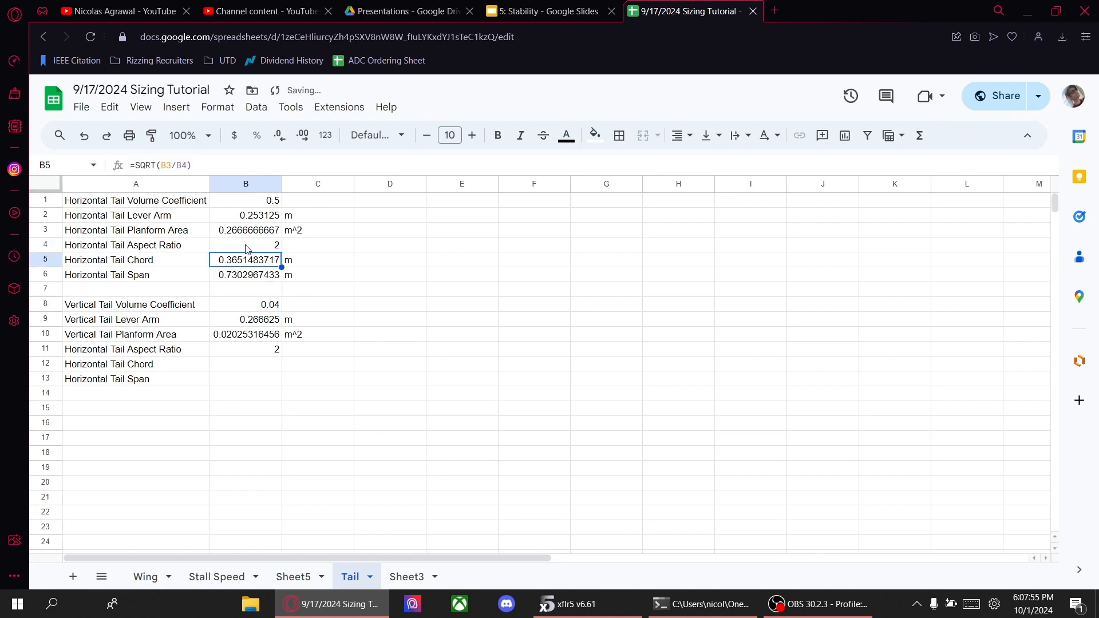
left_click(242, 278)
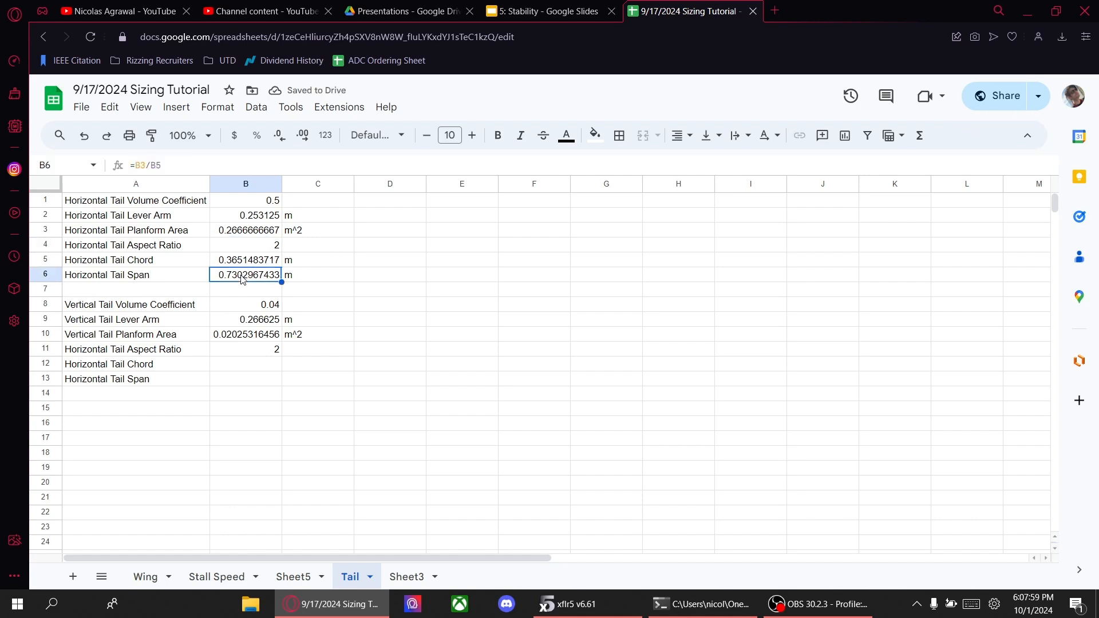
left_click(242, 234)
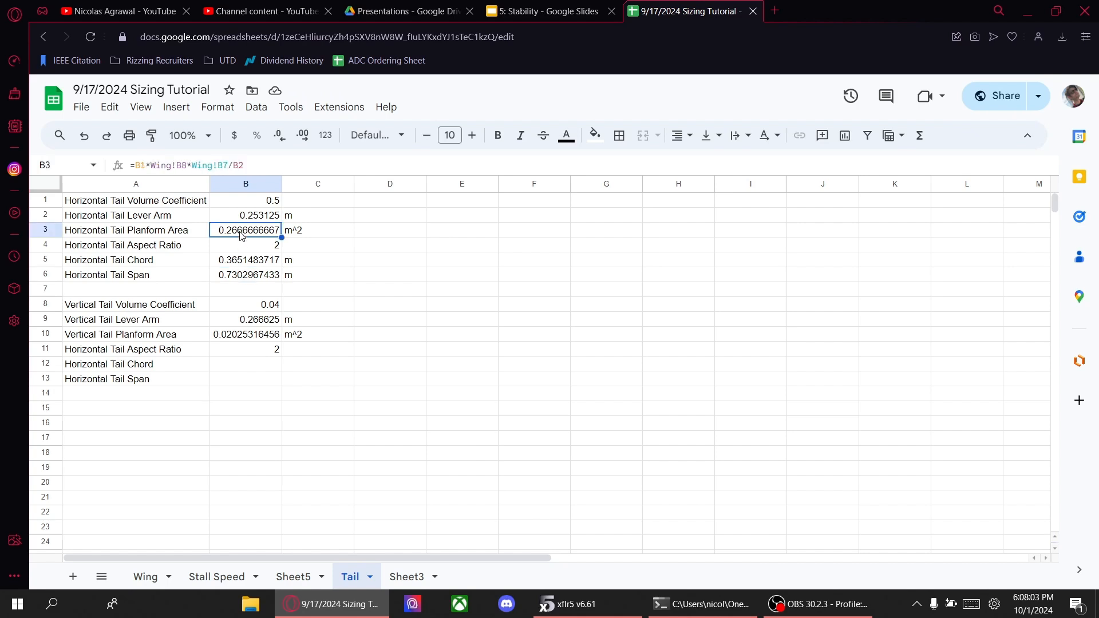
left_click(239, 277)
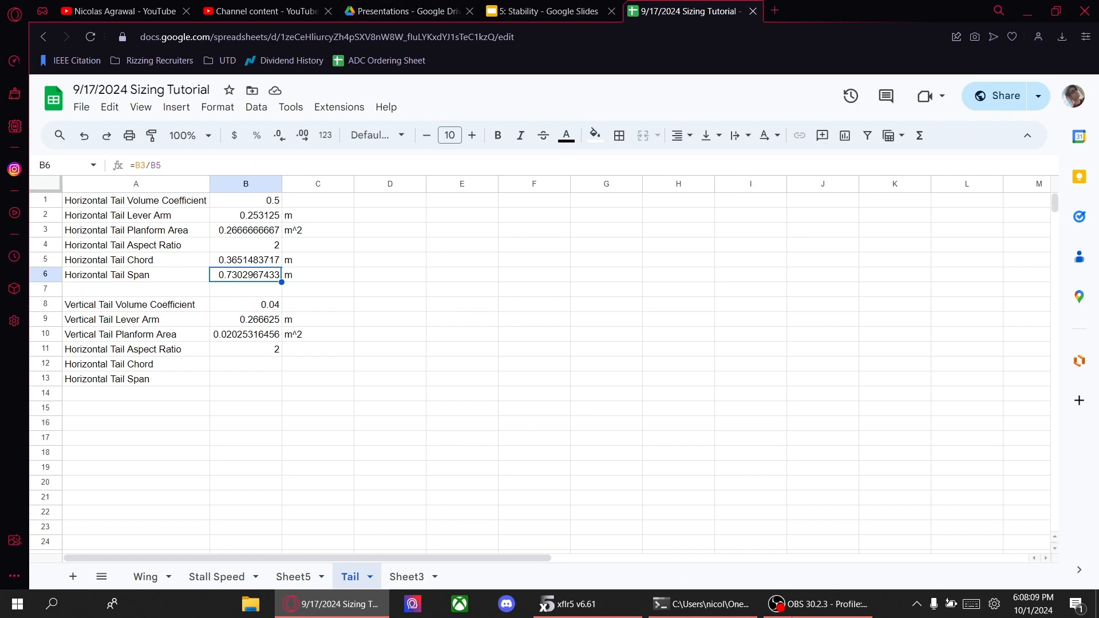
- Return to the Tail sheet and examine the horizontal tail's planform area, span and chord cells and their formulas
left_click(811, 610)
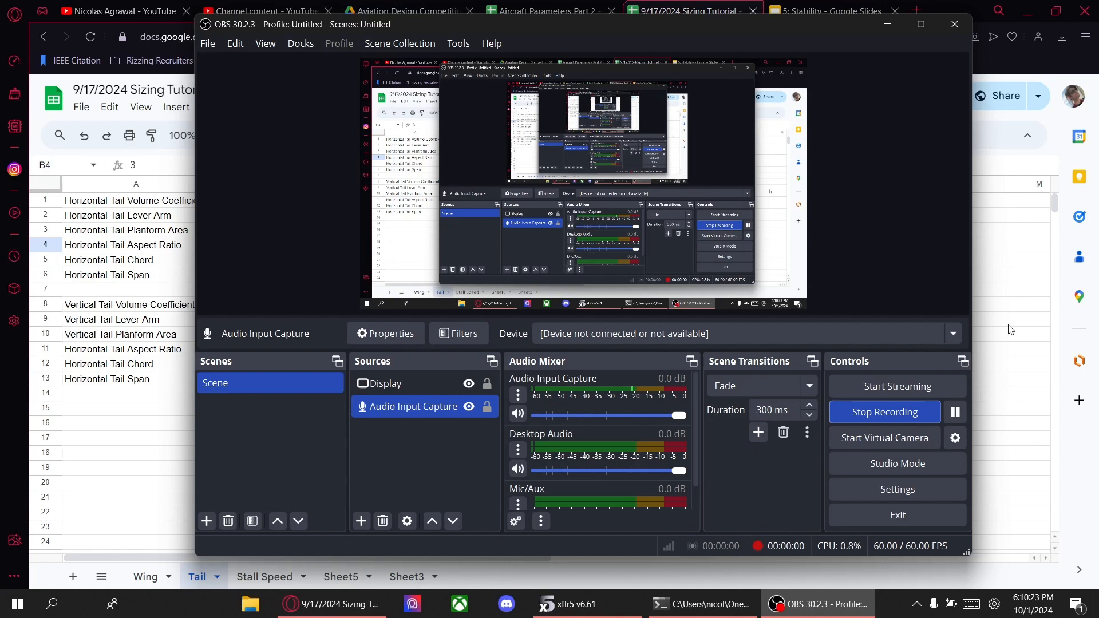
left_click(1007, 324)
left_click(468, 277)
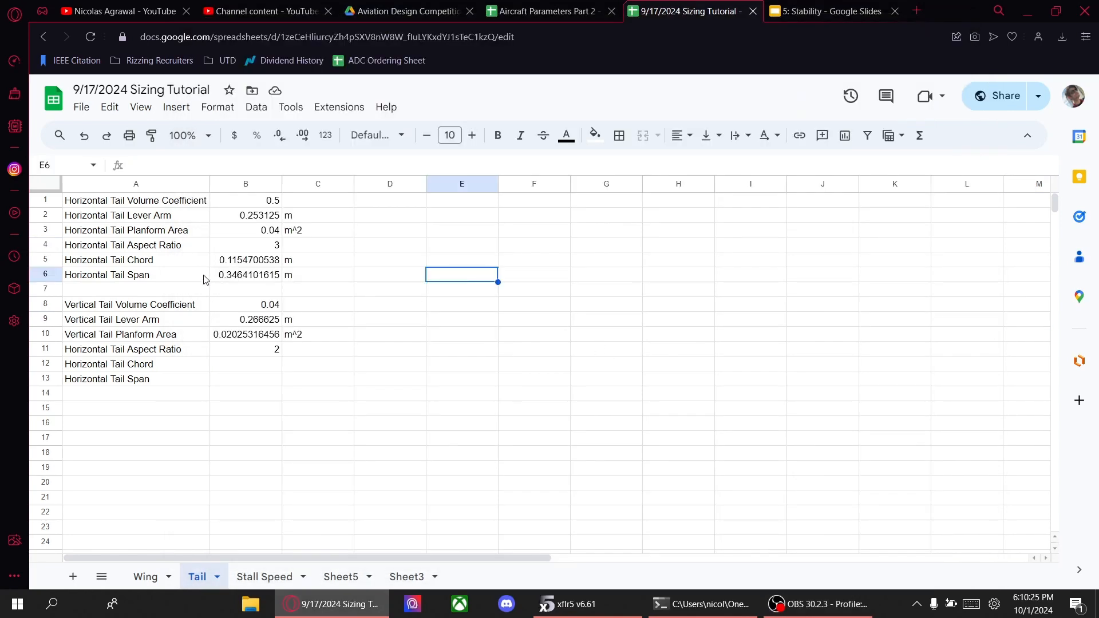
left_click_drag(145, 264, 298, 273)
left_click(298, 273)
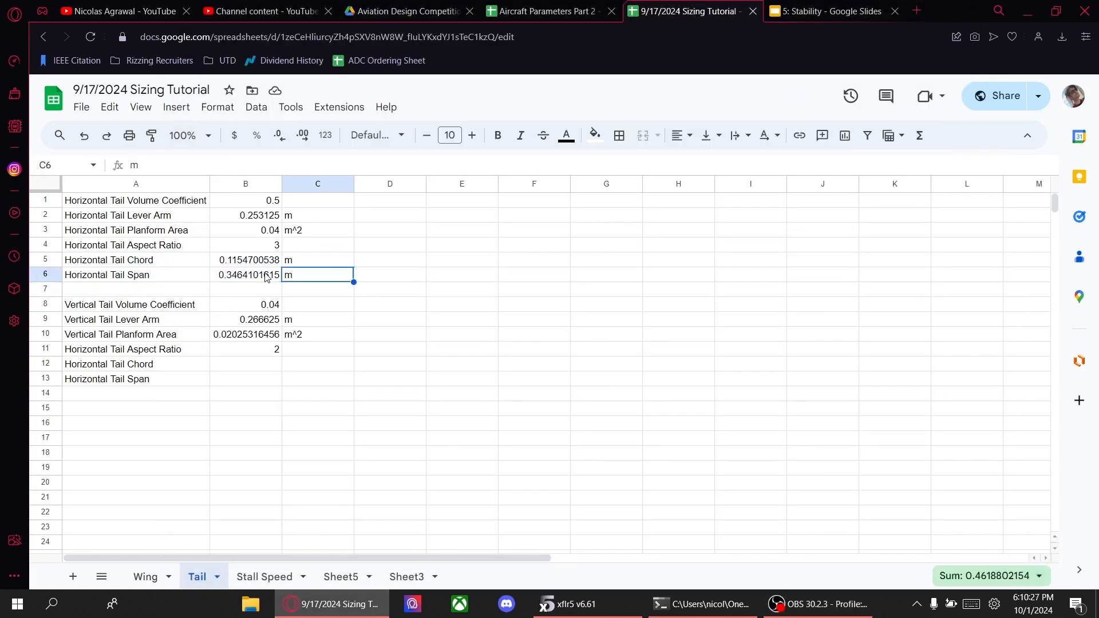
left_click(215, 273)
left_click(271, 234)
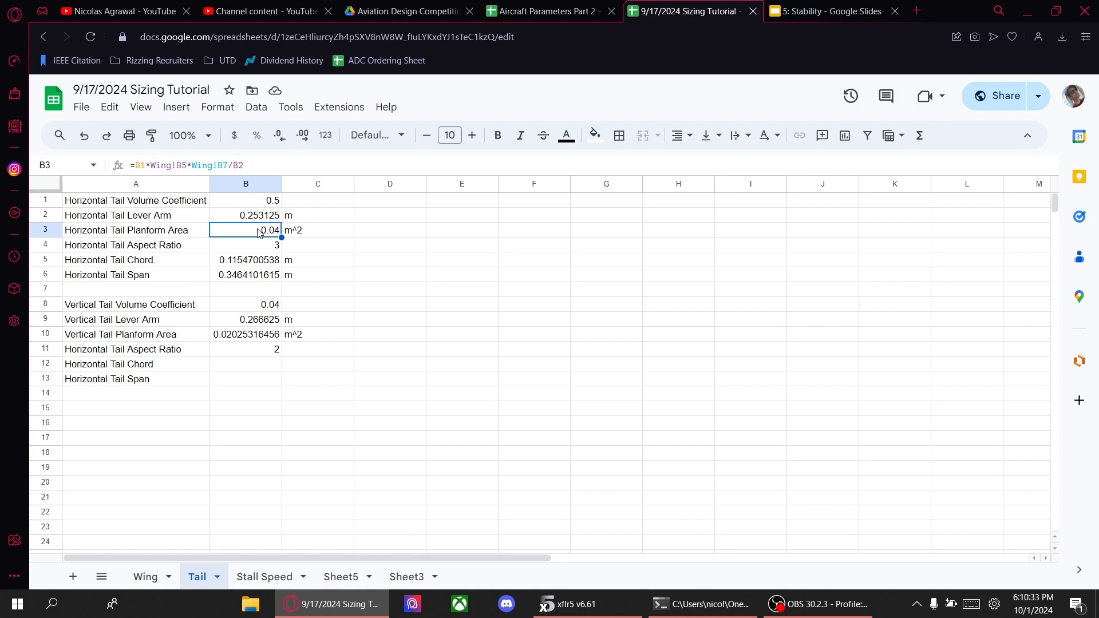
left_click_drag(154, 278, 297, 281)
left_click(249, 277)
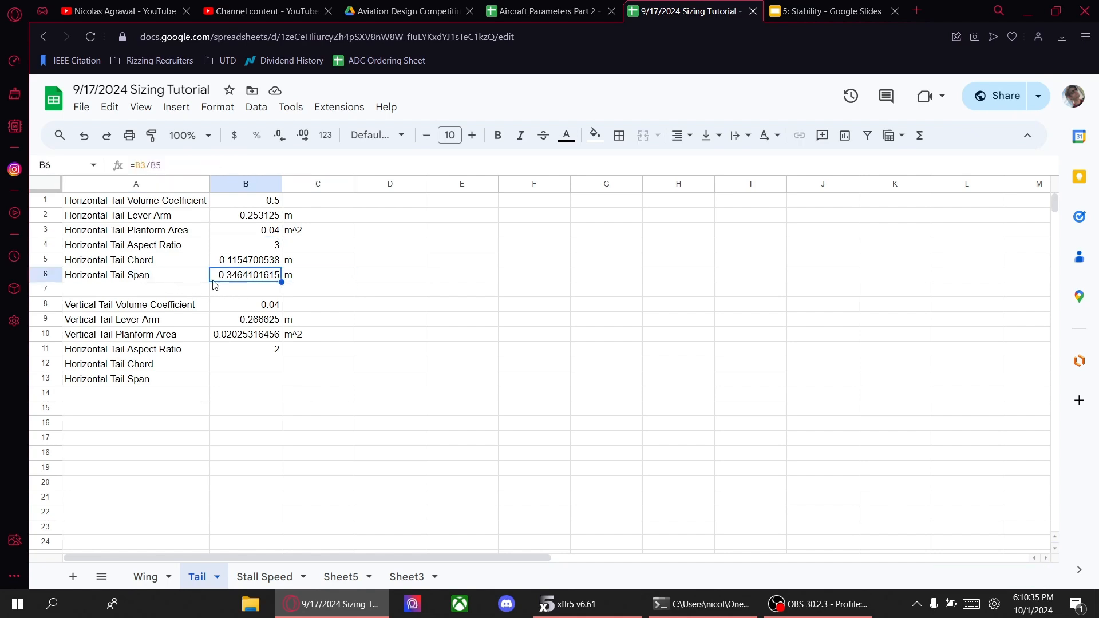
left_click(236, 263)
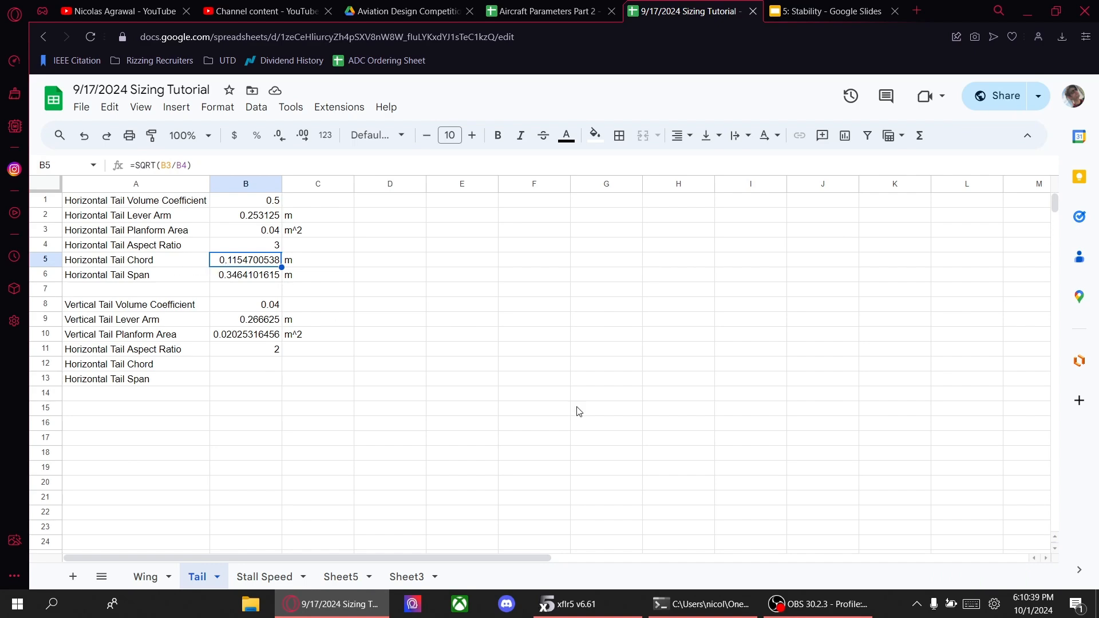
- Switch to xflr5 and set the y position of the wing's second section to 0.175 m
left_click(819, 604)
left_click(567, 604)
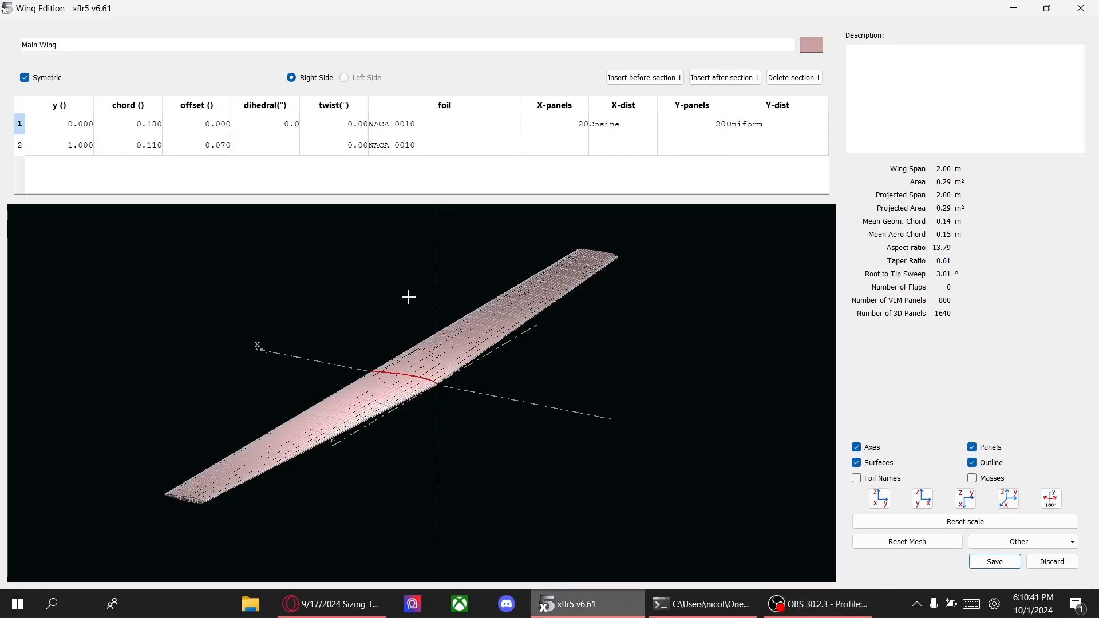
left_click_drag(184, 233, 233, 294)
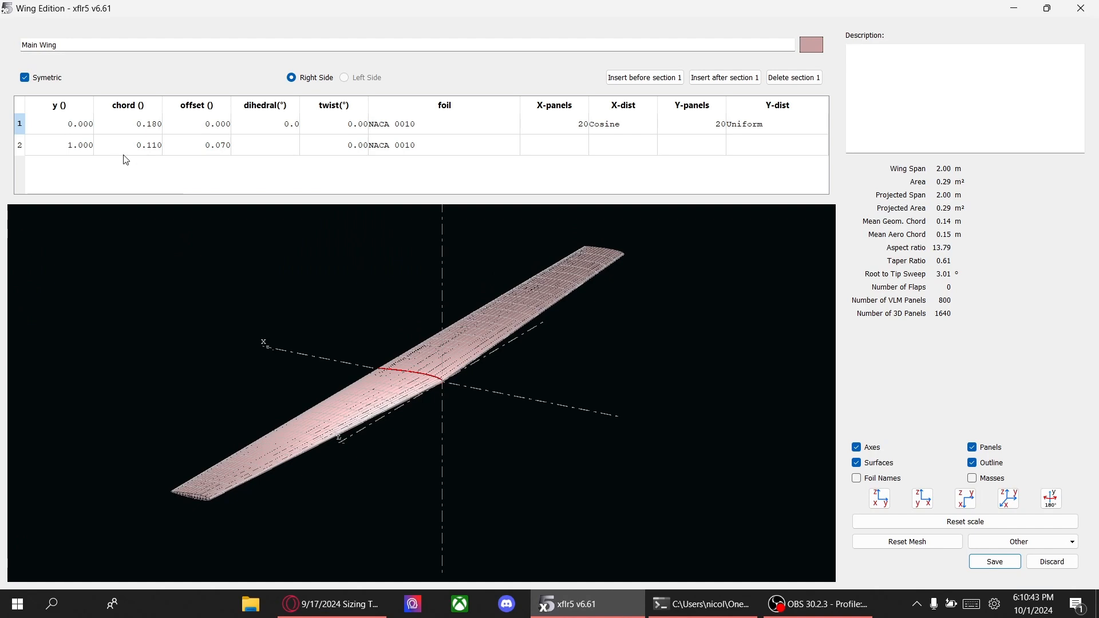
double_click(70, 129)
left_click(67, 136)
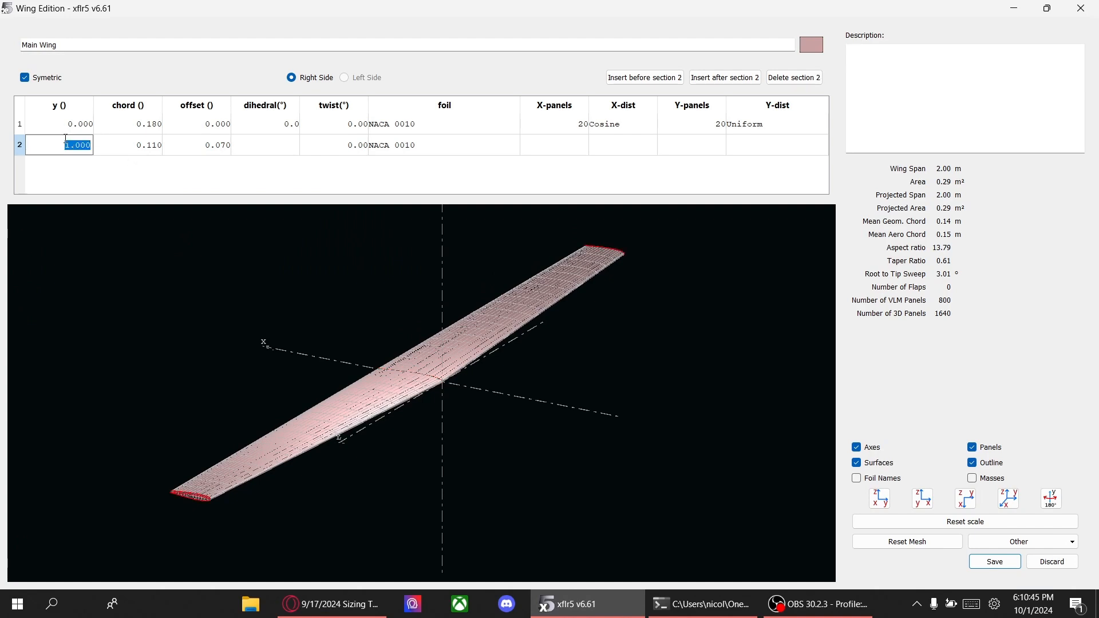
type("0.165")
key("Return")
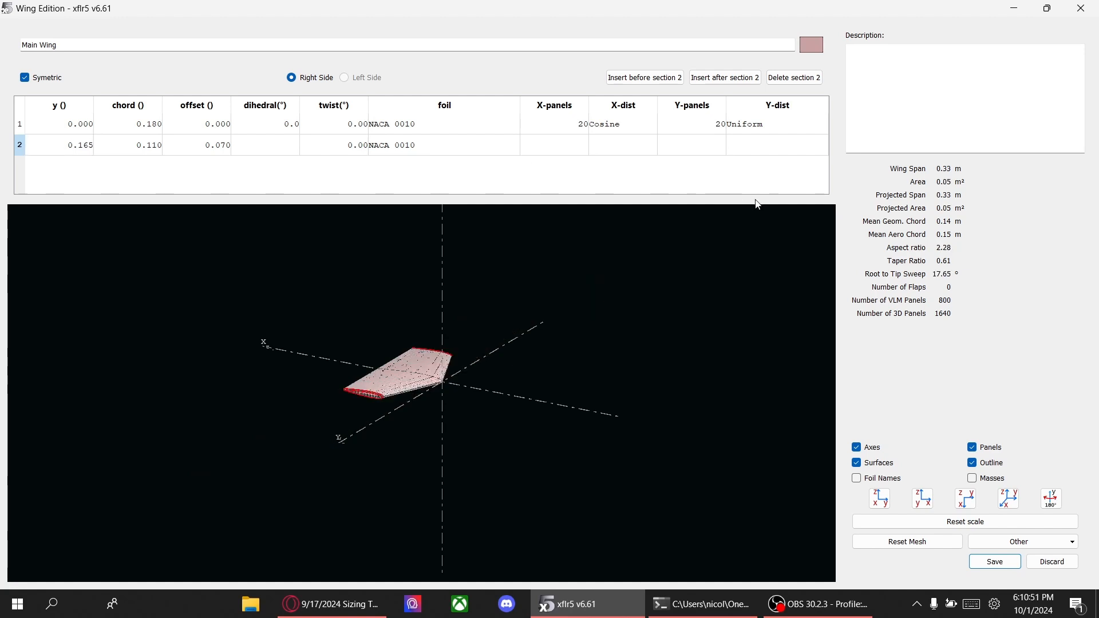
double_click(51, 148)
type("0.7")
key("Return")
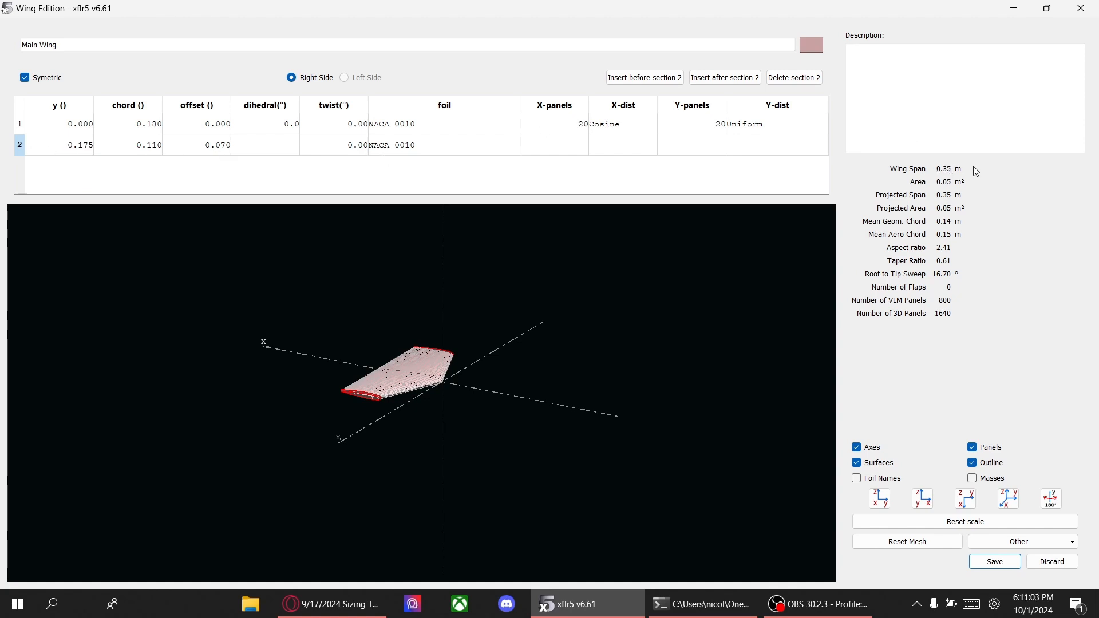
- Set the chord of both the root and tip sections to 0.12 m
left_click(144, 143)
double_click(146, 123)
type("0.12")
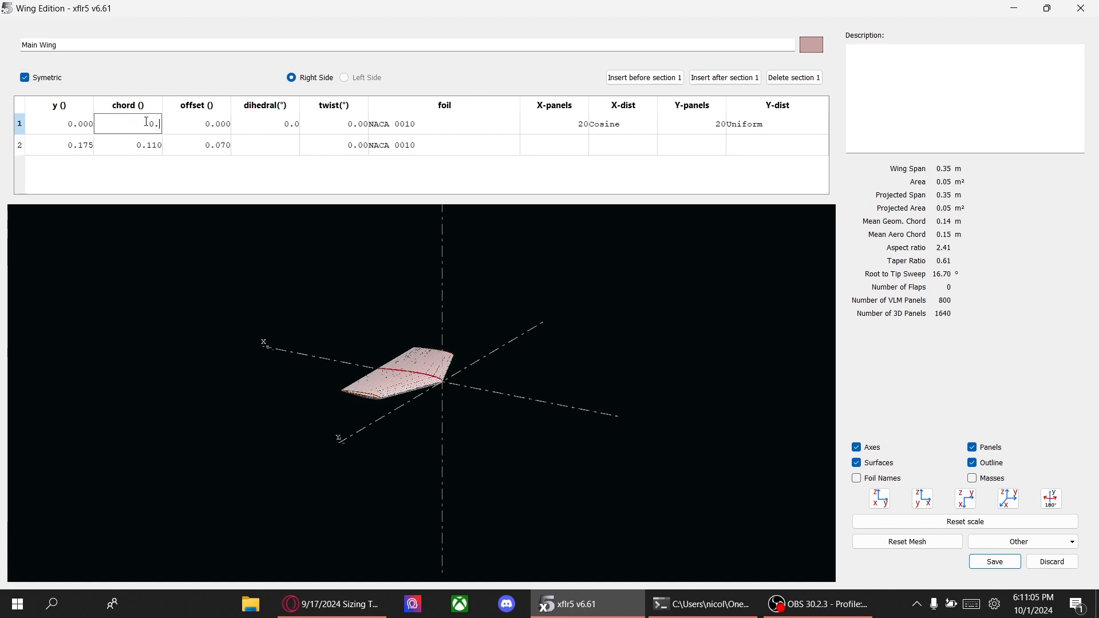
key("Return")
double_click(143, 152)
type("0.12")
key("Return")
- Set the tip section's offset to 0 and inspect the resulting rectangular tail surface
double_click(222, 147)
type("0")
key("Return")
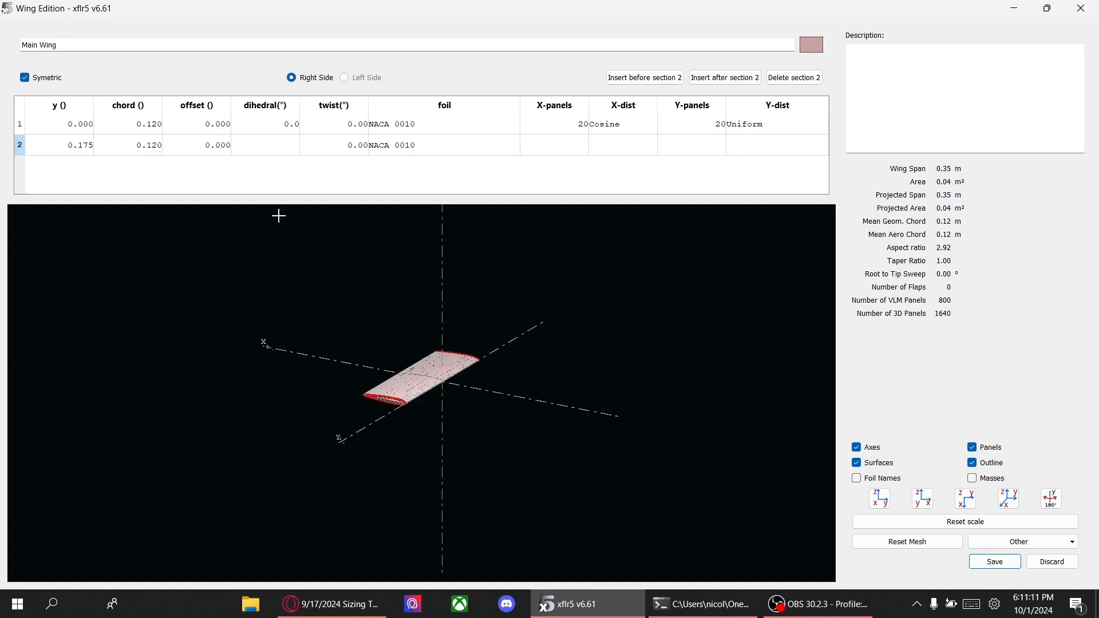
mouse_move(263, 356)
left_mouse_down()
mouse_move(275, 368)
mouse_move(210, 296)
mouse_move(153, 286)
mouse_move(162, 319)
mouse_move(214, 309)
mouse_move(259, 363)
mouse_move(278, 340)
left_mouse_up()
double_click(274, 131)
key("Return")
left_click_drag(506, 371, 545, 362)
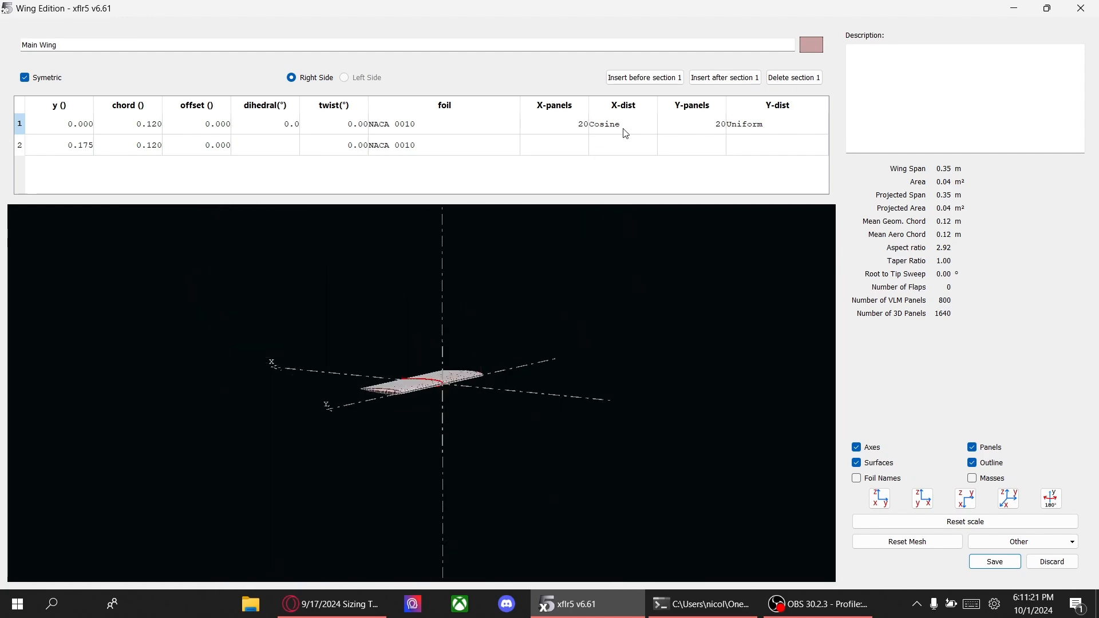
- Save the edited wing definition and the plane that contains it
left_click(996, 562)
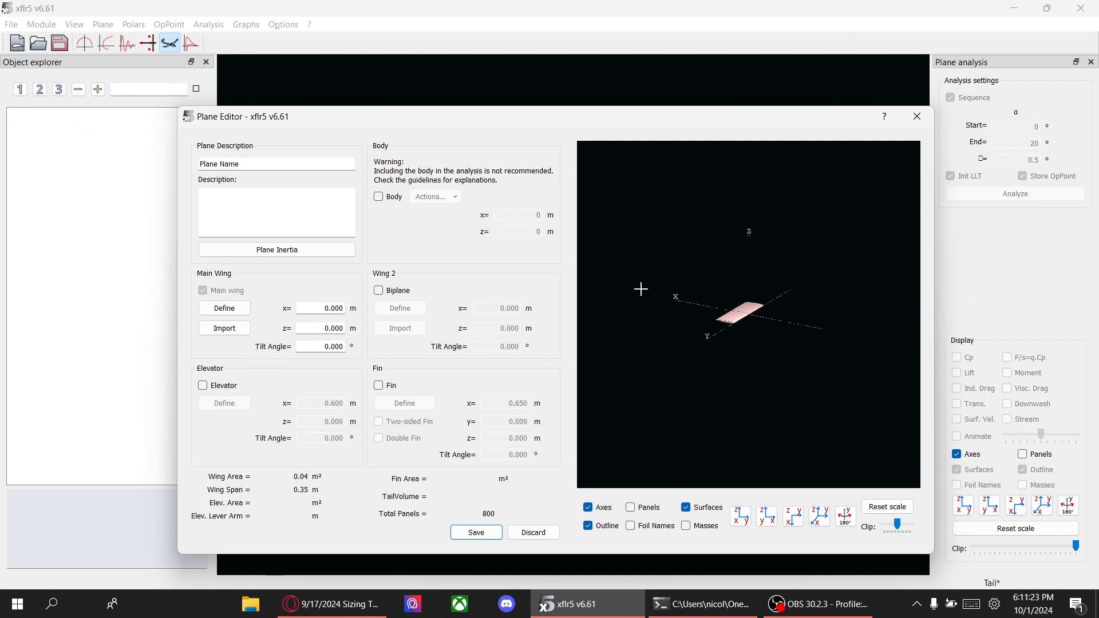
left_click(489, 534)
right_click(79, 118)
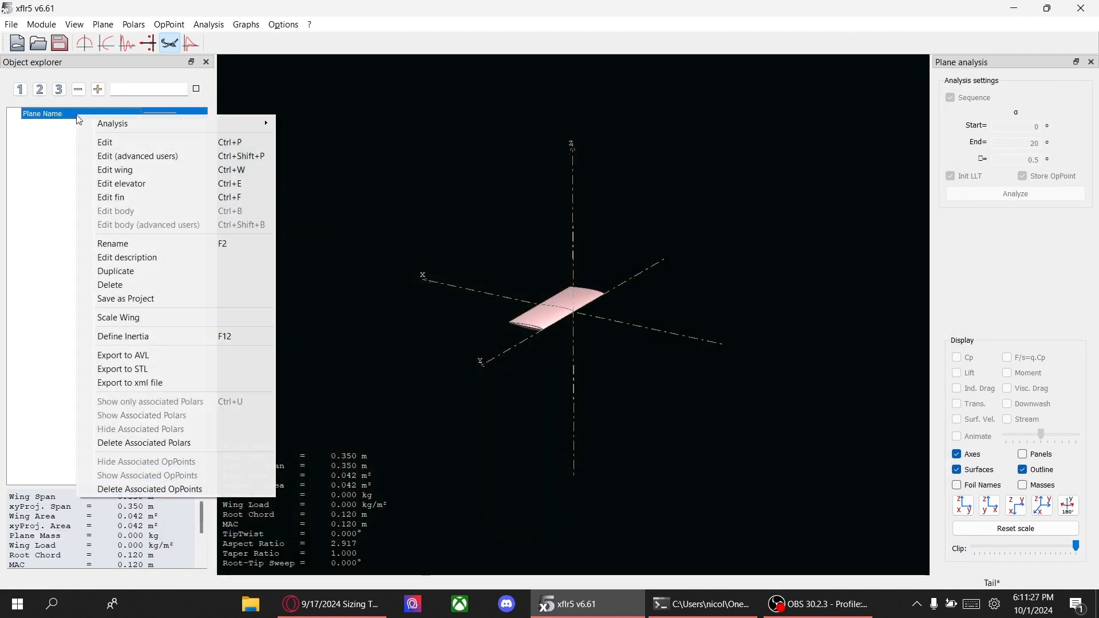
left_click(110, 141)
key("Escape")
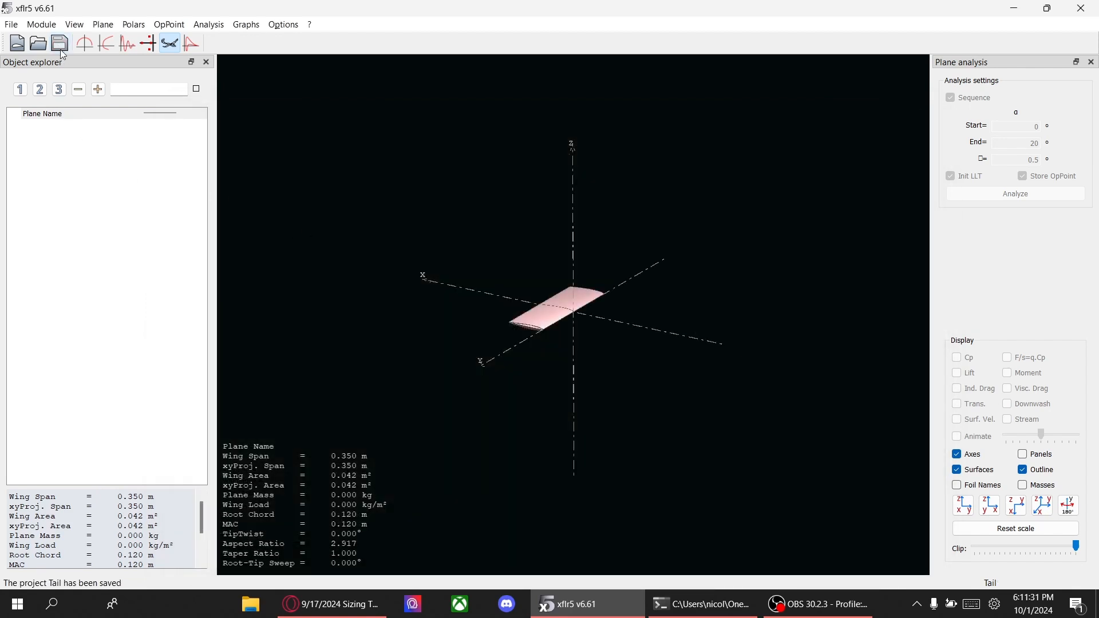
- Rename the plane as Tail and save the project
right_click(60, 113)
left_click(101, 246)
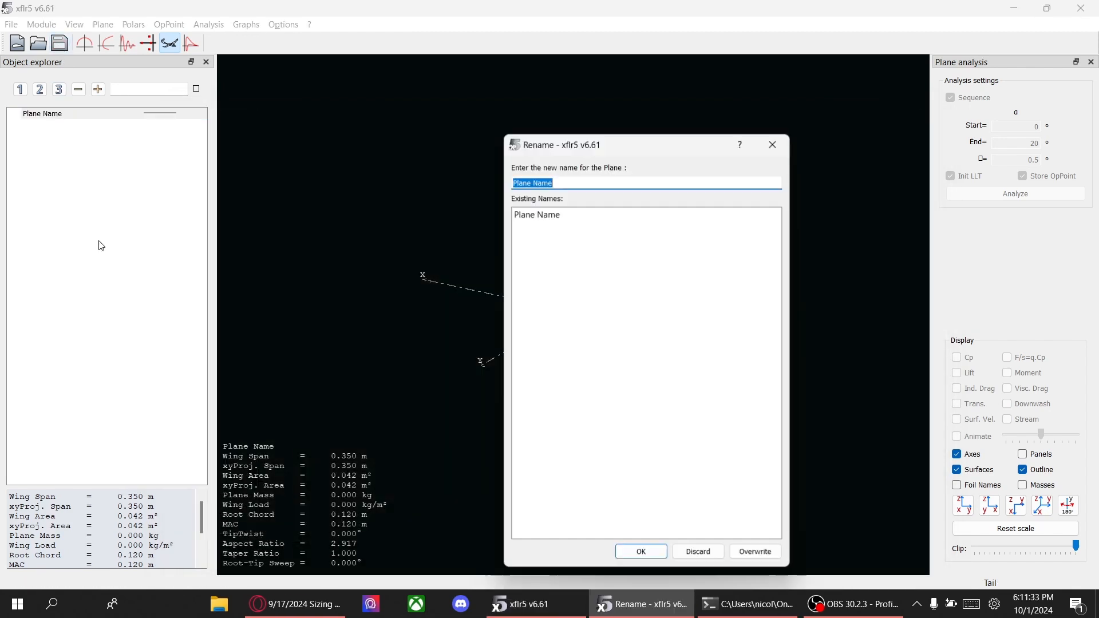
type("Tail")
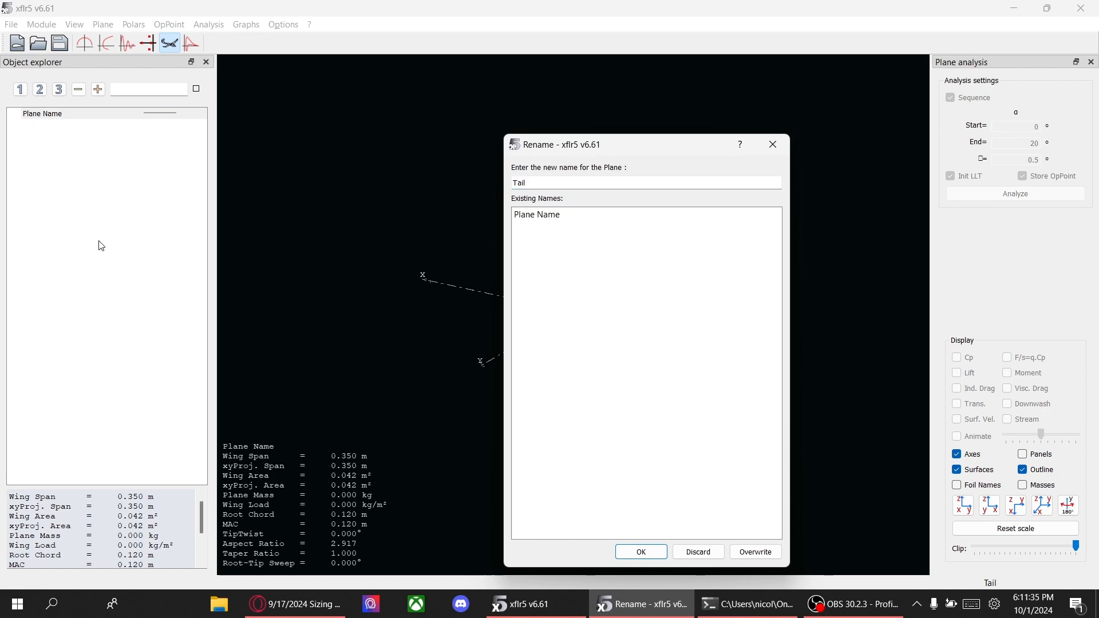
left_click(643, 551)
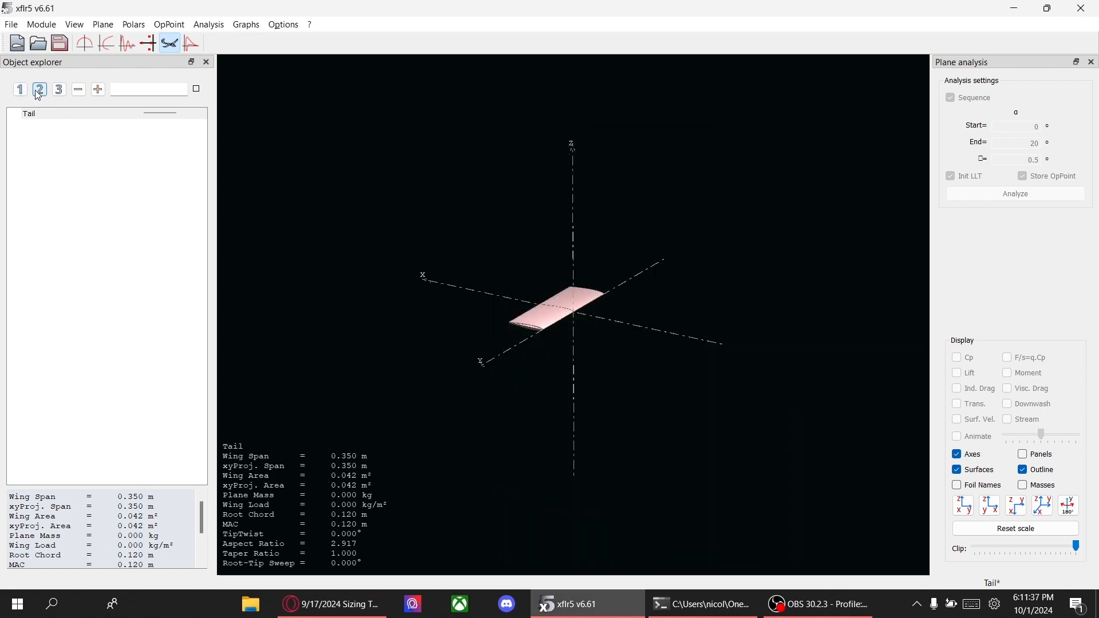
left_click(66, 118)
left_click(59, 43)
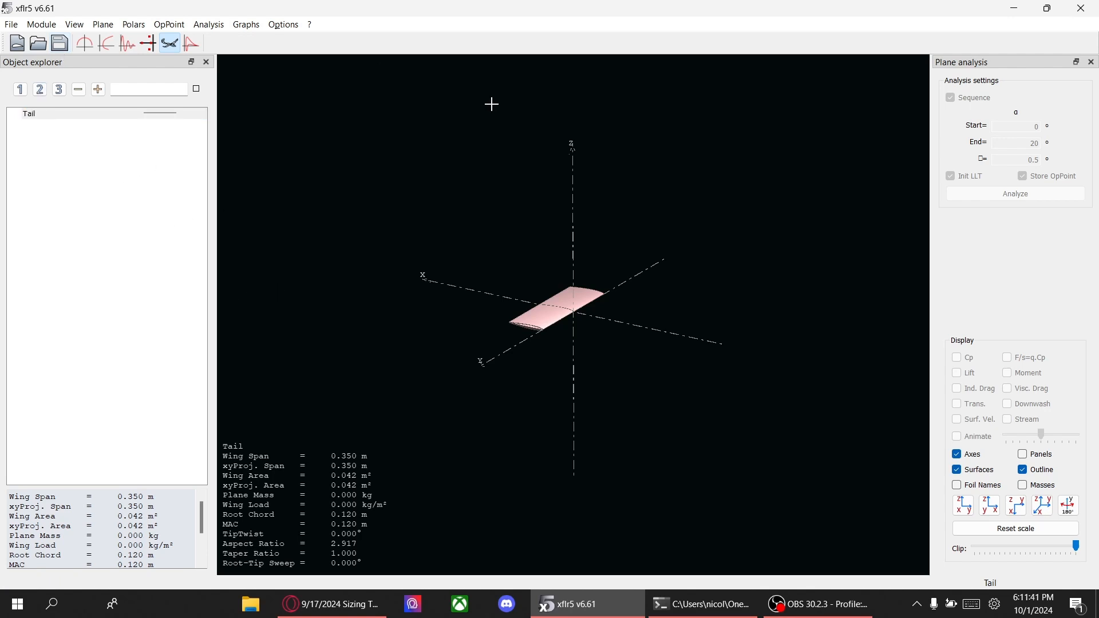
- Define a Type 1 fixed-speed VLM2 analysis at 7.3 m/s for the tail, reviewing its remaining settings and keeping the defaults
left_click(220, 25)
left_click(229, 38)
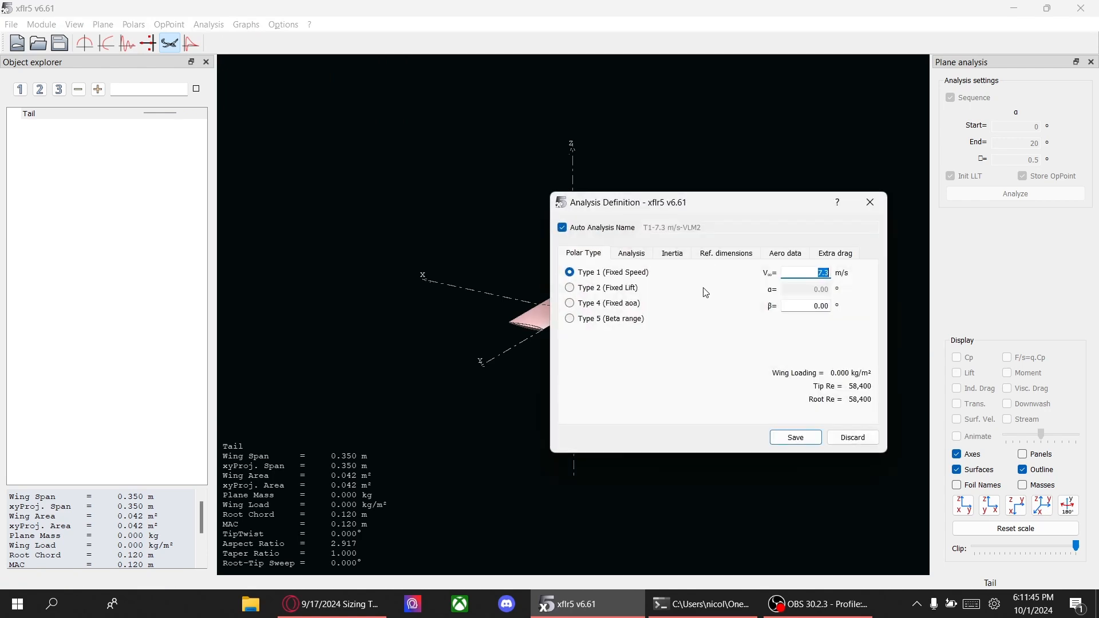
left_click(635, 253)
left_click(674, 254)
left_click(715, 255)
left_click(783, 253)
left_click(824, 255)
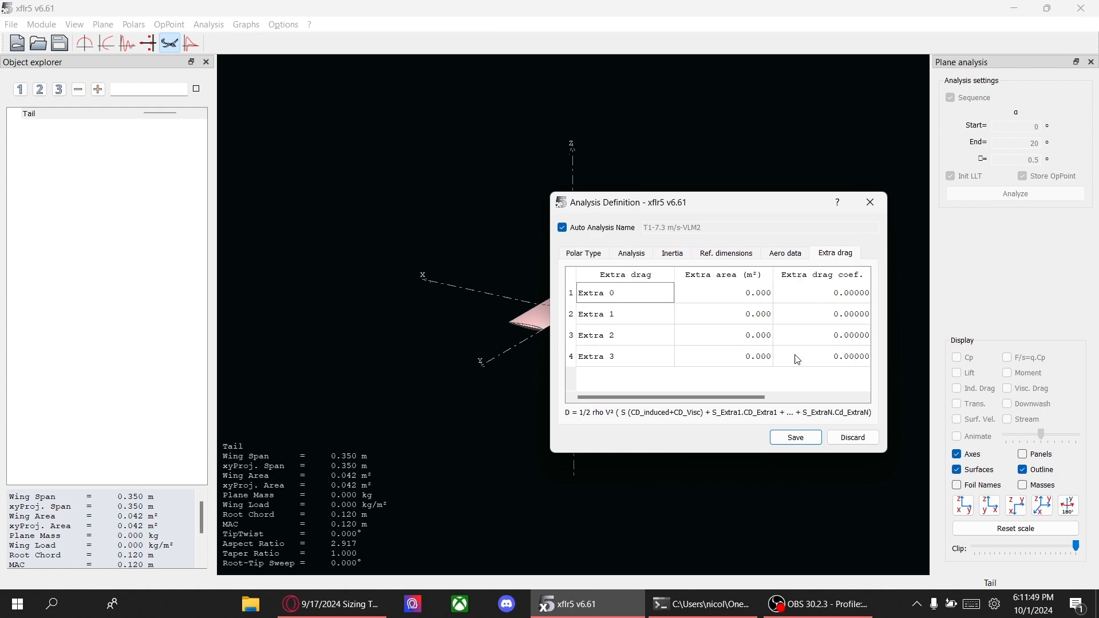
left_click(796, 437)
- Analyze the tail from 0° to 20° in 0.5° steps, display its polar graphs and save the project
left_click(957, 196)
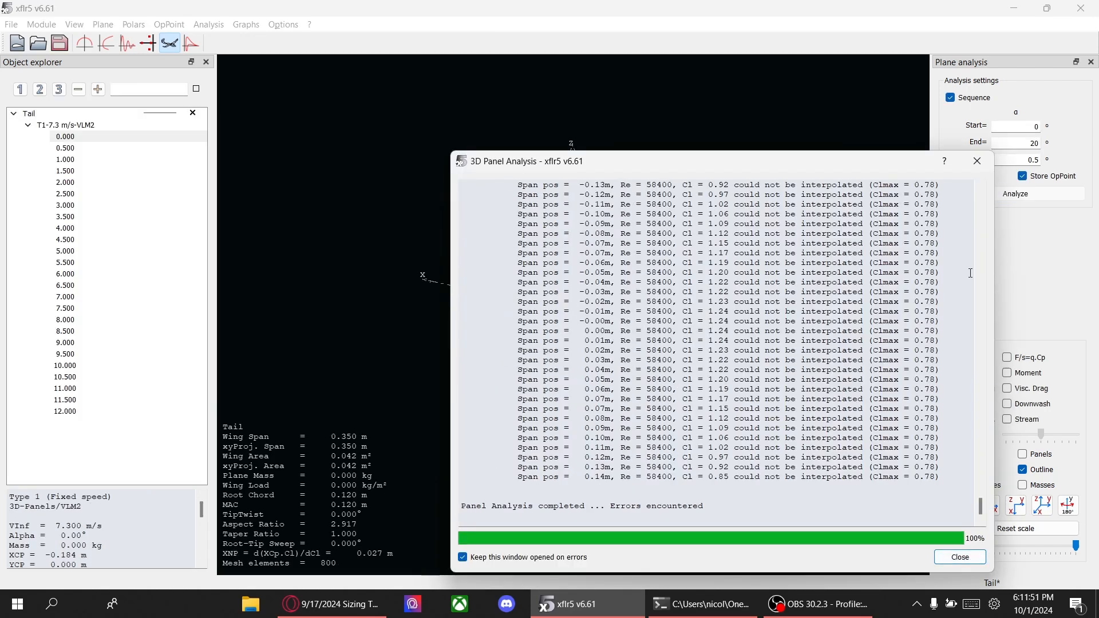
left_click(967, 556)
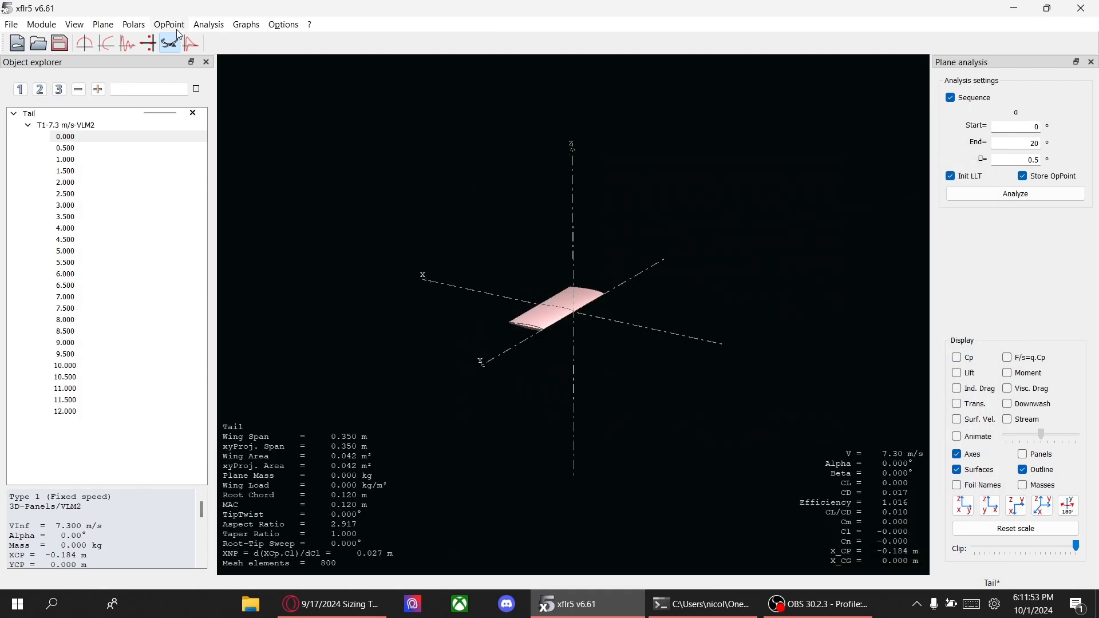
left_click(106, 46)
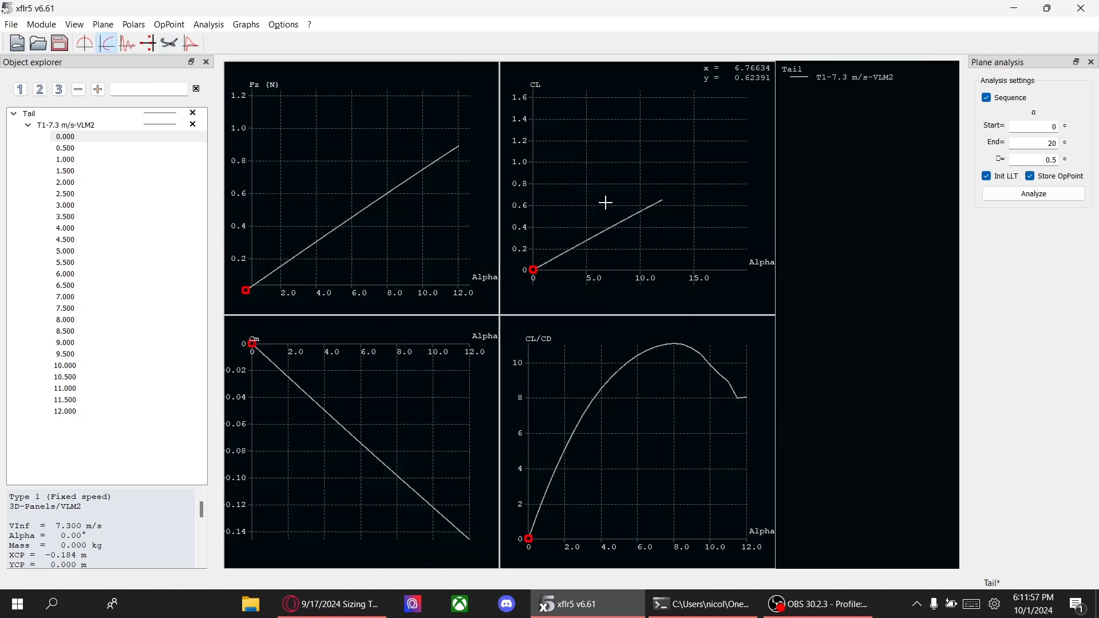
left_click(60, 43)
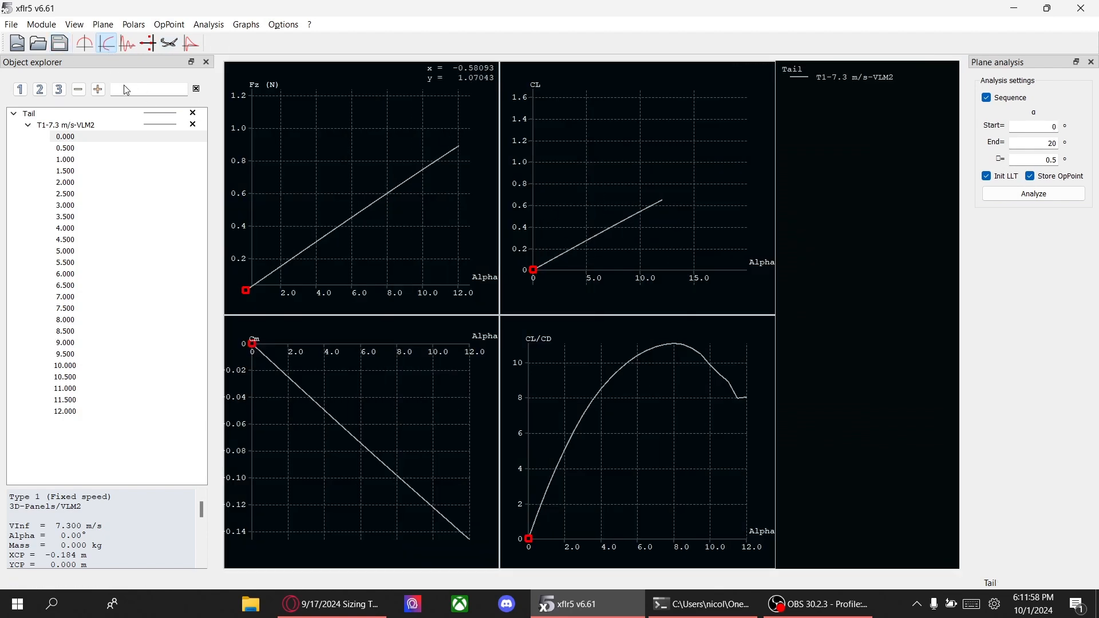
left_click(784, 608)
left_click(893, 412)
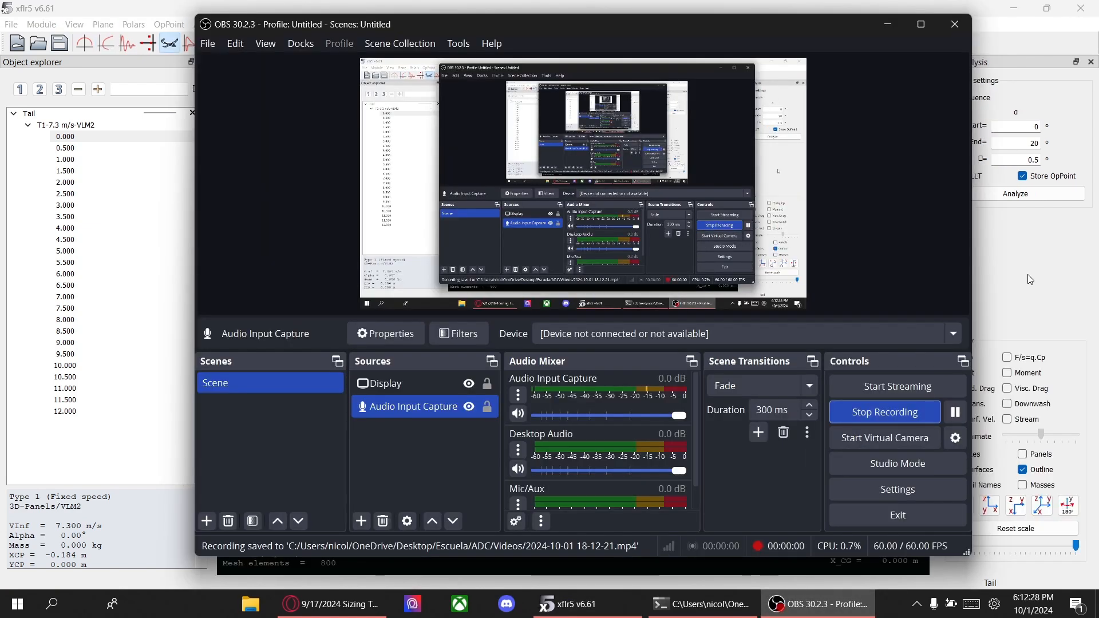
left_click(1030, 280)
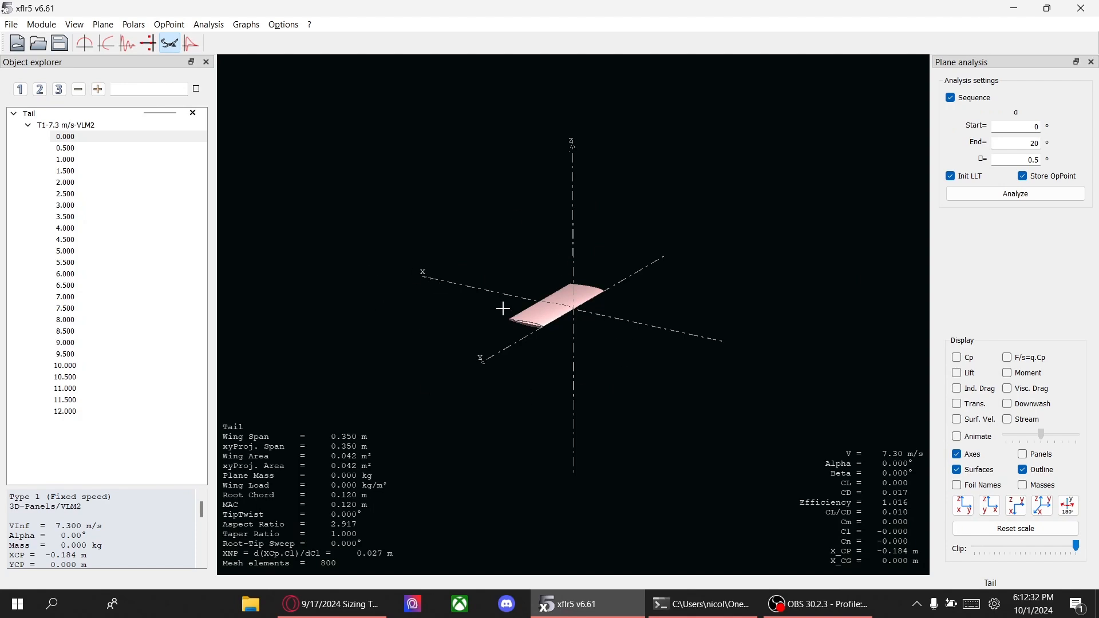
- Switch to the 5: Stability presentation and review the Finding Wing Position (h) equations in full screen
left_click(12, 24)
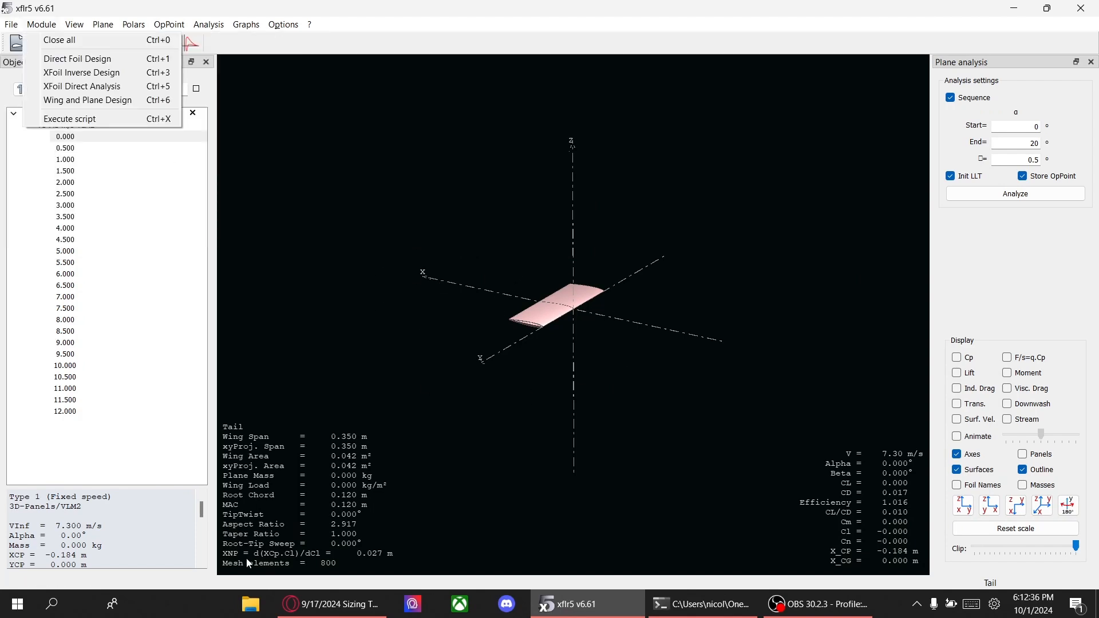
left_click(330, 604)
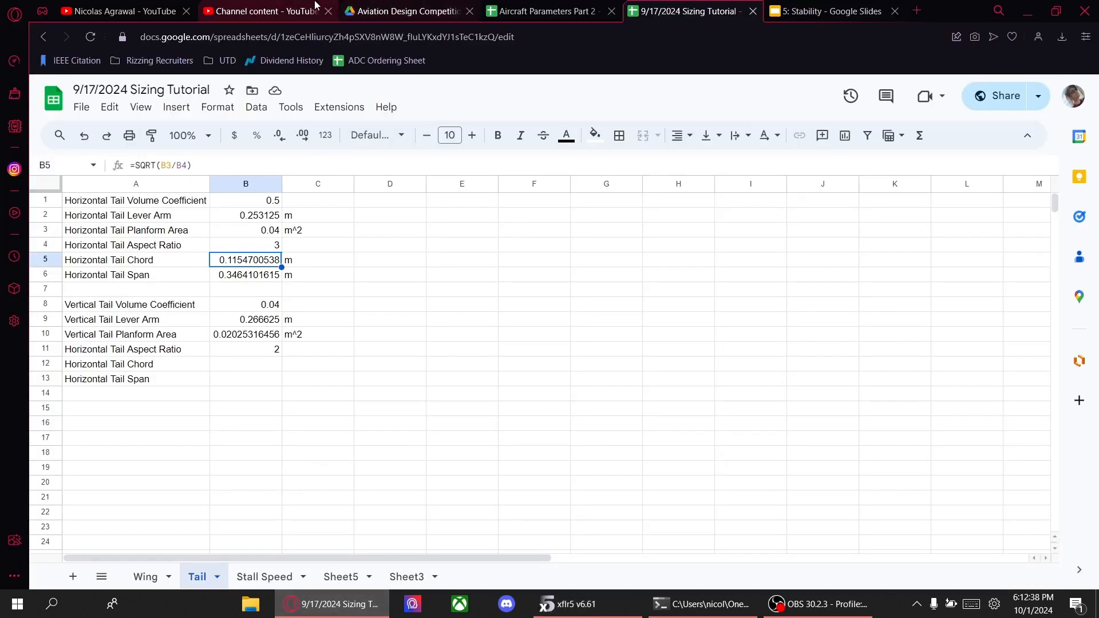
left_click(830, 10)
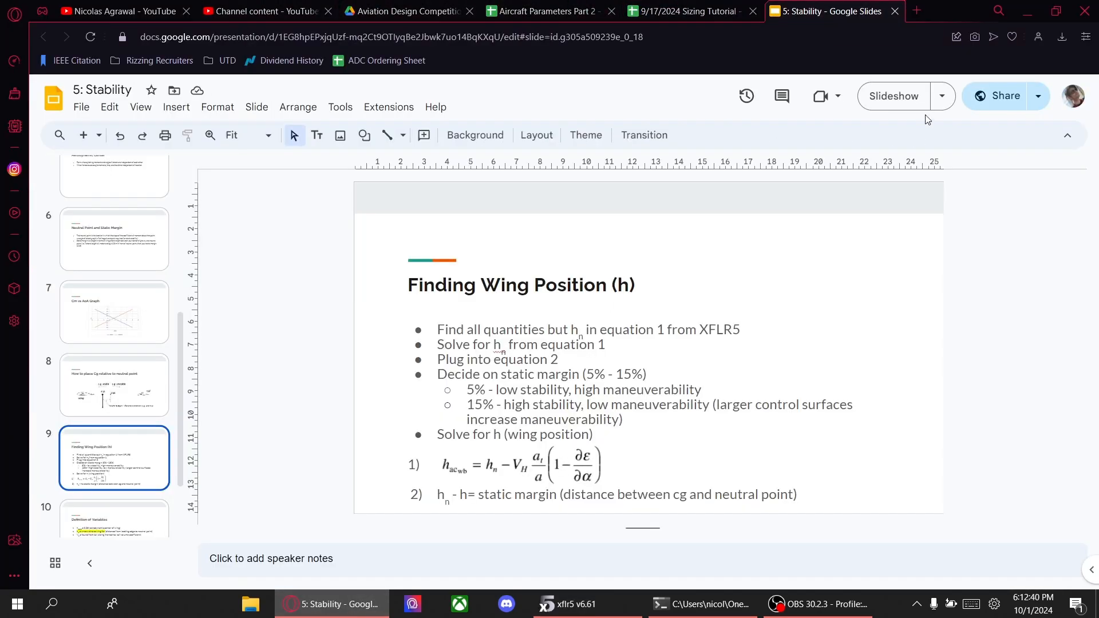
left_click(899, 96)
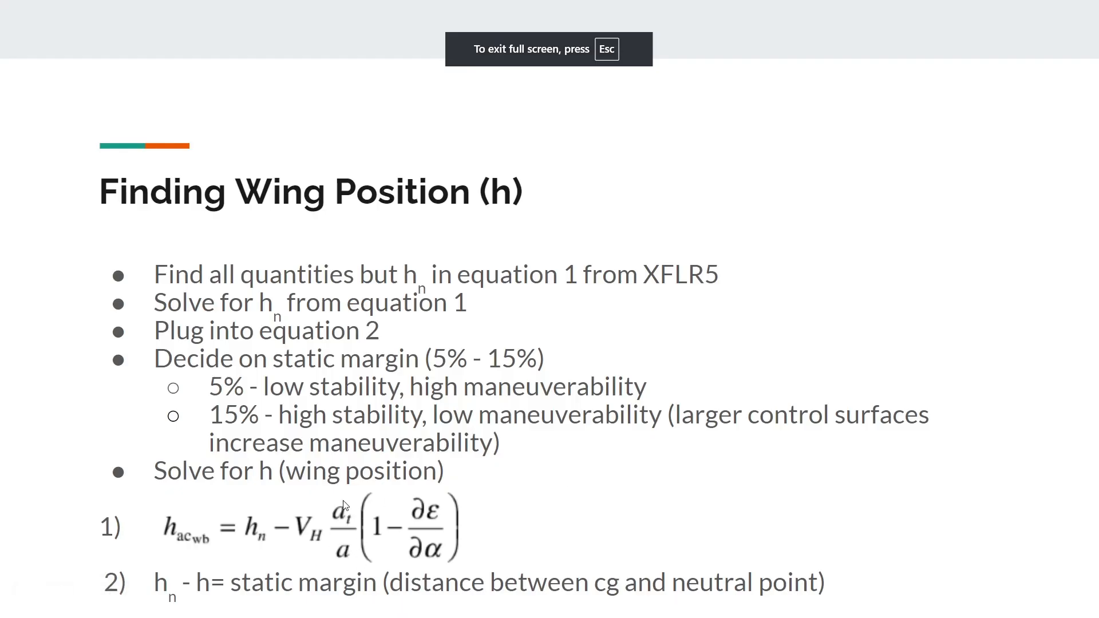
key("Escape")
- Return to xflr5 and examine the tail's polar graphs at the 3.000° operating point
left_click(815, 604)
left_click(594, 604)
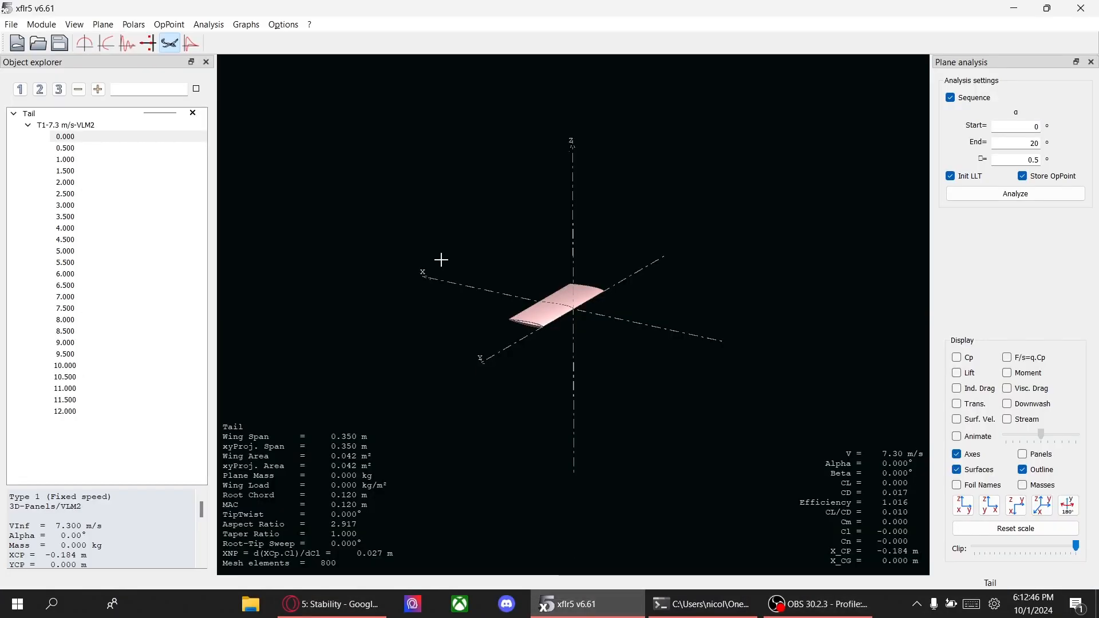
left_click(104, 45)
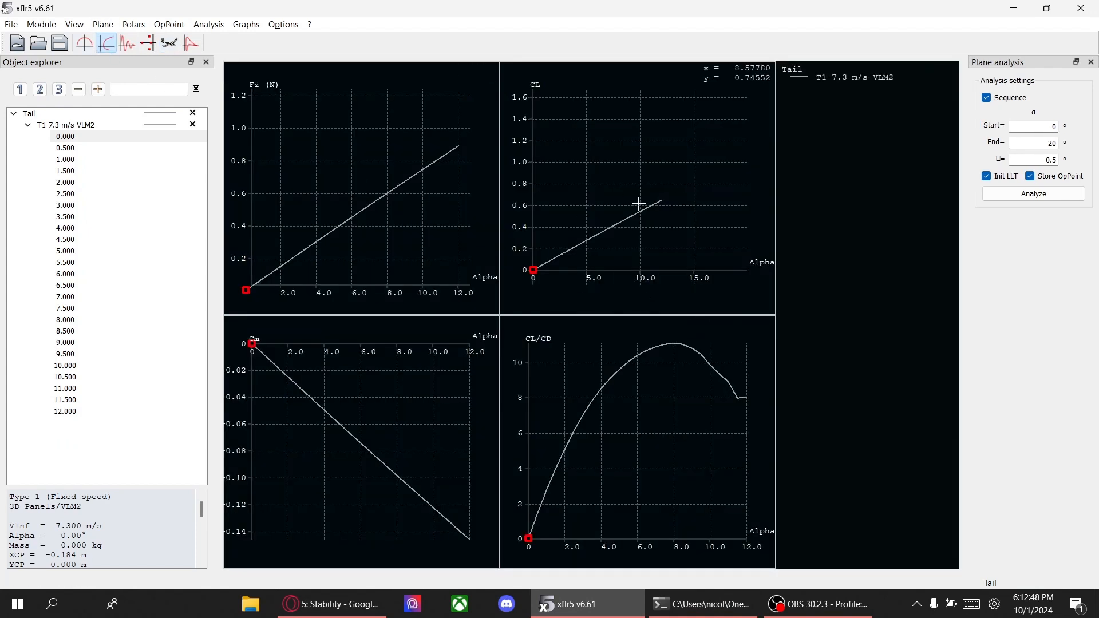
left_click(138, 263)
left_click(116, 206)
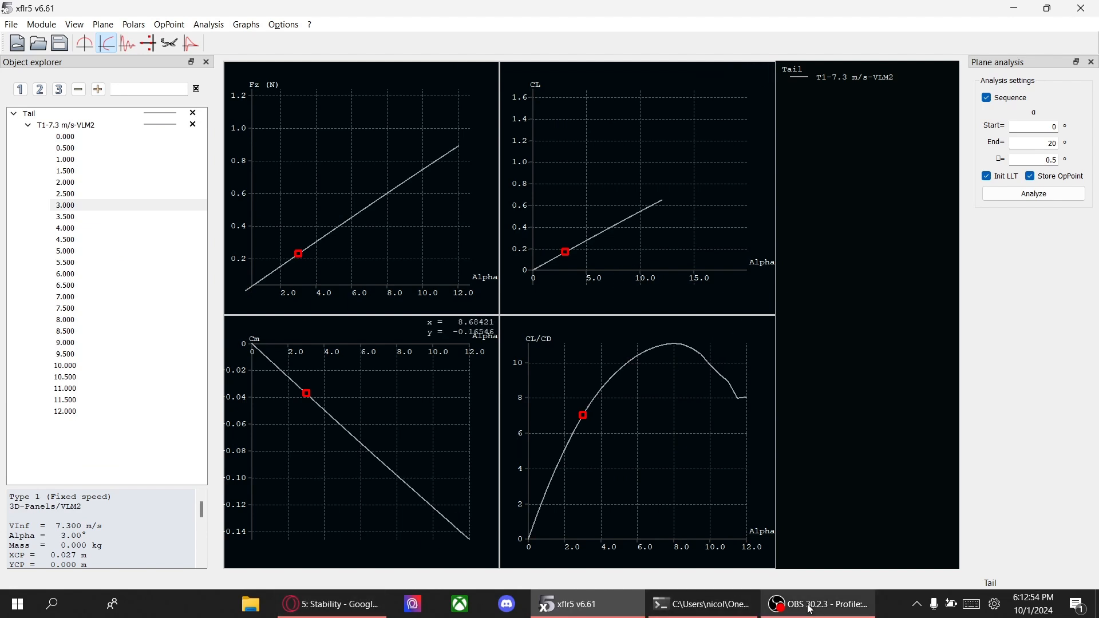
- Start a new project and load the airfoil files naca0010.dat and sd8040.dat from the Plen folder
left_click(11, 24)
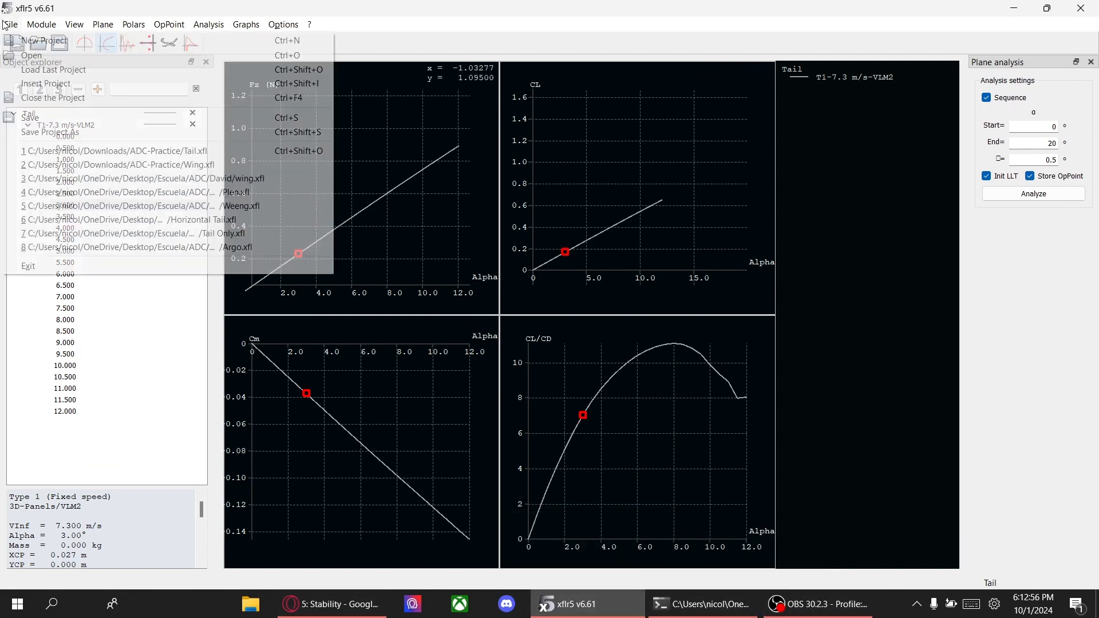
left_click(23, 41)
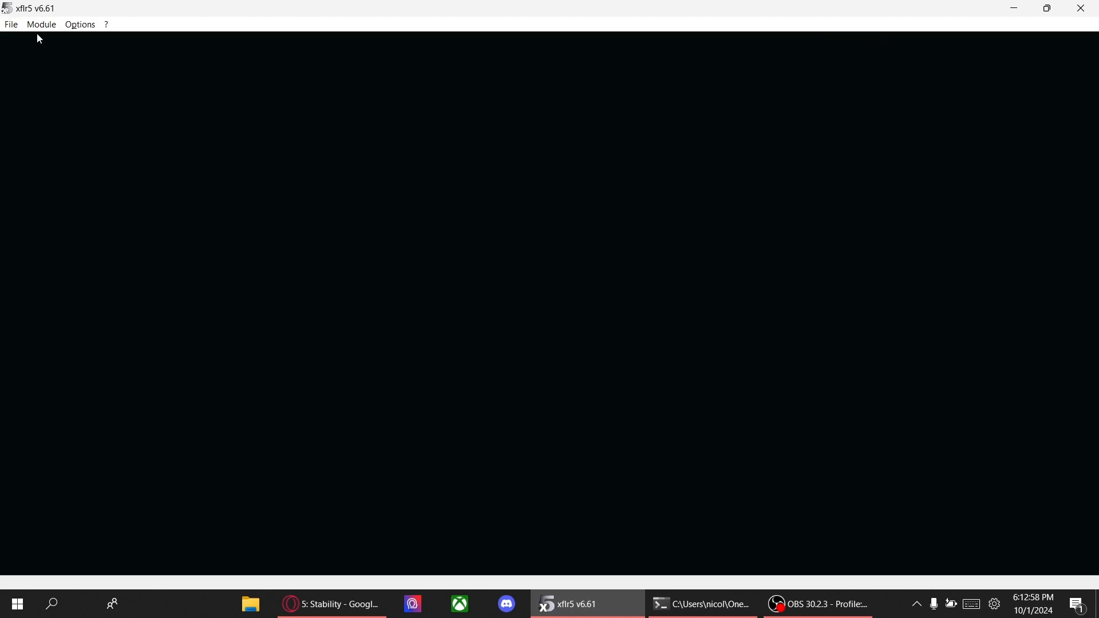
left_click(18, 31)
left_click(19, 30)
left_click(20, 29)
left_click(25, 56)
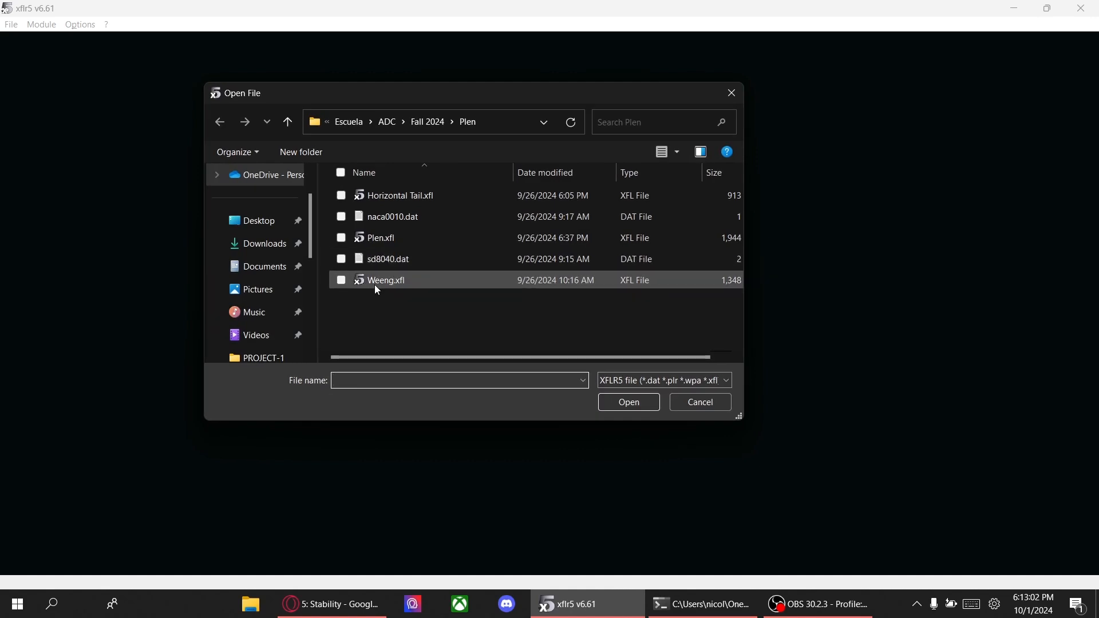
left_click(378, 264)
left_click(384, 218, "ctrl")
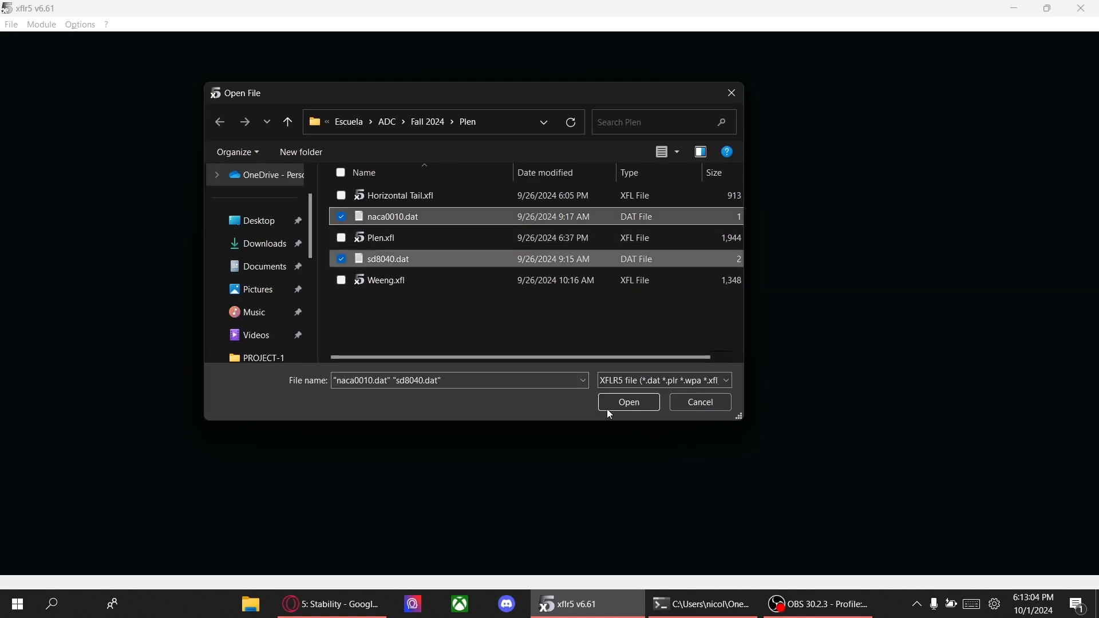
left_click(612, 402)
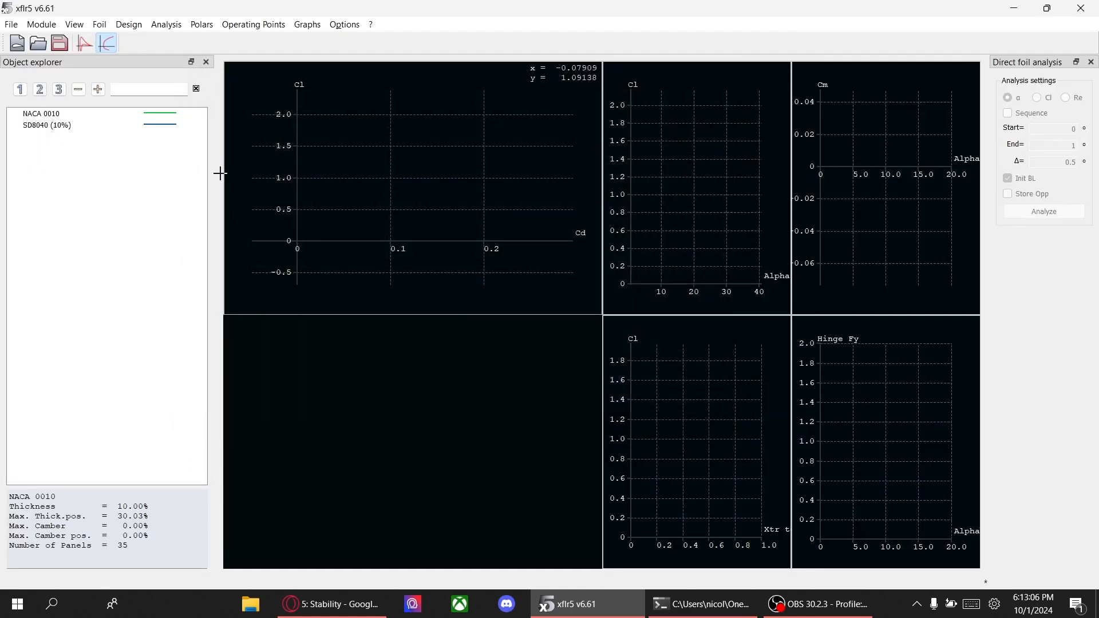
- Save the project as Plane in the ADC-Practice folder under Downloads
left_click(59, 42)
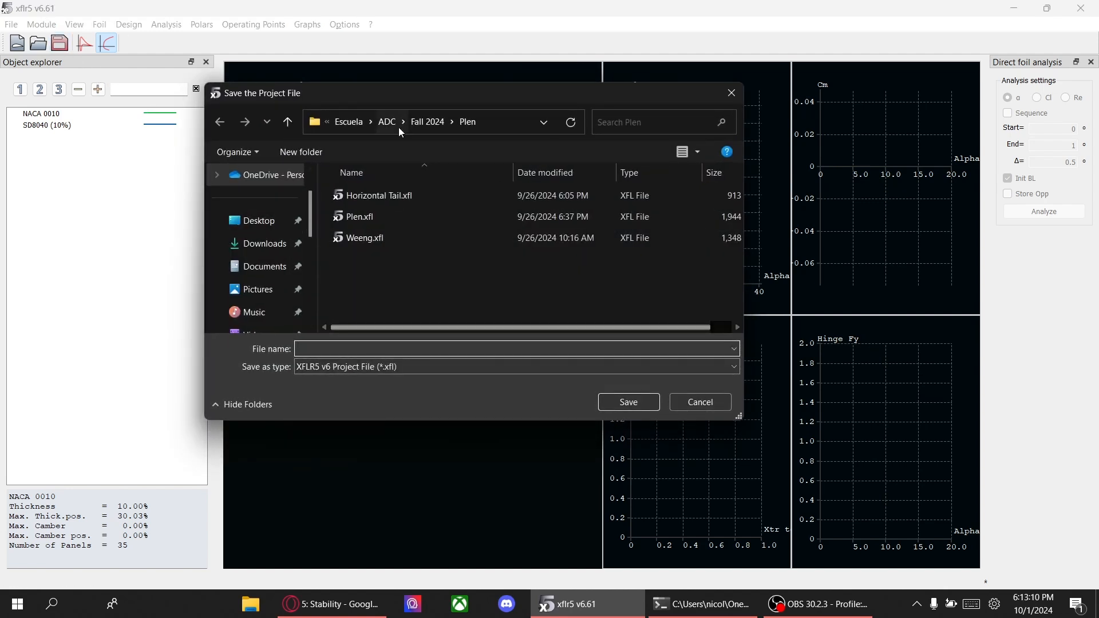
left_click(260, 243)
double_click(373, 211)
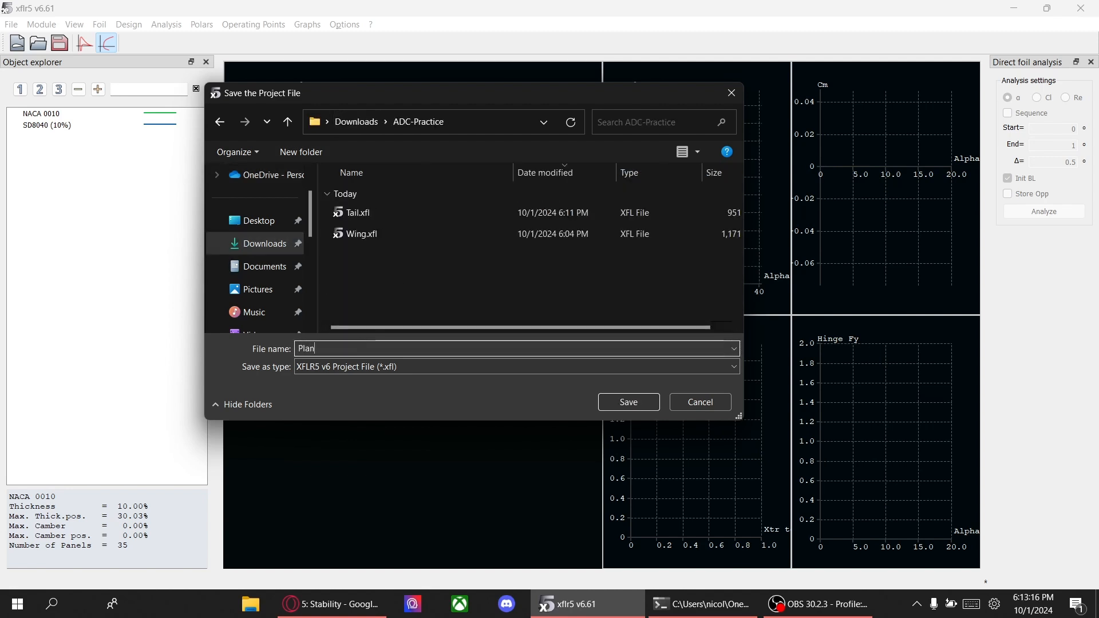
type("e")
key("Return")
- Load the airfoil file n0012.dat from the ADC-Practice folder into the project
left_click(11, 24)
left_click(40, 55)
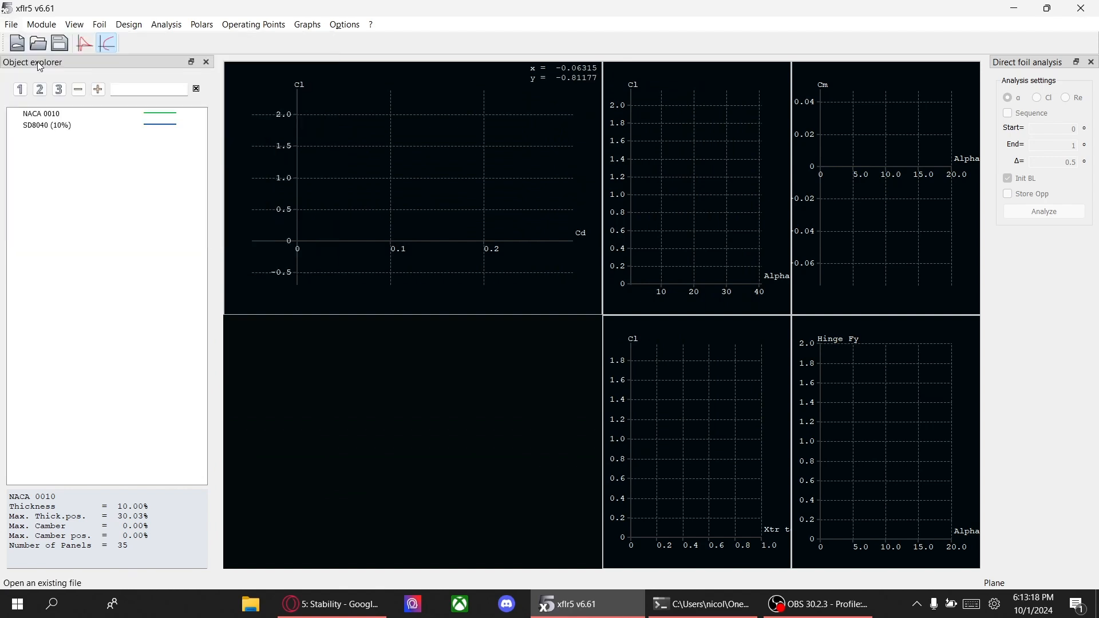
left_click(251, 244)
double_click(345, 213)
left_click(410, 283)
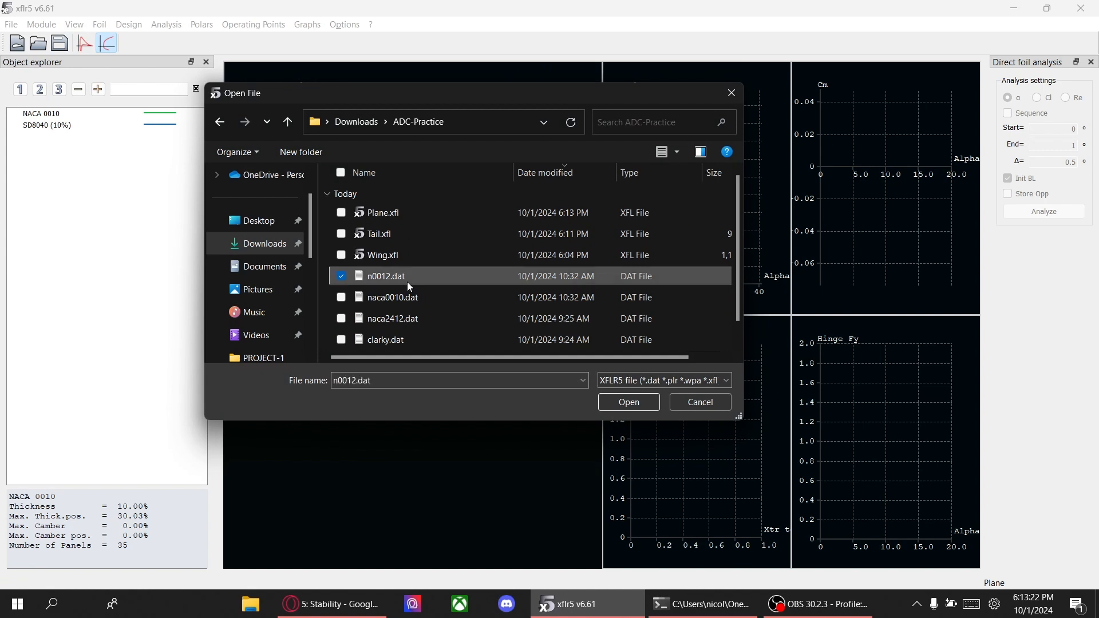
double_click(407, 281)
- In Direct Foil Design, inspect the loaded foils by toggling their display until only NACA 0012 AIRFOILS is shown
left_click(41, 24)
left_click(80, 59)
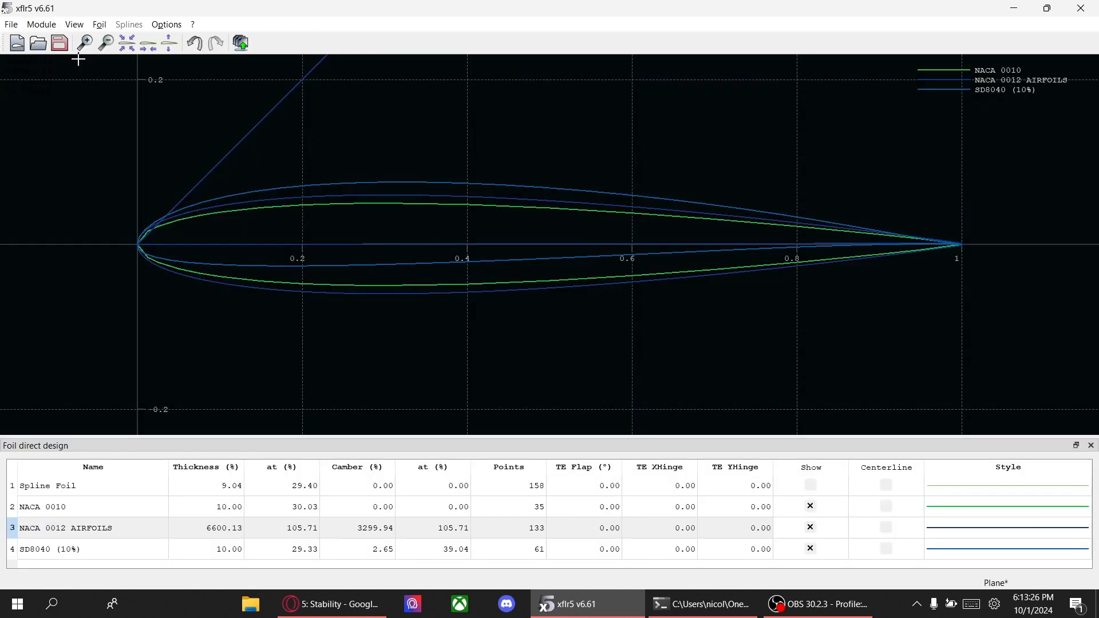
scroll(304, 243, "up", 1)
scroll(297, 243, "down", 3)
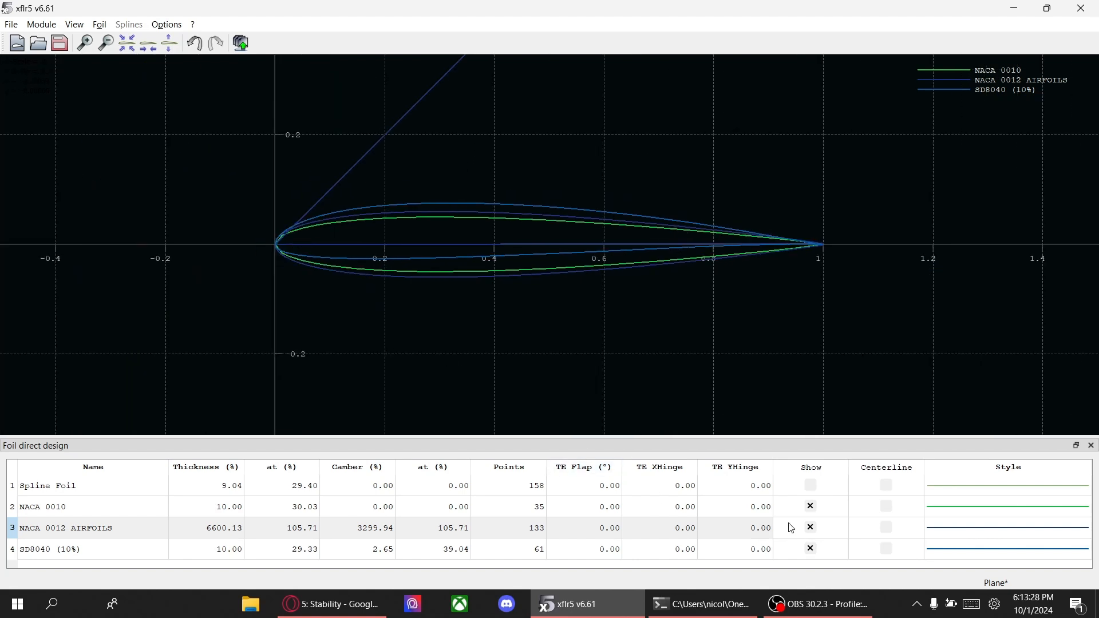
left_click(810, 527)
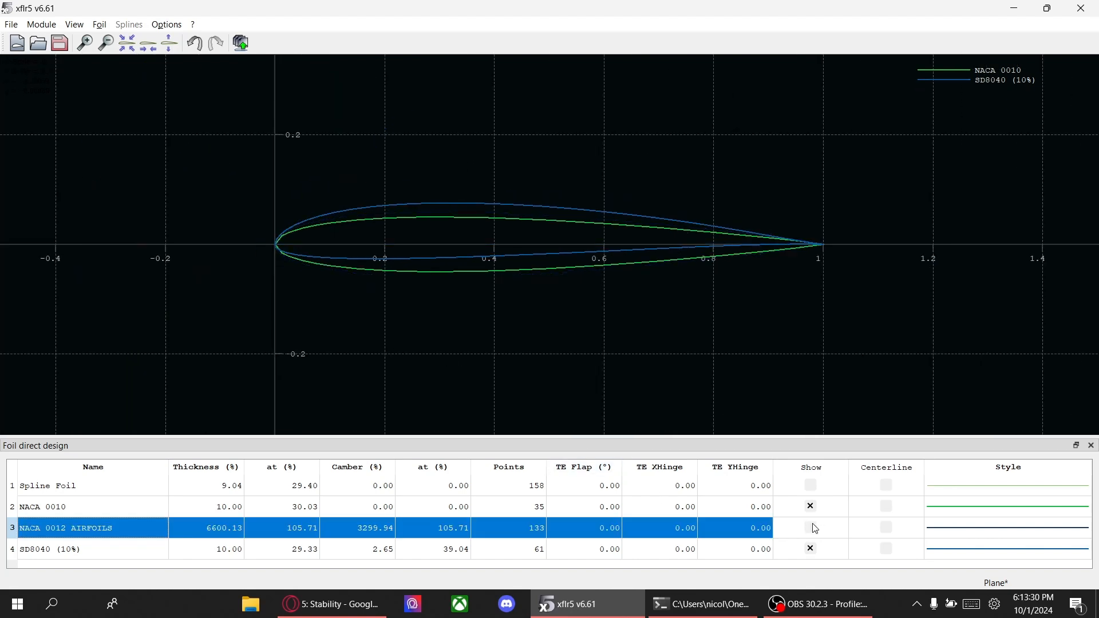
left_click(812, 507)
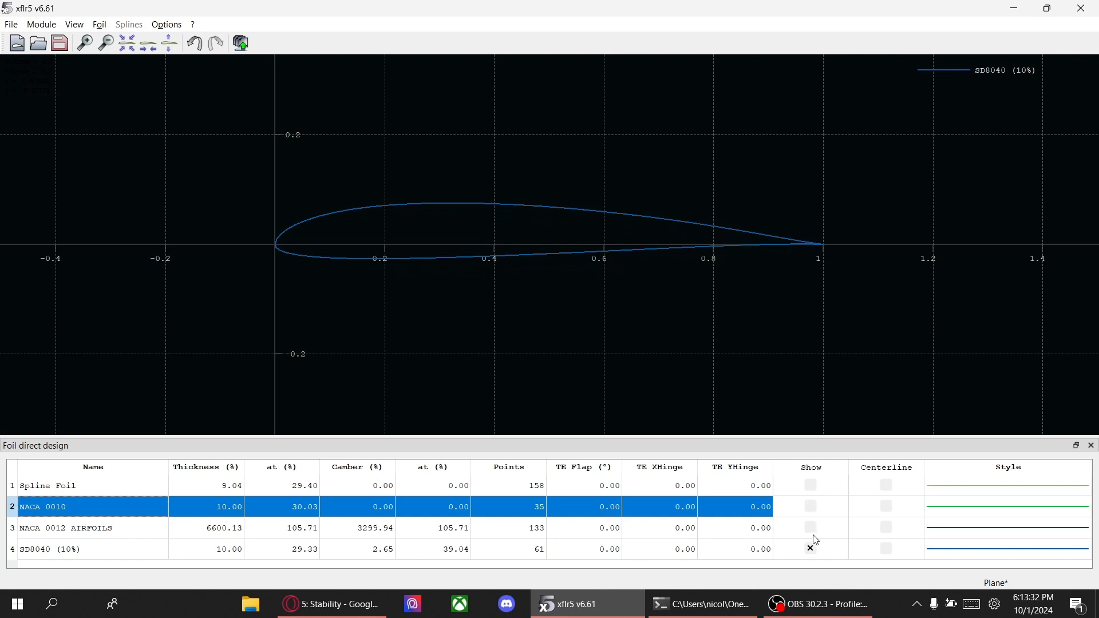
left_click(812, 549)
left_click(811, 528)
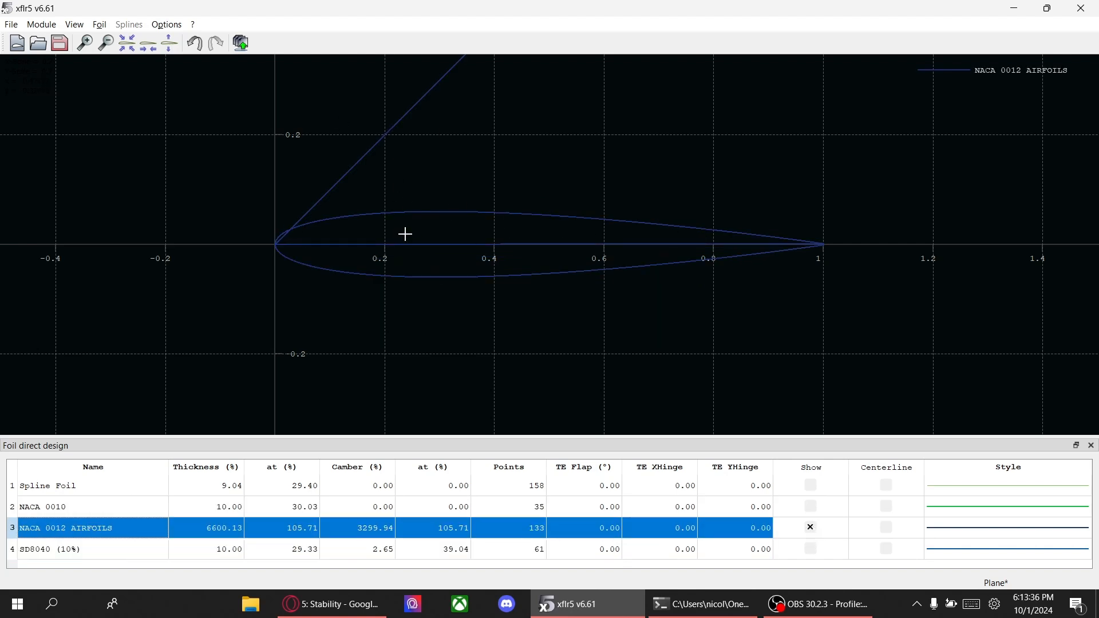
key("super")
type("not")
key("Return")
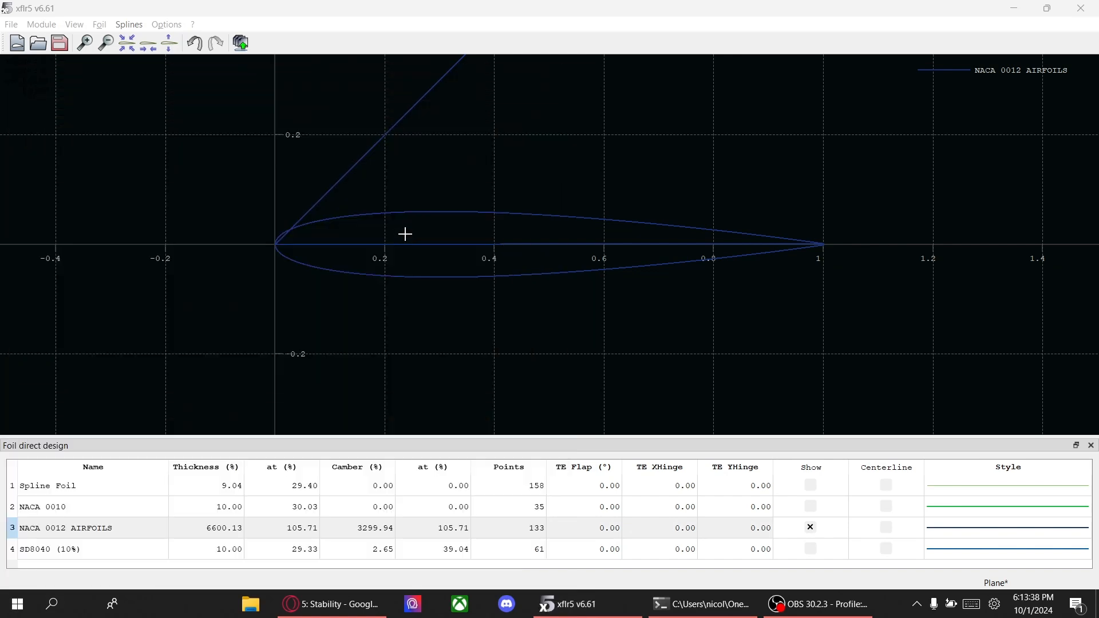
left_click(773, 605)
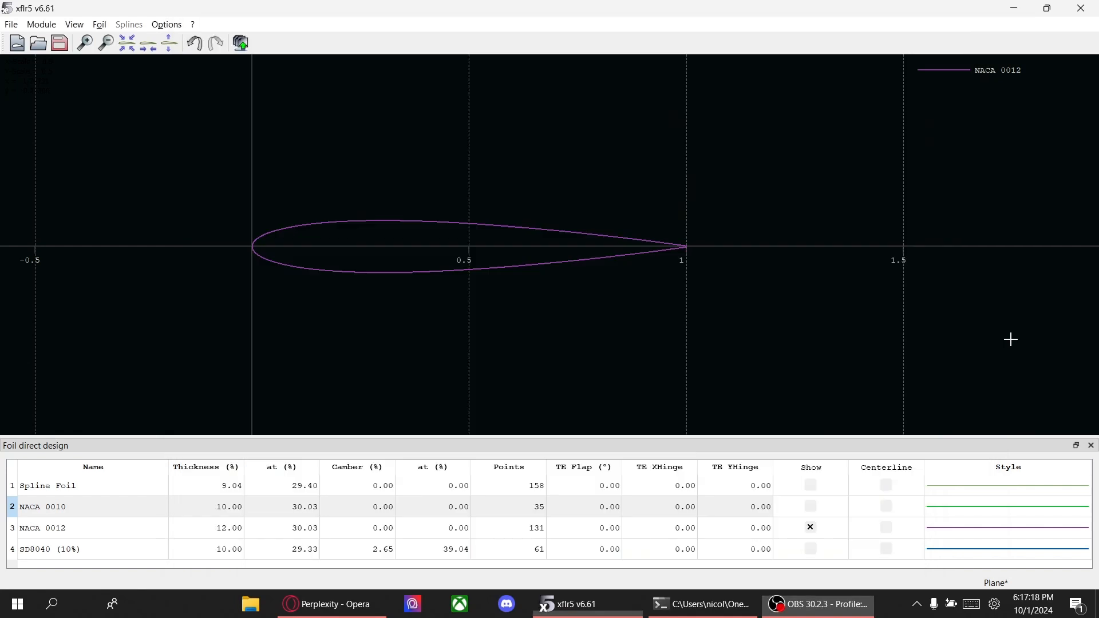
left_click(1011, 340)
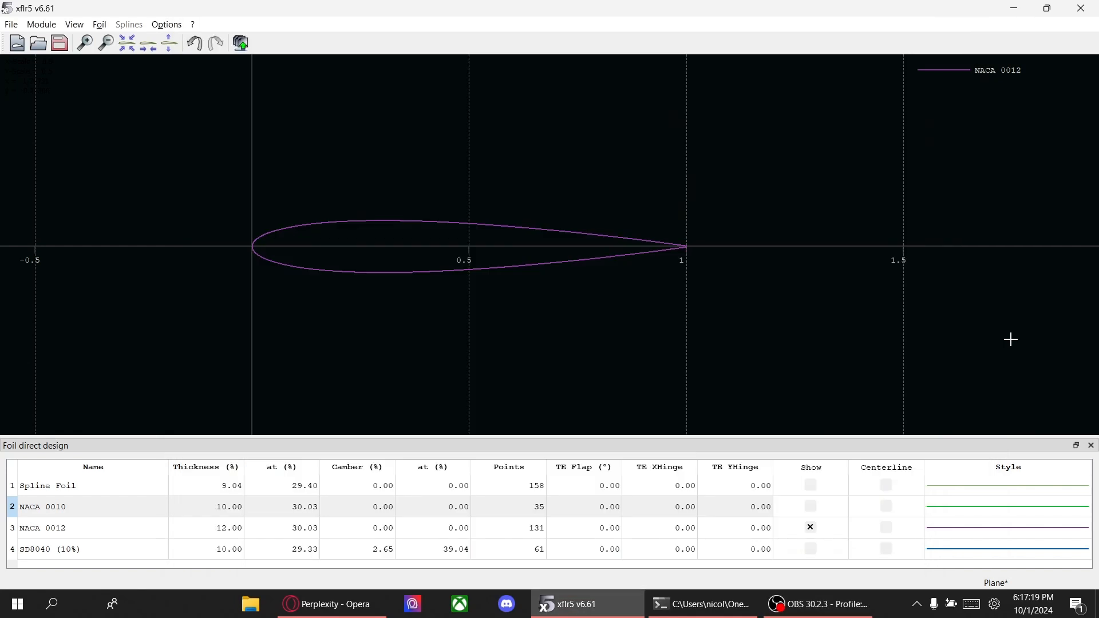
- Show the NACA 0010 and SD8040 (10%) foils together with NACA 0012 in the design view
left_click_drag(487, 293, 584, 323)
left_click(808, 506)
left_click(813, 551)
left_click(818, 550)
left_click_drag(593, 331, 619, 353)
- De-rotate the NACA 0010 foil, keeping its name, and normalize it
left_click(93, 514)
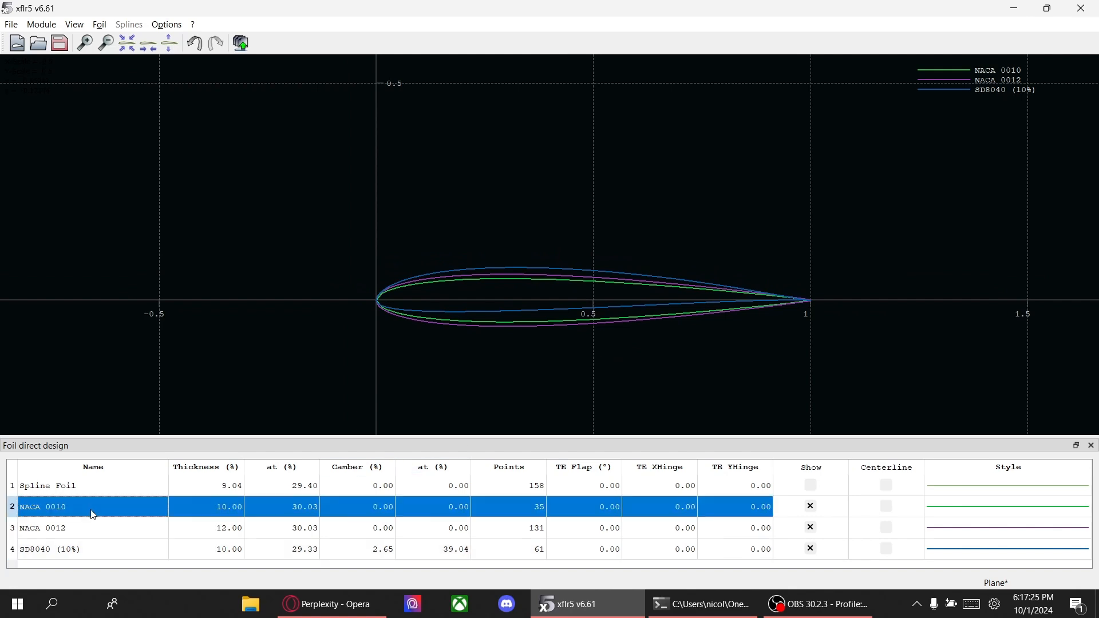
left_click(91, 529)
right_click(90, 511)
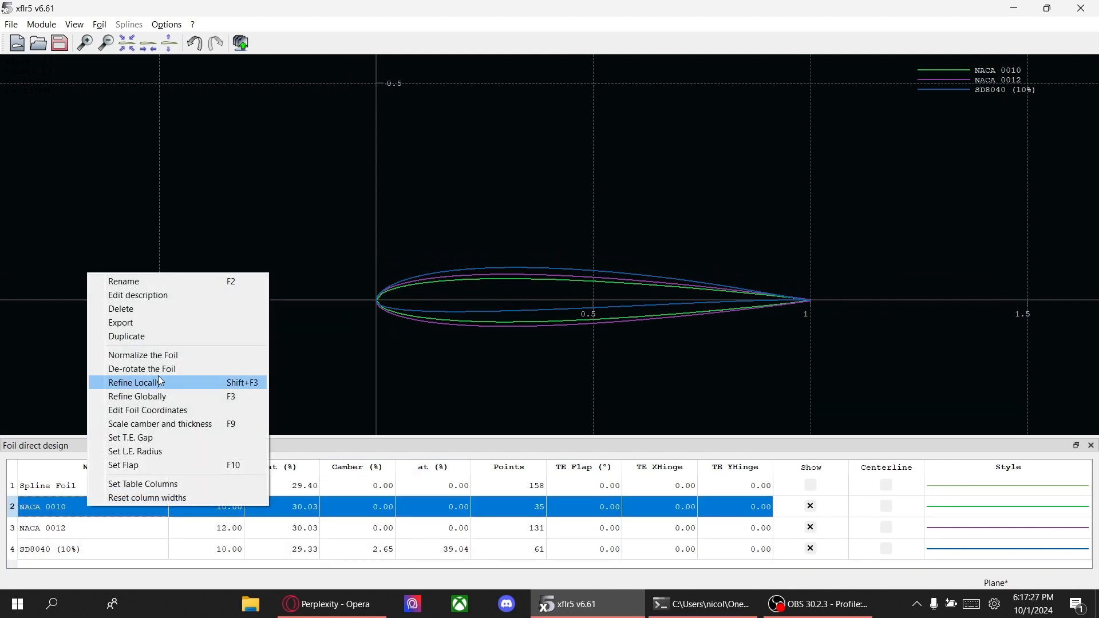
left_click(159, 367)
left_click(641, 553)
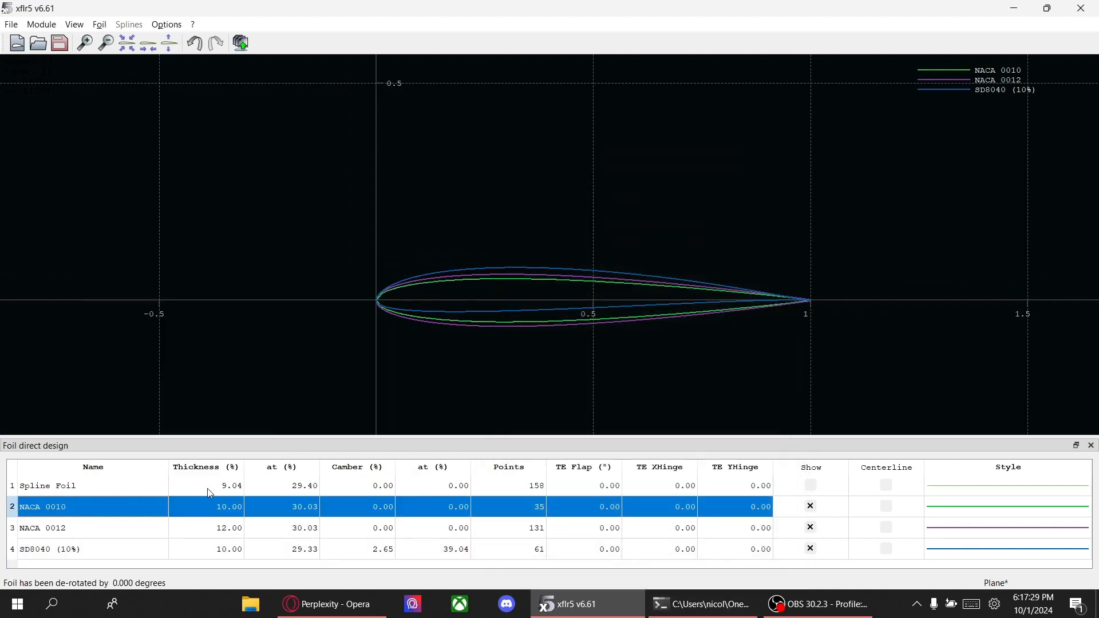
right_click(162, 500)
left_click(189, 352)
- Refine the NACA 0010 foil globally to 100 panels and keep its existing name
right_click(114, 506)
left_click(194, 394)
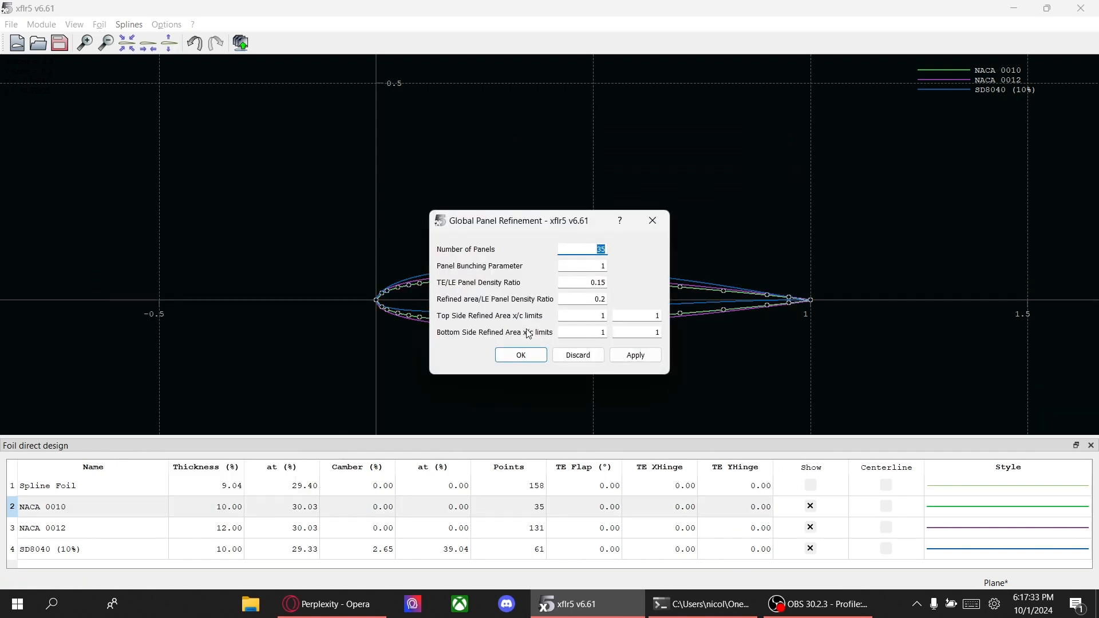
left_click(636, 355)
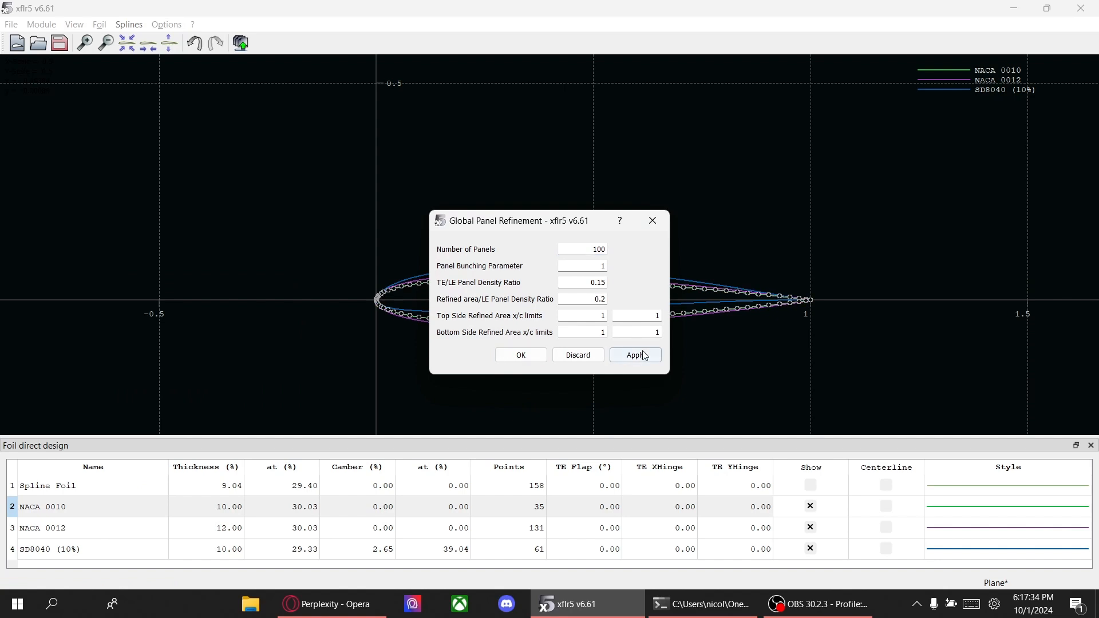
left_click(521, 355)
left_click(641, 552)
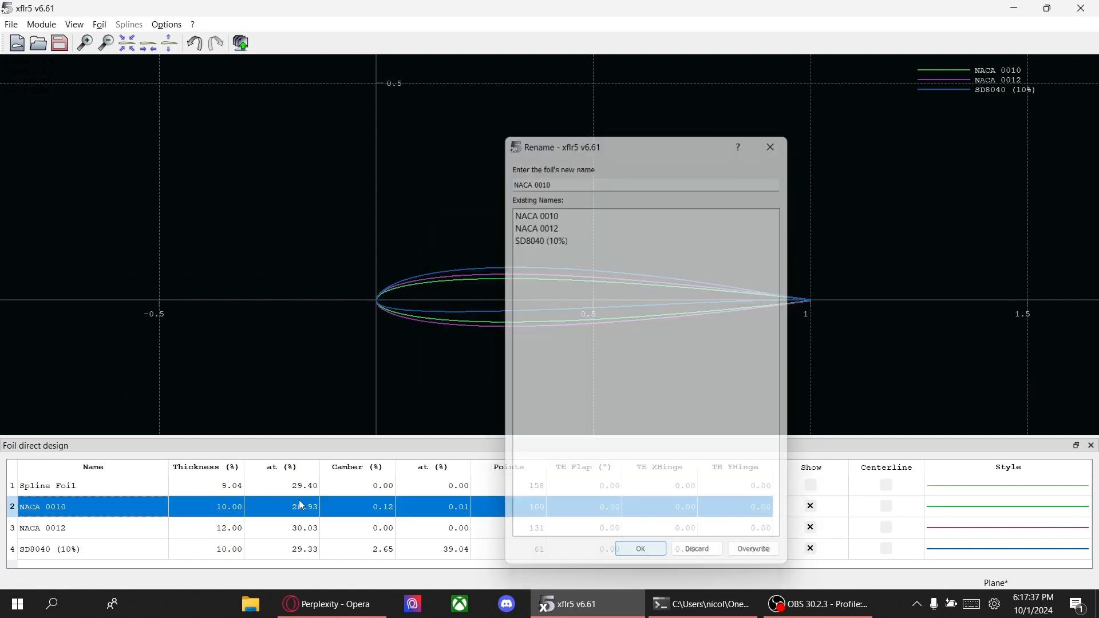
- De-rotate and normalize the refined 100-panel NACA 0010 foil under the same name
right_click(88, 505)
left_click(168, 369)
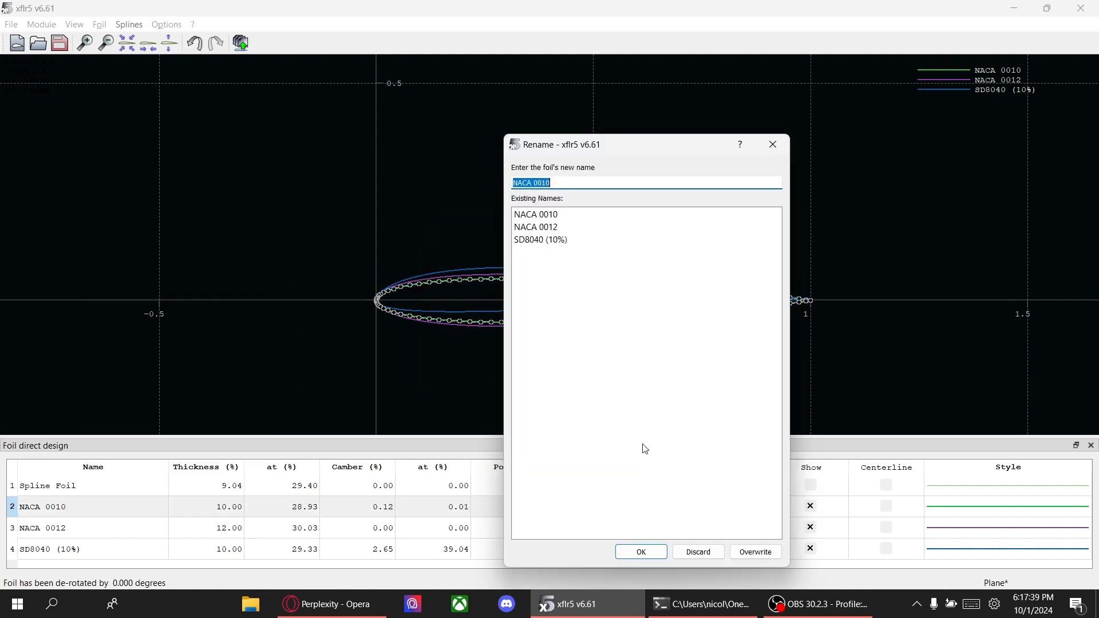
left_click(641, 552)
right_click(122, 508)
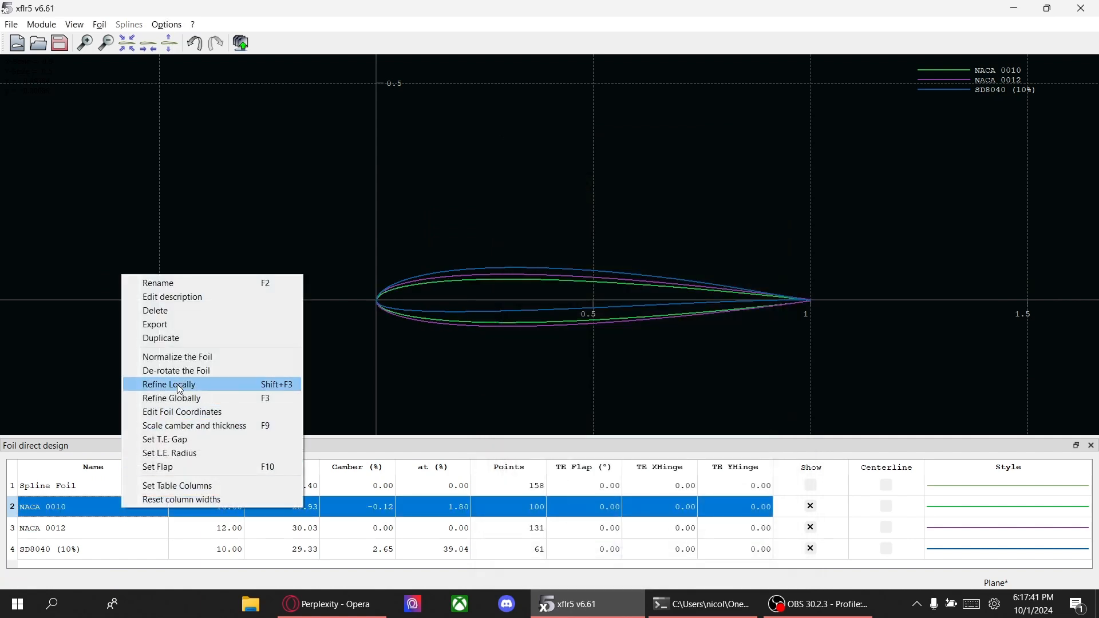
left_click(183, 356)
- De-rotate the NACA 0012 foil, keeping its name, and normalize it
right_click(98, 521)
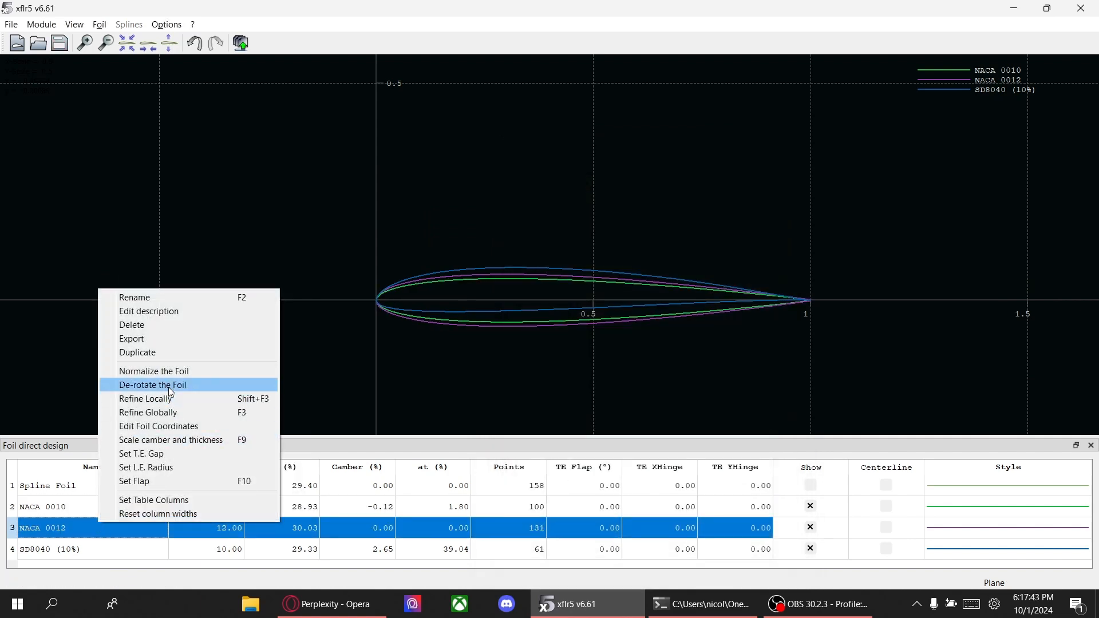
left_click(153, 385)
left_click(641, 552)
right_click(293, 527)
left_click(320, 369)
- Refine the NACA 0012 foil globally to 100 panels and keep its existing name
right_click(252, 529)
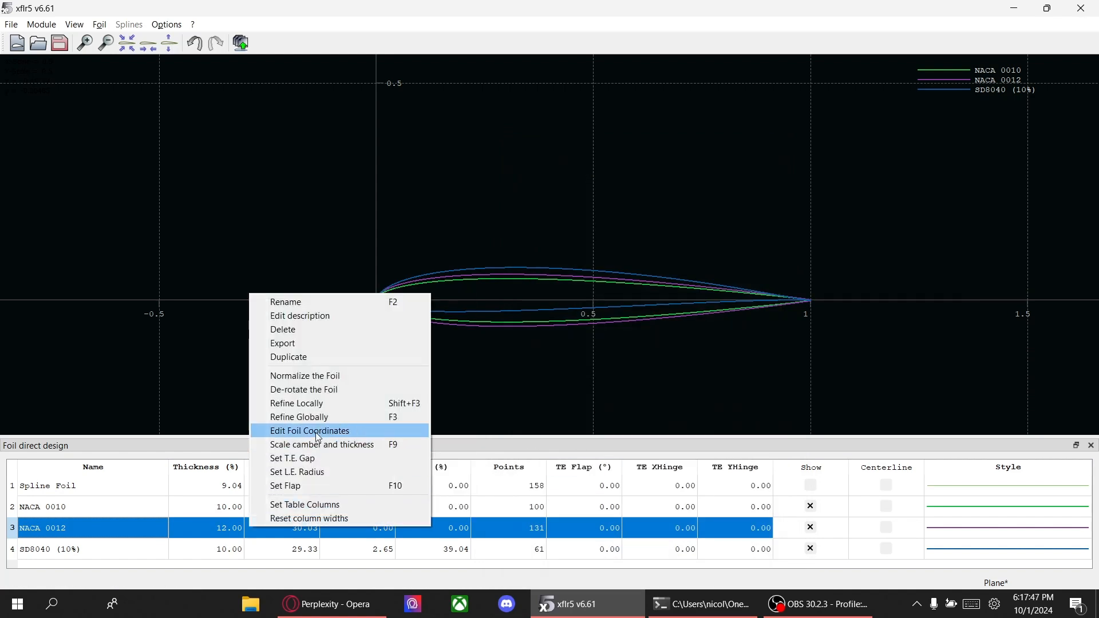
left_click(312, 417)
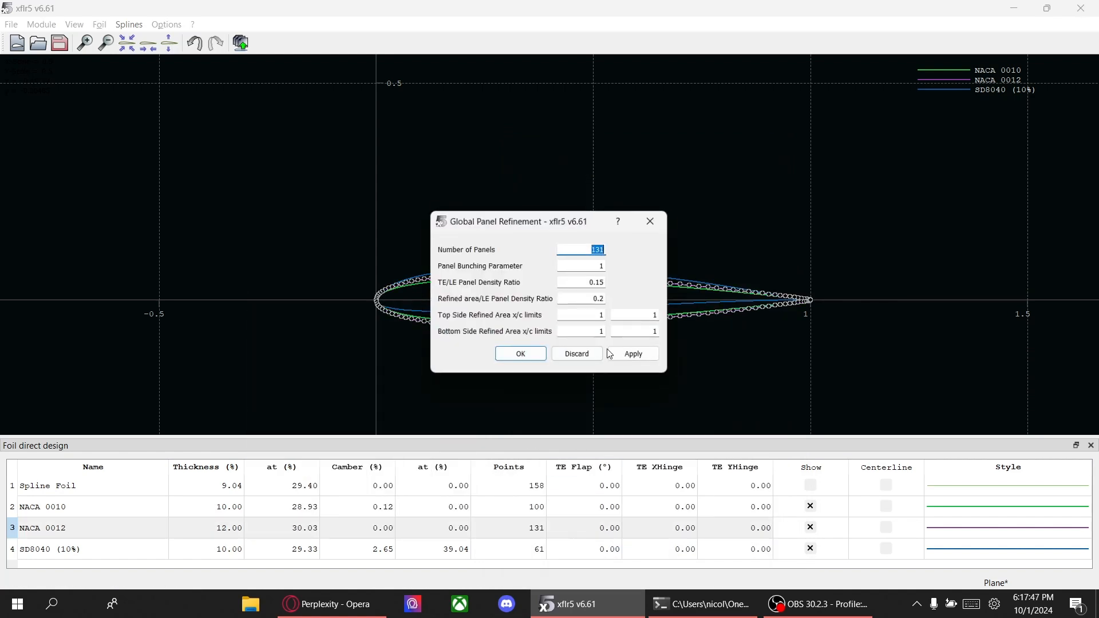
left_click(644, 351)
left_click(517, 355)
left_click(642, 553)
- De-rotate and normalize the refined 100-panel NACA 0012 foil under the same name
right_click(359, 528)
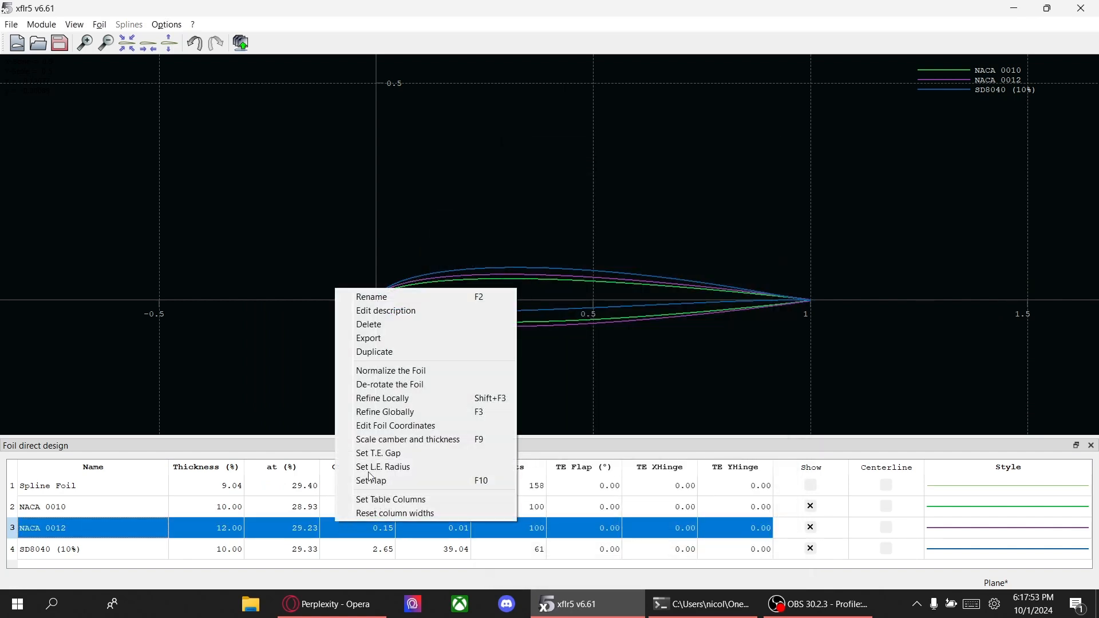
left_click(377, 380)
left_click(641, 548)
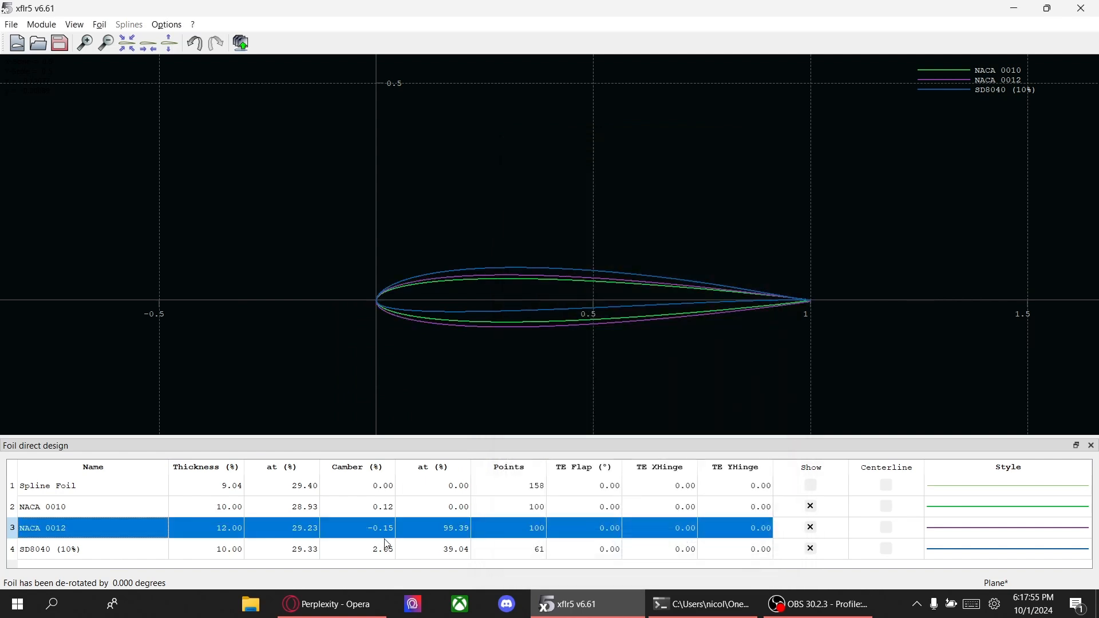
right_click(379, 528)
left_click(441, 378)
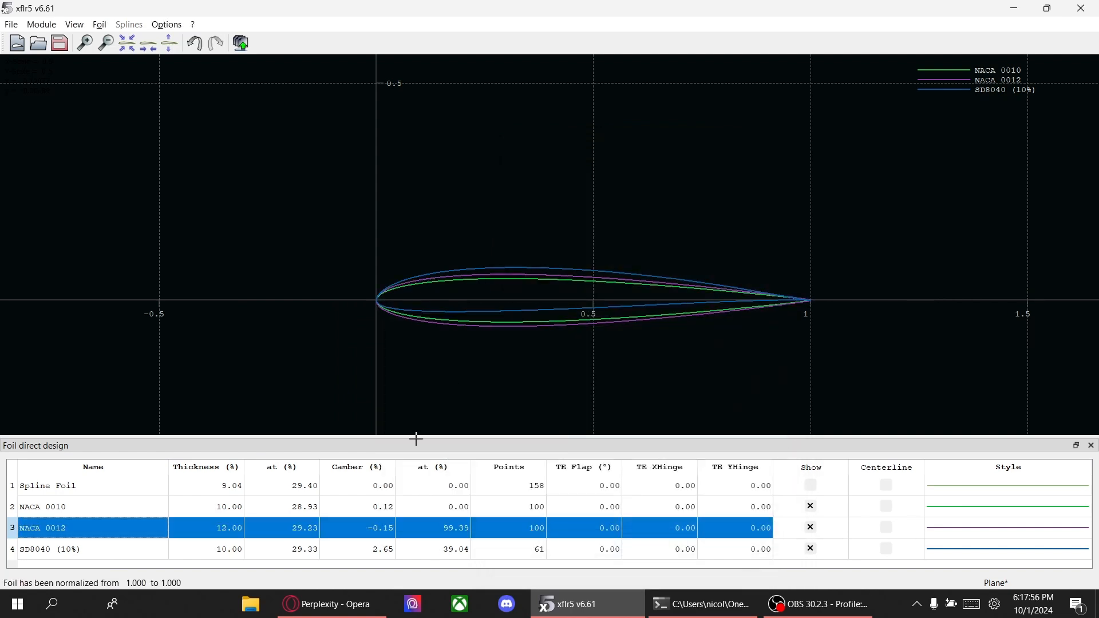
- De-rotate the SD8040 (10%) foil, keeping its name, and normalize it
right_click(318, 554)
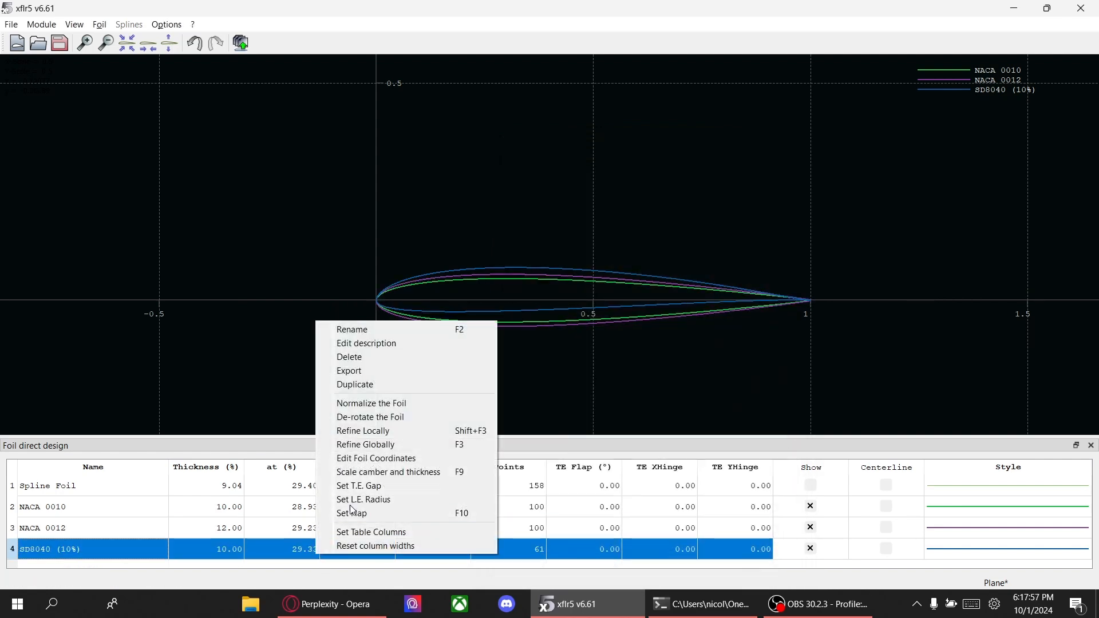
left_click(378, 417)
left_click(638, 550)
right_click(337, 553)
left_click(400, 397)
- Refine the SD8040 (10%) foil globally to 100 panels and keep its existing name
right_click(365, 553)
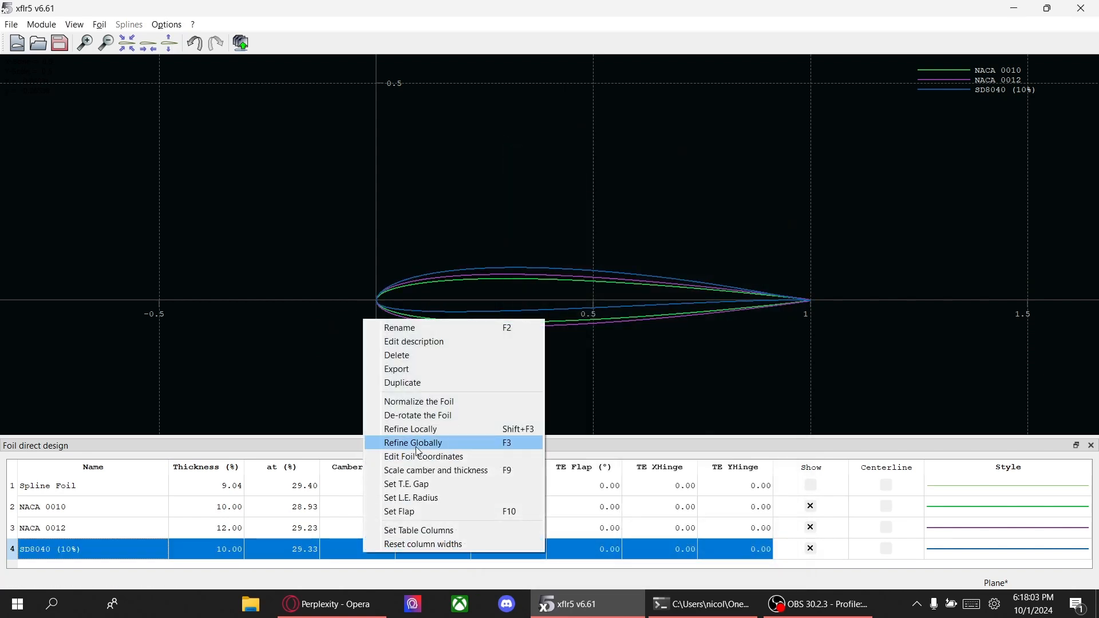
left_click(486, 443)
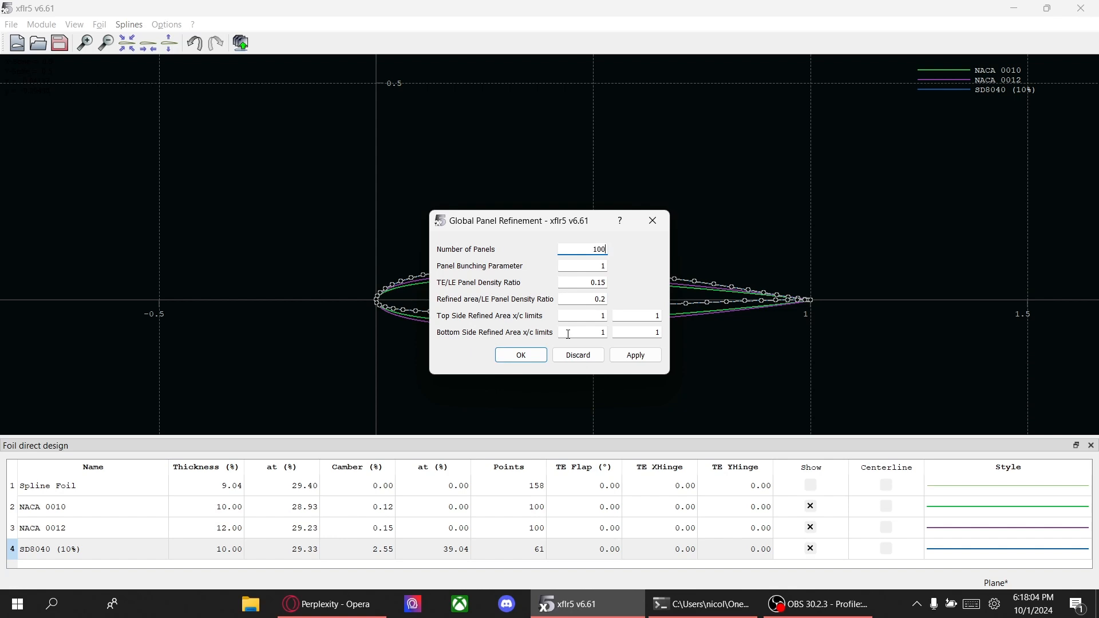
left_click(635, 354)
left_click(521, 355)
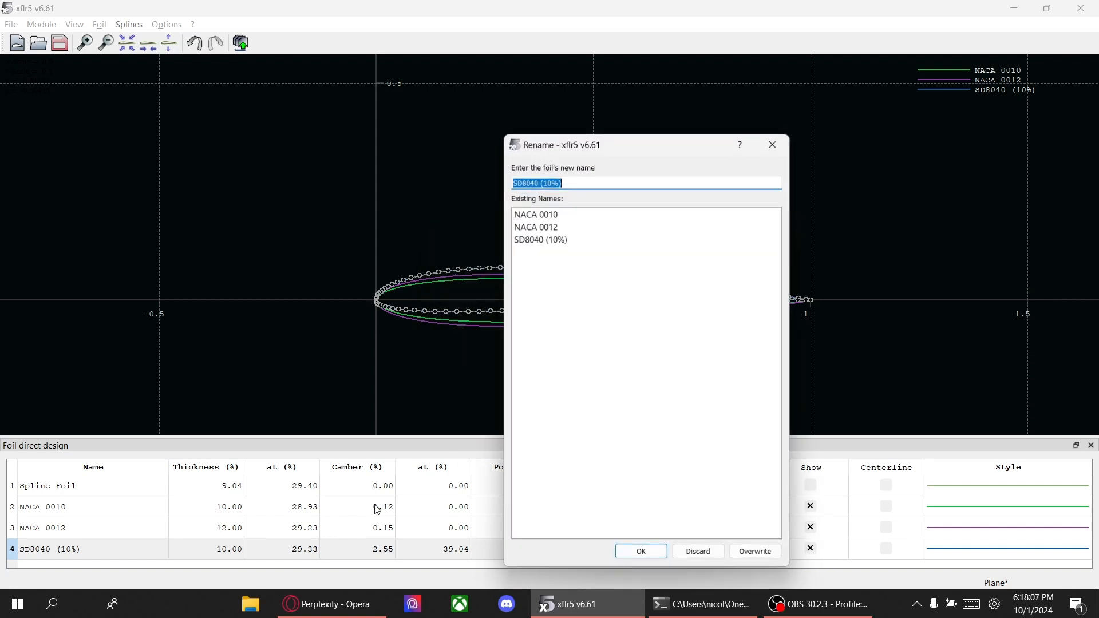
left_click(625, 552)
- De-rotate and normalize the refined 100-panel SD8040 (10%) foil under the same name
right_click(332, 553)
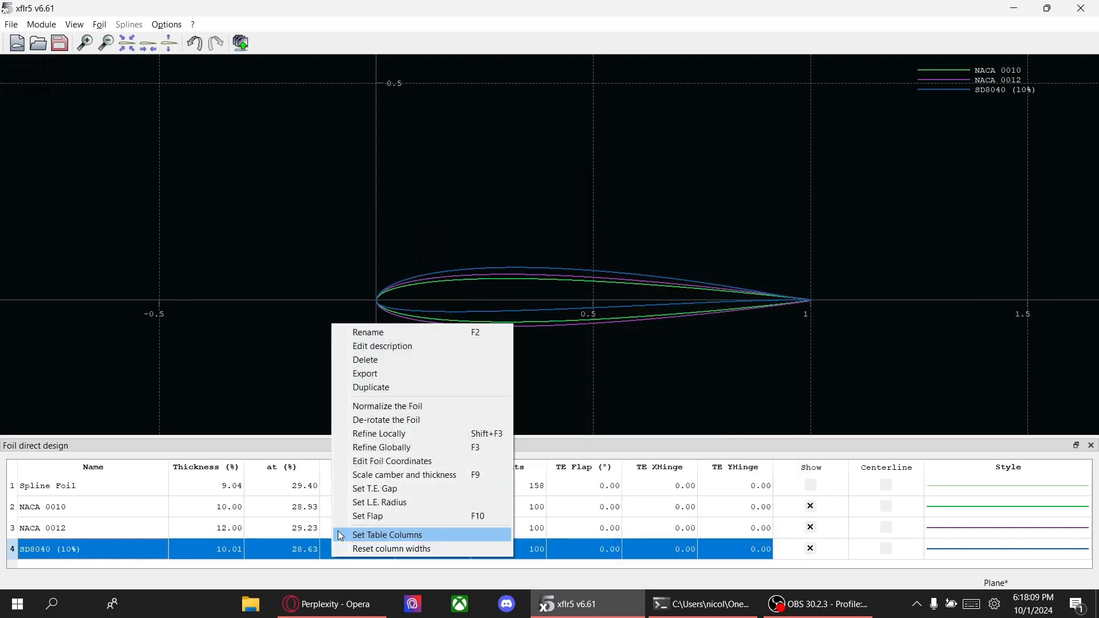
left_click(367, 418)
left_click(641, 552)
right_click(410, 550)
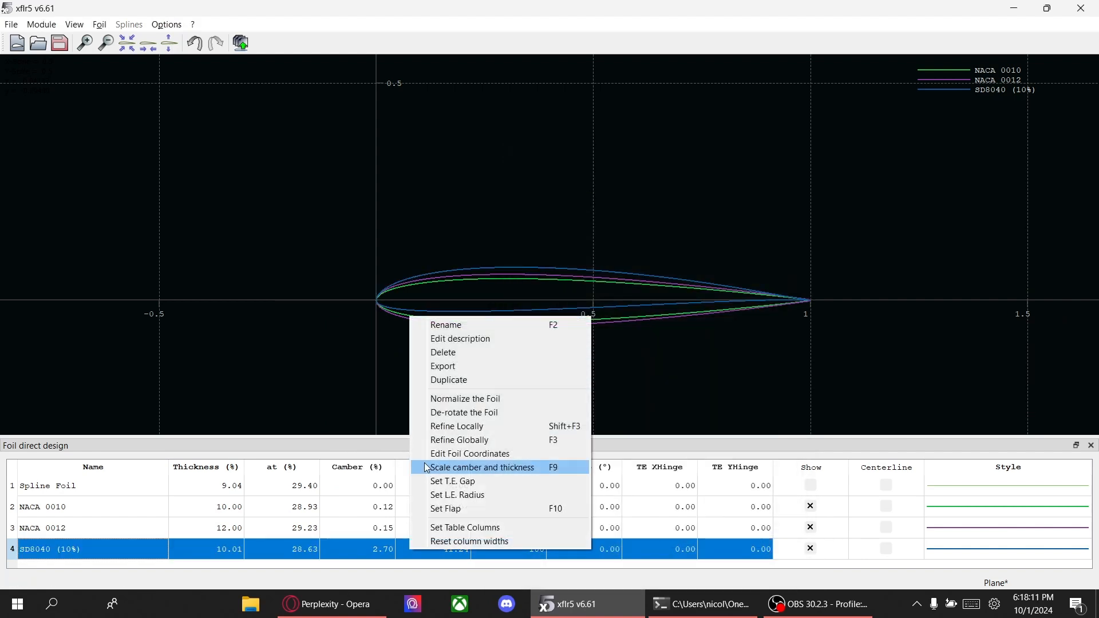
left_click(452, 395)
left_click_drag(478, 337, 338, 189)
- In foil direct analysis, run a multi-threaded T1 batch analysis of all three foils for alpha 0 to 20 in 0.5 increments
left_click(42, 25)
left_click(57, 87)
left_click(166, 25)
left_click(183, 54)
left_click(373, 169, "shift")
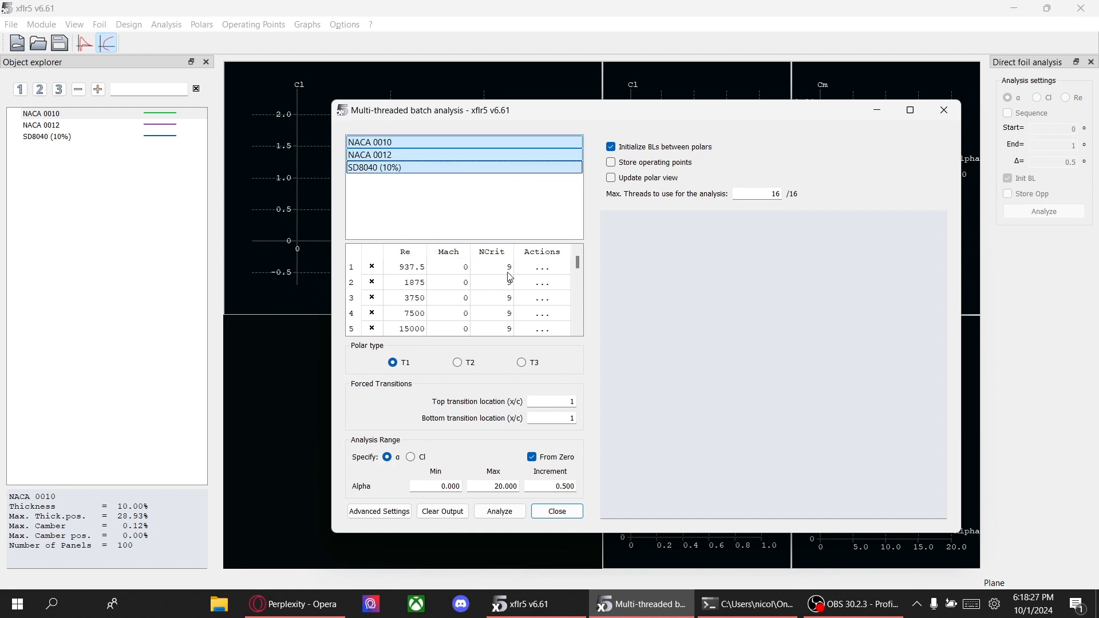
left_click(498, 511)
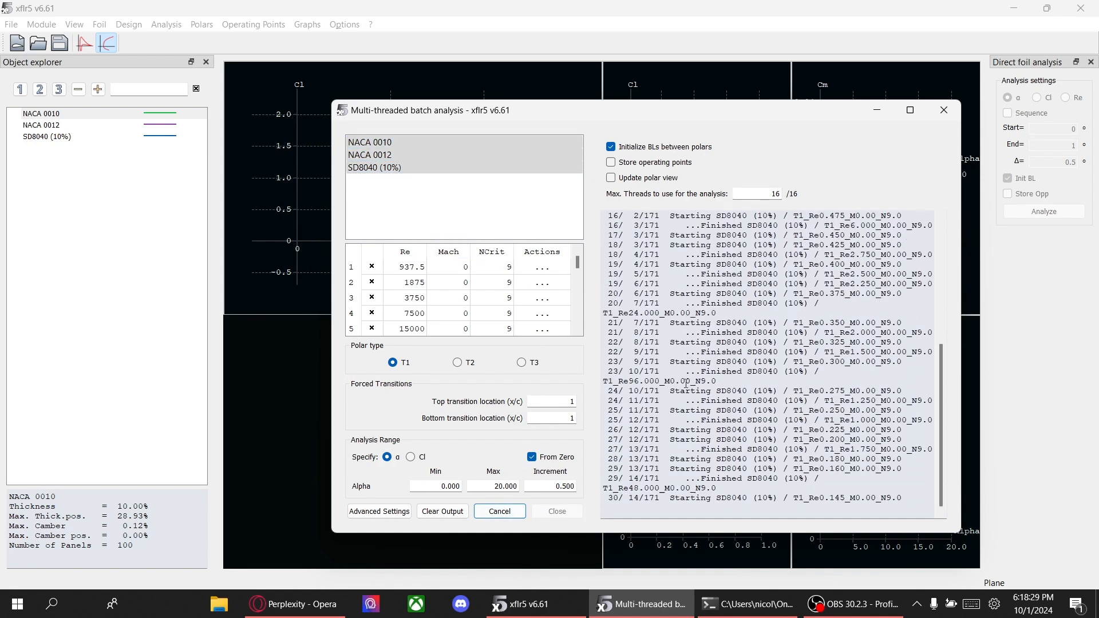
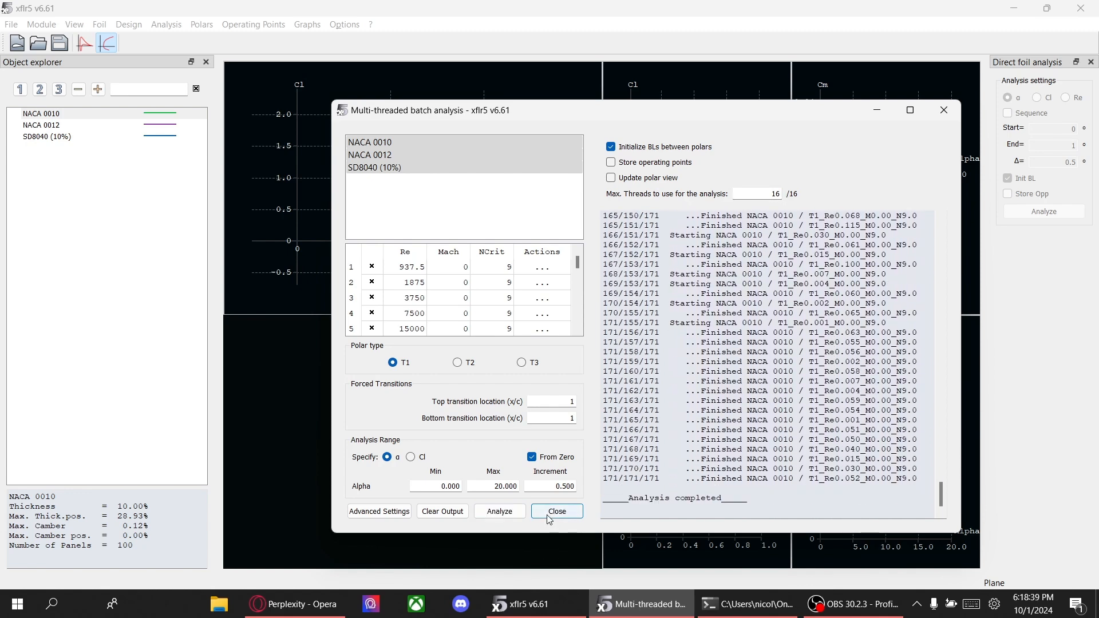
- Close the completed multi-threaded batch analysis and save the project
left_click(557, 512)
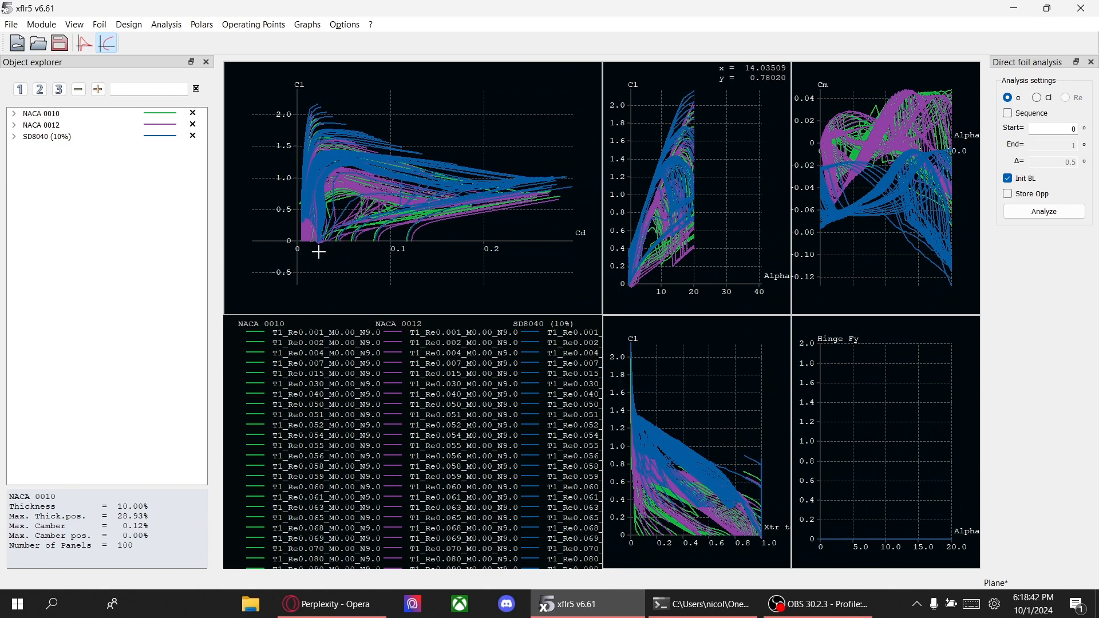
left_click(60, 43)
- Switch to Wing and Plane Design and define a new plane named Plane
left_click(45, 26)
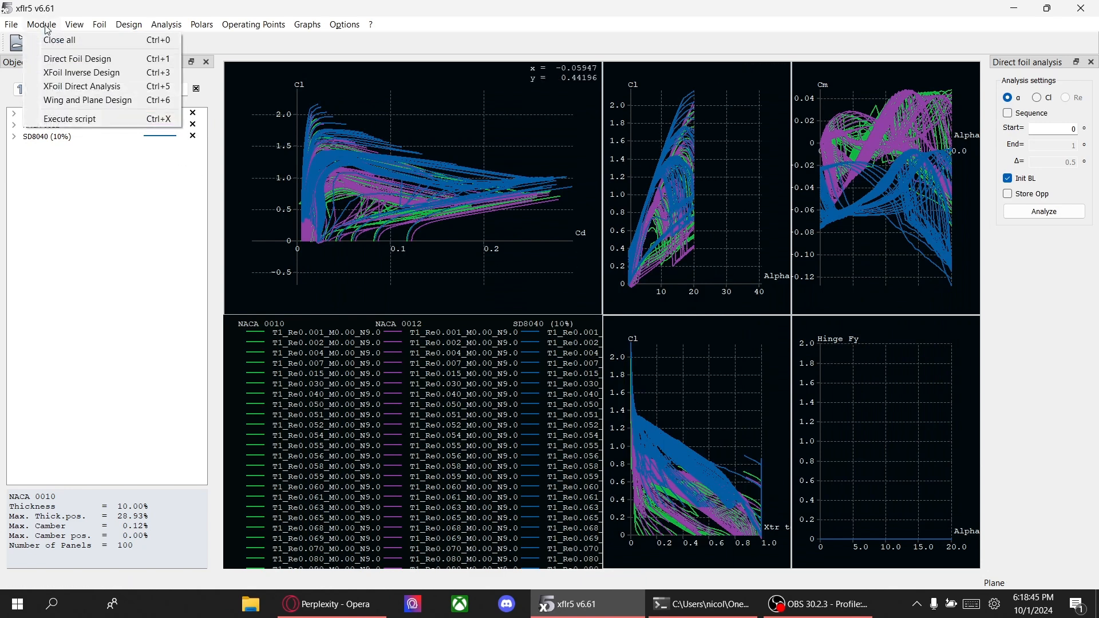
left_click(80, 100)
left_click(170, 43)
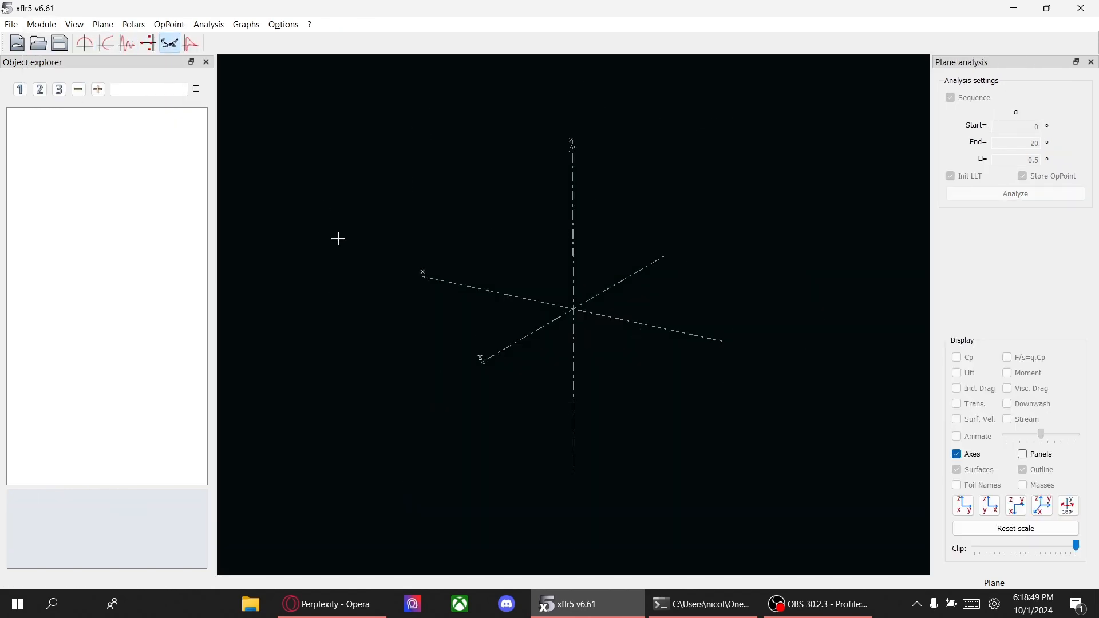
left_click(102, 24)
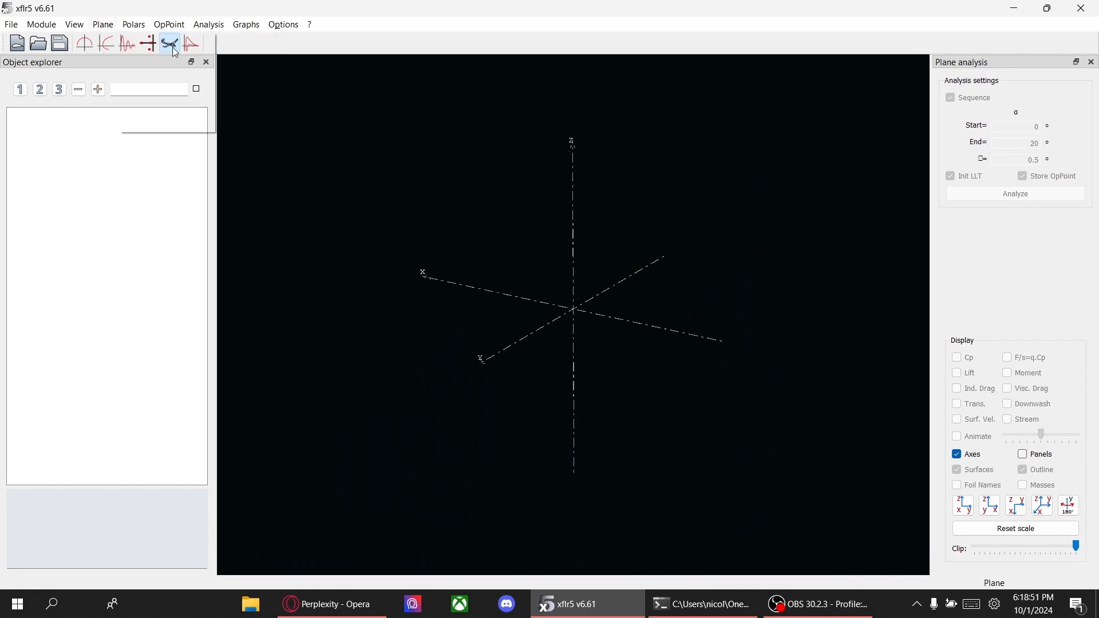
left_click(146, 40)
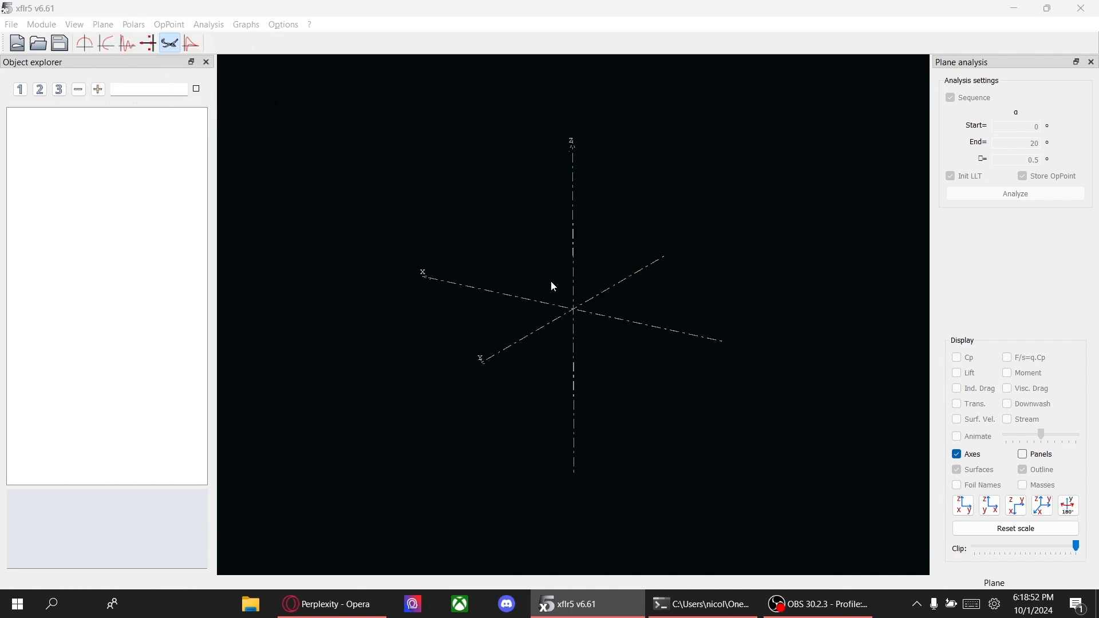
left_click_drag(241, 164, 222, 170)
key("BackSpace")
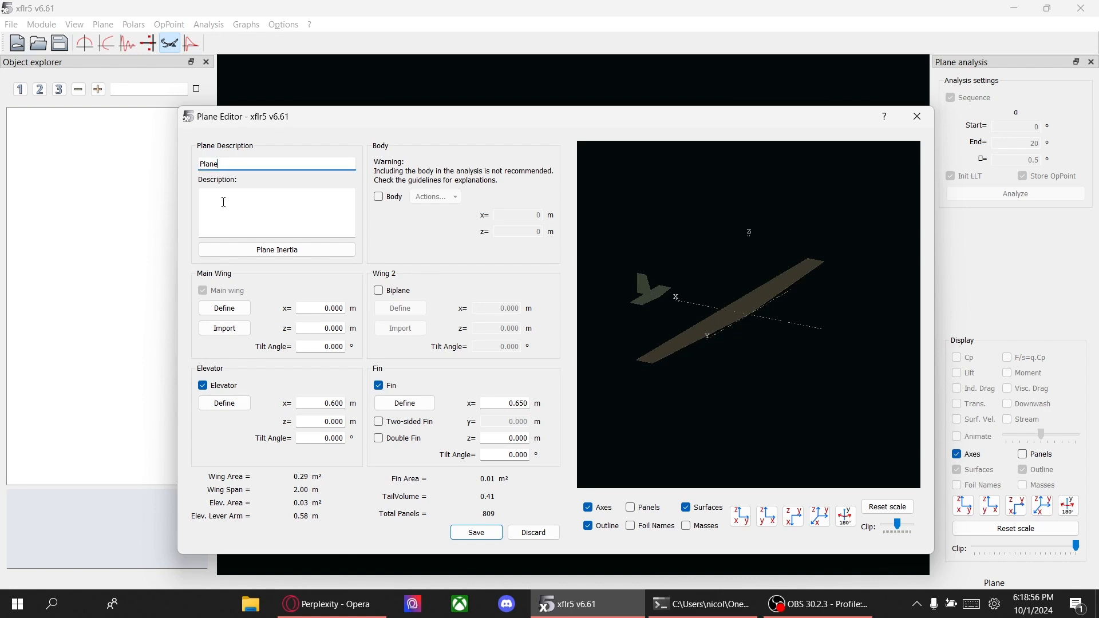
- Open the main wing's definition and assign the SD8040 (10%) foil to both wing sections
left_click(232, 311)
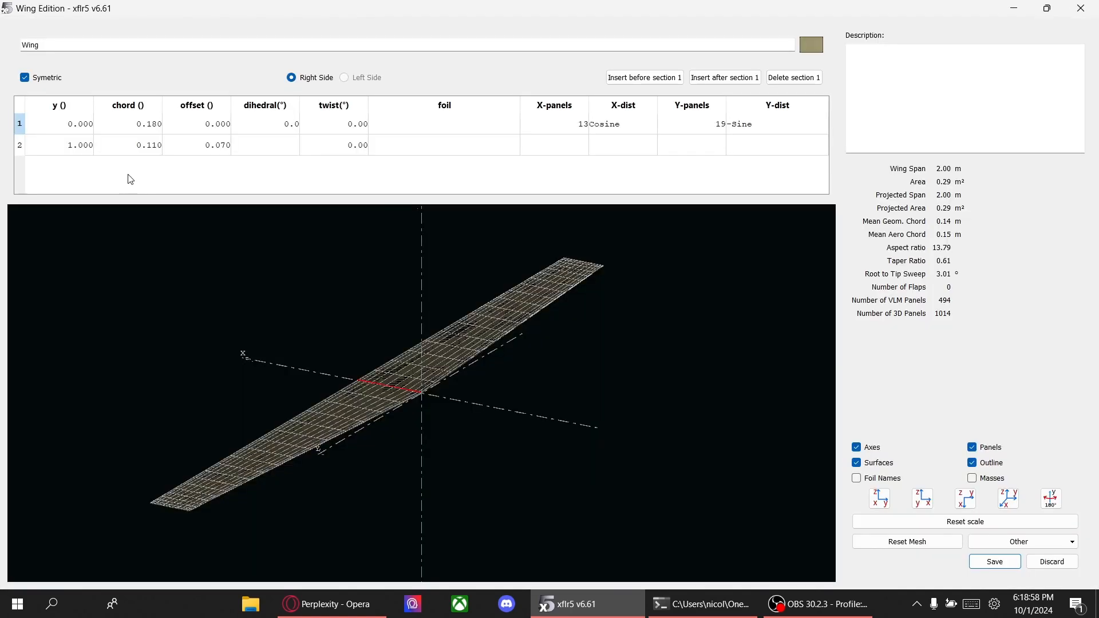
double_click(423, 128)
left_click(421, 121)
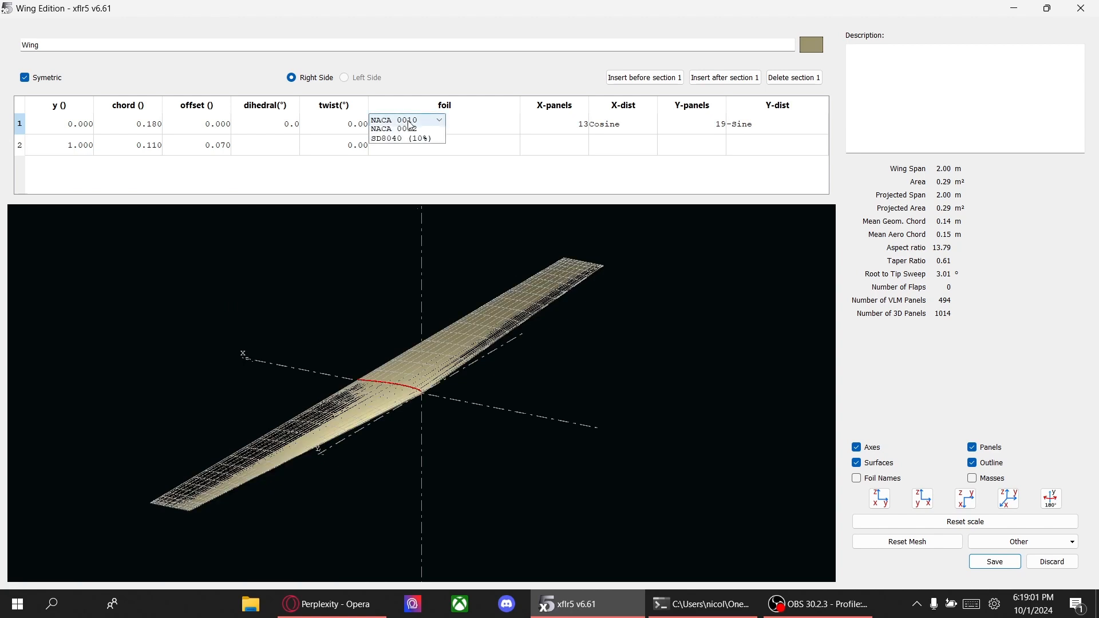
left_click(412, 152)
double_click(411, 147)
left_click(412, 141)
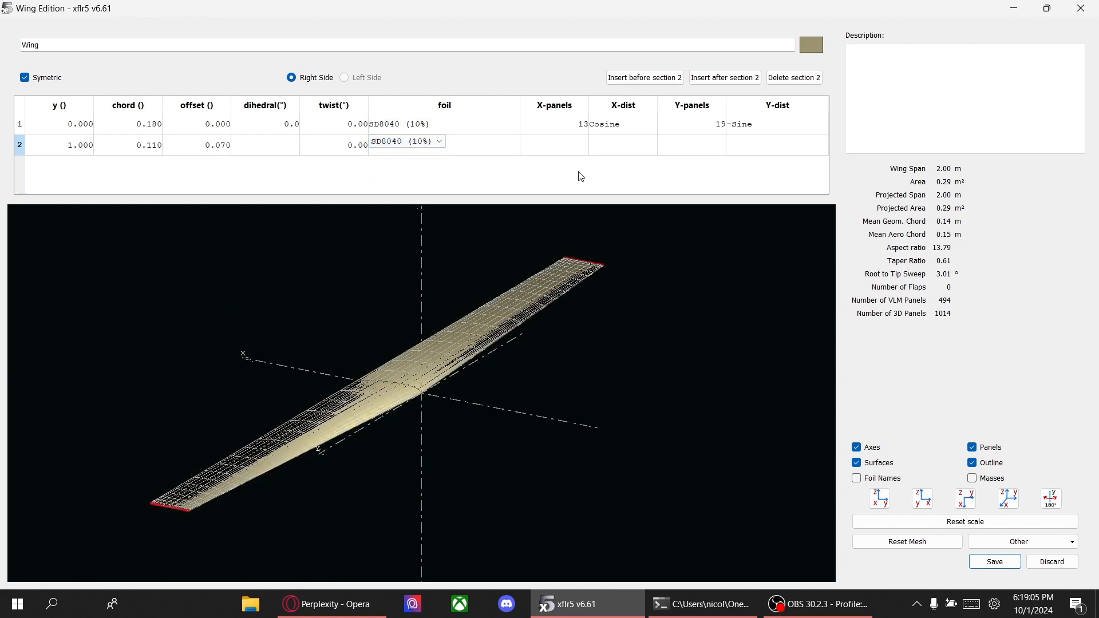
- Set the main wing's mesh to 20 X-panels and 20 Y-panels, with a Uniform Y distribution
double_click(567, 129)
type("20")
key("Return")
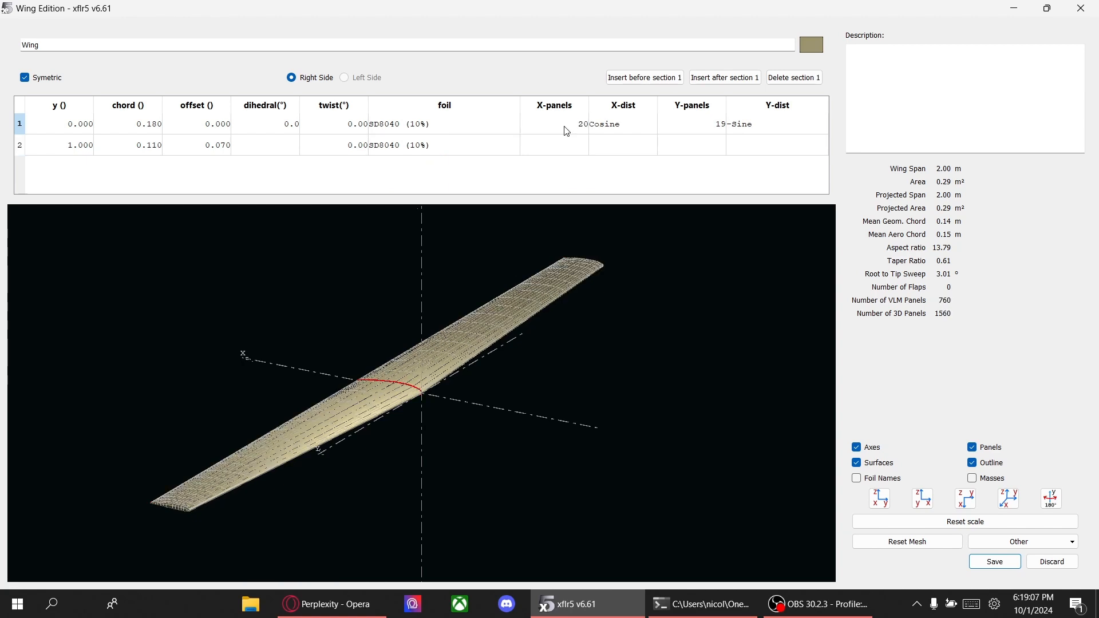
double_click(662, 132)
type("20")
key("Return")
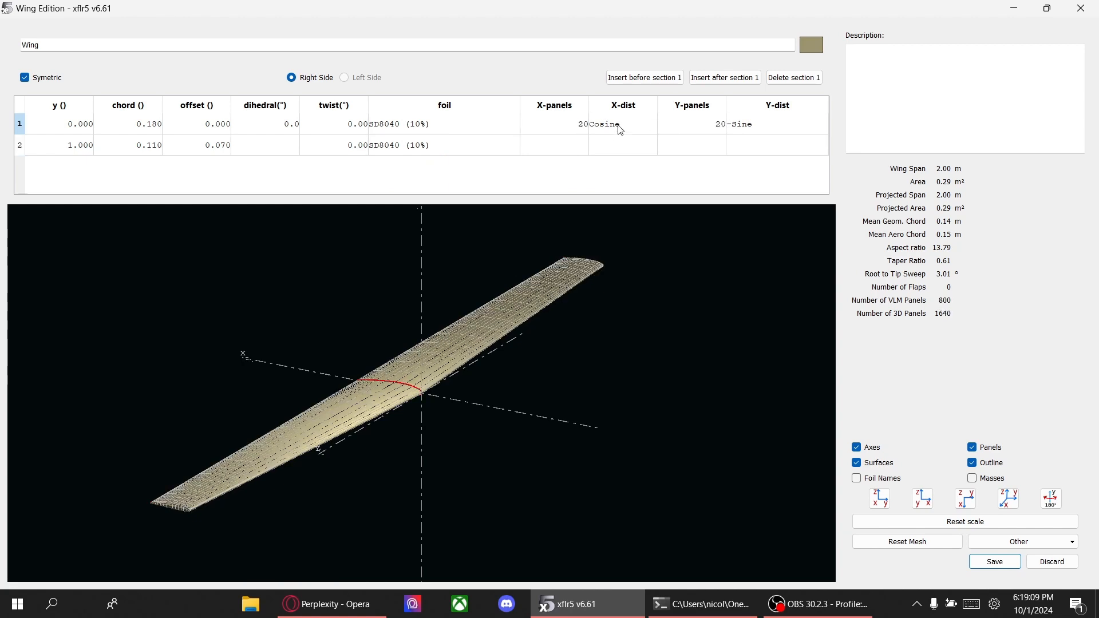
double_click(772, 131)
left_click(755, 121)
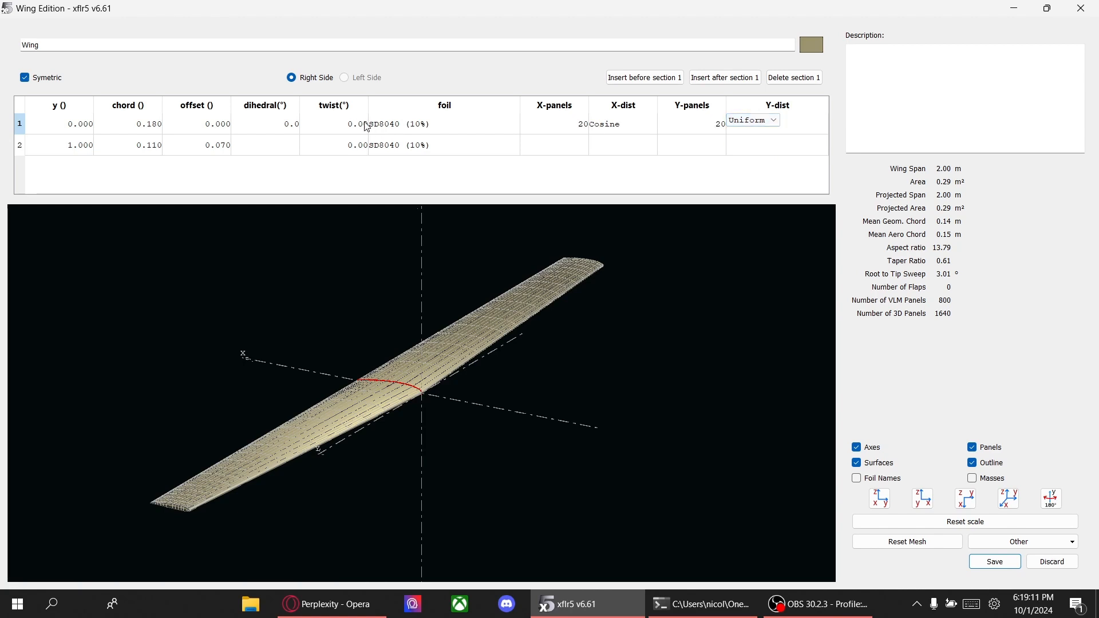
- Set the main wing's root section to a 2° dihedral and a 0.25 m chord
double_click(283, 127)
type("2")
key("Return")
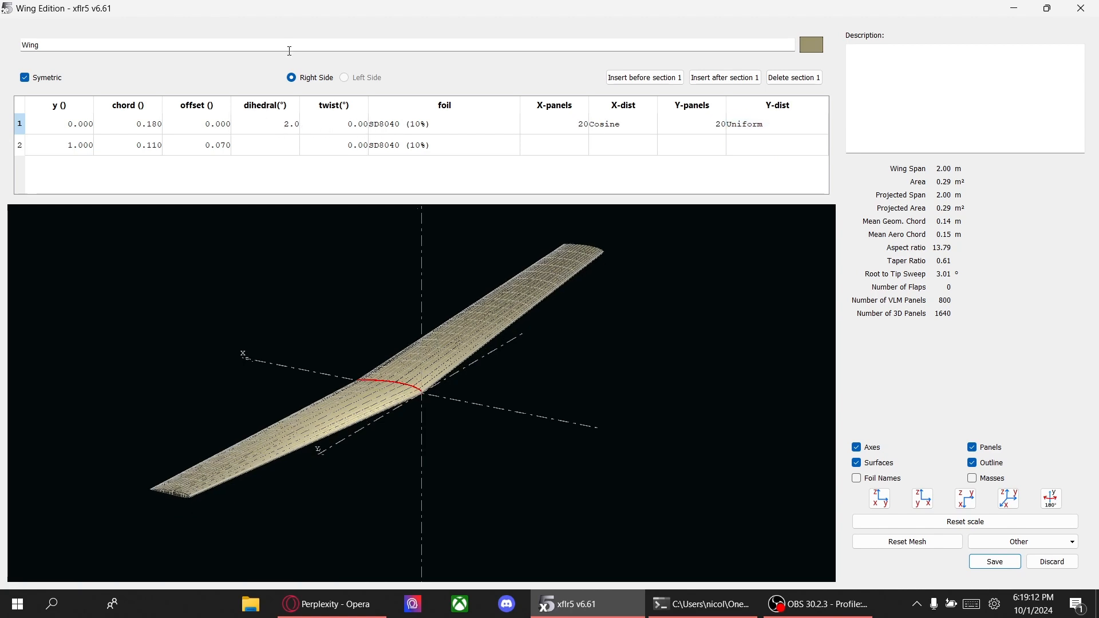
double_click(154, 128)
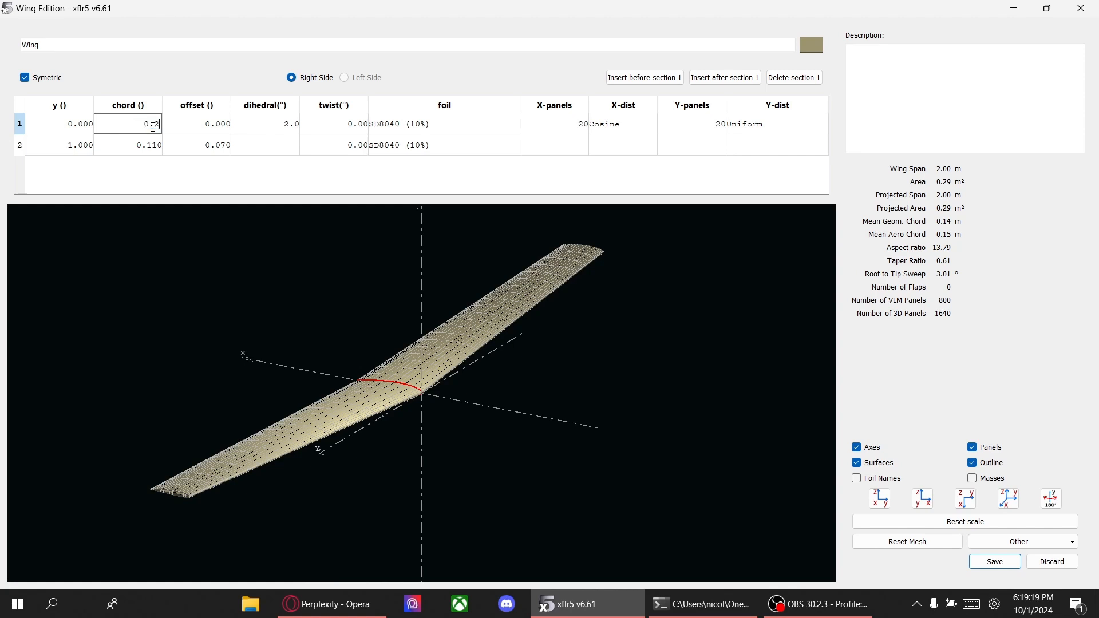
type("0.25")
key("Return")
- Set the main wing's tip section to a 0.15 m chord and a 0.1 m offset
double_click(148, 146)
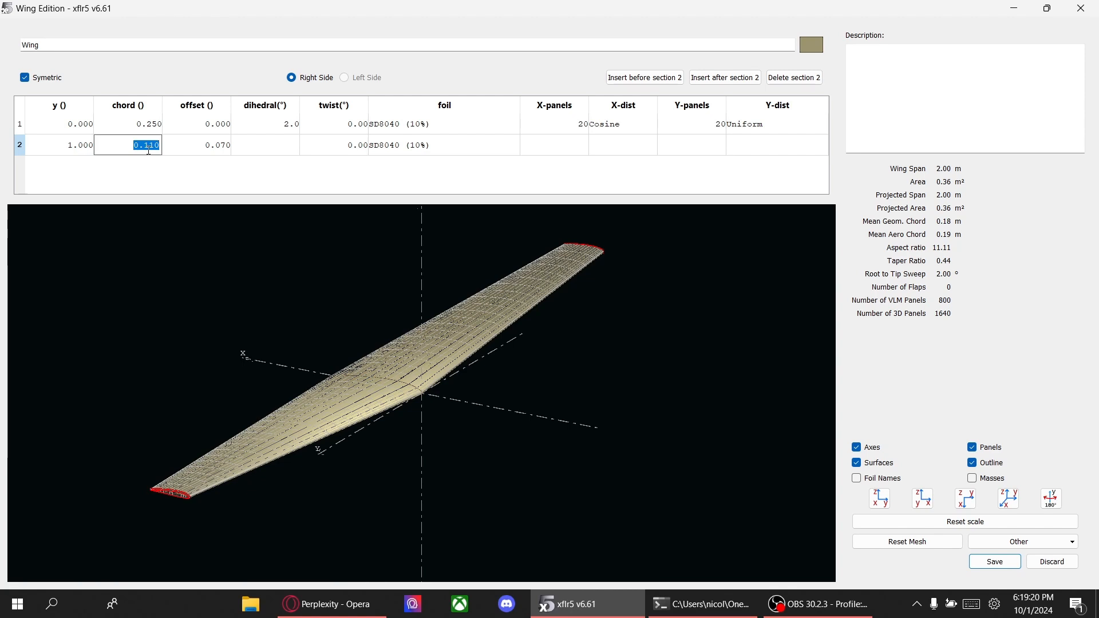
key("Return")
double_click(190, 137)
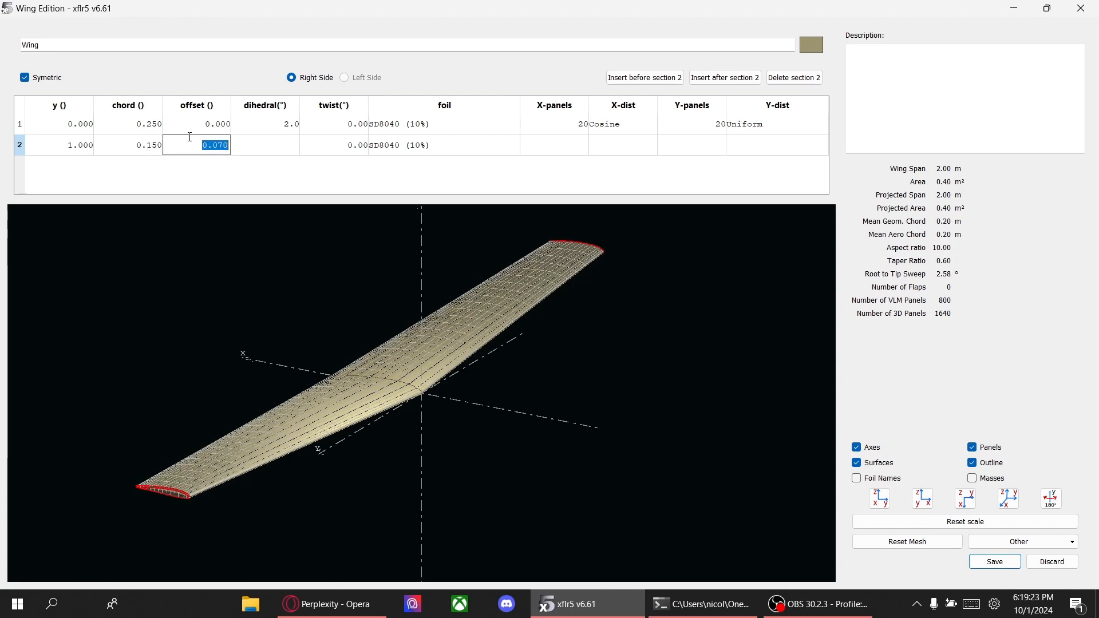
key("Return")
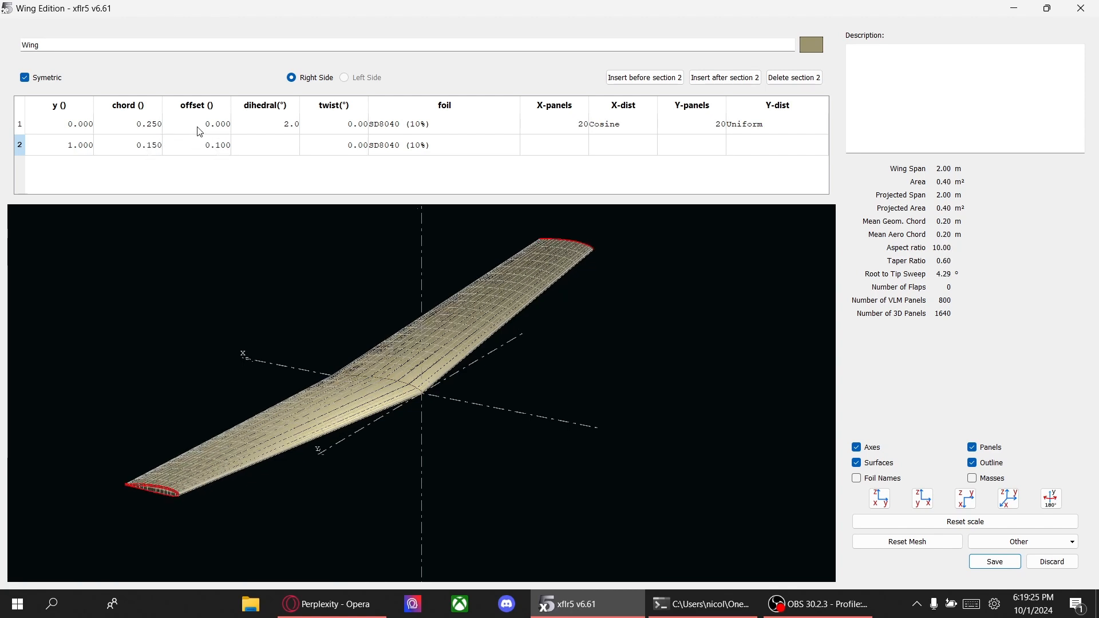
left_click_drag(249, 444, 341, 387)
- Set the main wing's tip section y position to 0.45 m
double_click(84, 145)
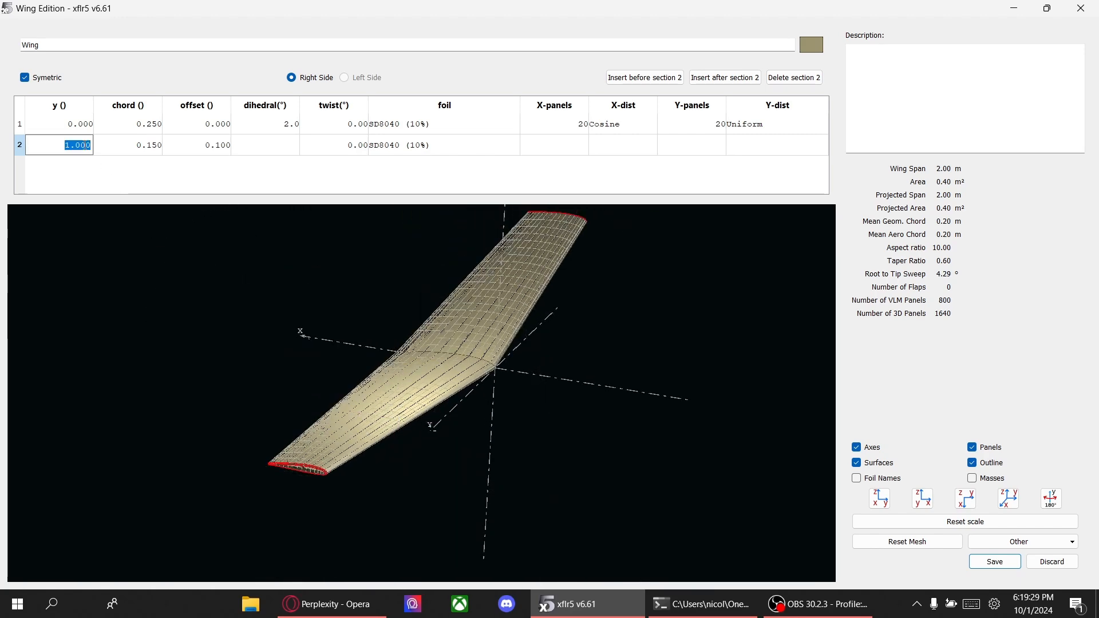
type("0.45")
key("Return")
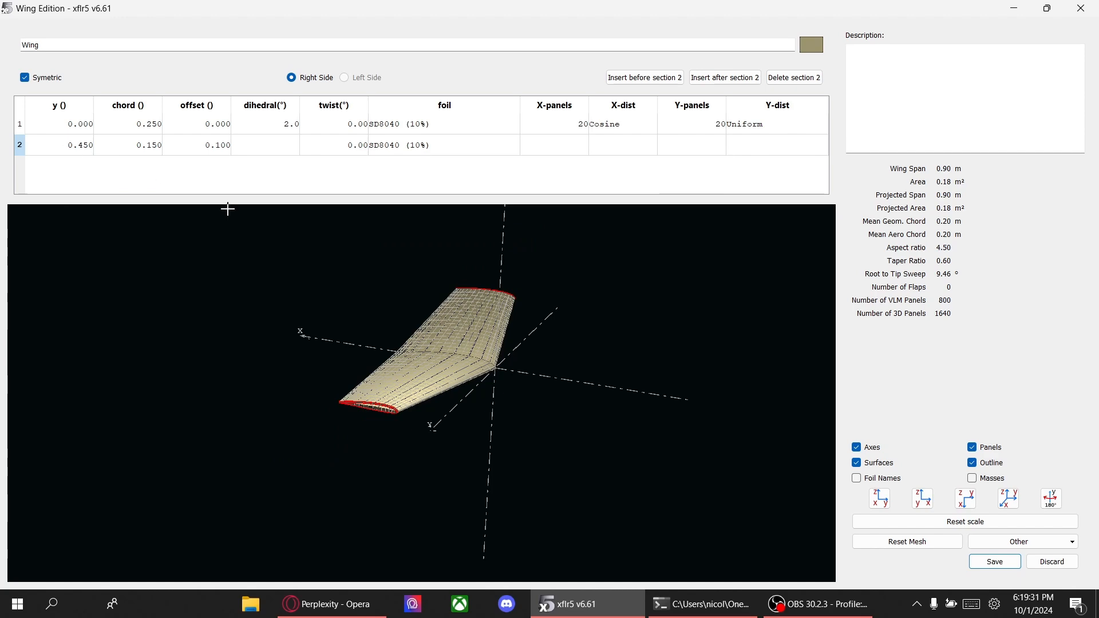
left_click_drag(294, 277, 319, 383)
- In the browser, check the Aircraft Parameters Part 2 wing sizing sheet and the 9/17/2024 Sizing Tutorial spreadsheet, then return to xflr5
left_click(332, 604)
left_click(485, 12)
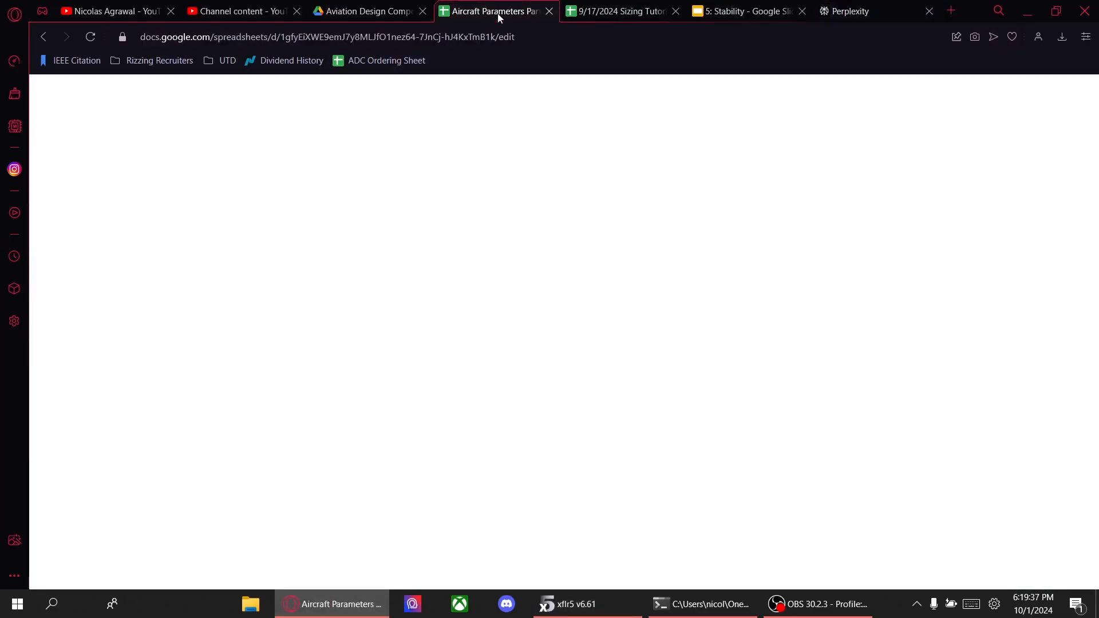
left_click(595, 11)
left_click(523, 8)
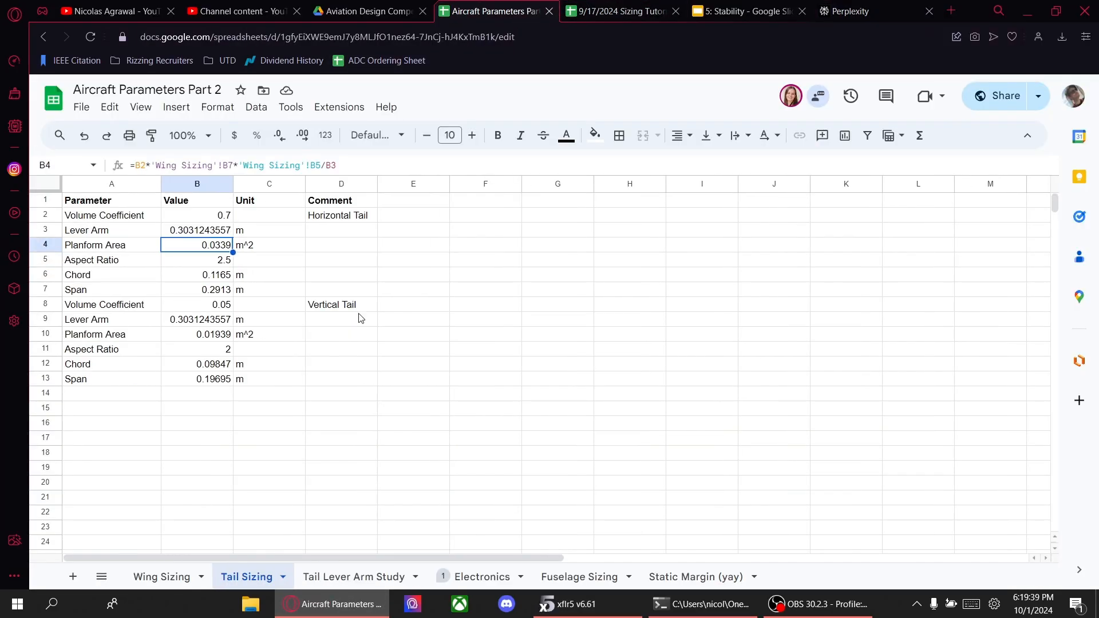
left_click(150, 577)
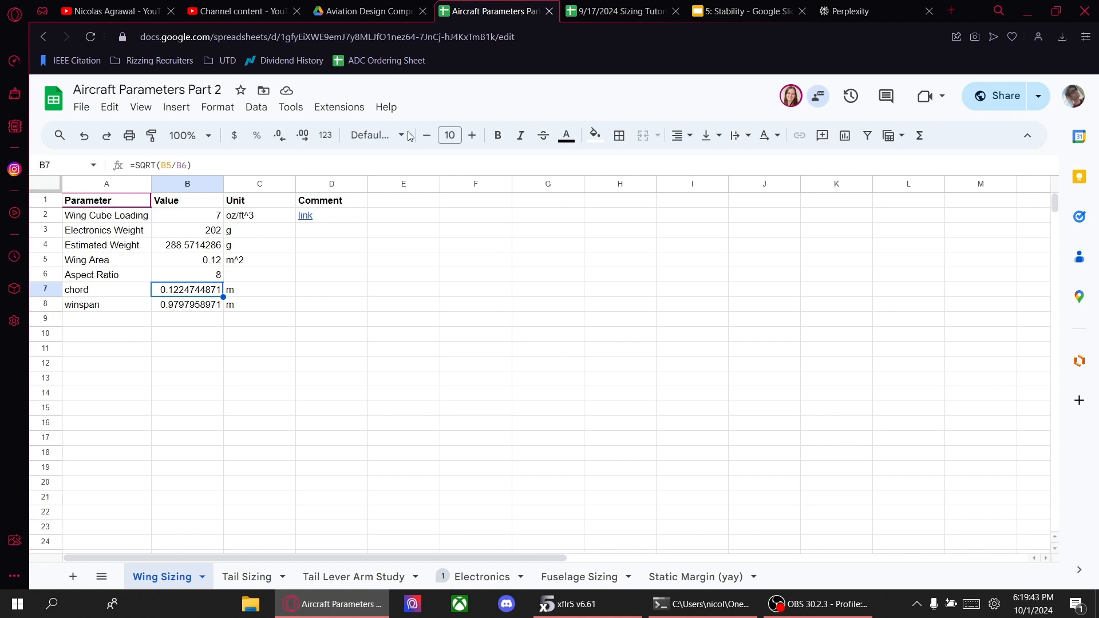
left_click(567, 12)
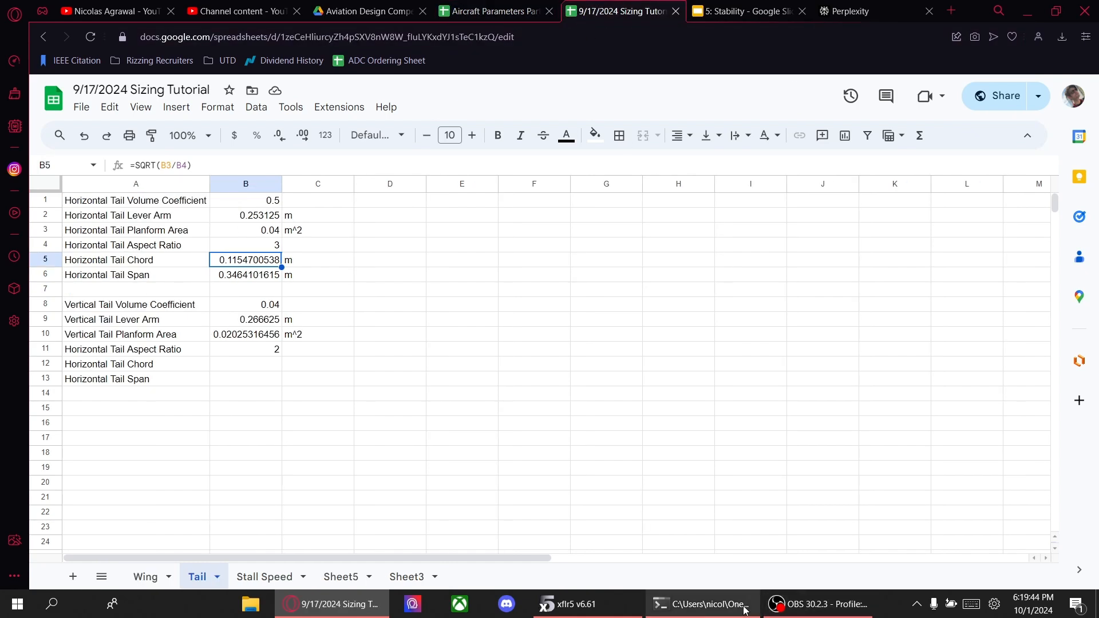
left_click(611, 609)
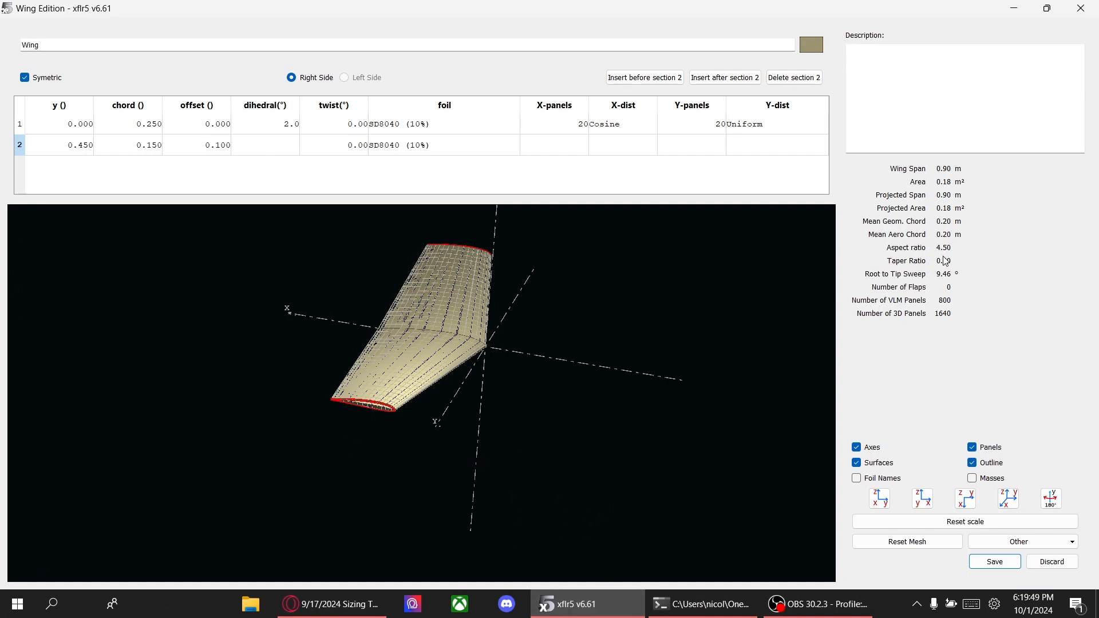
- Set the main wing's root chord to 0.2 m and its tip chord to 0.1 m
double_click(155, 125)
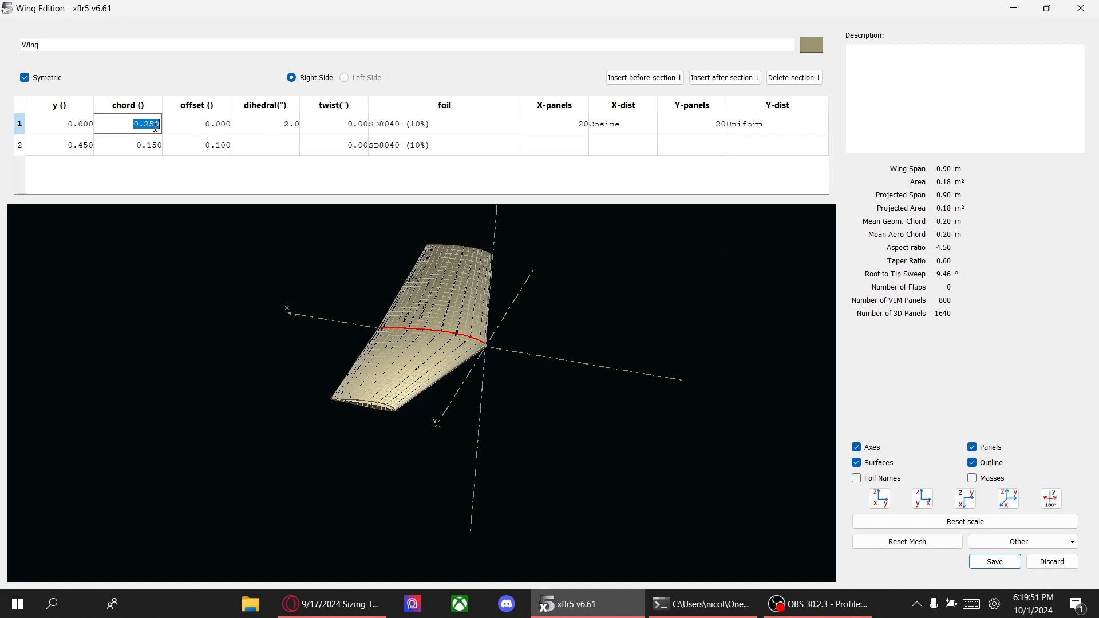
type("0.2")
key("Return")
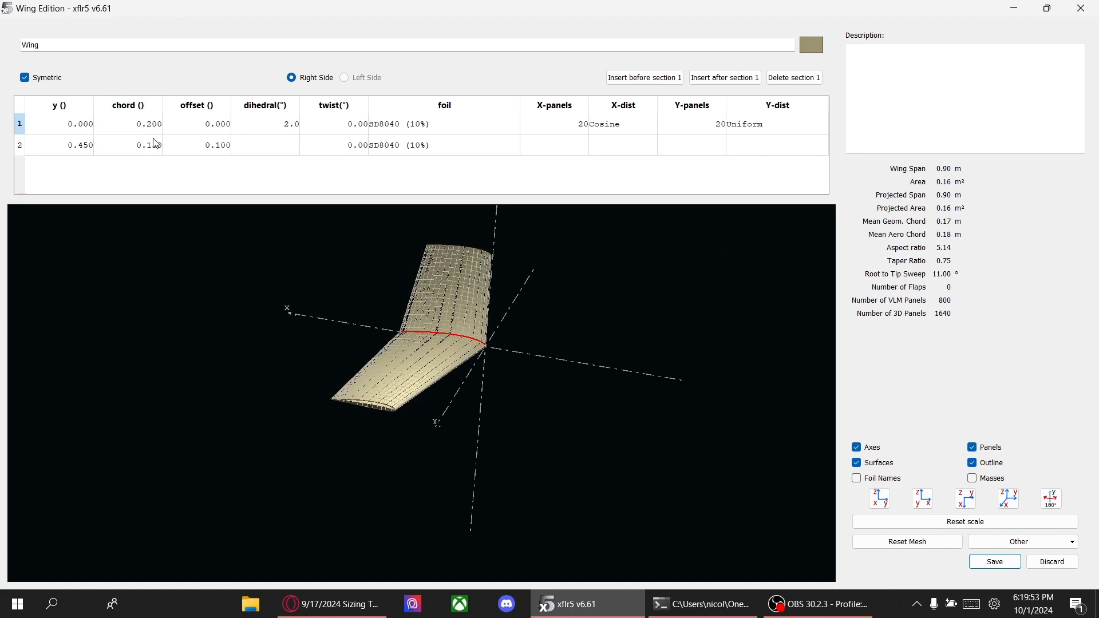
double_click(155, 142)
type("0.1")
key("Return")
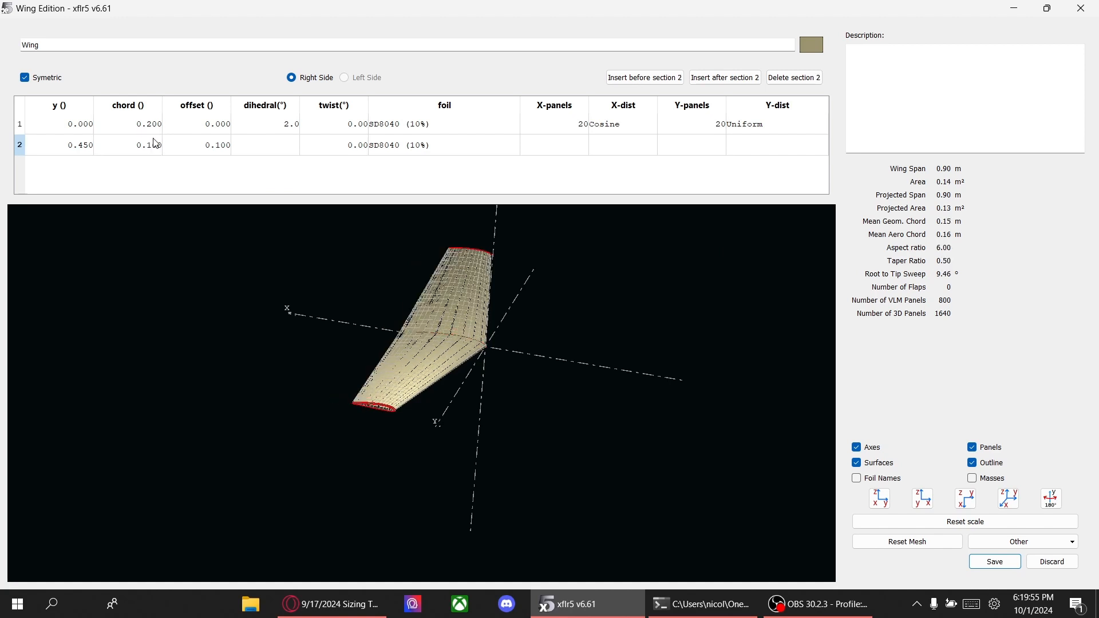
- Inspect the tapered main wing in 3D, and save the wing definition and the plane
left_click_drag(500, 299, 421, 315)
left_click_drag(316, 277, 277, 285)
middle_click_drag(277, 285, 280, 292)
scroll(383, 302, "up", 4)
middle_click_drag(383, 302, 403, 337)
left_click_drag(403, 290, 391, 339)
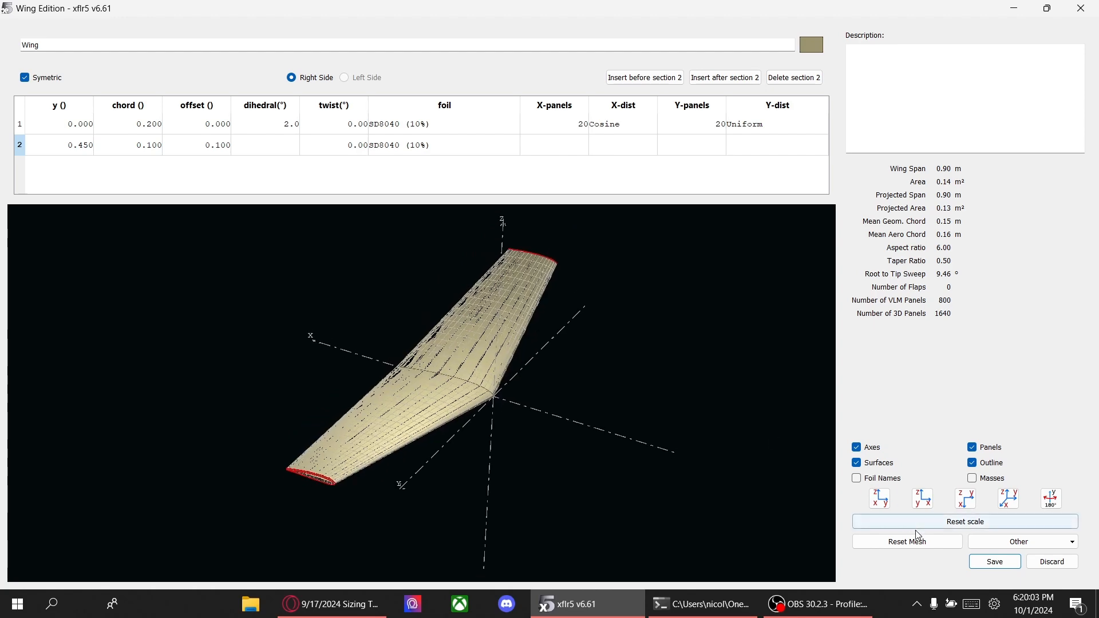
left_click(997, 563)
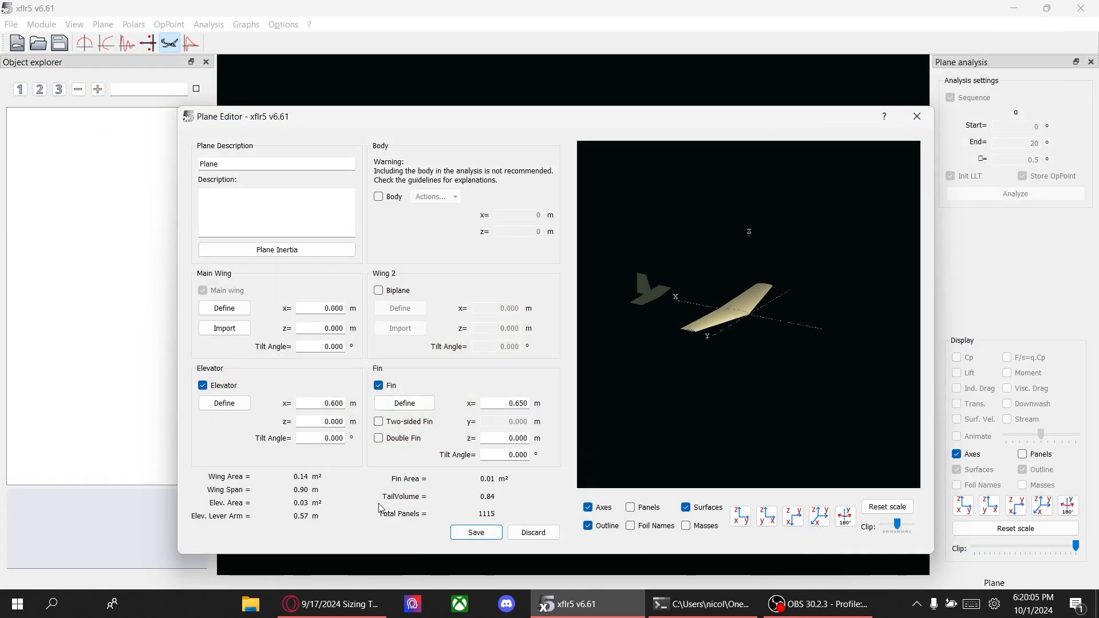
left_click(475, 533)
- Open the Wing.xfl project from the ADC-Practice folder
left_click(14, 24)
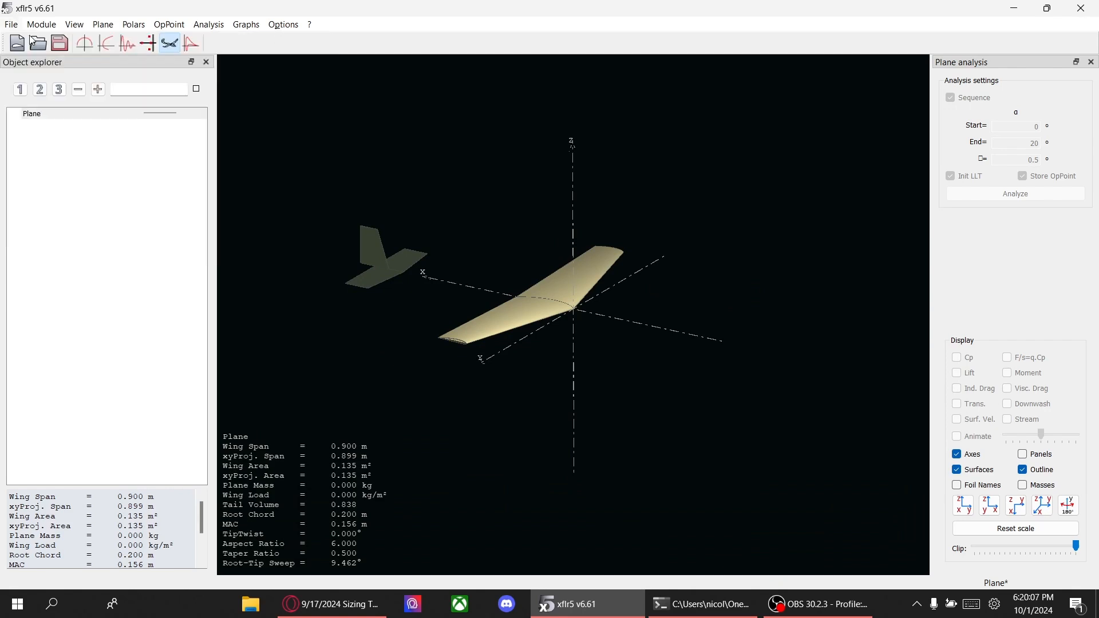
left_click(32, 54)
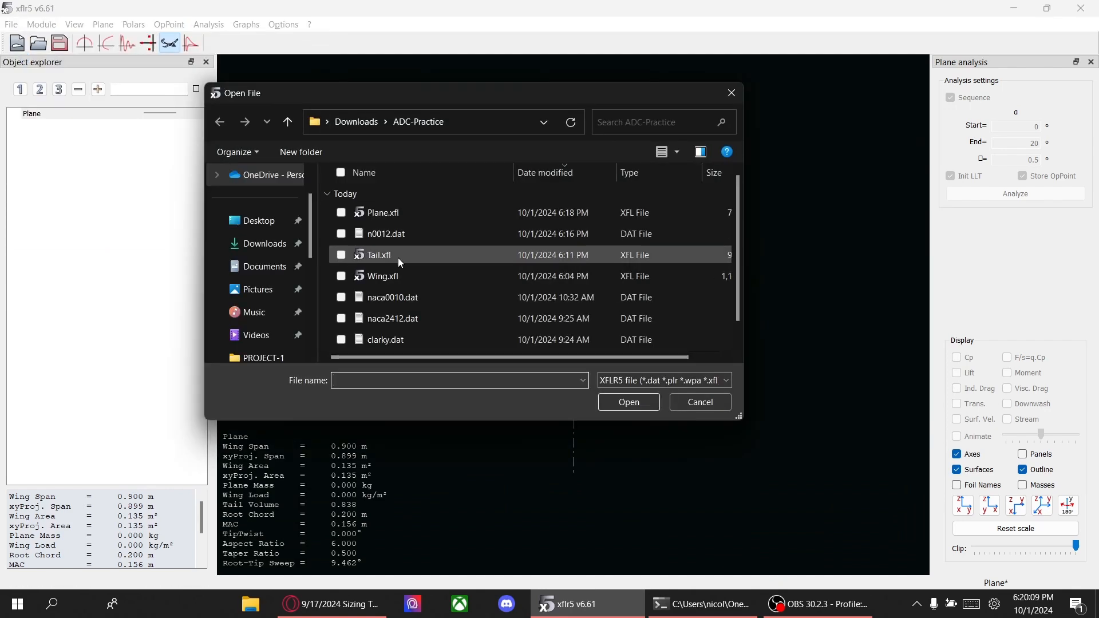
double_click(396, 276)
left_click(547, 319)
- Examine the section dimensions of the main wing in the Wing project's plane, and close its editors discarding any modification
double_click(144, 117)
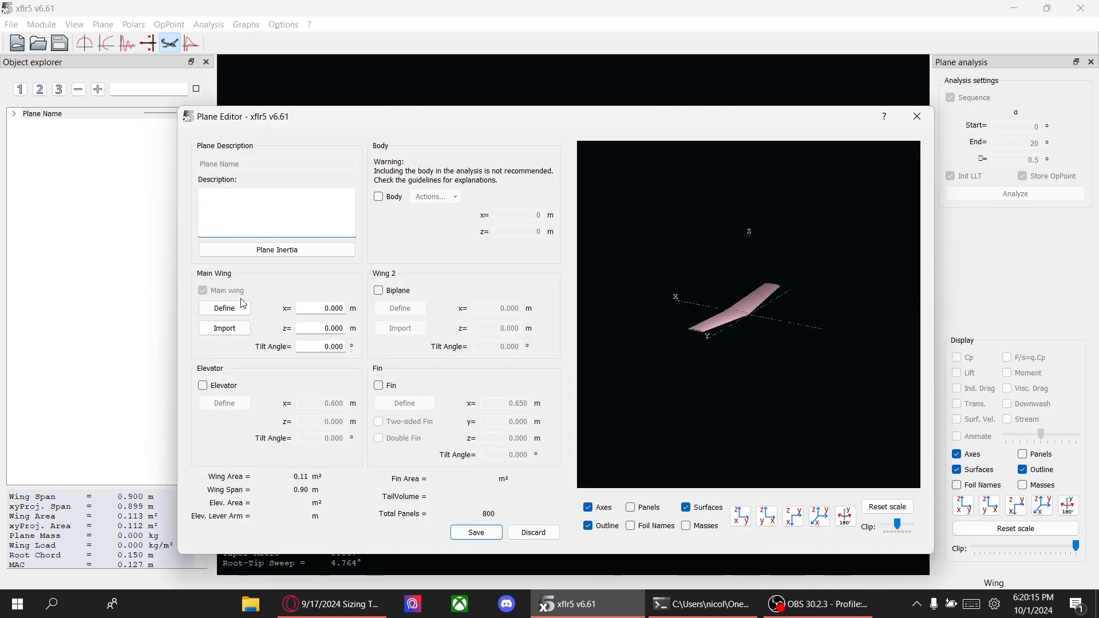
left_click(225, 308)
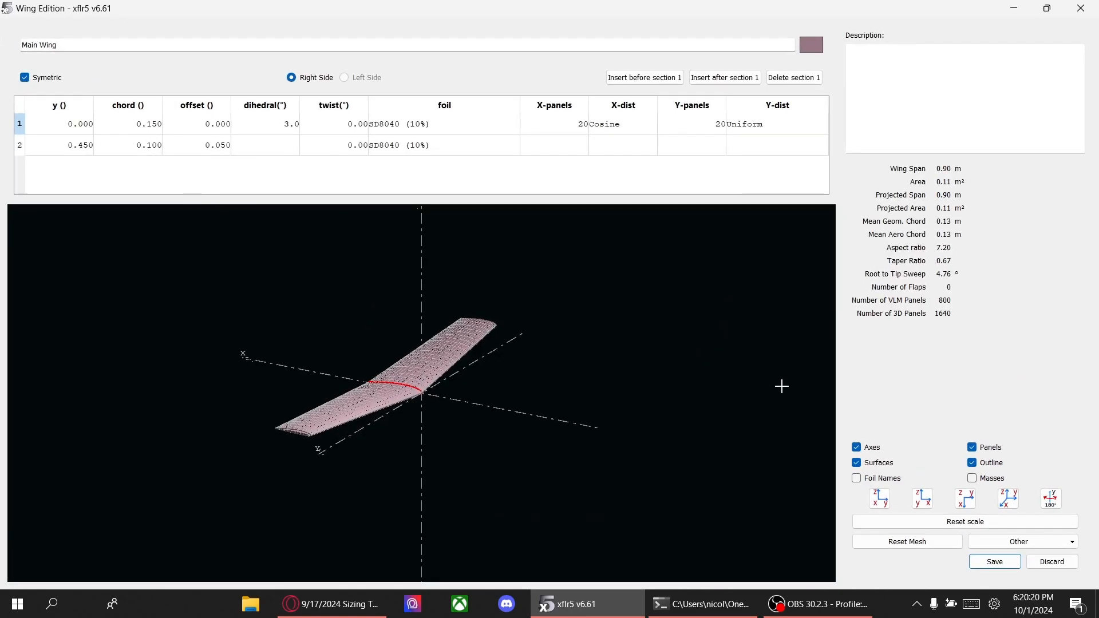
left_click(982, 568)
left_click(470, 531)
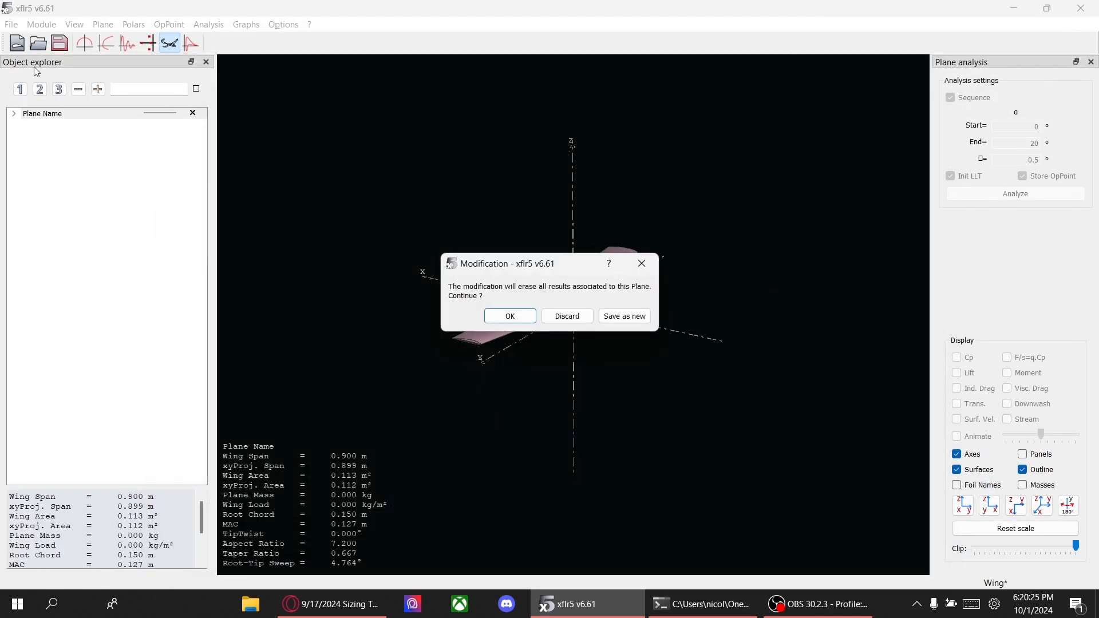
left_click(550, 315)
- Open the Plane.xfl project from the ADC-Practice folder
left_click(16, 28)
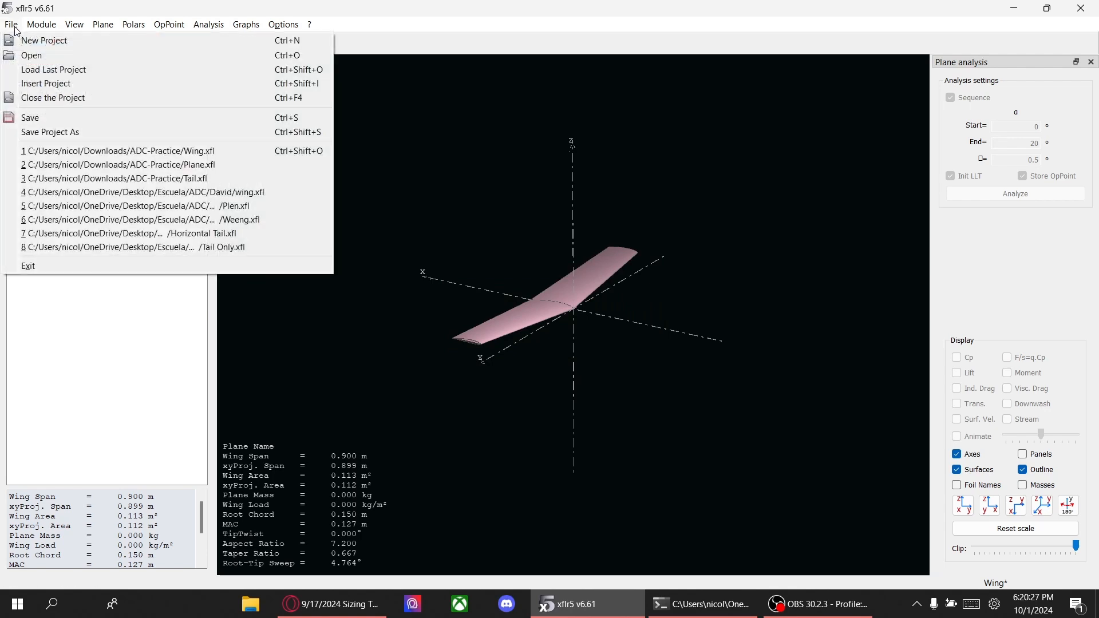
left_click(32, 56)
left_click(402, 215)
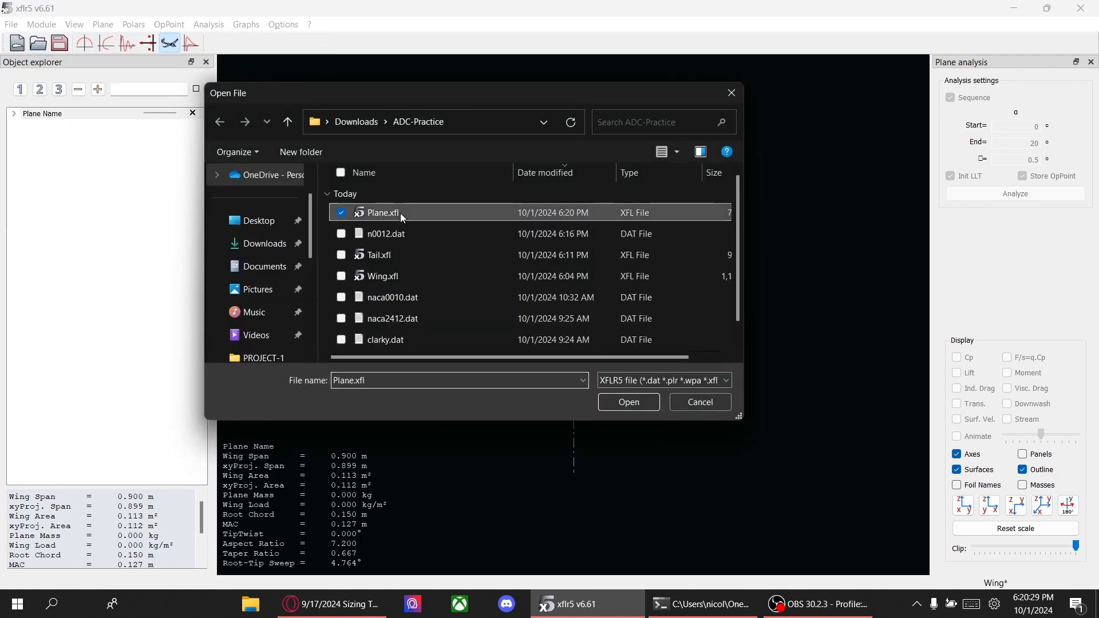
double_click(403, 215)
left_click(542, 321)
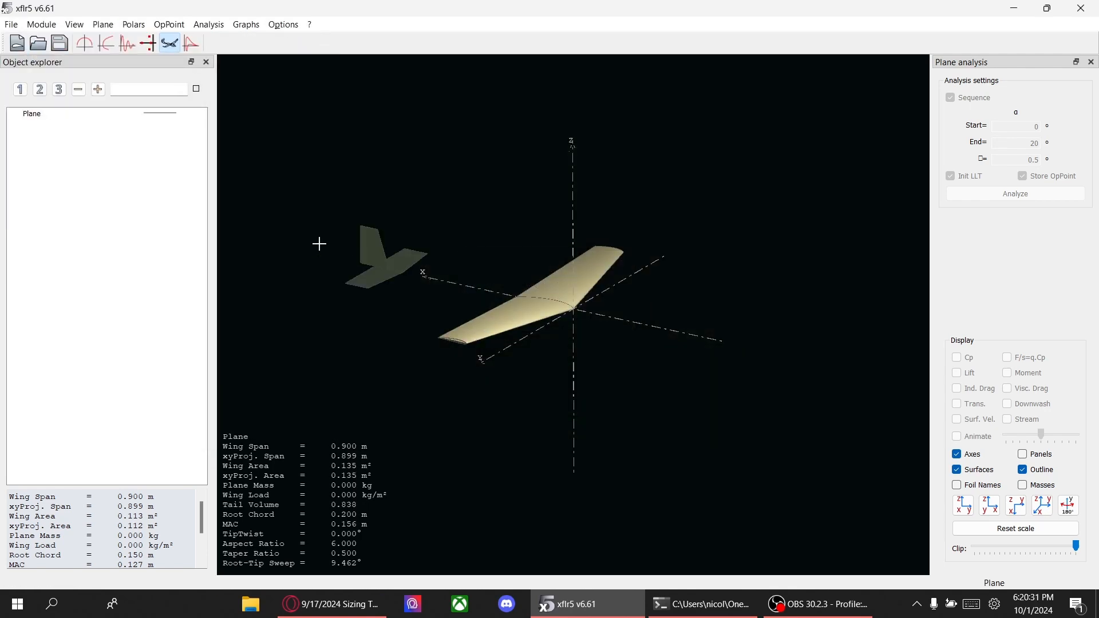
- Set the main wing's root chord to 0.15 m and tip offset to 0.05 m, and save the wing definition
key("ctrl+F3")
left_click(225, 308)
double_click(152, 126)
type("0.15")
key("Return")
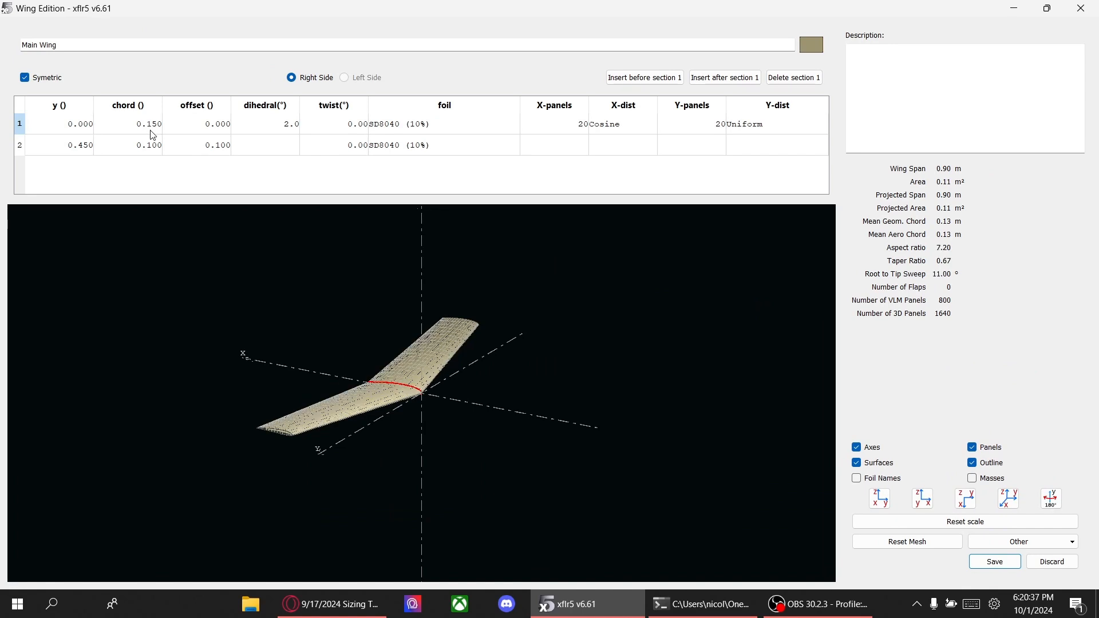
double_click(204, 146)
type("0.050")
key("Return")
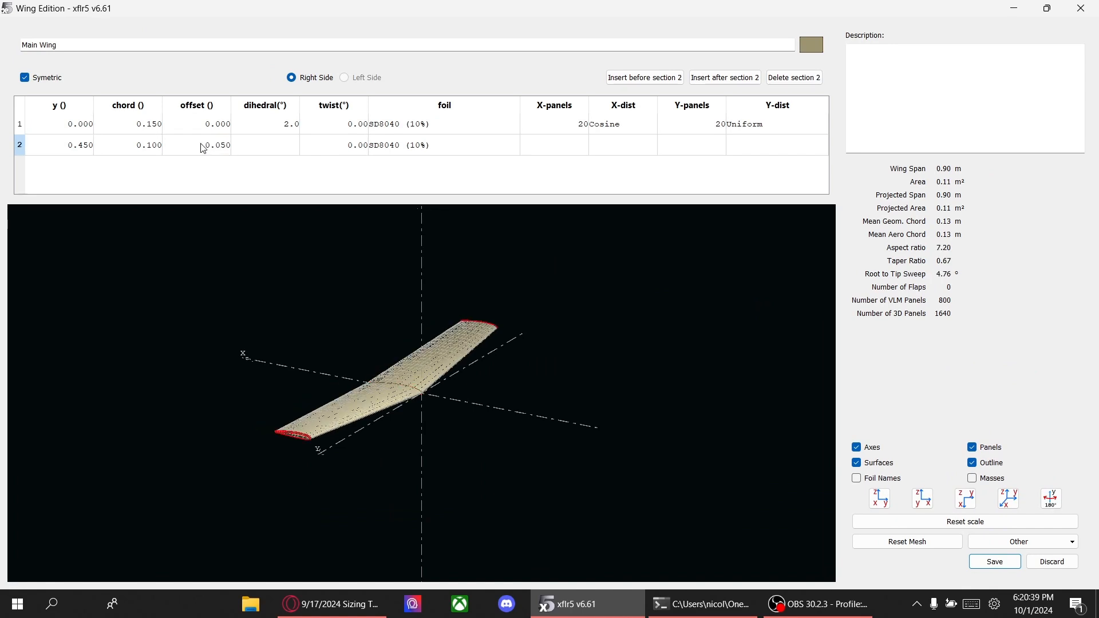
left_click_drag(344, 294, 414, 425)
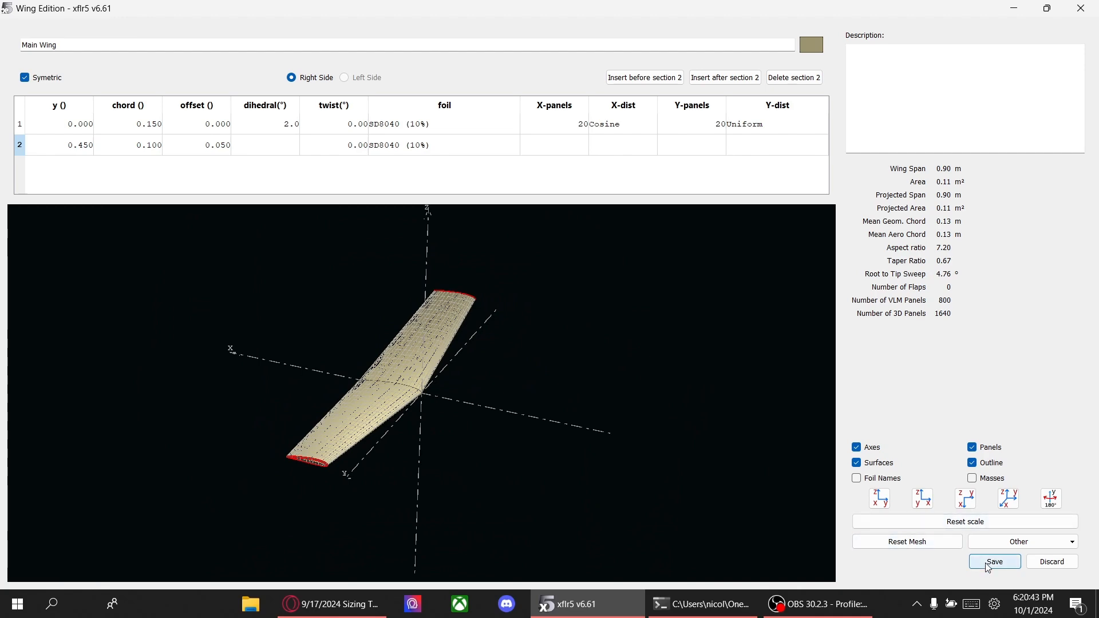
left_click(995, 562)
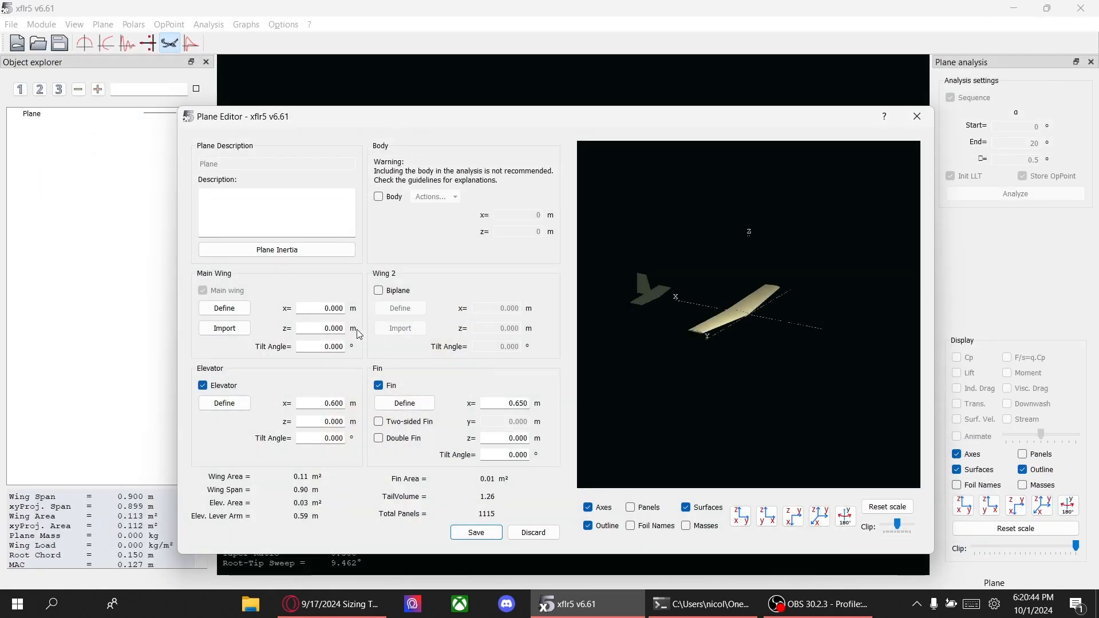
- In the elevator definition, set the tip section's y position to 0.175 m
left_click(232, 404)
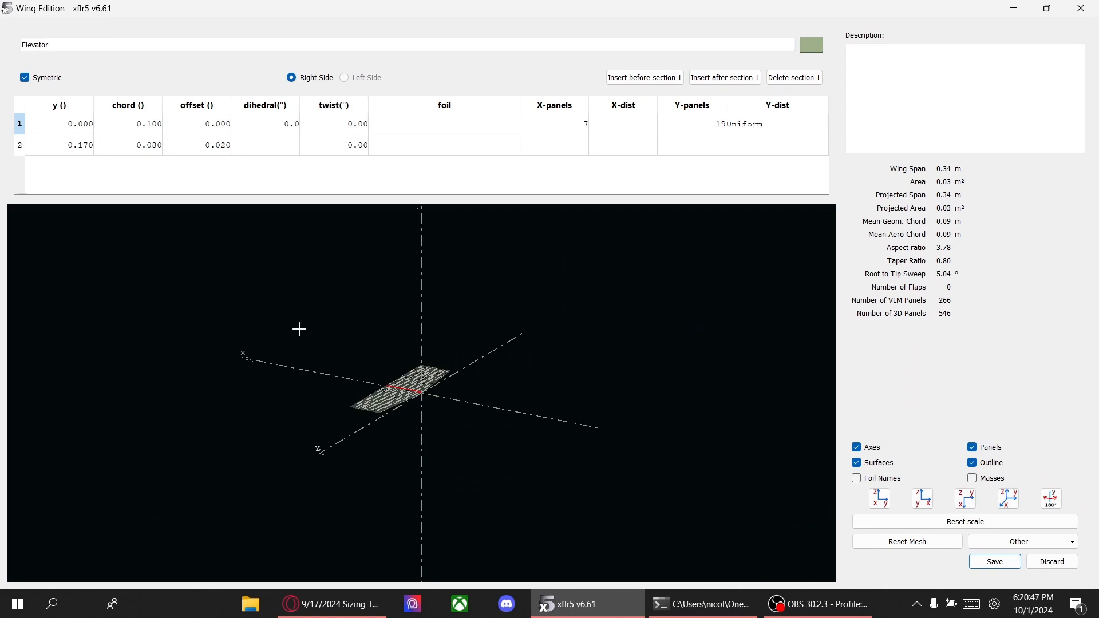
double_click(71, 146)
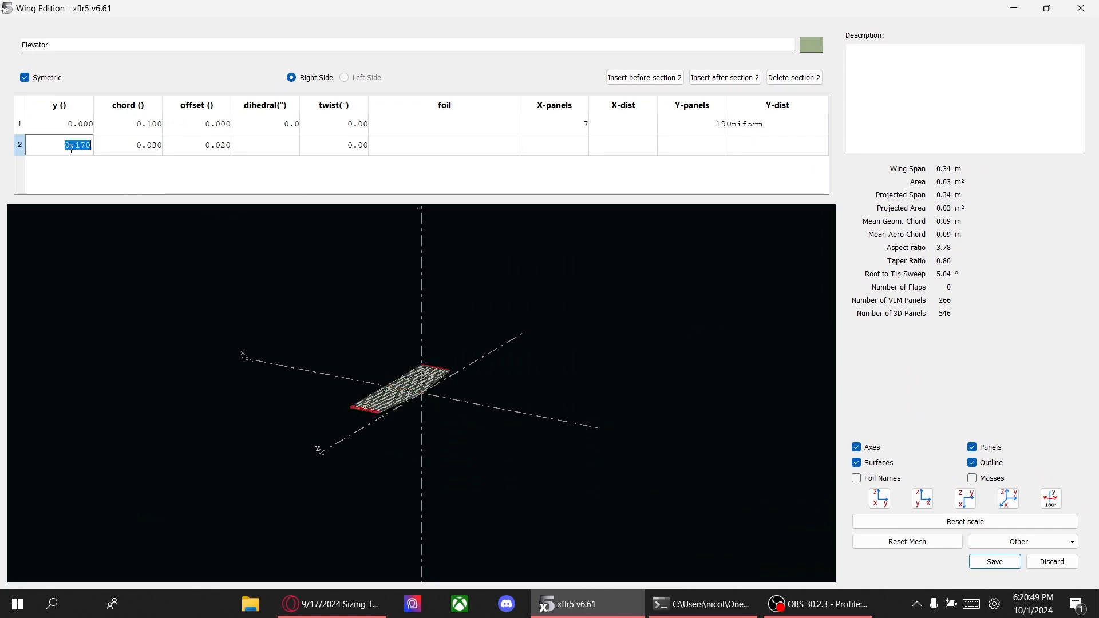
type("0.175")
key("Return")
- Set the elevator's root and tip chords to 0.12 m and its tip offset to 0
double_click(131, 122)
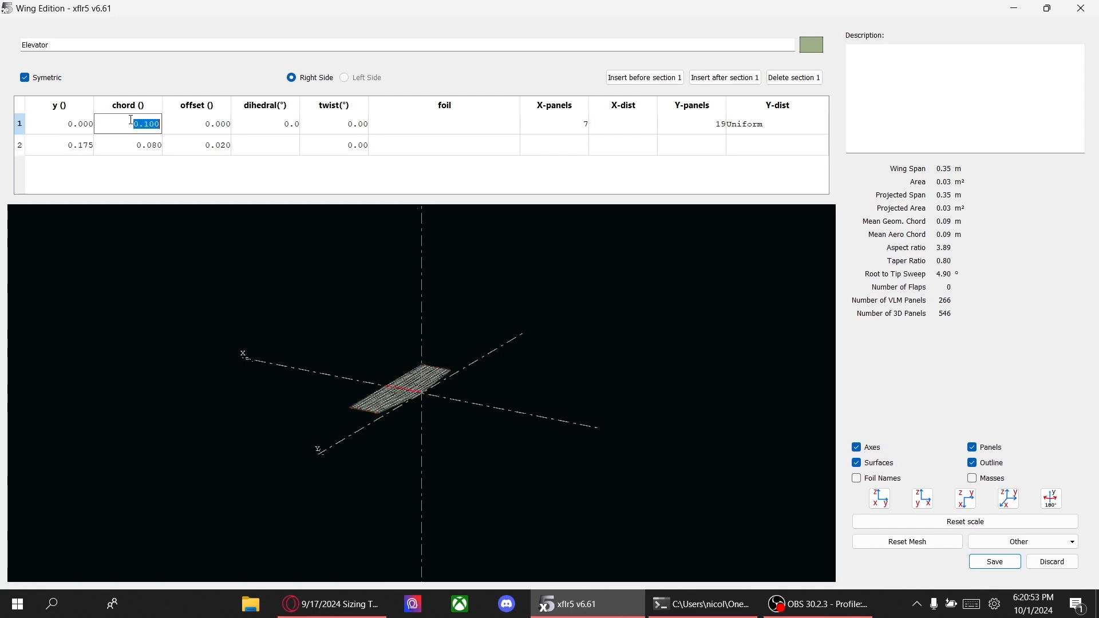
type("0.12")
key("Return")
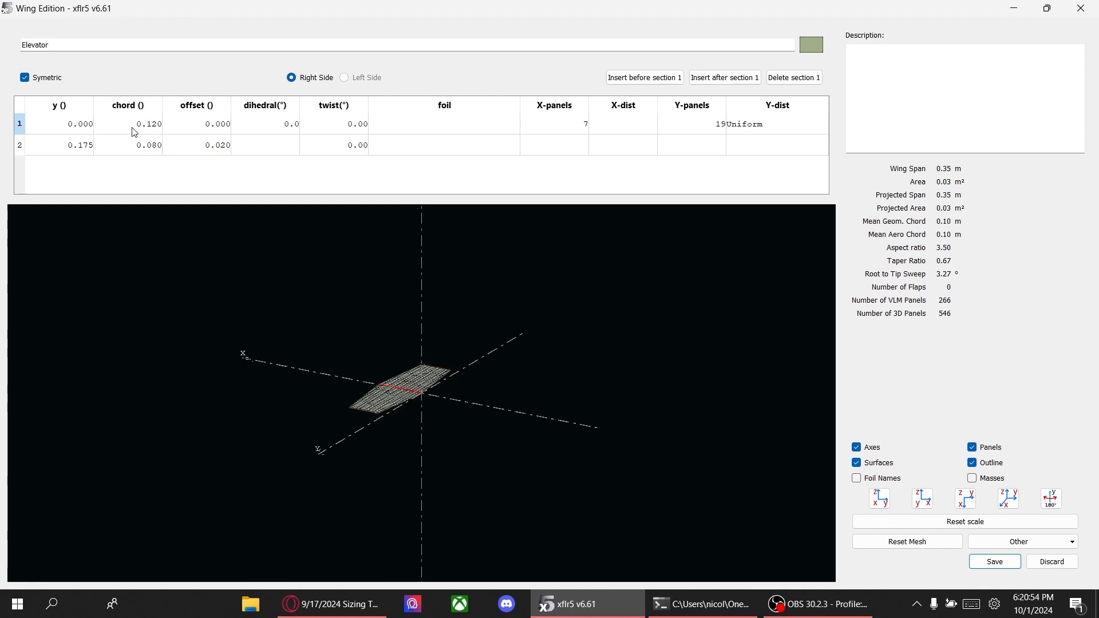
double_click(137, 144)
type("0.")
key("Return")
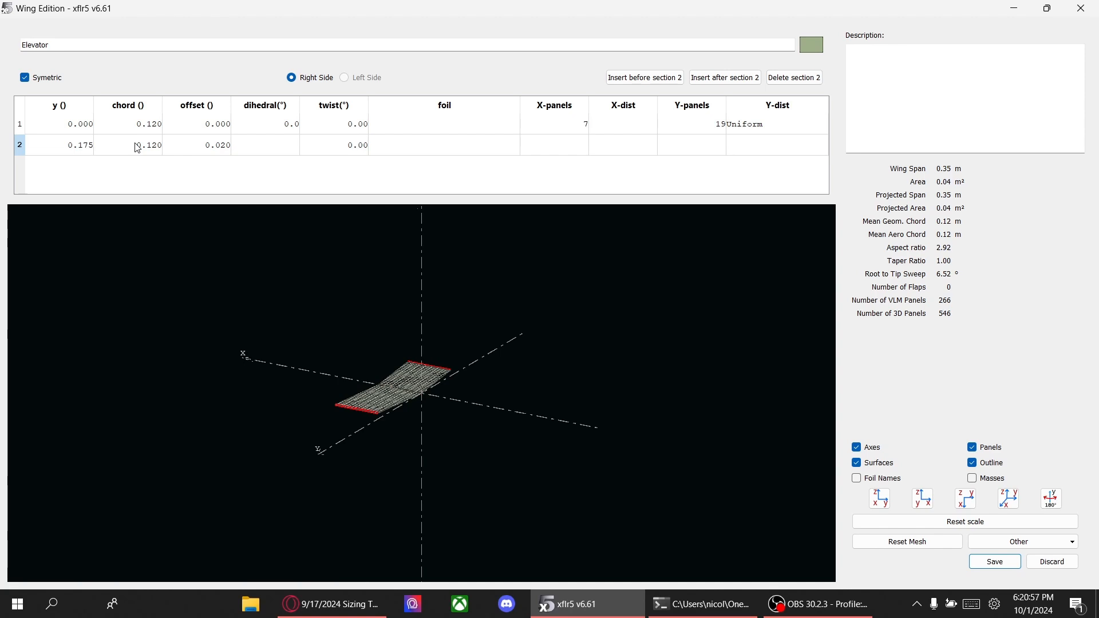
double_click(197, 153)
type("0")
key("Return")
- Assign NACA 0010 to both elevator sections and mesh it with 20 cosine-distributed X-panels and 20 Y-panels
left_click(481, 123)
left_click(429, 145)
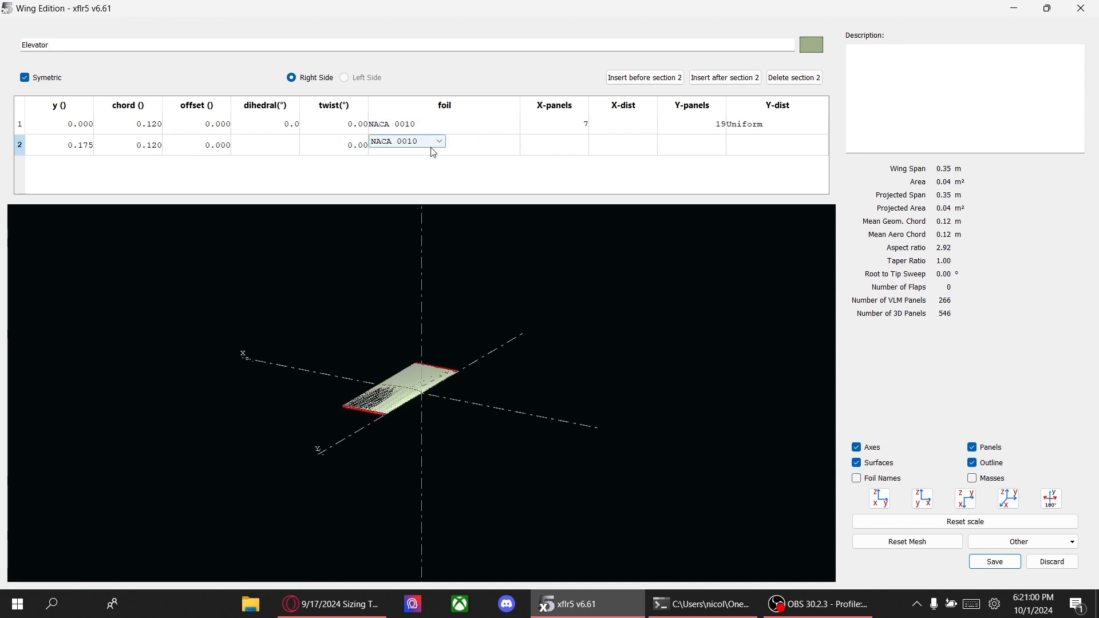
double_click(548, 131)
type("20")
key("Return")
double_click(685, 124)
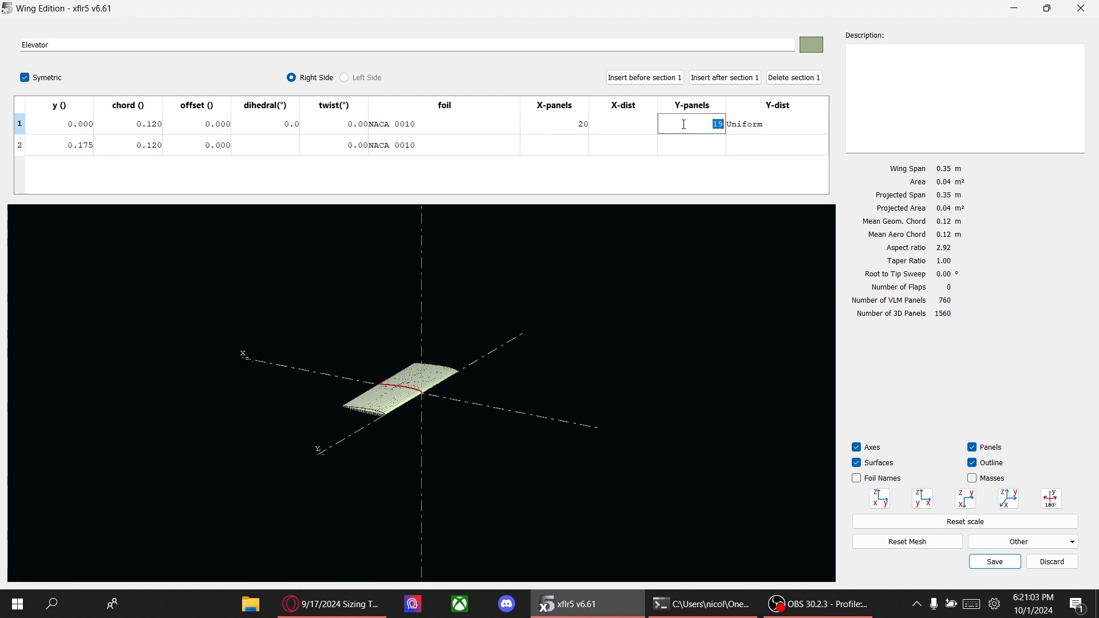
type("20")
key("Return")
left_click(606, 122)
left_click(610, 123)
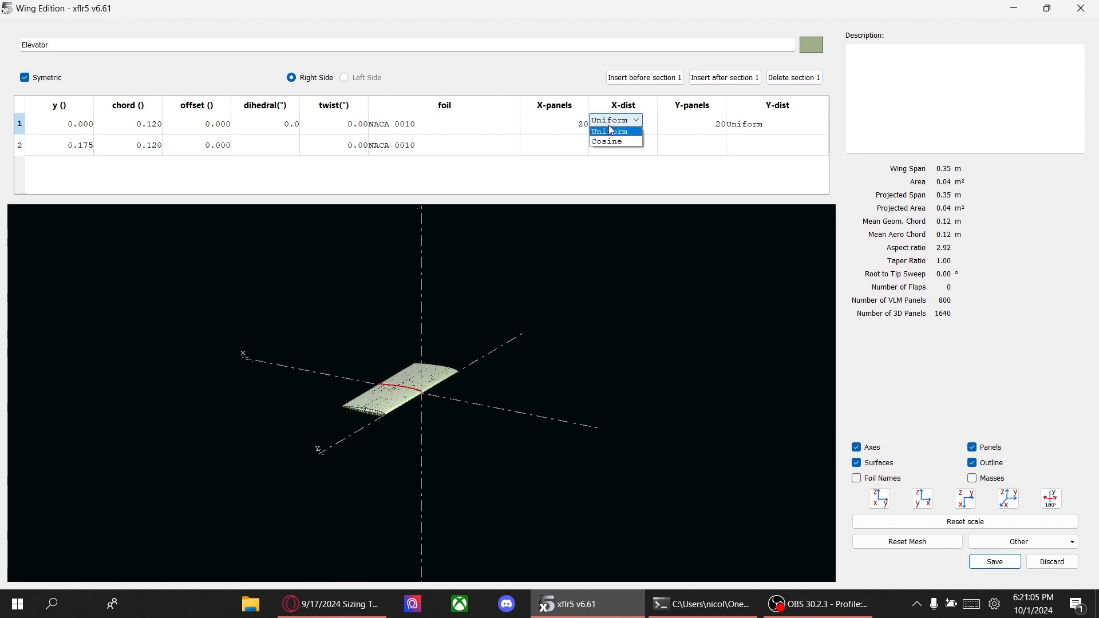
left_click(611, 141)
- Inspect the rectangular elevator in 3D and save its definition
left_click_drag(335, 339, 356, 449)
scroll(346, 387, "up", 3)
left_click_drag(346, 386, 363, 388)
left_click(995, 562)
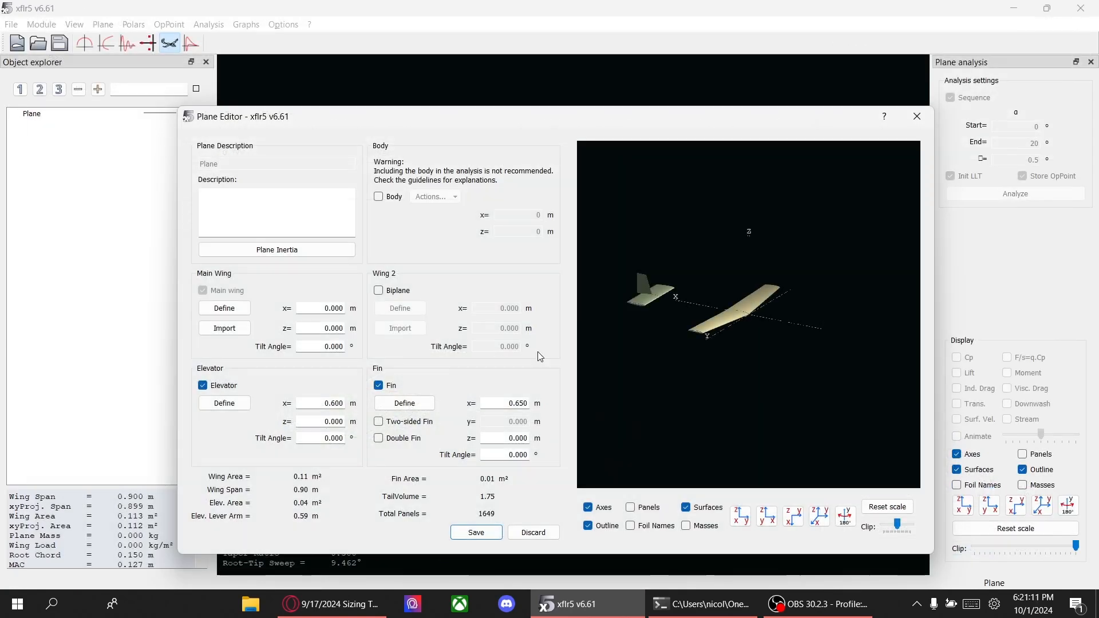
- Recheck the elevator's section dimensions and close its definition by saving it
left_click(232, 403)
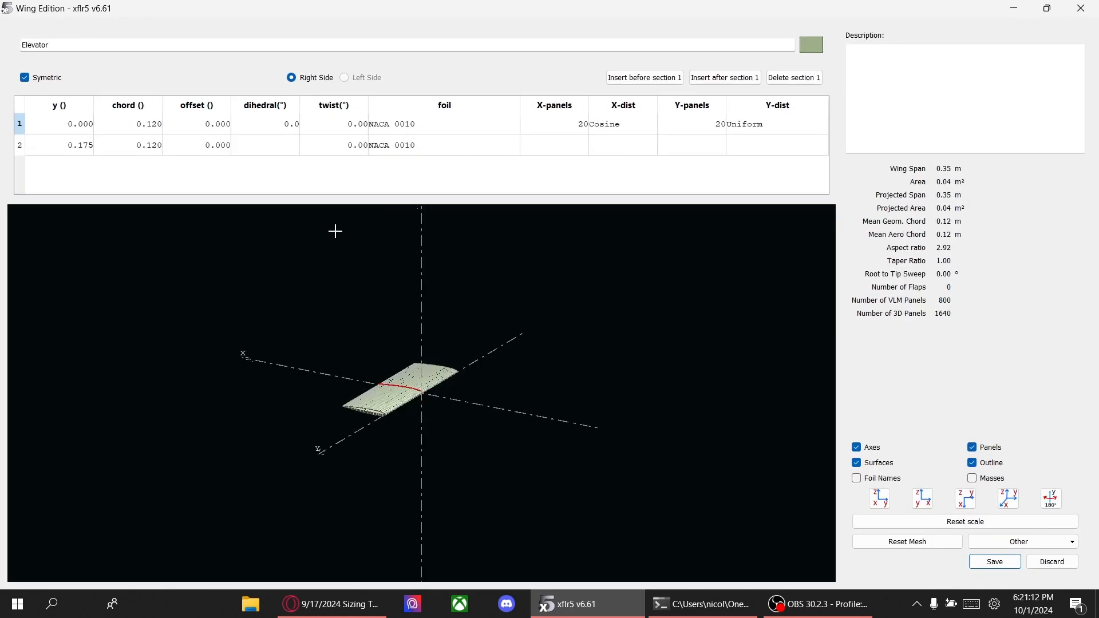
double_click(75, 146)
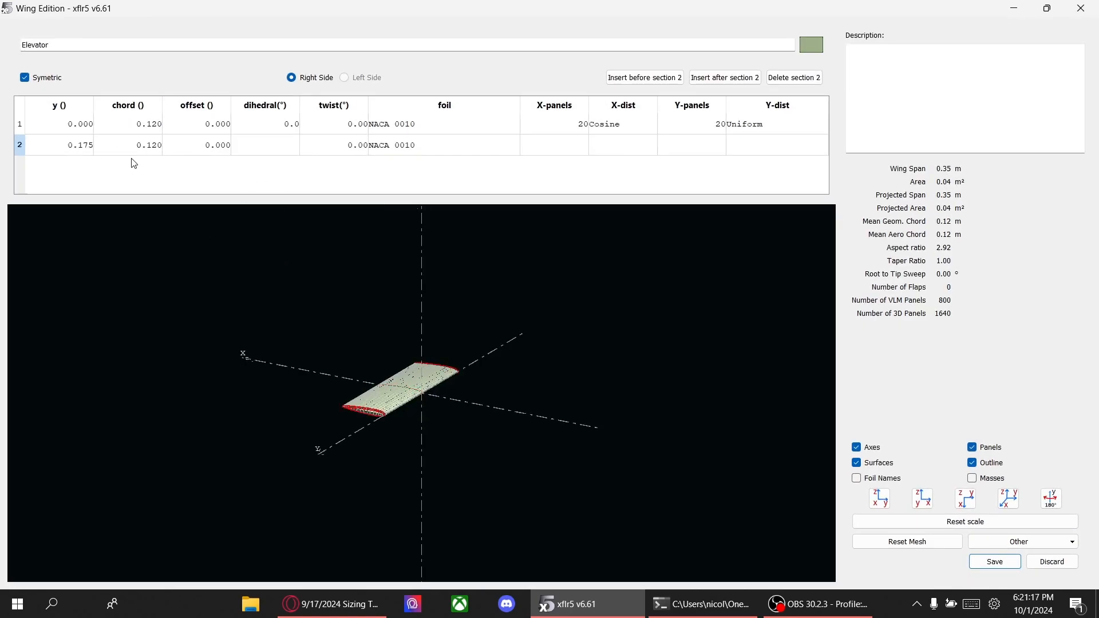
left_click(1006, 569)
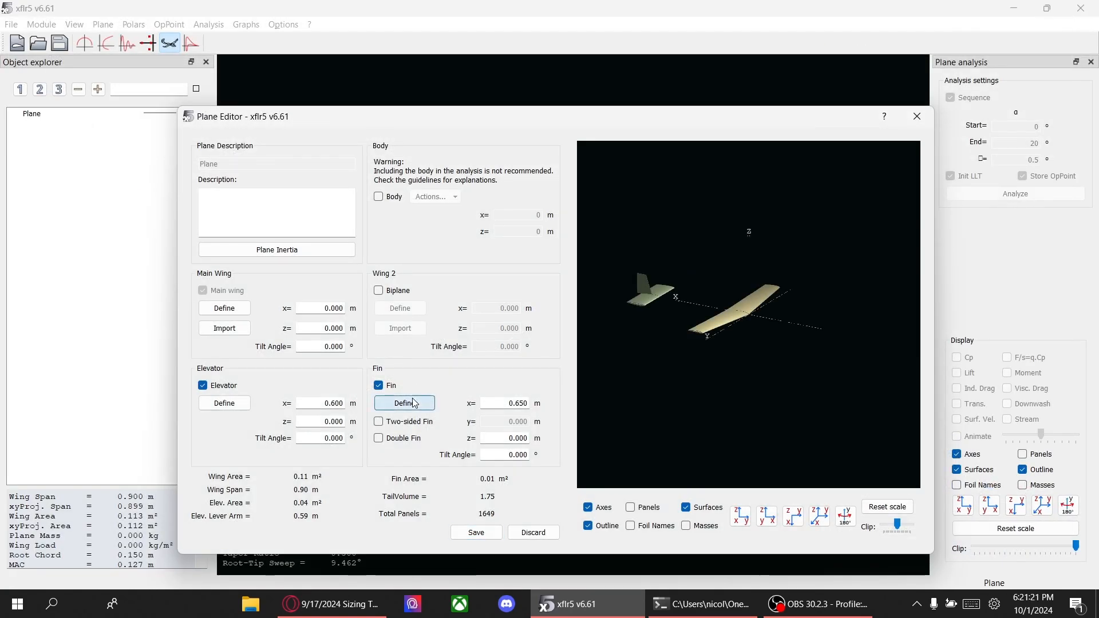
- In the fin definition, assign the NACA 0012 foil to both sections
left_click(405, 401)
double_click(409, 126)
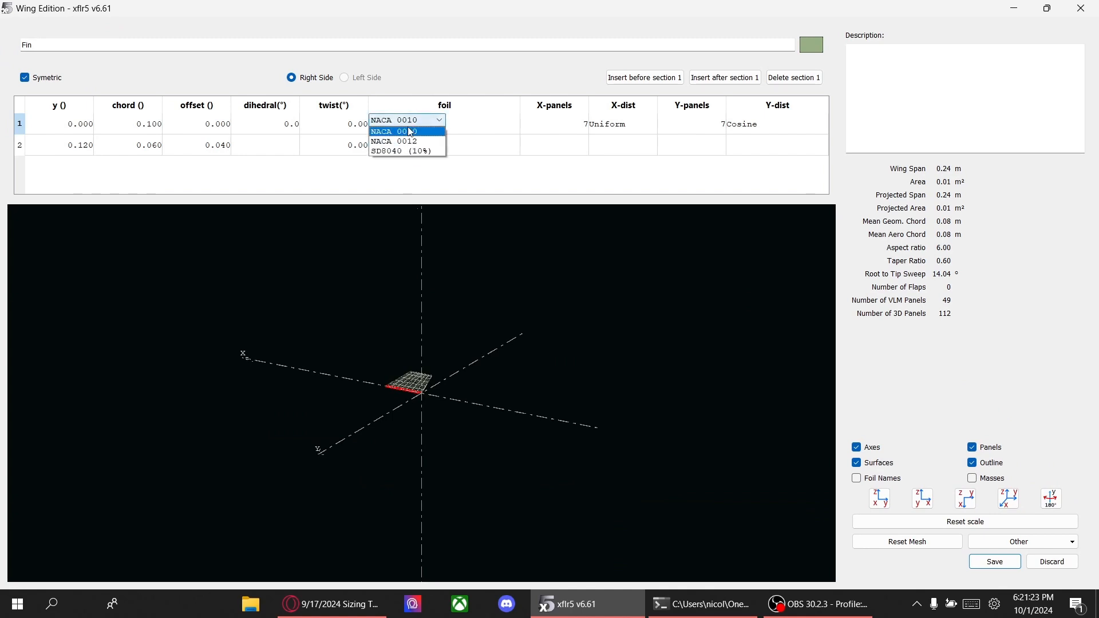
left_click(404, 141)
left_click(403, 149)
left_click(407, 141)
left_click(405, 151)
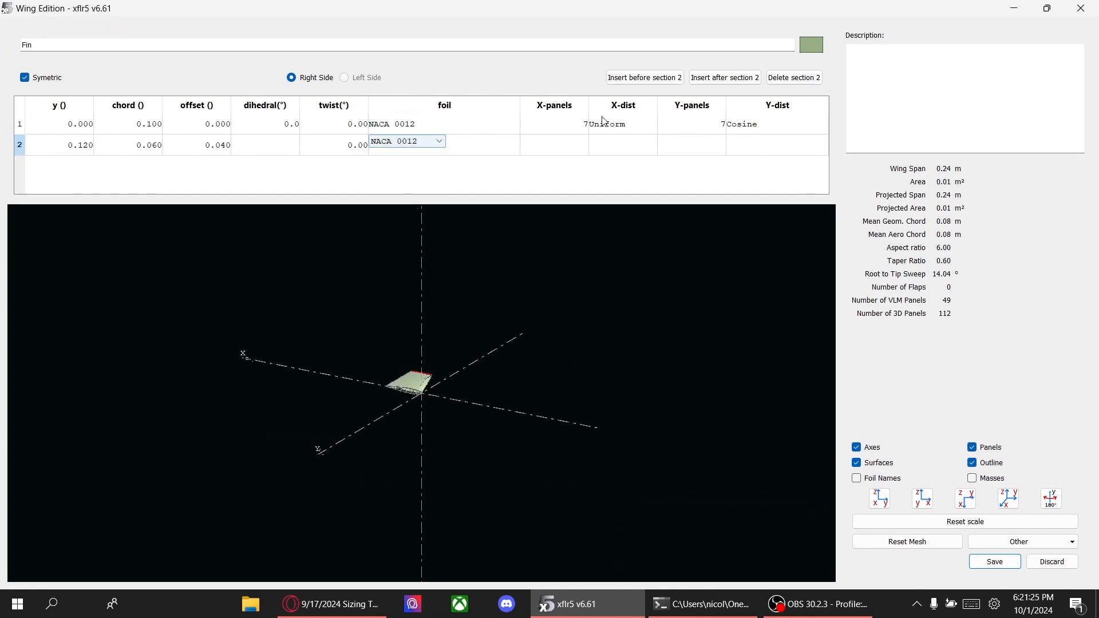
- Set the fin's mesh to 20 X-panels and 20 Y-panels
double_click(584, 124)
type("20")
key("Return")
double_click(662, 125)
type("20")
key("Return")
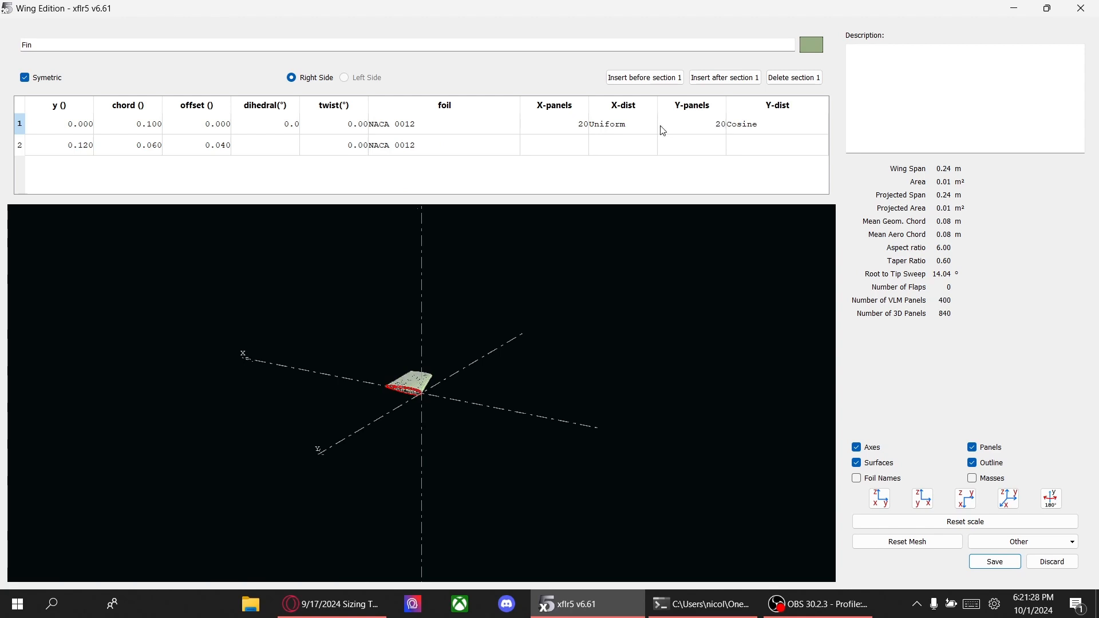
- Set the fin's X-panel distribution to Cosine and its Y-panel distribution to Uniform
double_click(612, 124)
left_click(616, 119)
left_click(610, 142)
double_click(755, 124)
left_click(756, 120)
left_click(759, 132)
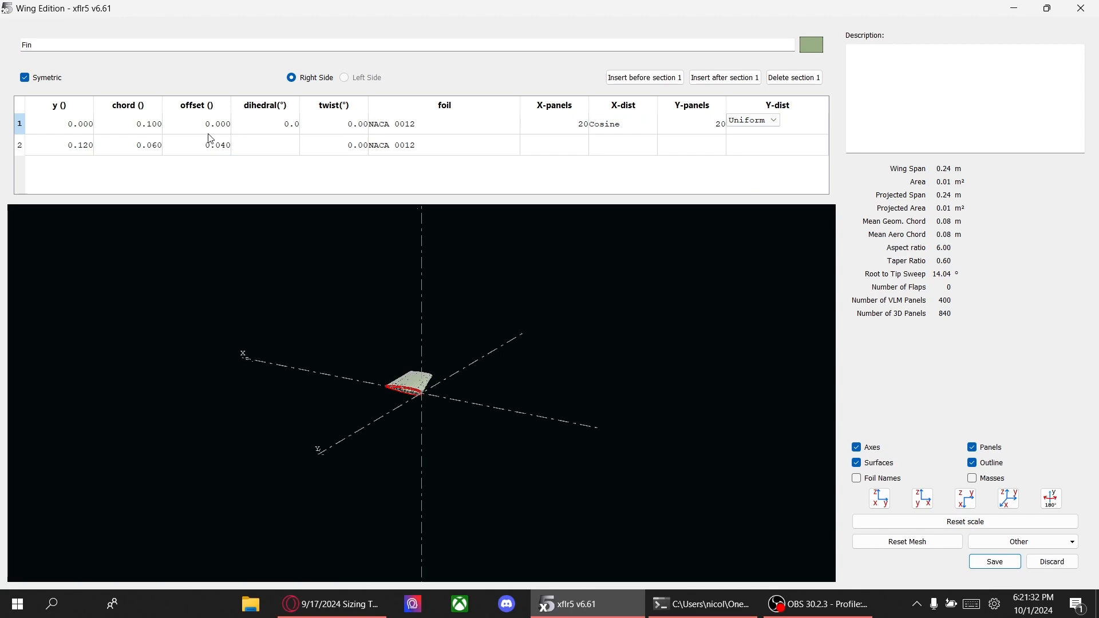
- Switch to the 9/17/2024 Sizing Tutorial spreadsheet and compute the vertical tail's chord in B12 with =SQRT(B10/B11)
left_click(330, 604)
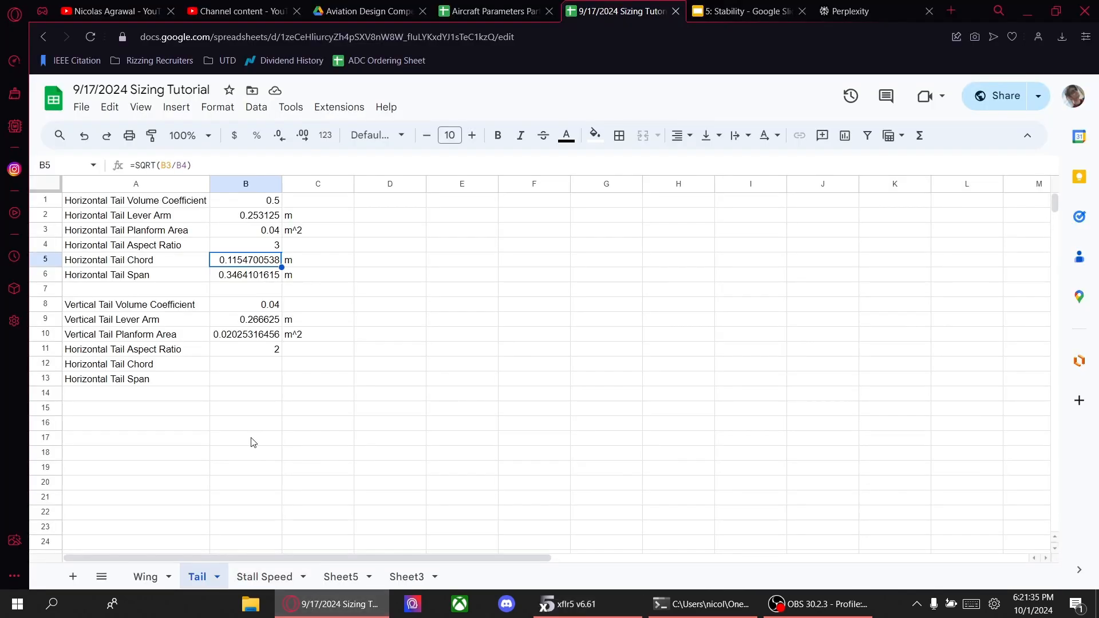
left_click(243, 370)
type("=sq")
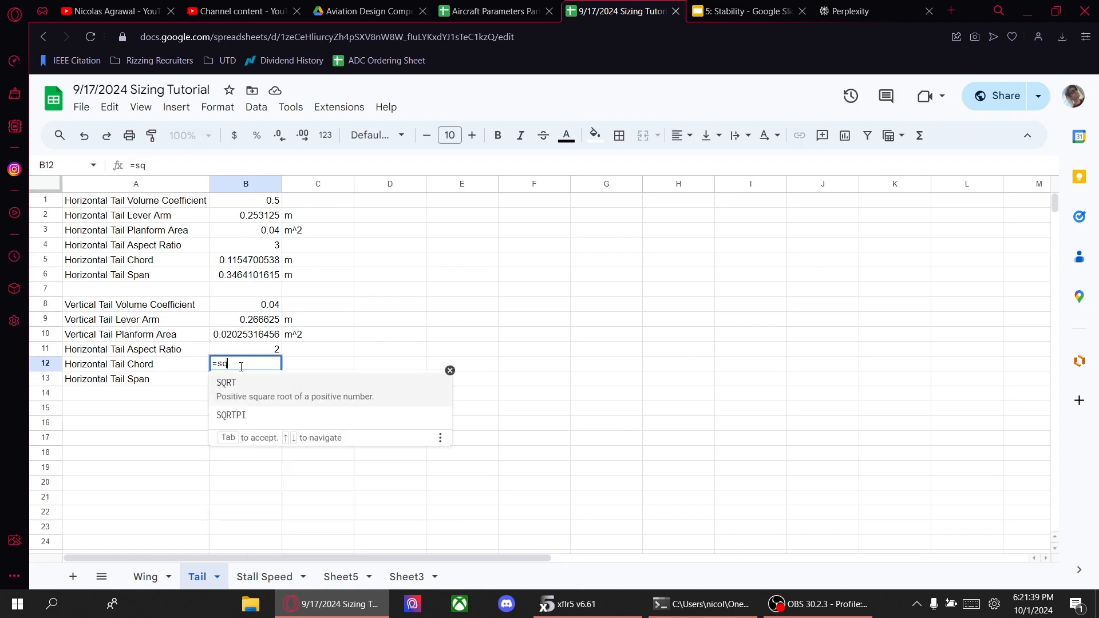
left_click(252, 388)
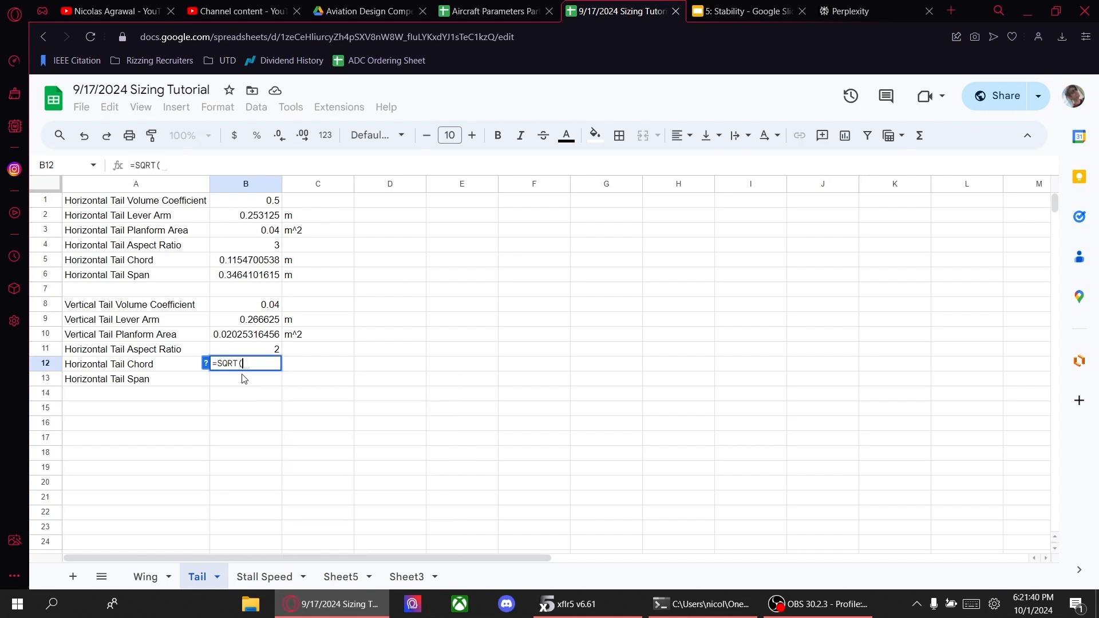
left_click(232, 331)
type("/")
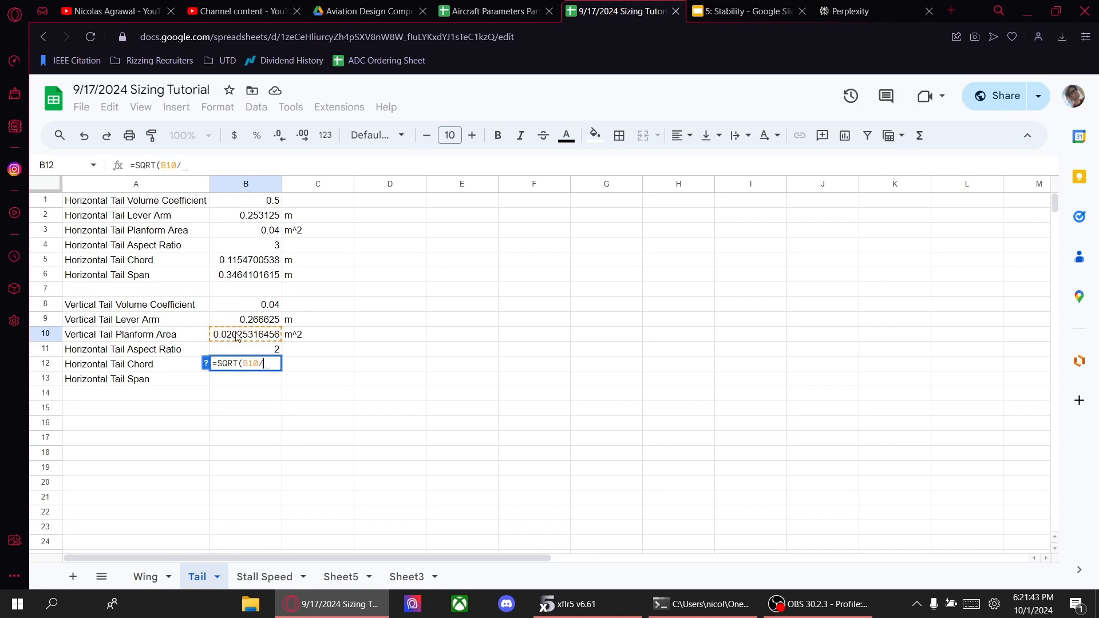
left_click(249, 346)
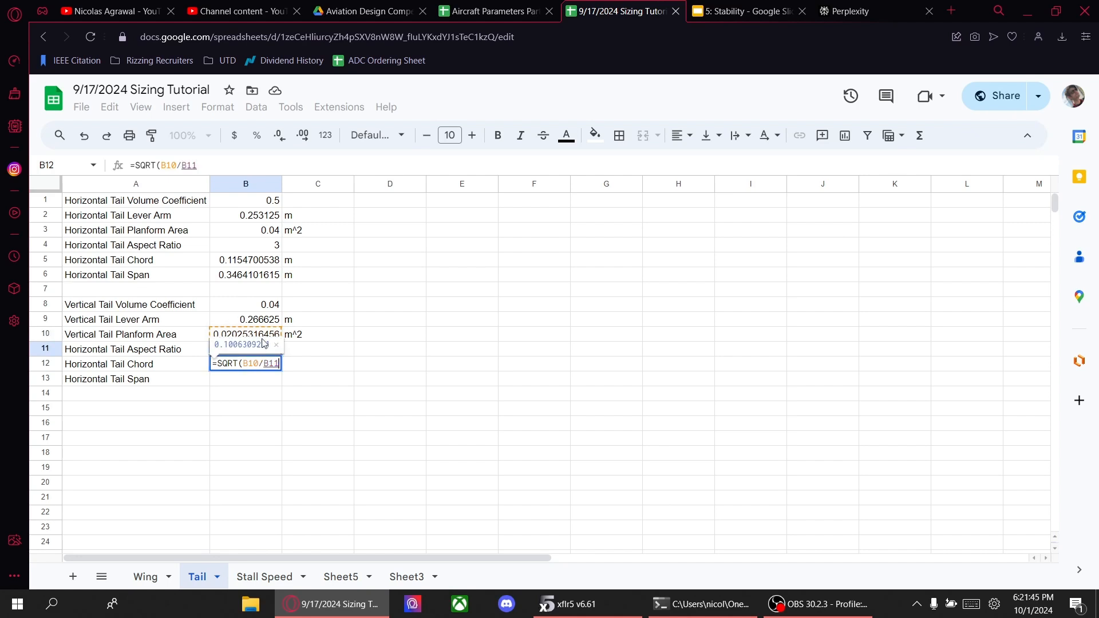
key("Return")
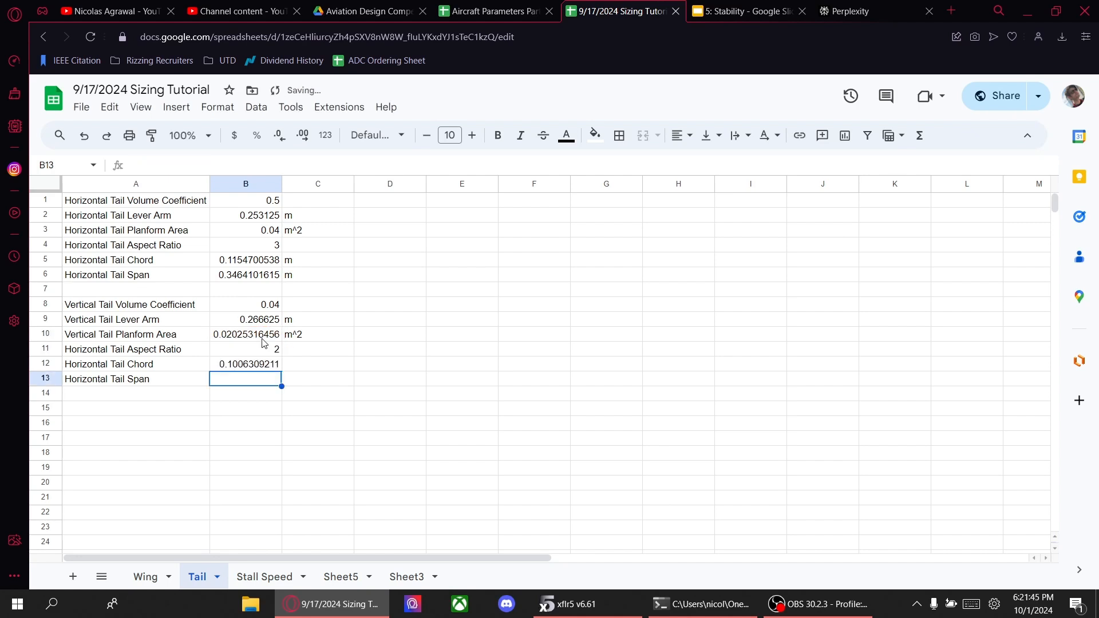
- Compute the vertical tail's span in B13 with =B10/B12, and check the chord and span formulas
left_click(244, 261)
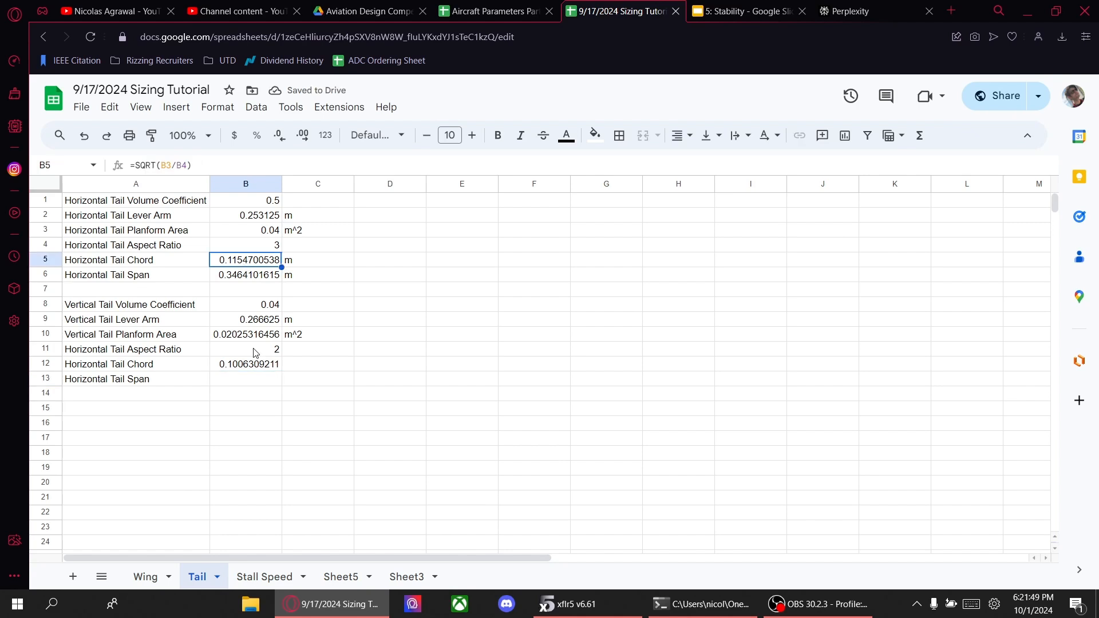
left_click(255, 367)
left_click(256, 386)
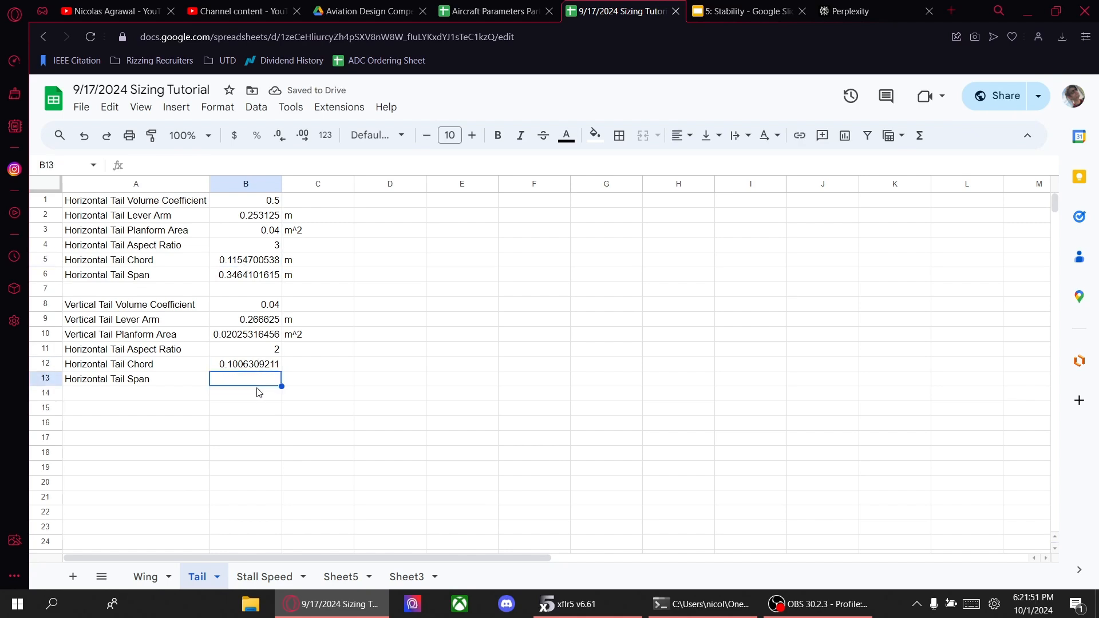
type("=")
left_click(245, 341)
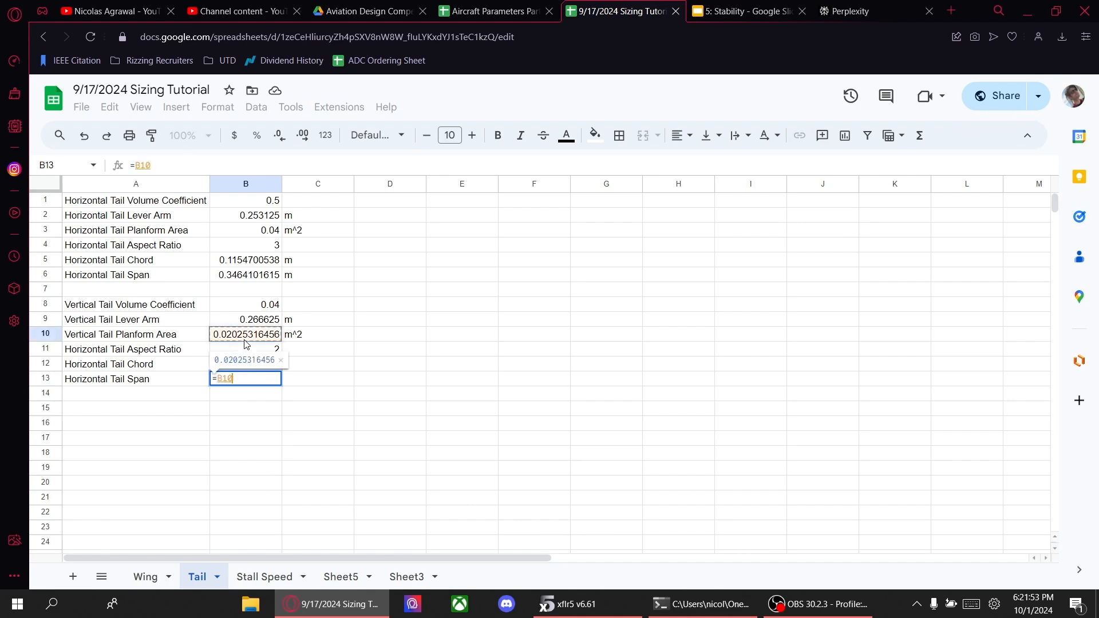
type("/")
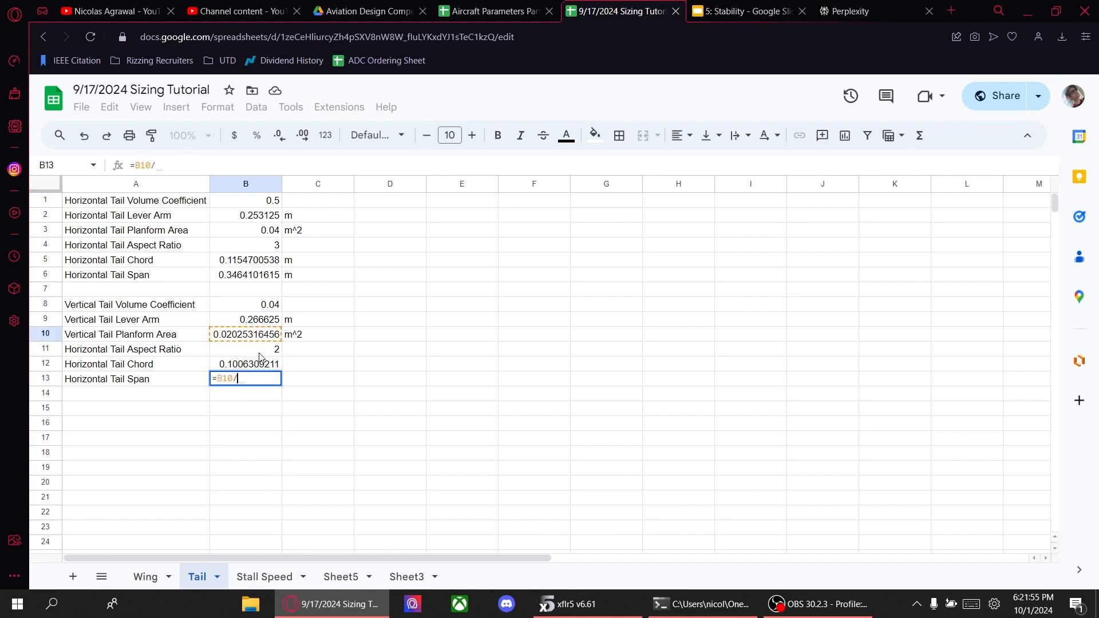
left_click(260, 365)
key("Return")
left_click(261, 379)
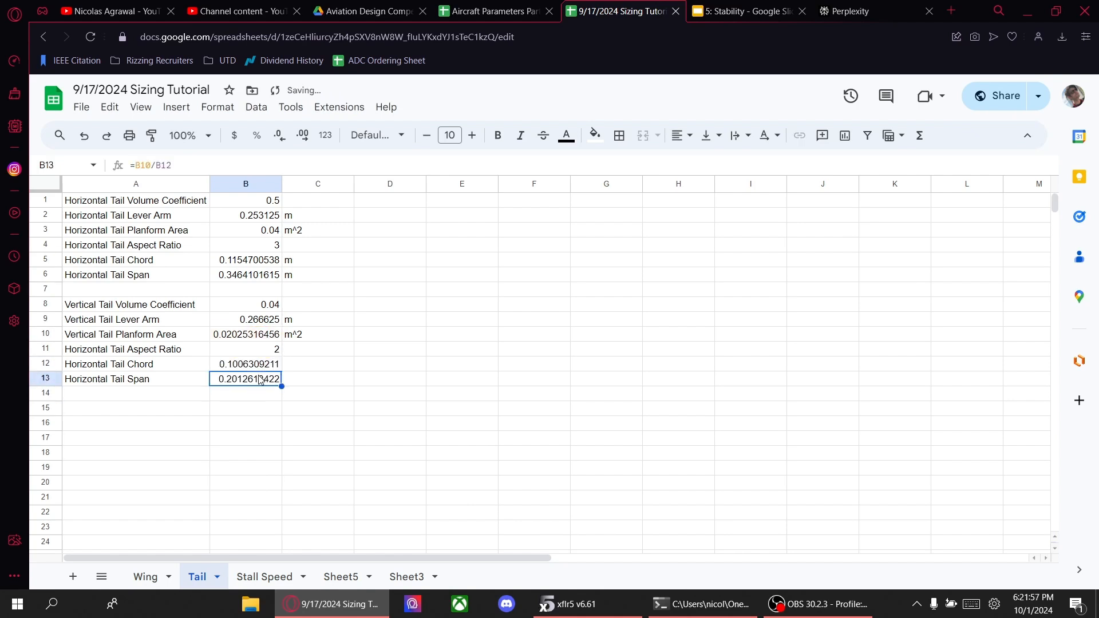
left_click(235, 367)
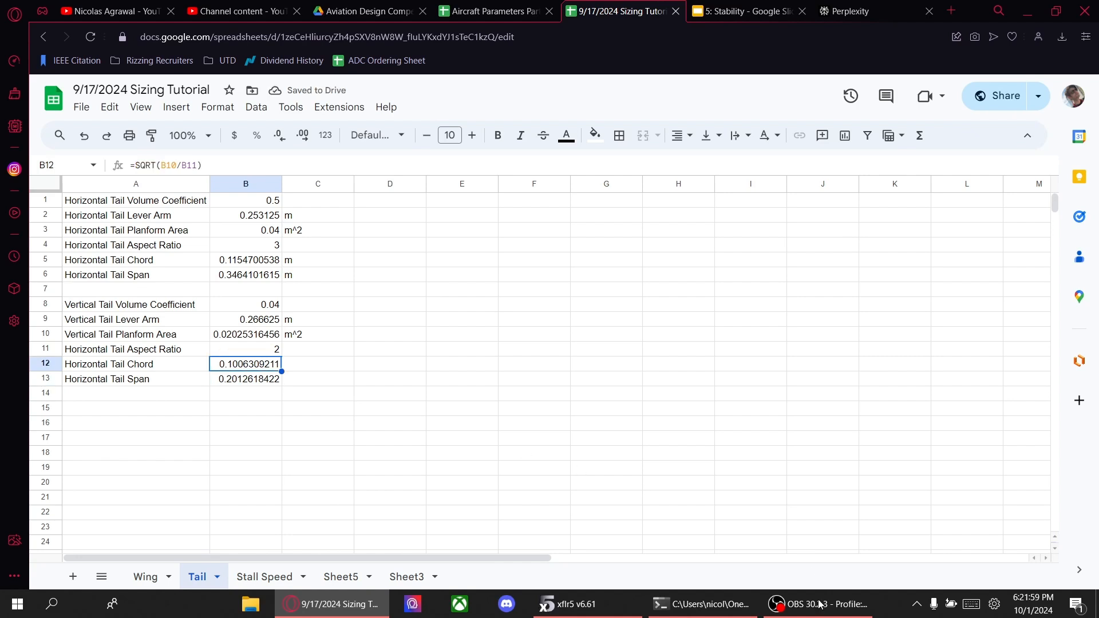
- Switch back to xflr5 and set the fin's tip section to a y position of 0.1 and a chord of 0.1
left_click(567, 604)
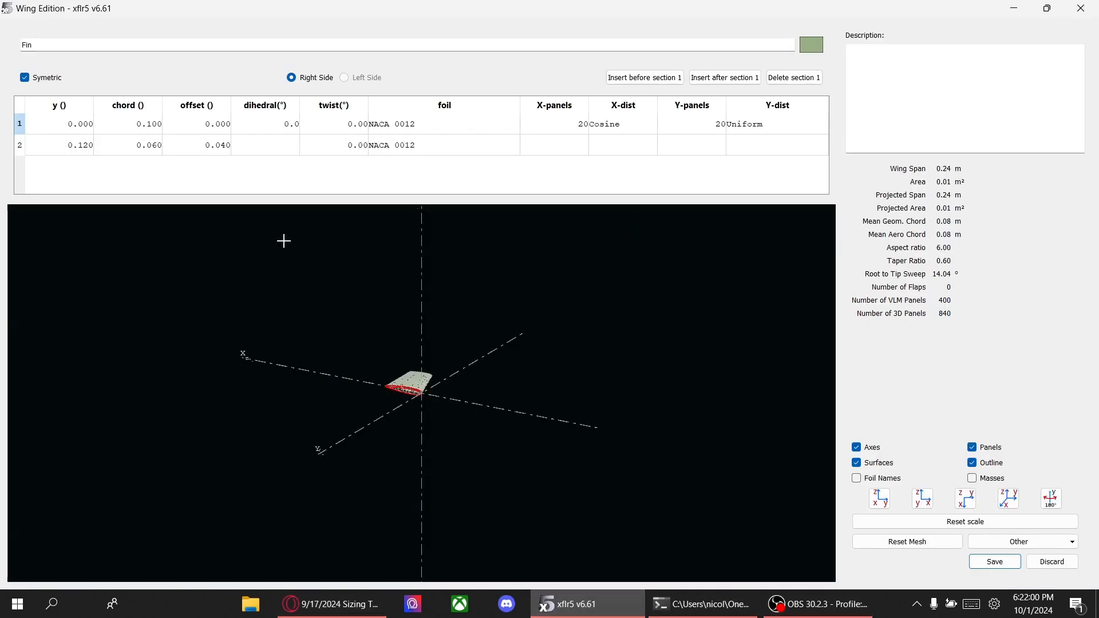
double_click(92, 144)
type("0.1")
key("Return")
double_click(118, 147)
type("0.1")
key("Return")
- Set the fin's tip offset to 0 and save the fin definition
double_click(228, 152)
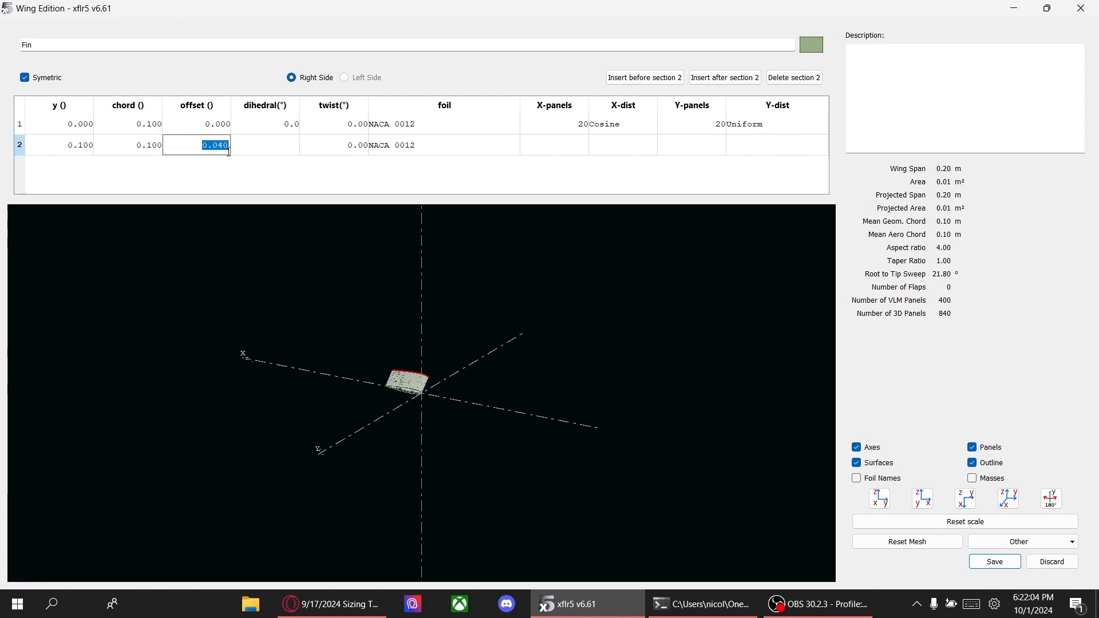
type("0")
key("Return")
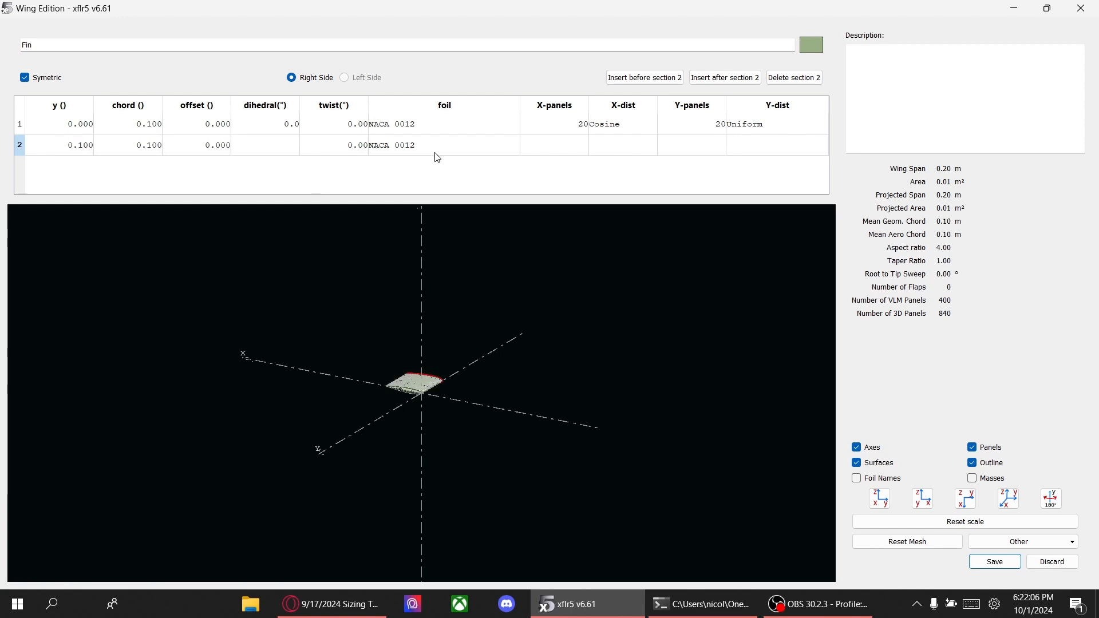
left_click(996, 562)
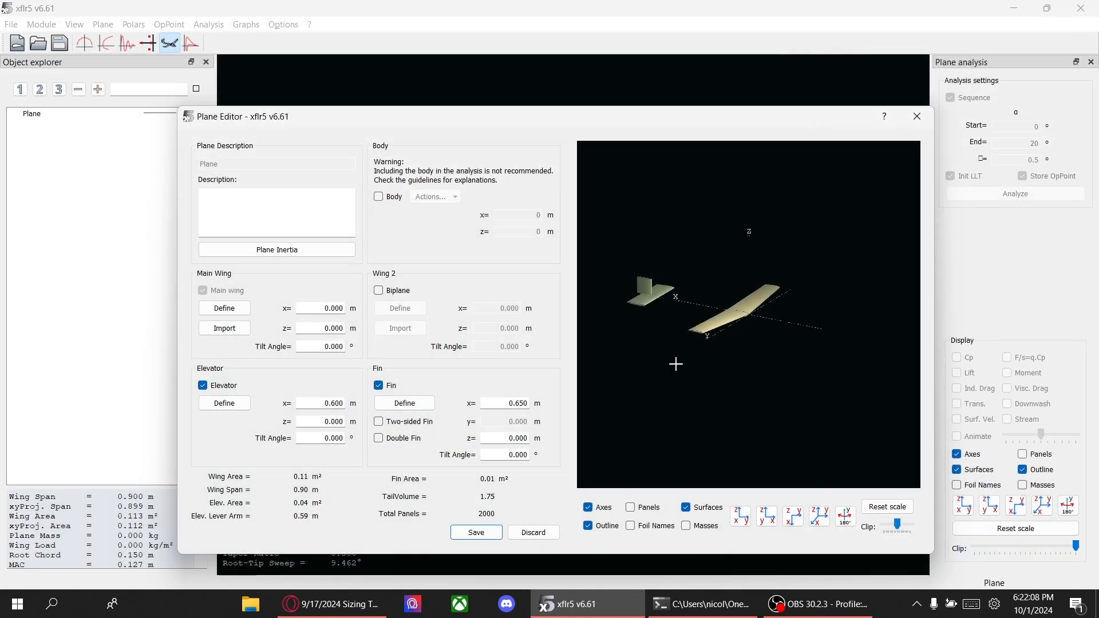
left_click_drag(648, 375, 675, 363)
- Reopen the fin definition to inspect its shape from other angles, save it, and examine the tail on the whole plane
left_click(405, 403)
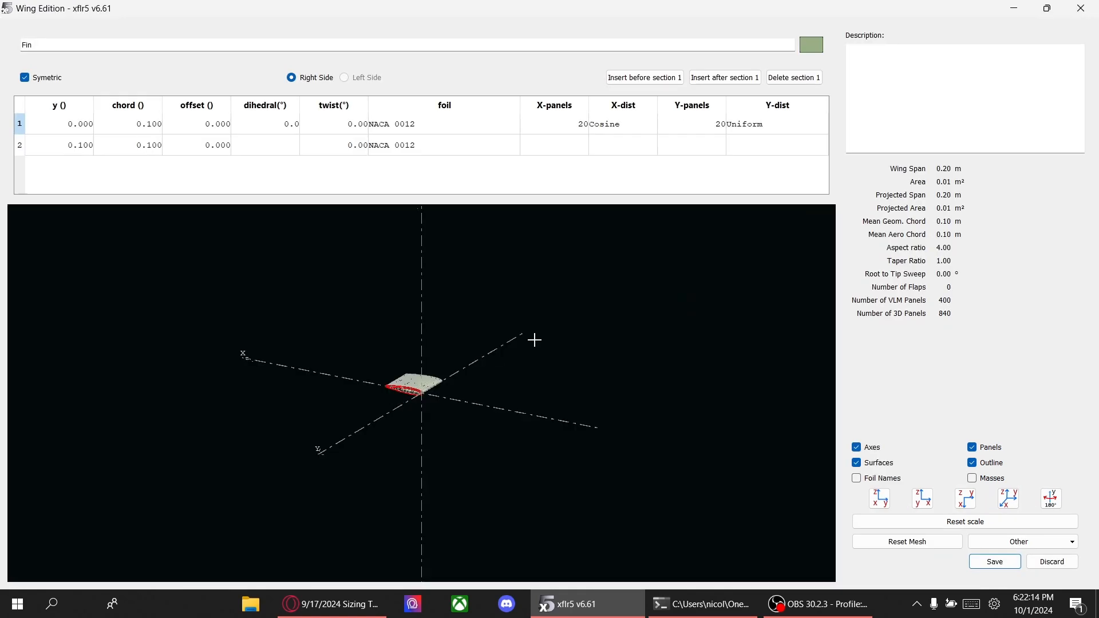
left_click_drag(557, 326, 540, 533)
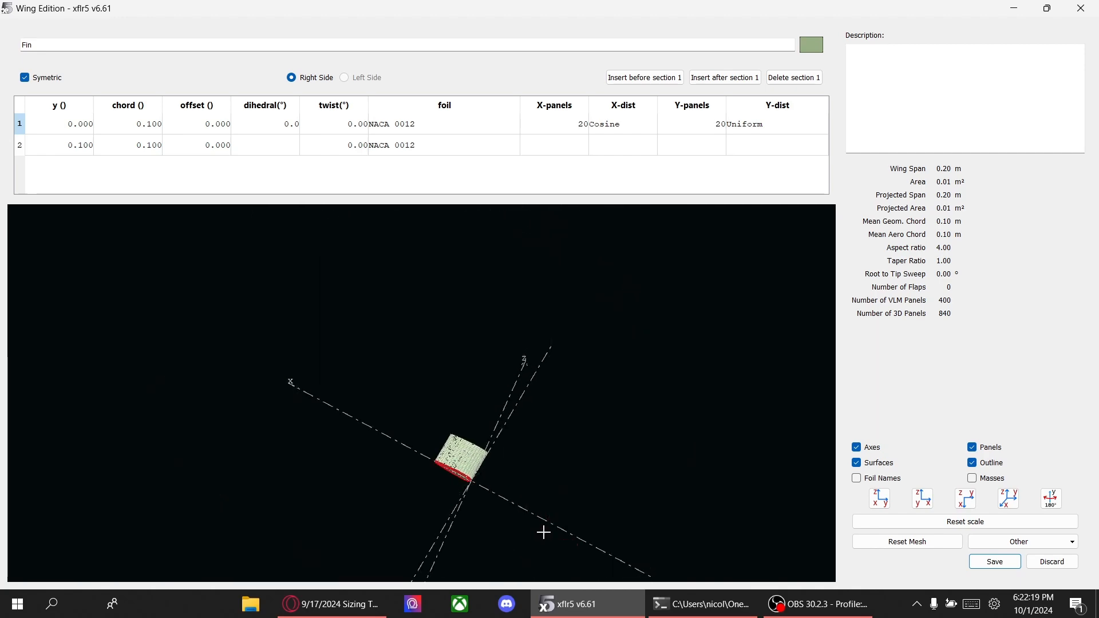
left_click(995, 561)
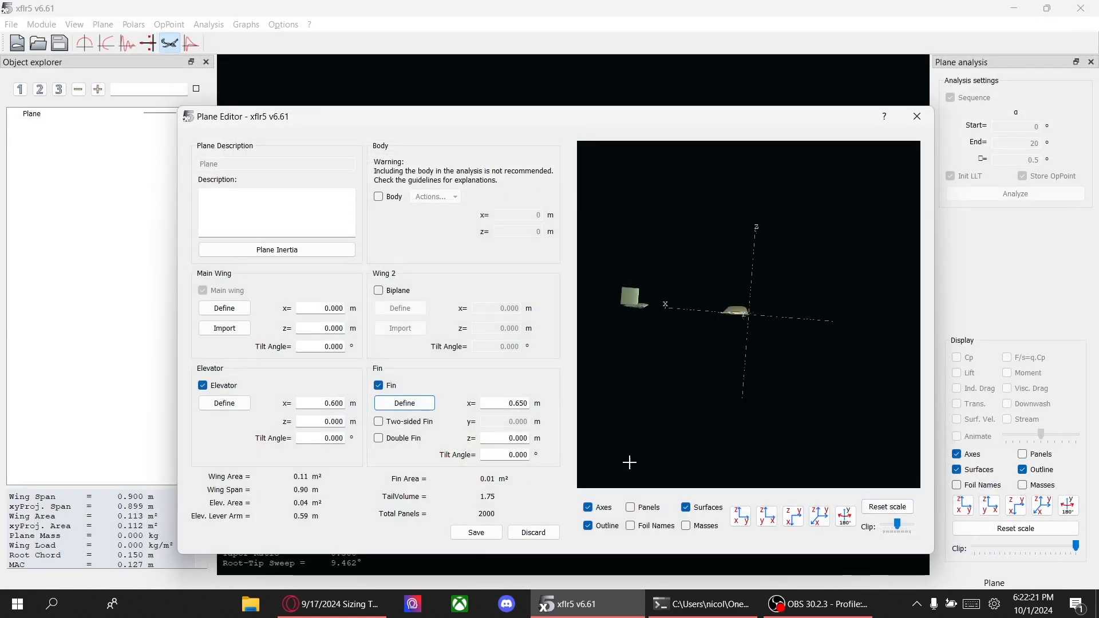
left_click_drag(664, 320, 824, 293)
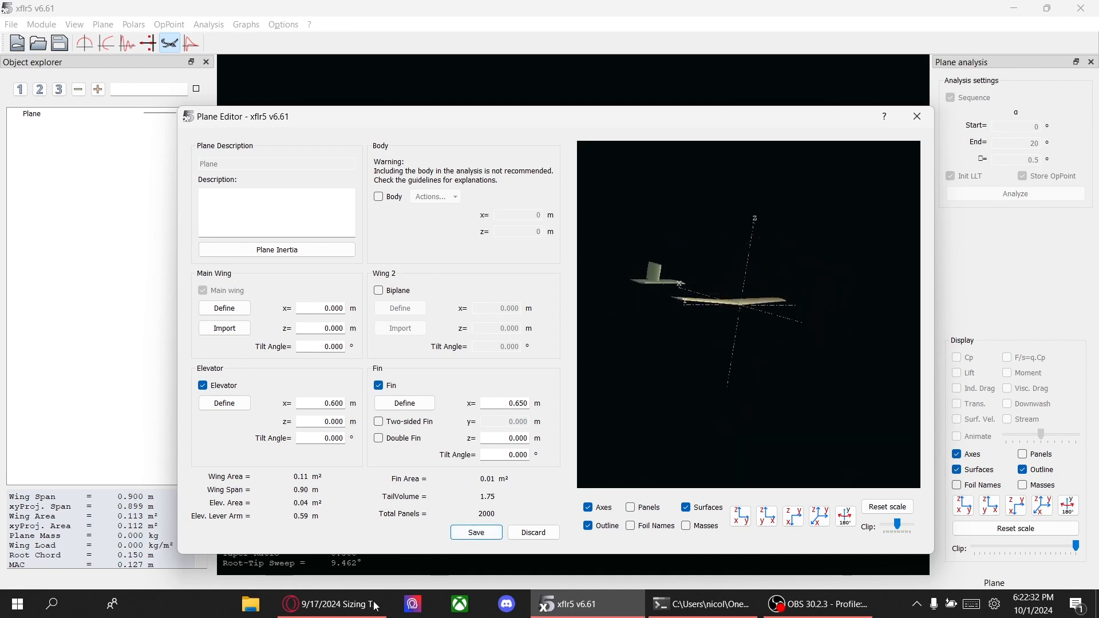
- Switch to the 9/17/2024 Sizing Tutorial spreadsheet and check the horizontal and vertical tail lever arms in B2 and B9
left_click(331, 604)
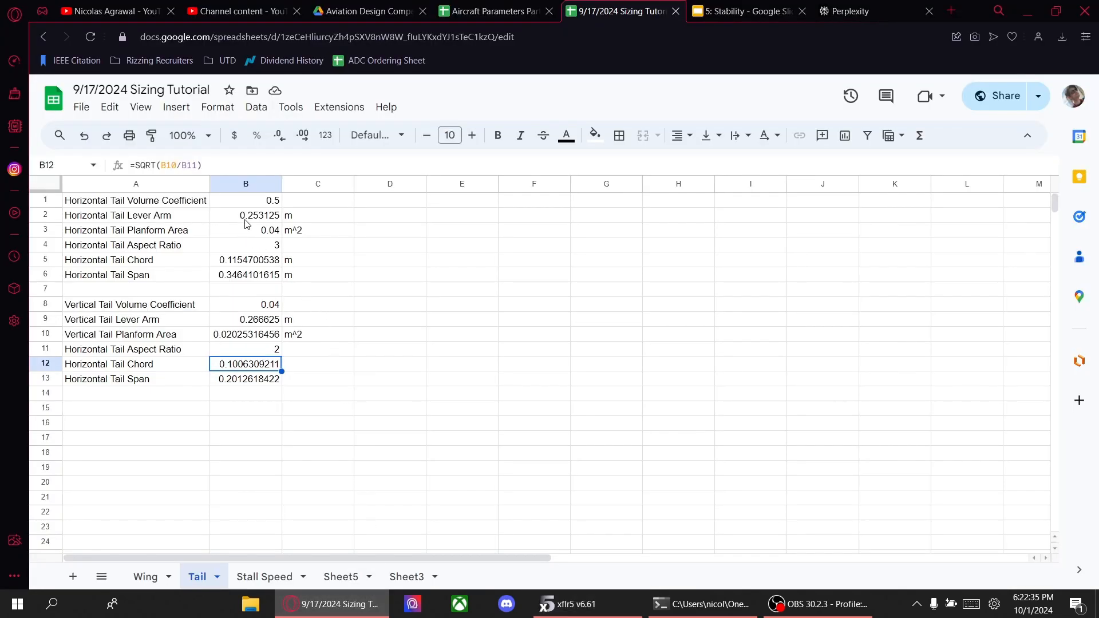
left_click(247, 218)
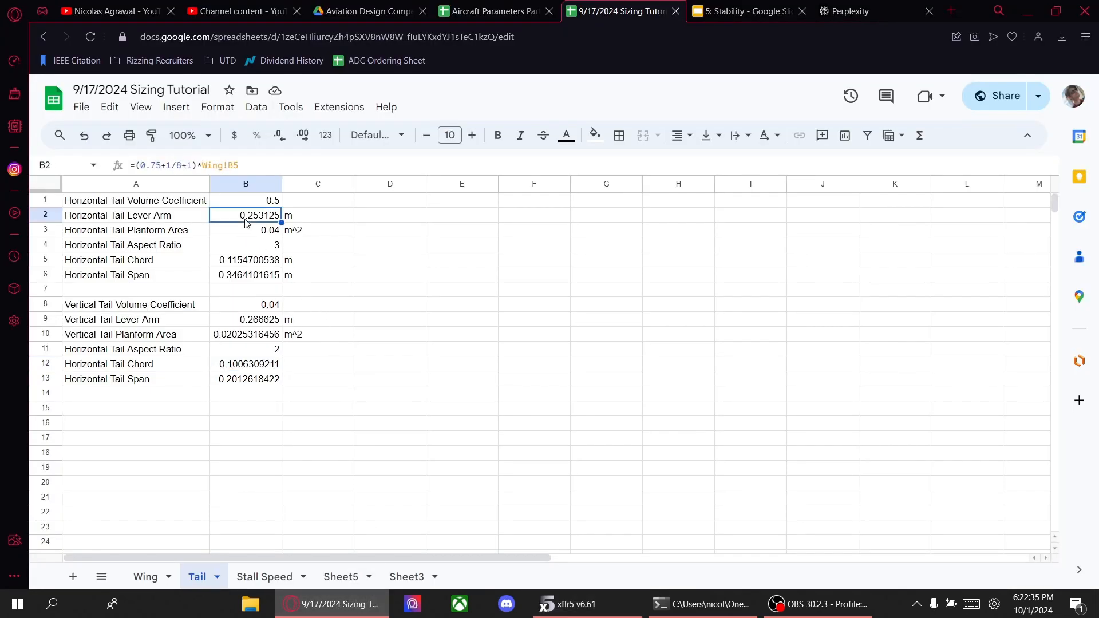
left_click(243, 320)
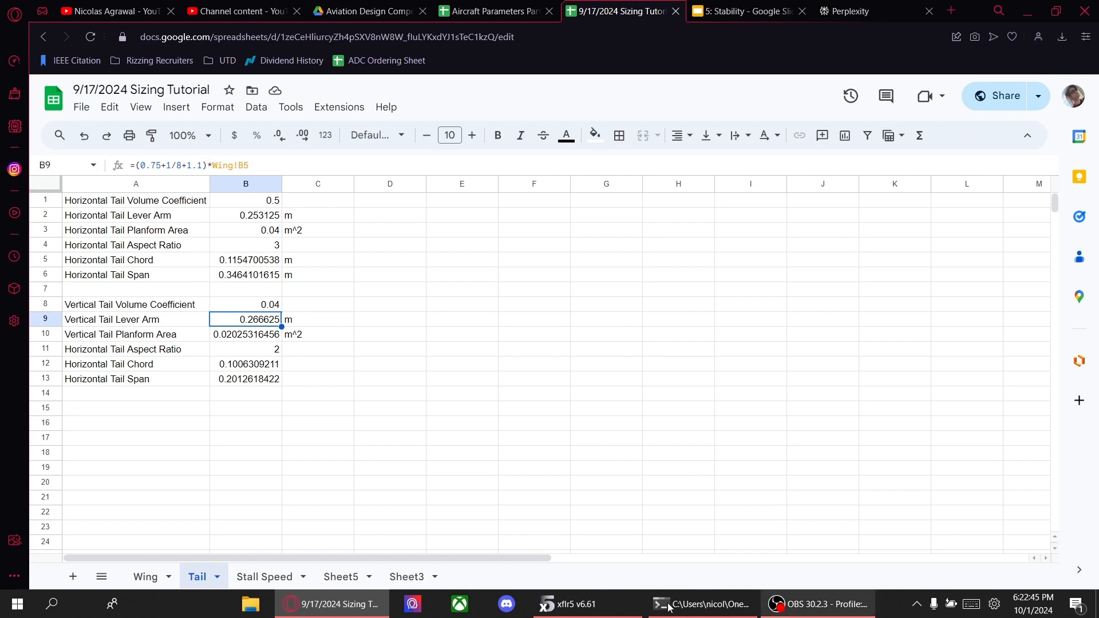
- Switch to xflr5 and set the elevator's x position to 0.25 m and the fin's x position to 0.26 m
left_click(573, 605)
double_click(334, 407)
type("0.25")
key("Return")
left_click_drag(733, 332, 787, 372)
triple_click(489, 401)
type("0.26")
key("Return")
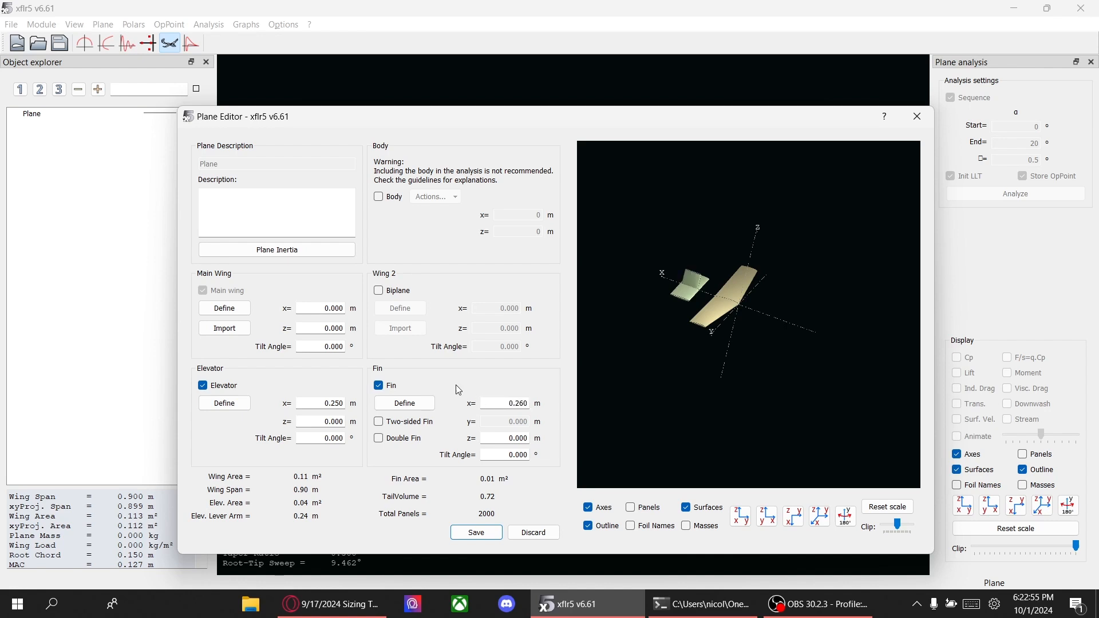
- Open the main wing definition to read its mean aero chord, and discard it without changes
triple_click(326, 309)
key("BackSpace")
left_click(242, 308)
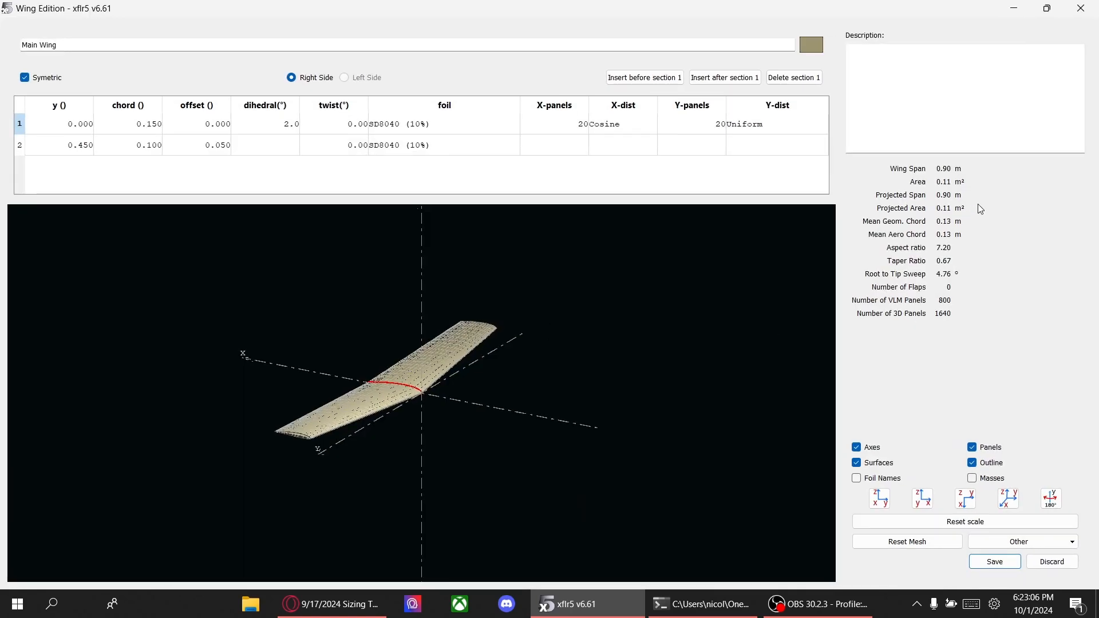
left_click(1053, 562)
- Switch to the browser and calculate a quarter of the wing chord with 0.13/4 in a new tab
left_click(321, 604)
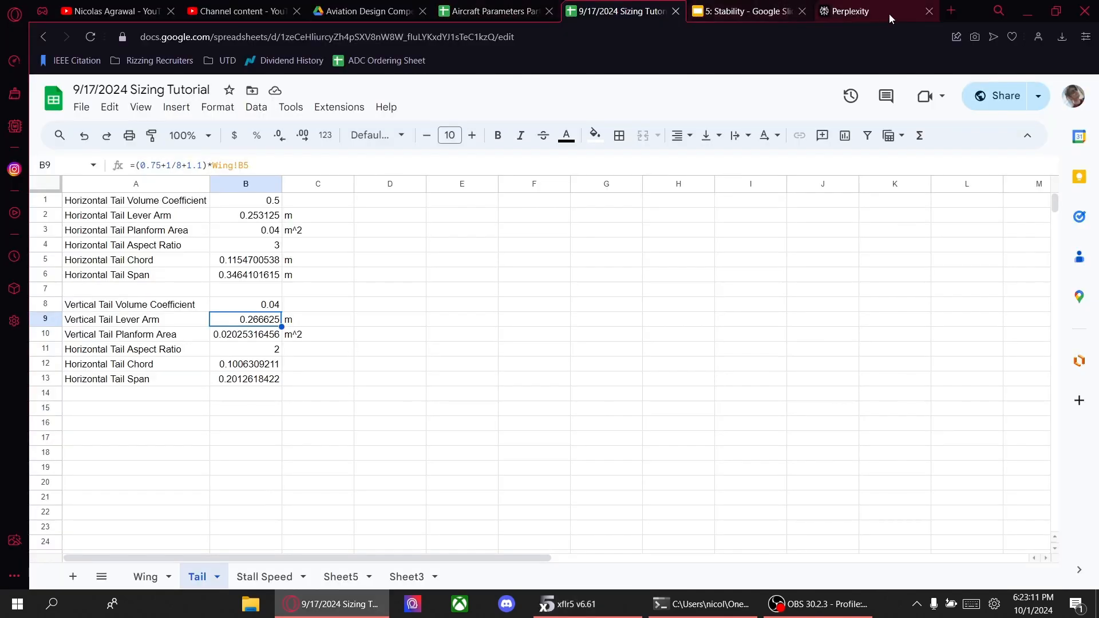
left_click(951, 12)
type("0.13")
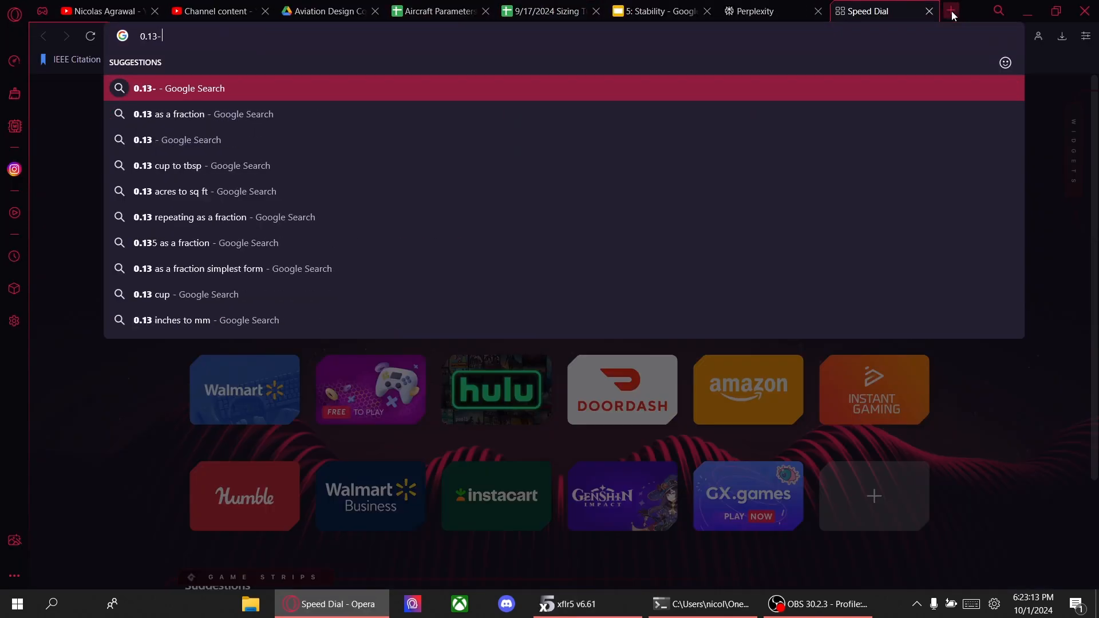
type("-")
key("BackSpace")
type("/4")
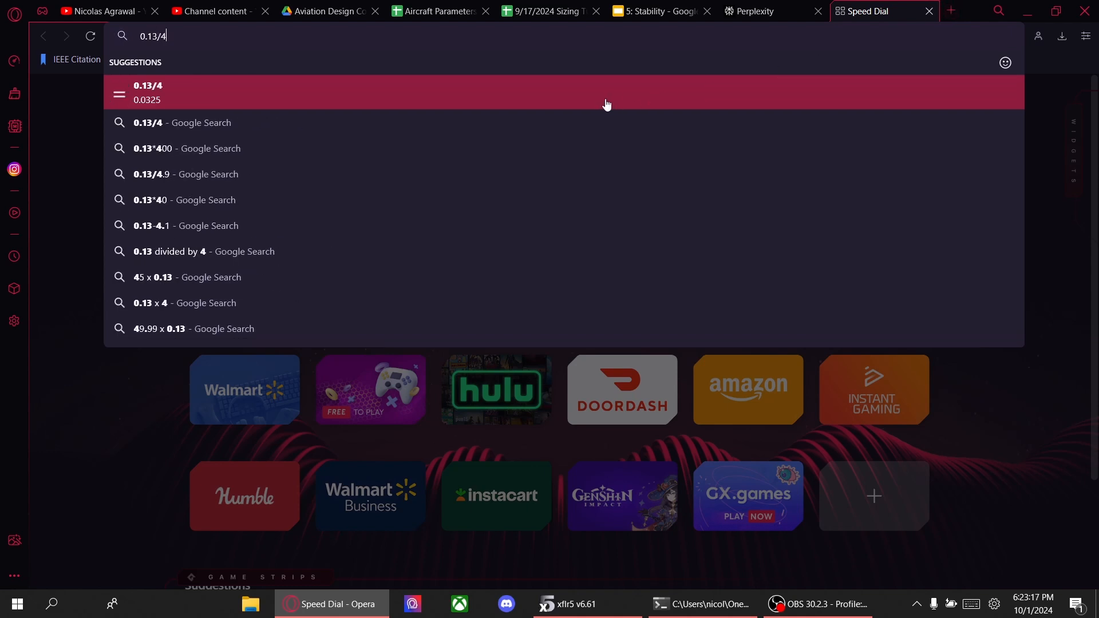
middle_click(871, 4)
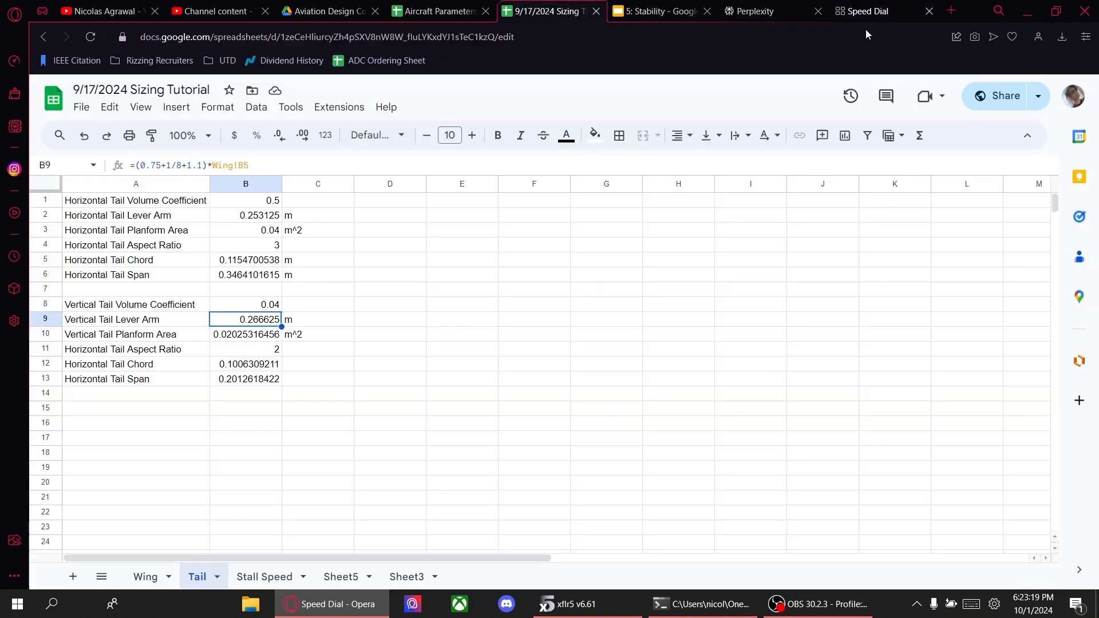
- Switch to xflr5 and set the main wing's x position to -0.0325 m
left_click(575, 605)
left_click_drag(315, 309, 338, 300)
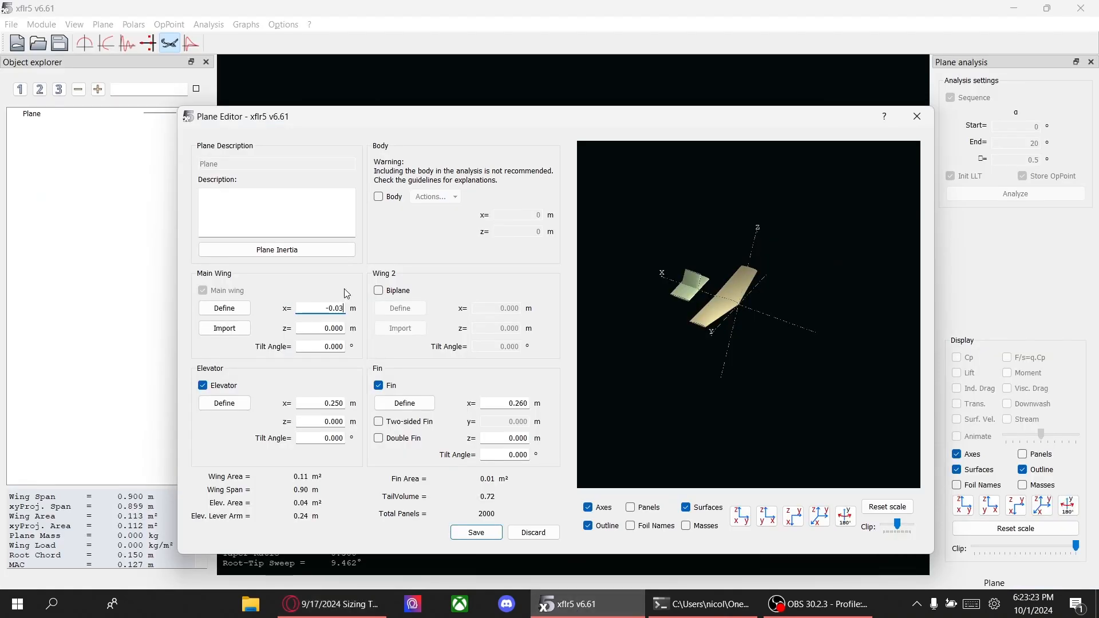
type("-0.0325")
key("Return")
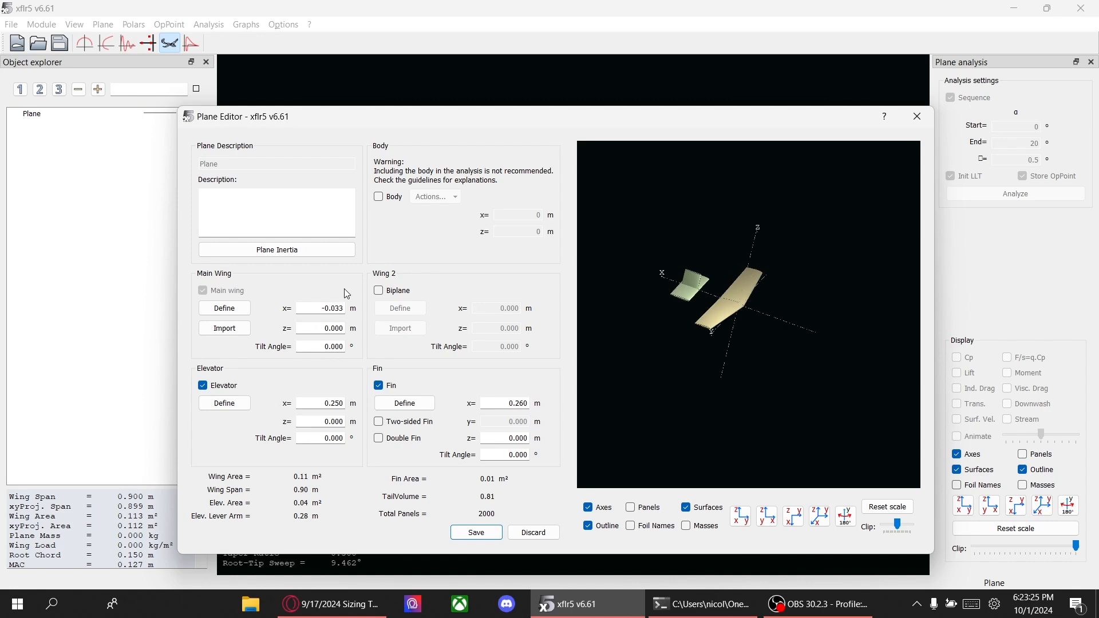
- Inspect the repositioned plane, save the plane definition, and save the project
left_click_drag(643, 324, 822, 318)
left_click(477, 533)
left_click(63, 46)
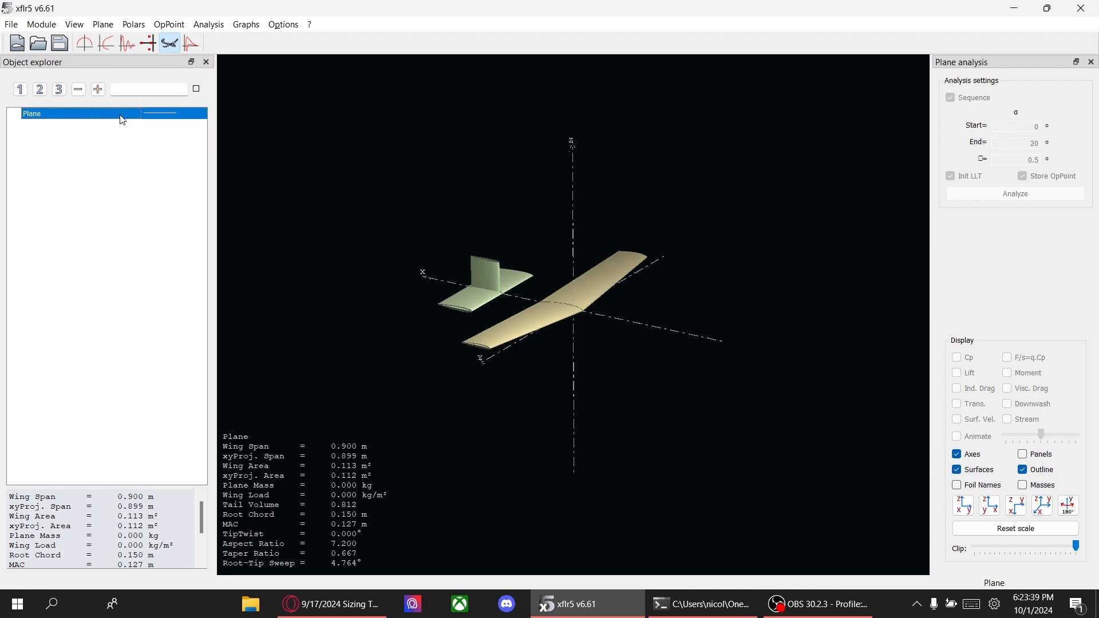
- Define a T1 analysis at 7.3 m/s using Ring vortex (VLM2), with reference dimensions from the wing planform projected on the xy plane
left_click(211, 25)
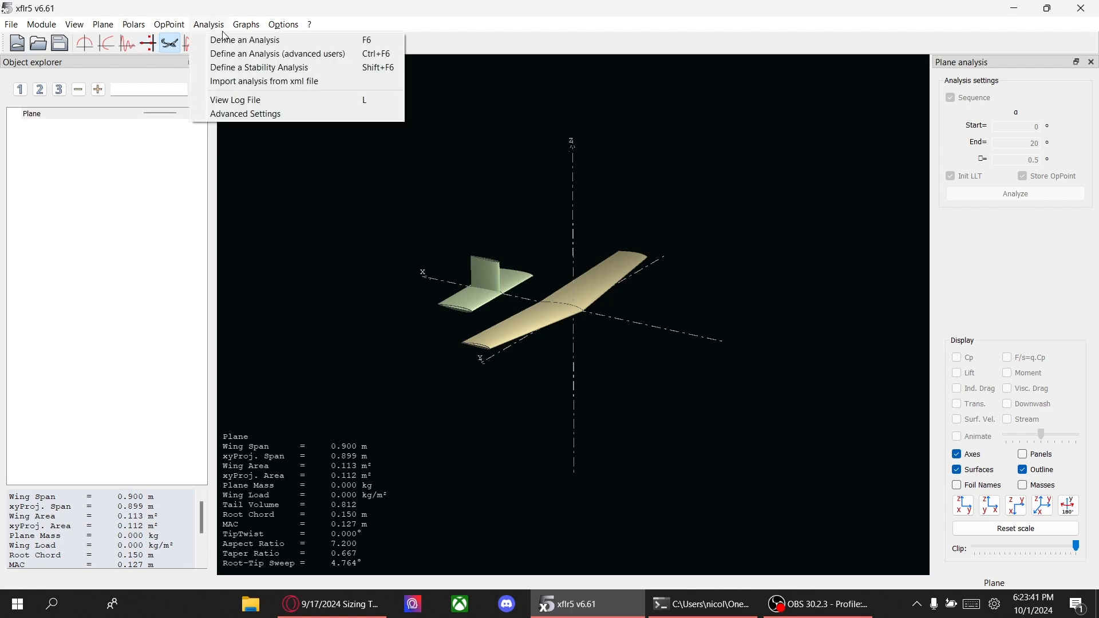
left_click(240, 39)
left_click(638, 256)
left_click(673, 253)
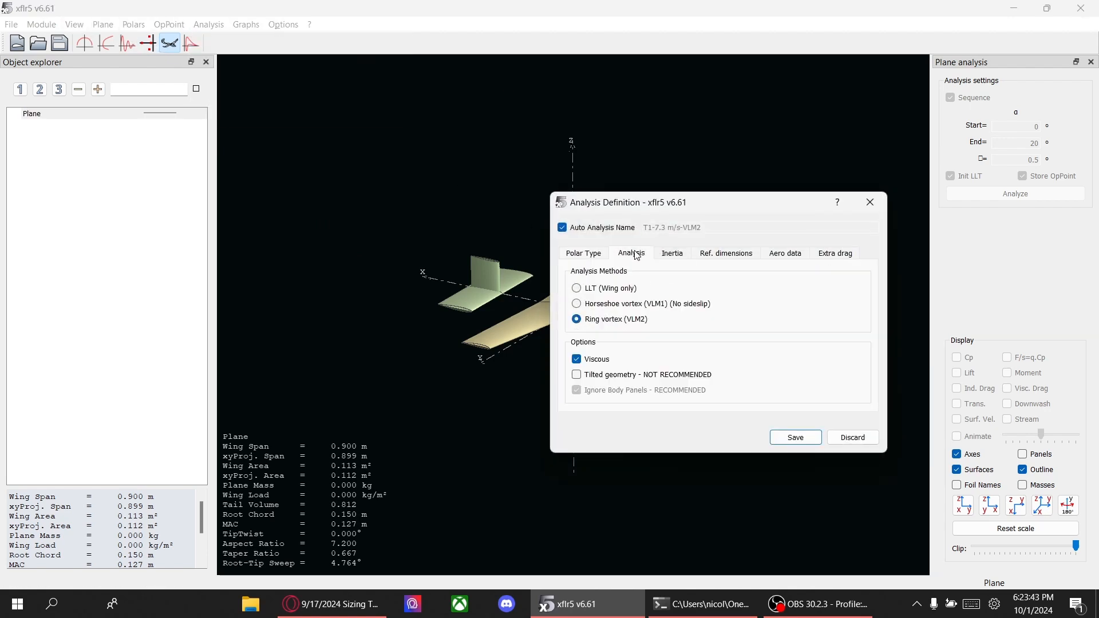
left_click(733, 256)
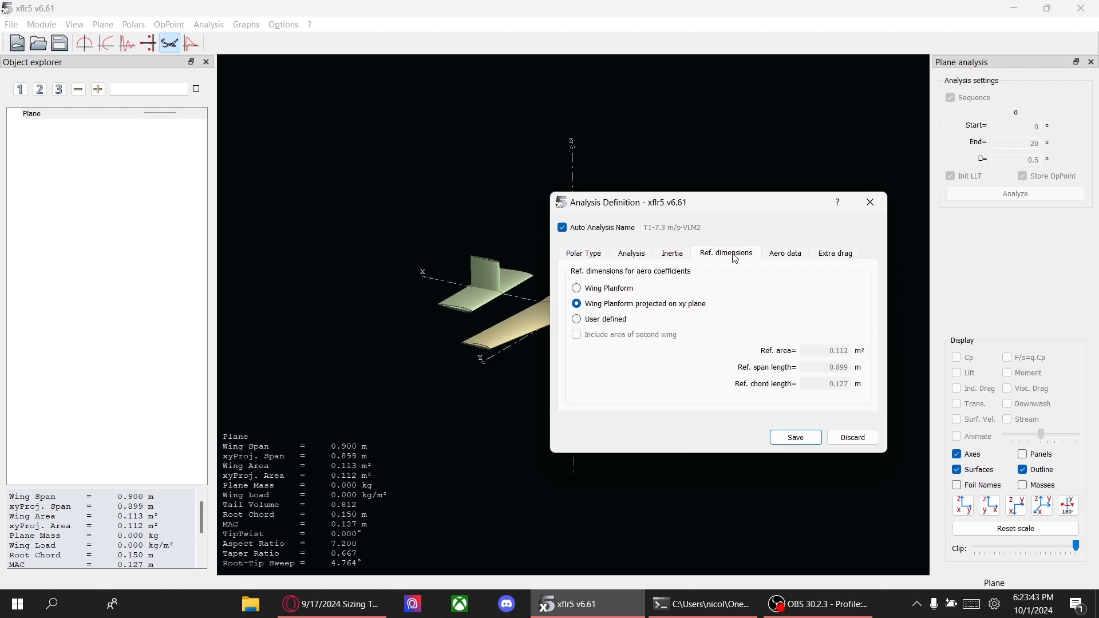
left_click(796, 438)
- Run the analysis over a sequence from 0° to 20° in 0.5° increments and show the Induced Angle graph
left_click(1029, 195)
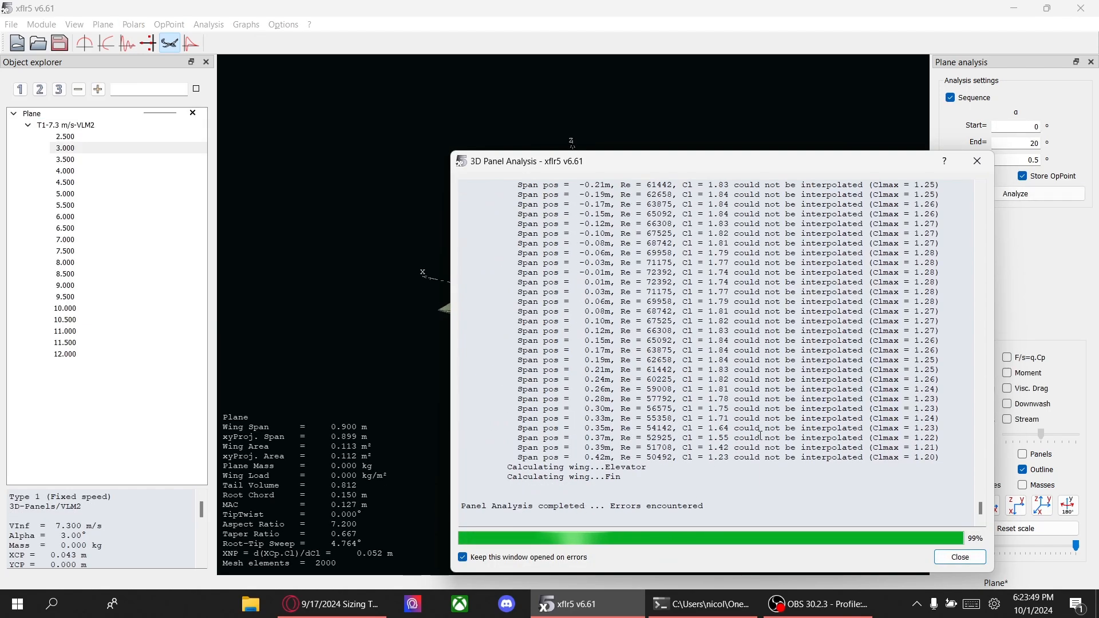
left_click(959, 556)
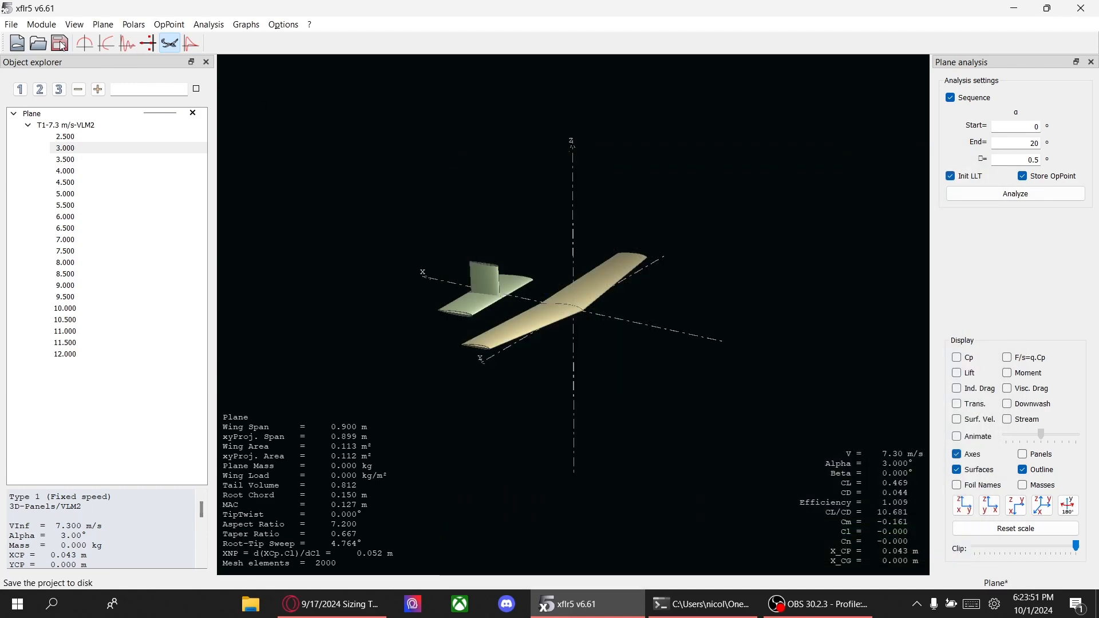
left_click(85, 43)
mouse_move(601, 174)
left_mouse_down()
mouse_move(528, 180)
mouse_move(619, 180)
left_mouse_up()
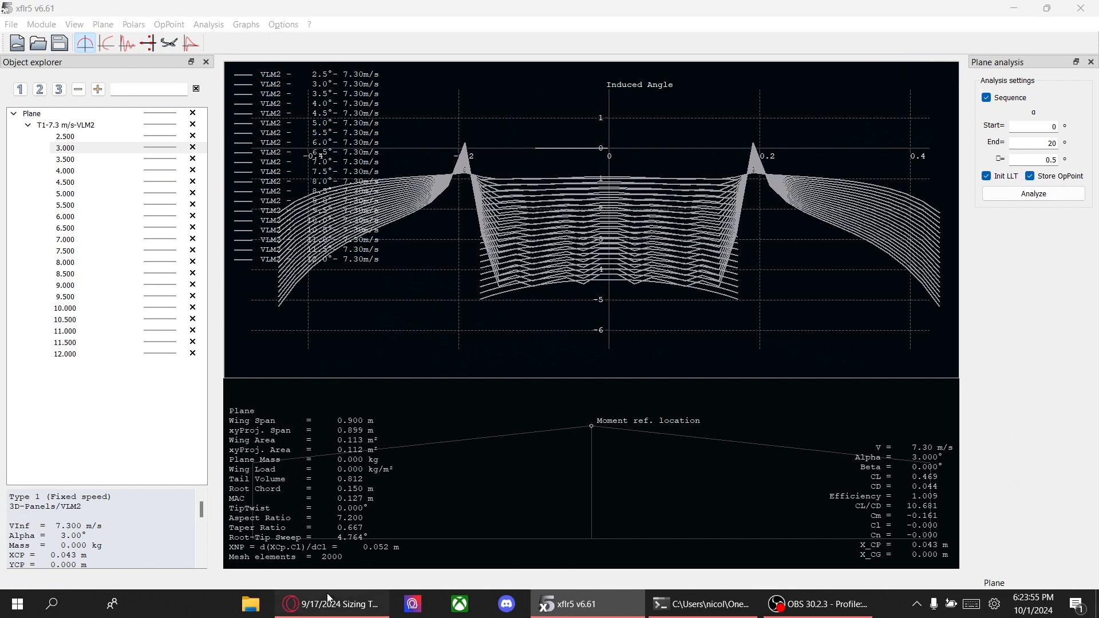
- Consult the Finding Wing Position (h) slide in the 5: Stability presentation and return to the xflr5 graph
left_click(332, 604)
key("ctrl+Tab")
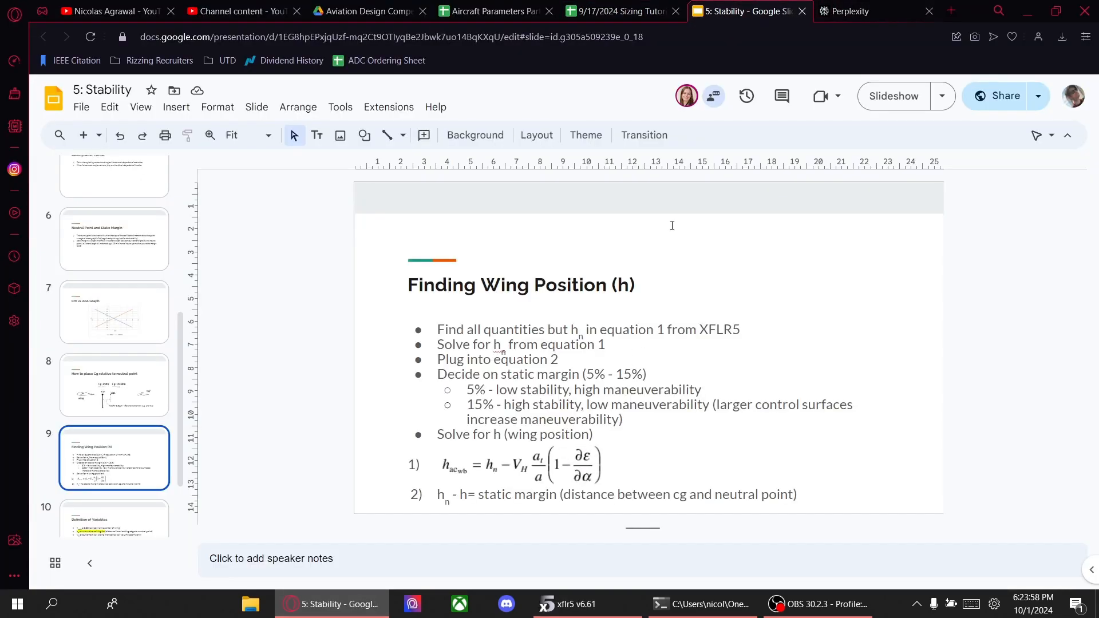
left_click(582, 604)
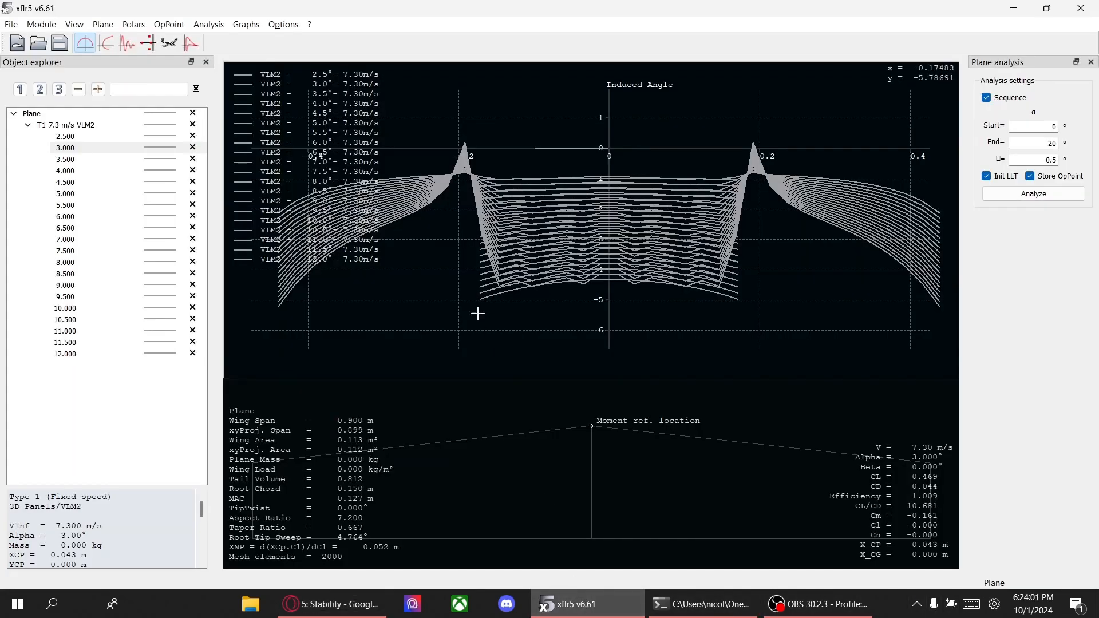
- Show only the 3.0° and 6.0° curves on the Induced Angle graph and read each curve's value at mid-span
left_click(194, 114)
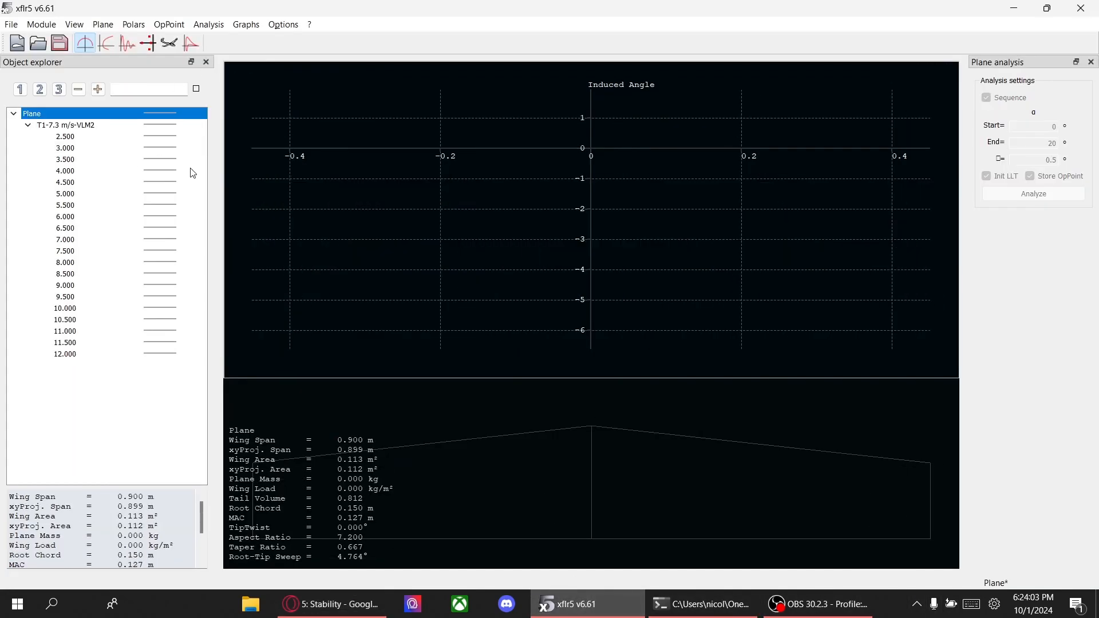
left_click(193, 149)
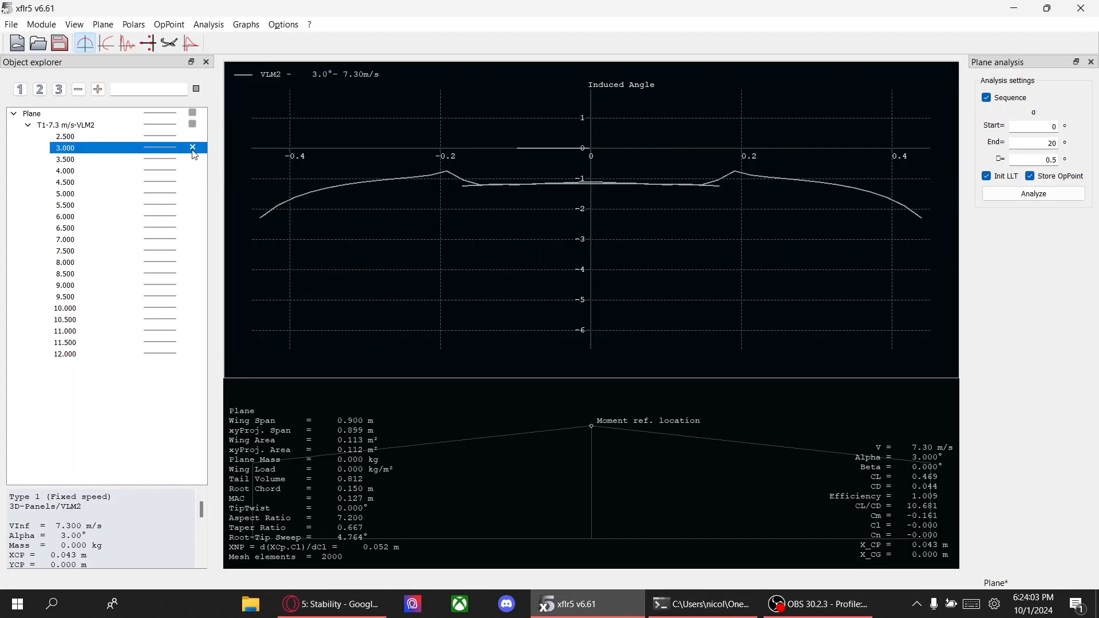
left_click(193, 218)
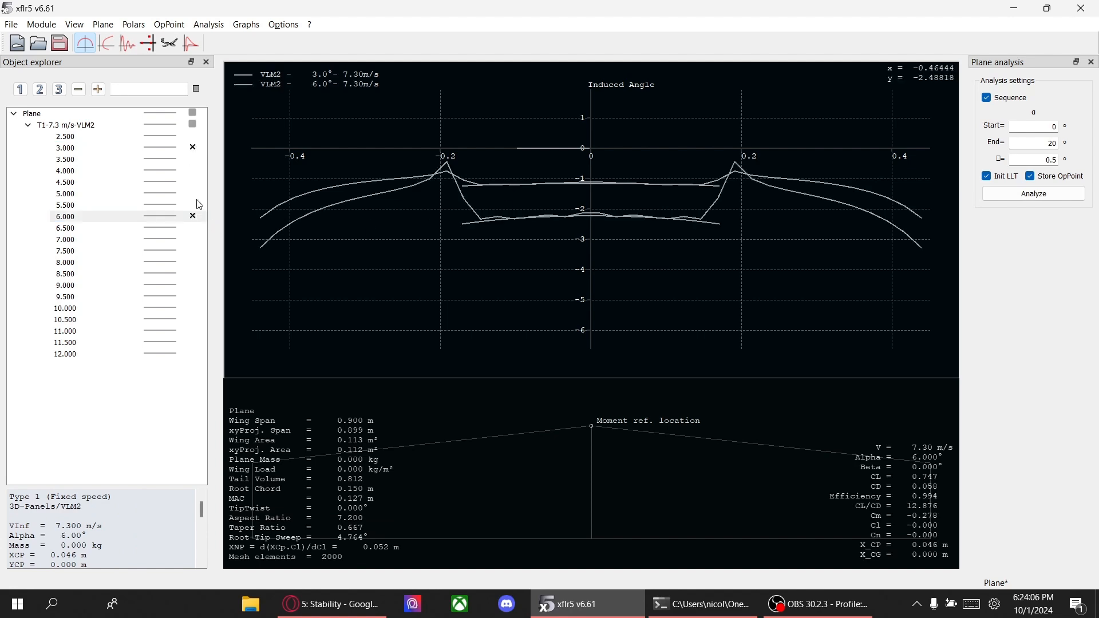
left_click(194, 217)
scroll(547, 204, "up", 2)
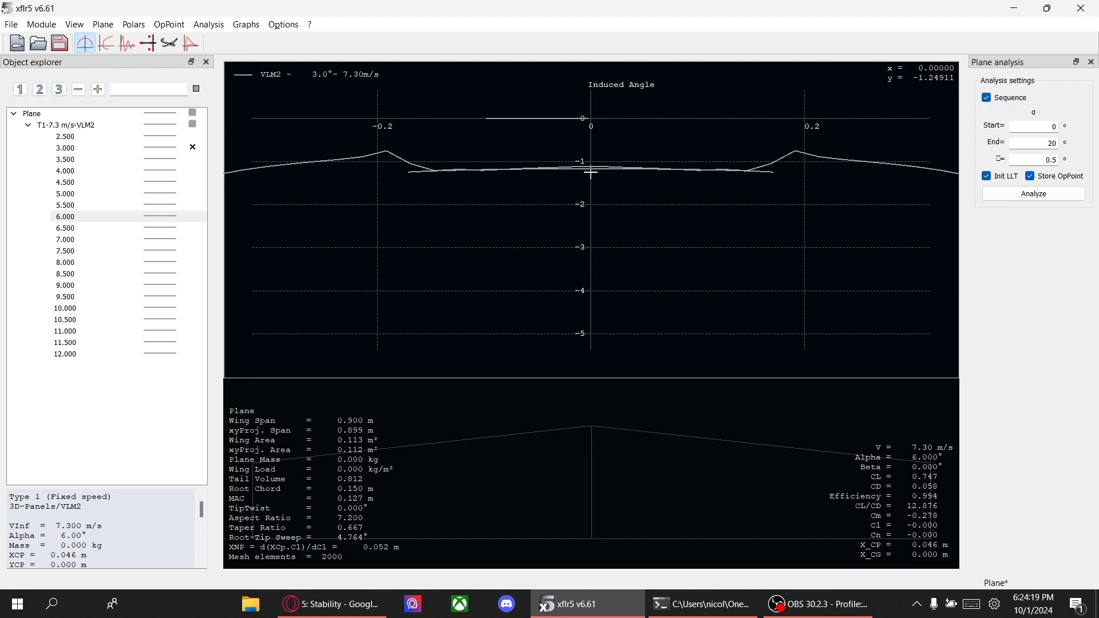
left_click(193, 217)
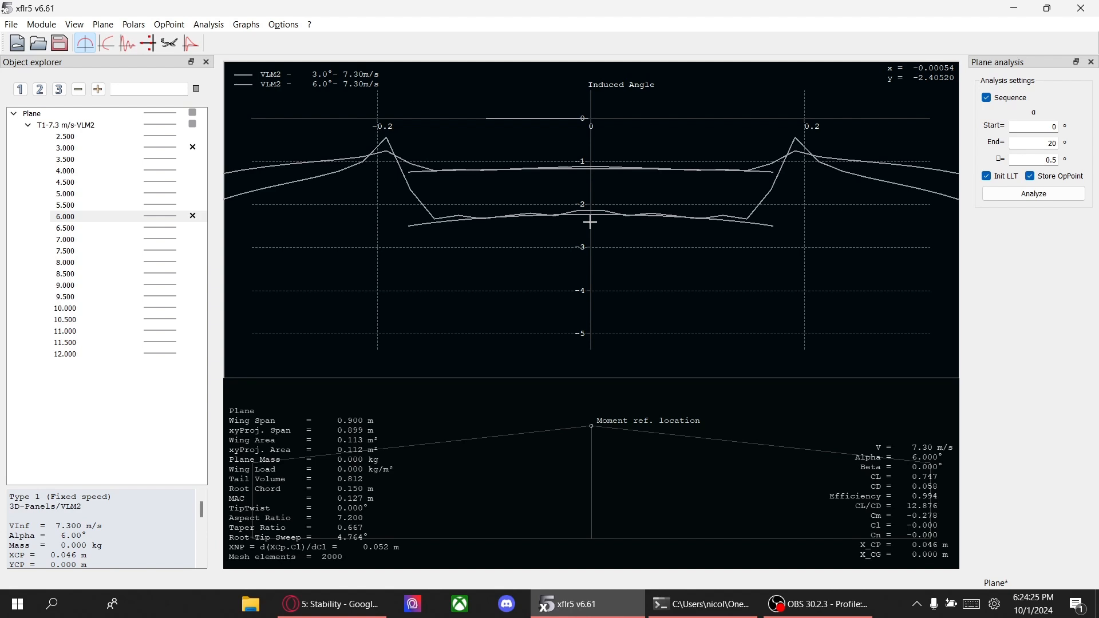
- Switch to the 9/17/2024 Sizing Tutorial spreadsheet and go through its sheets to open Sheet5 with the wing's lift slope
left_click(333, 604)
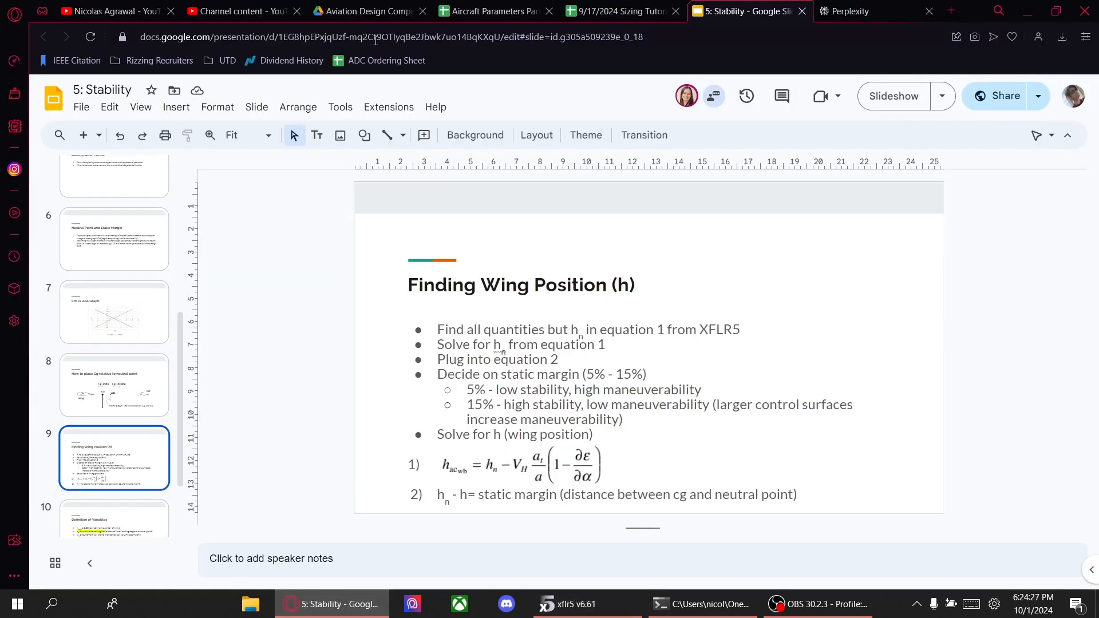
left_click(596, 12)
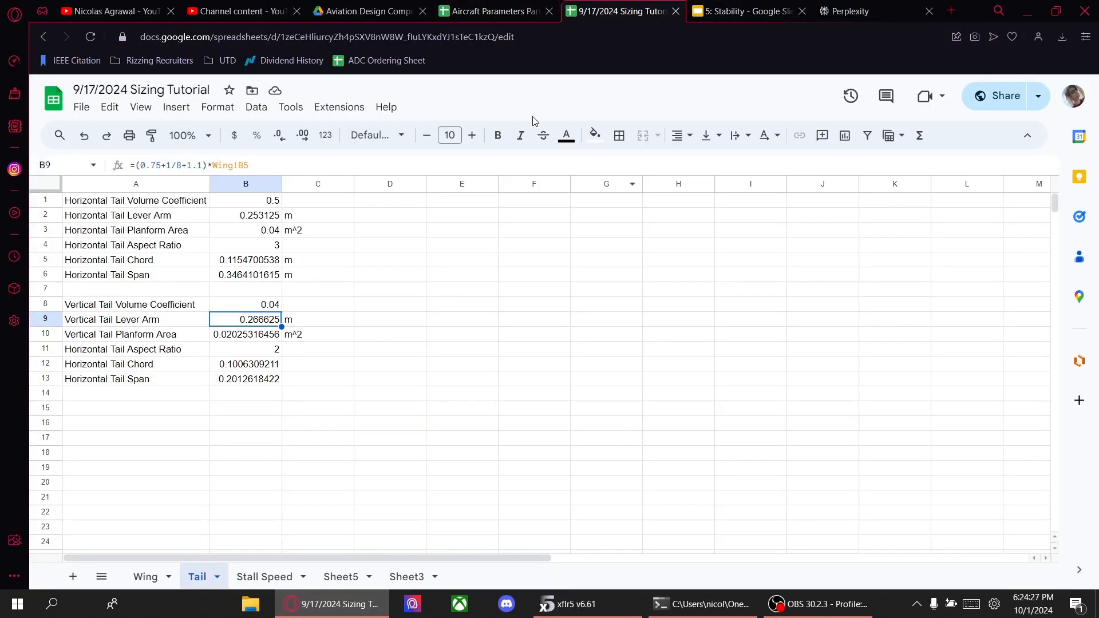
left_click(248, 576)
left_click(147, 577)
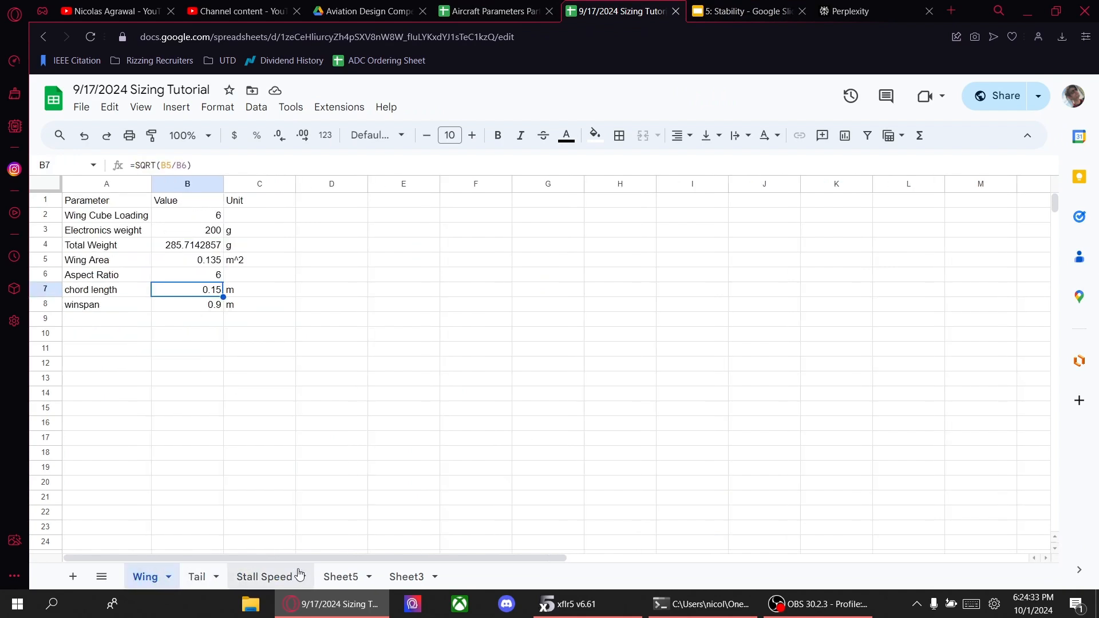
left_click(343, 581)
left_click(405, 578)
left_click(354, 575)
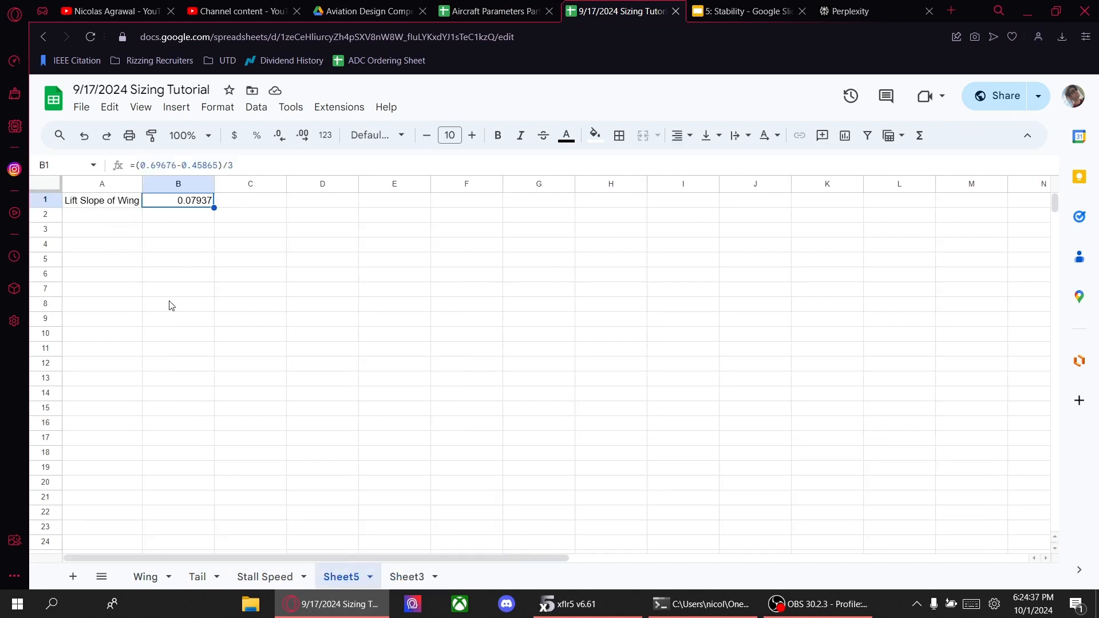
- Label cell A2, below Lift Slope of Wing, as "Downwash/AoA"
left_click(125, 218)
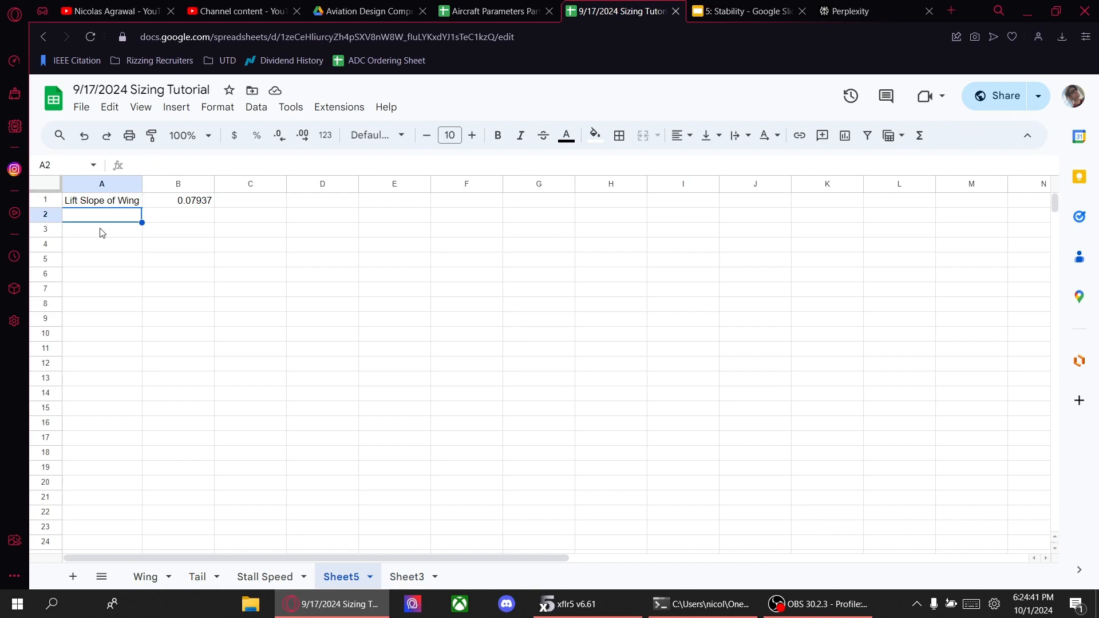
key("Return")
type("Downwash/AoA")
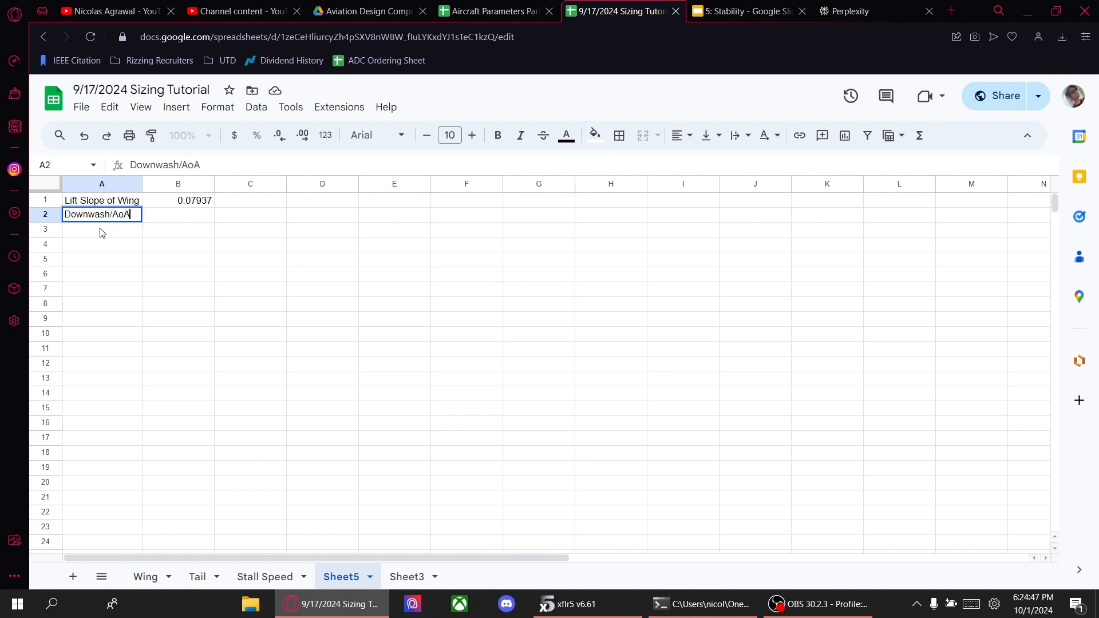
key("Return")
- Enter the formula =(2.4-1.25)/3 in cell B2, consulting the Induced Angle graph in xflr5 for the values
left_click(170, 217)
type("=")
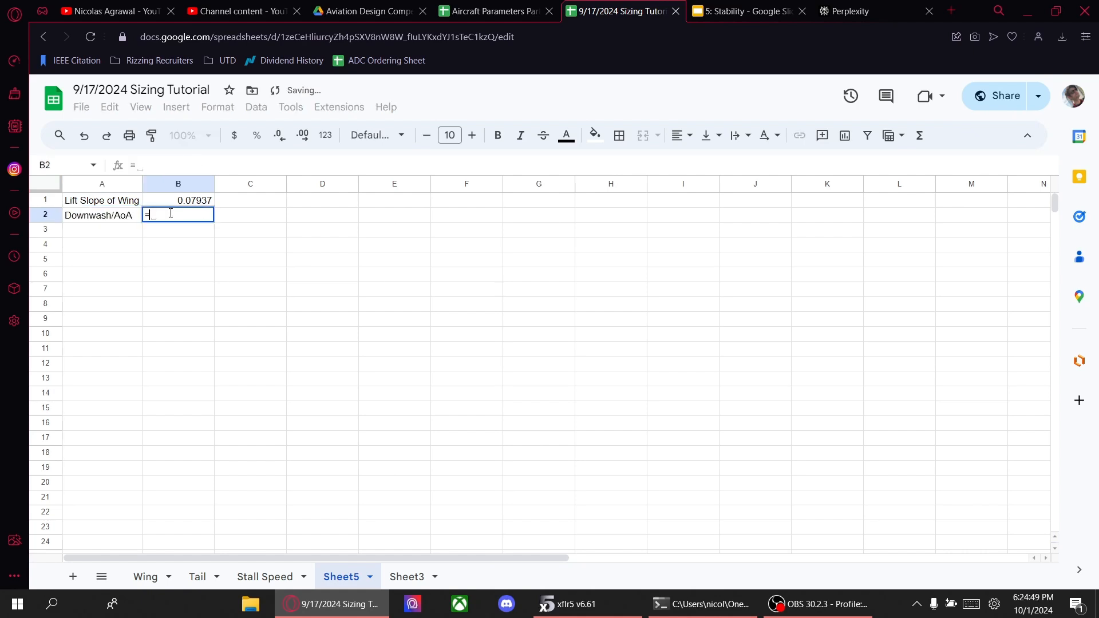
left_click(557, 610)
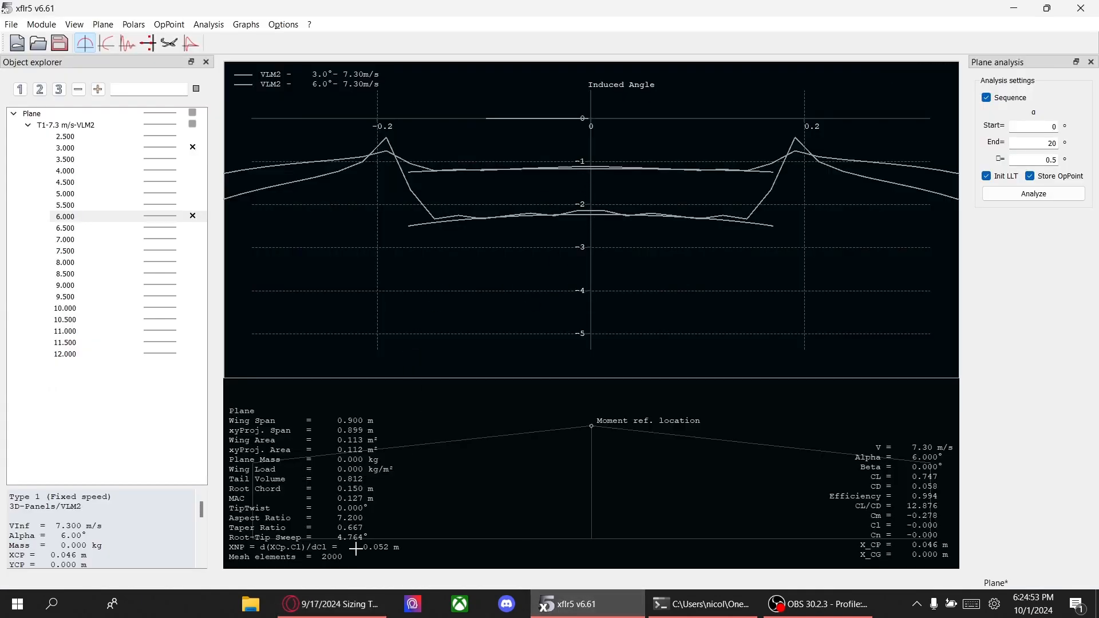
left_click(352, 606)
type("()")
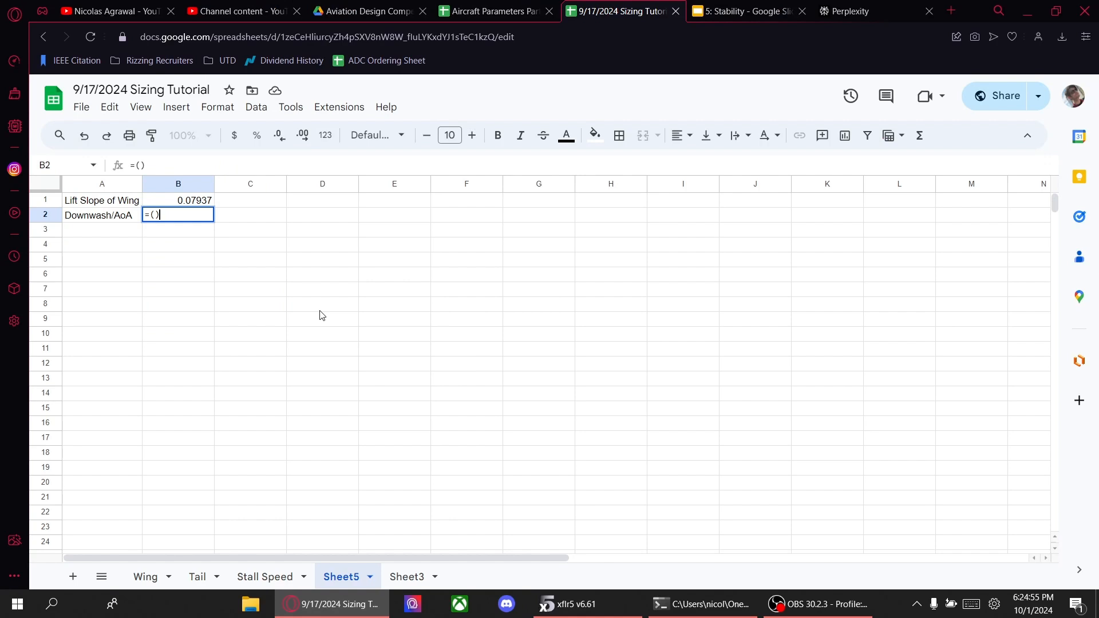
type("-2.4-1.")
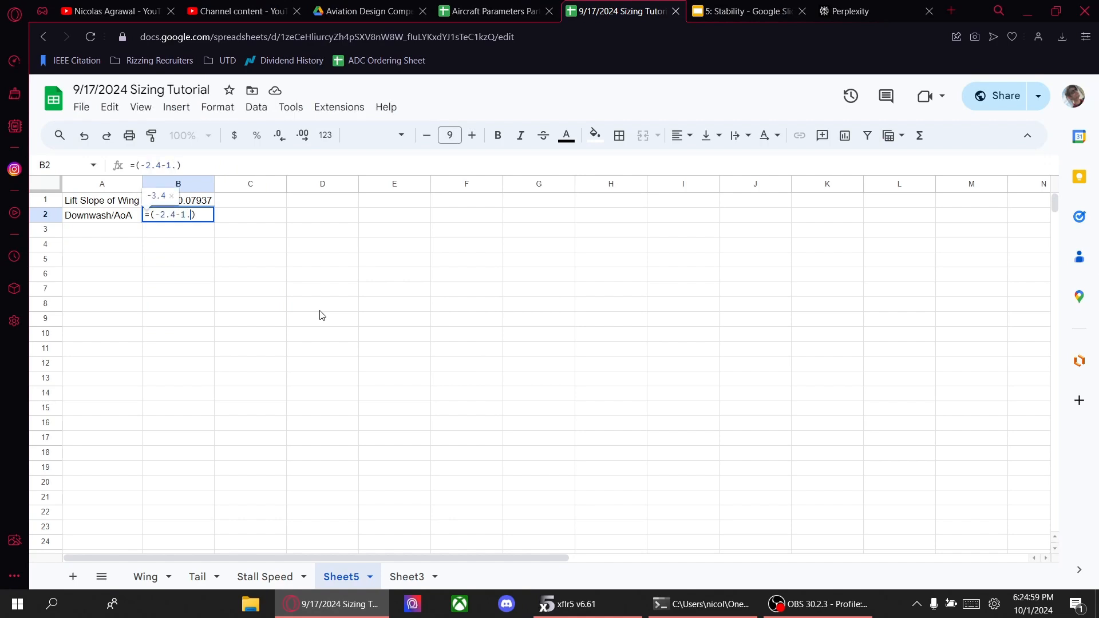
type("25")
left_click(155, 214)
key("Delete")
left_click(204, 214)
type("/")
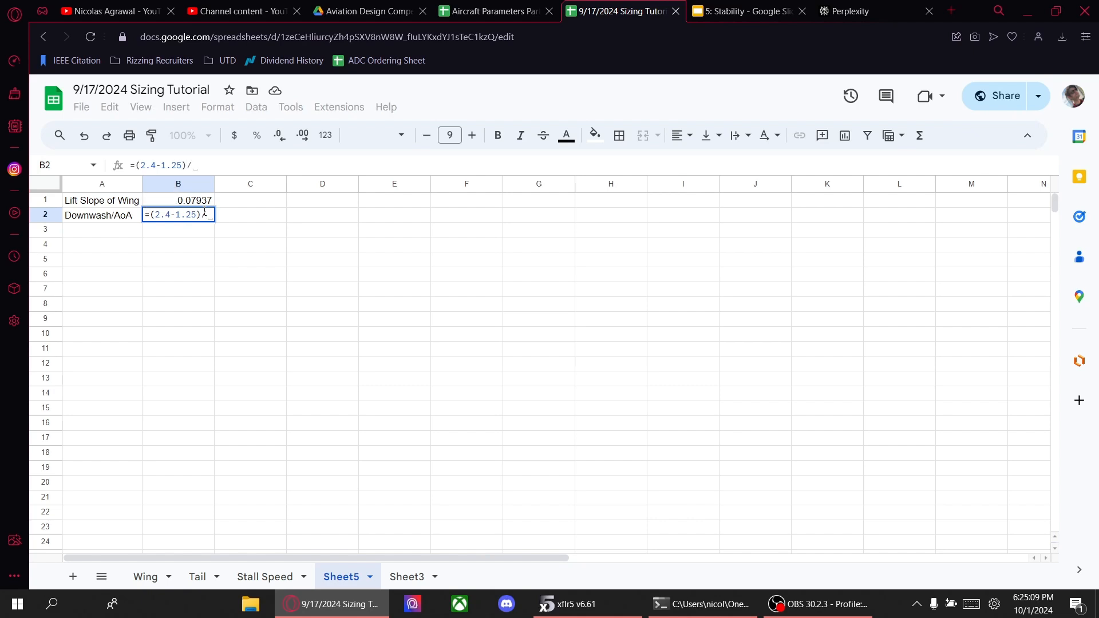
type("3")
key("Return")
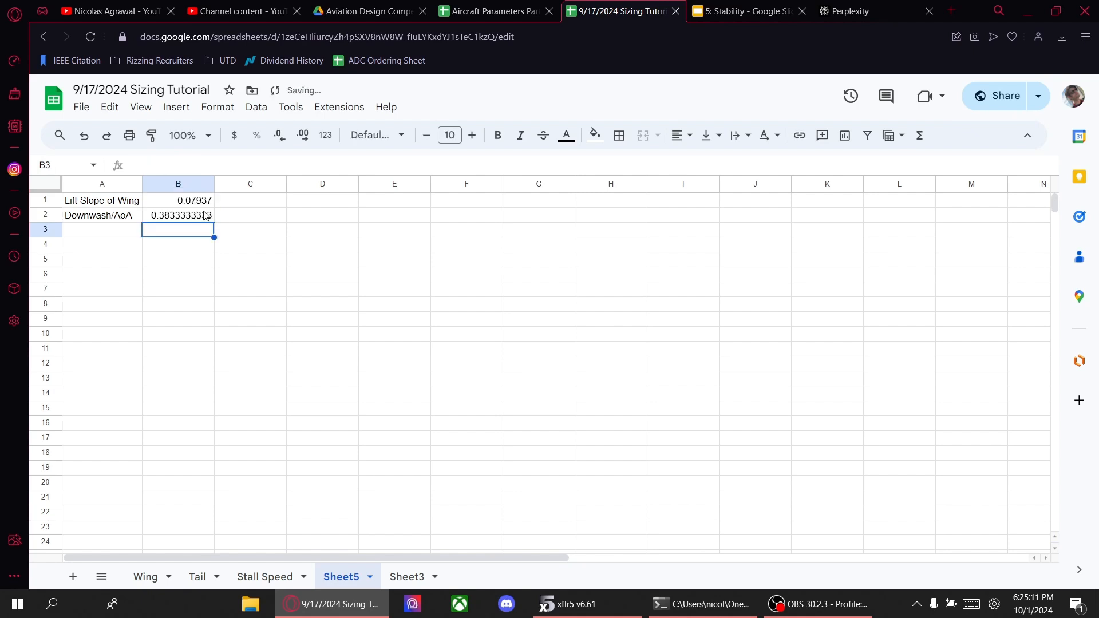
- Correct the signs in the Downwash/AoA formula in B2 so it reads =(-2.4+1.25)/3
left_click(165, 216)
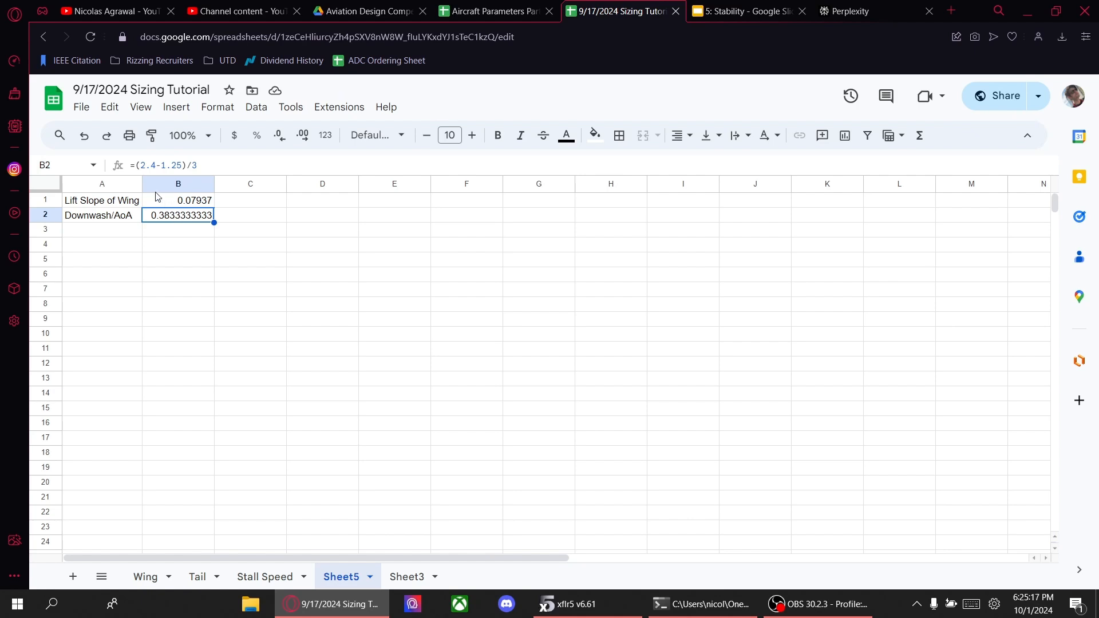
left_click(140, 166)
type("-")
left_click(165, 166)
key("BackSpace")
type("+")
key("Return")
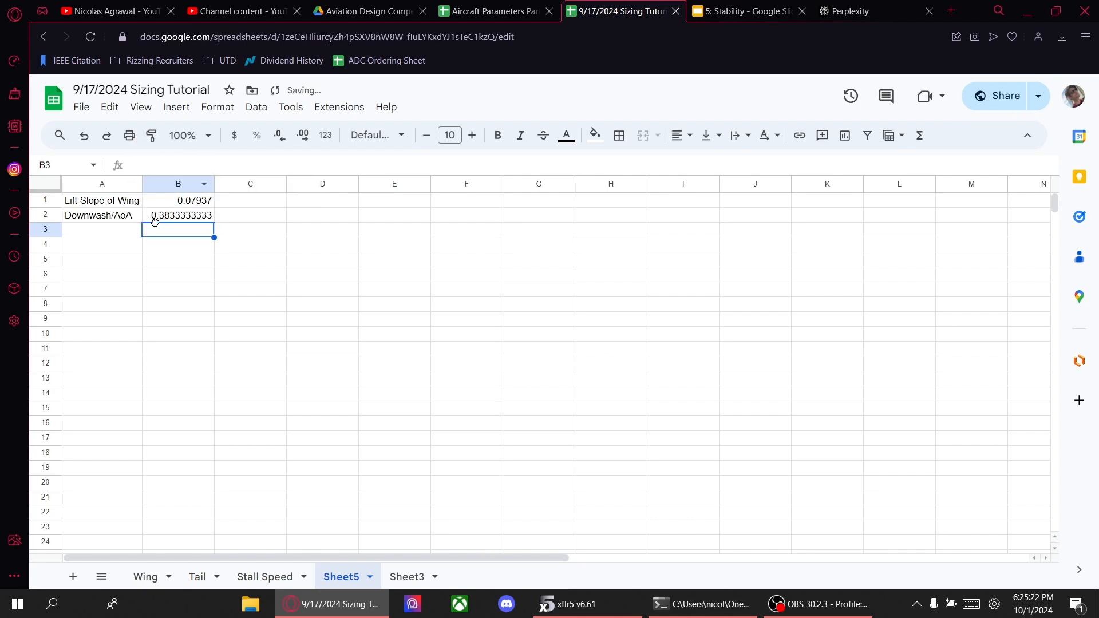